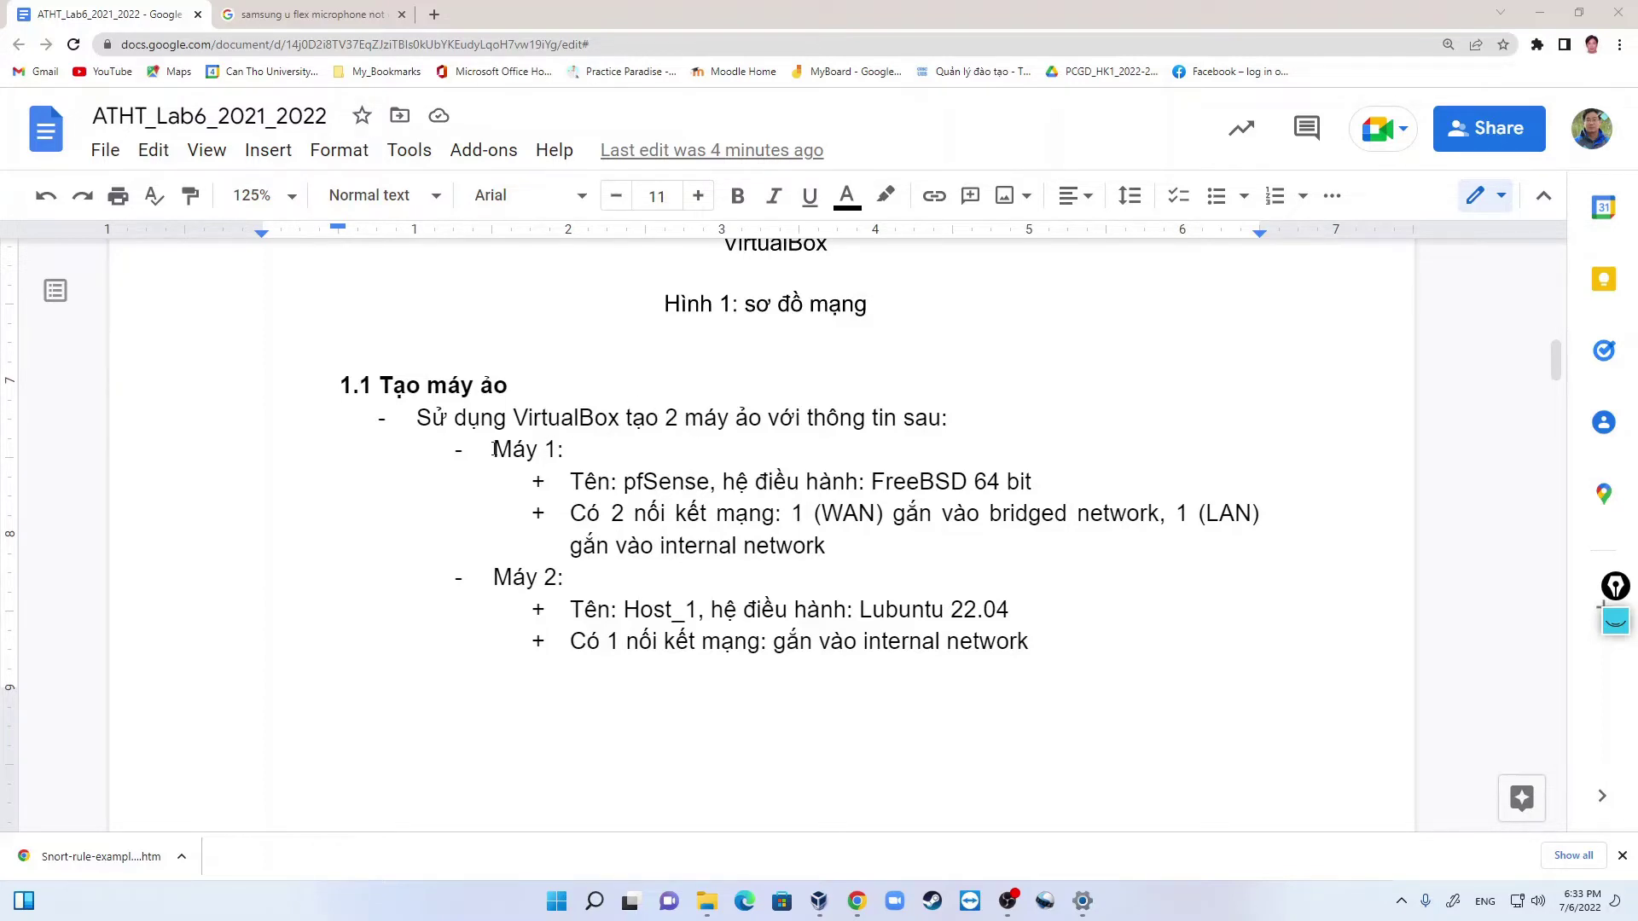
Highlight 'Máy 1' and 'pfSense' in the lab document and scroll to the network diagram
left_click_drag(494, 450, 558, 449)
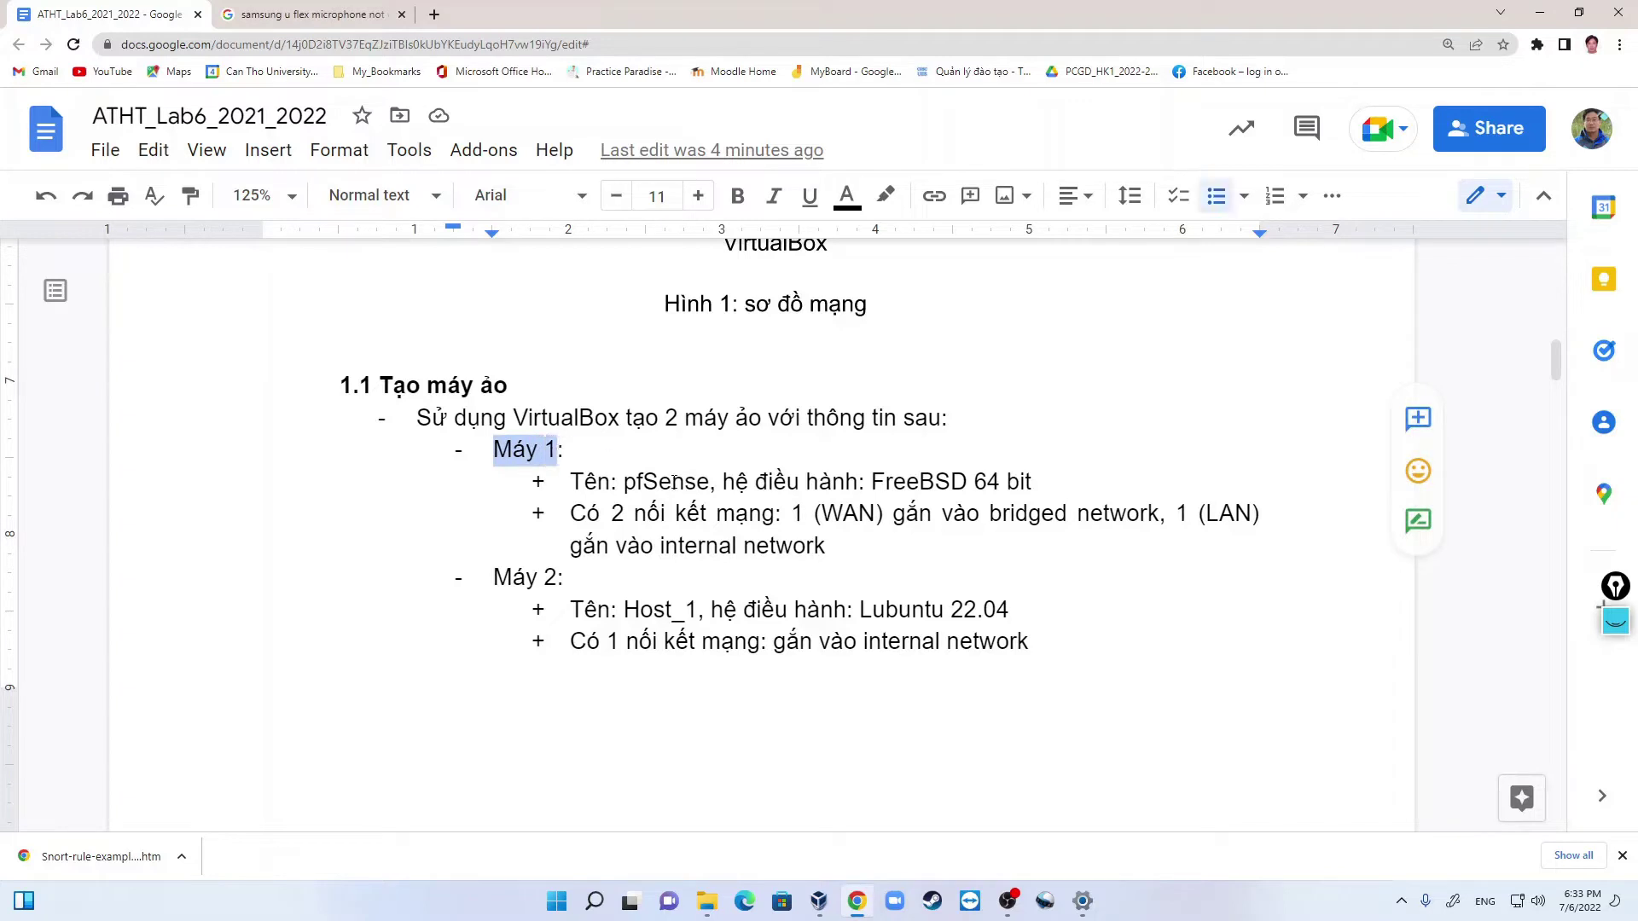
double_click(669, 482)
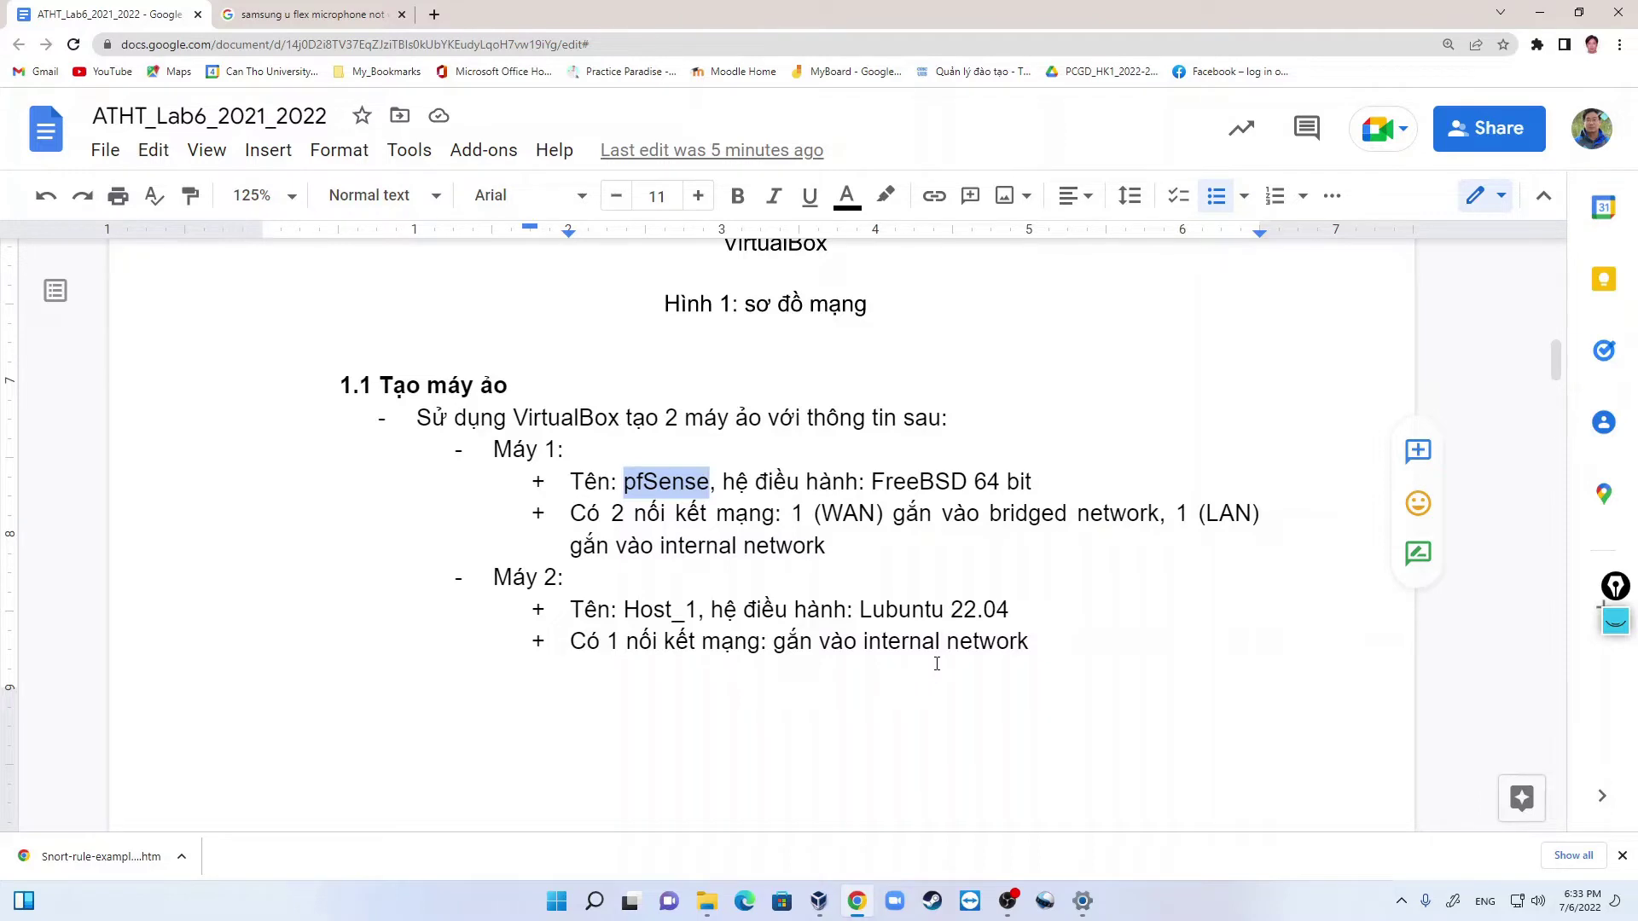
scroll(876, 643, "up", 3)
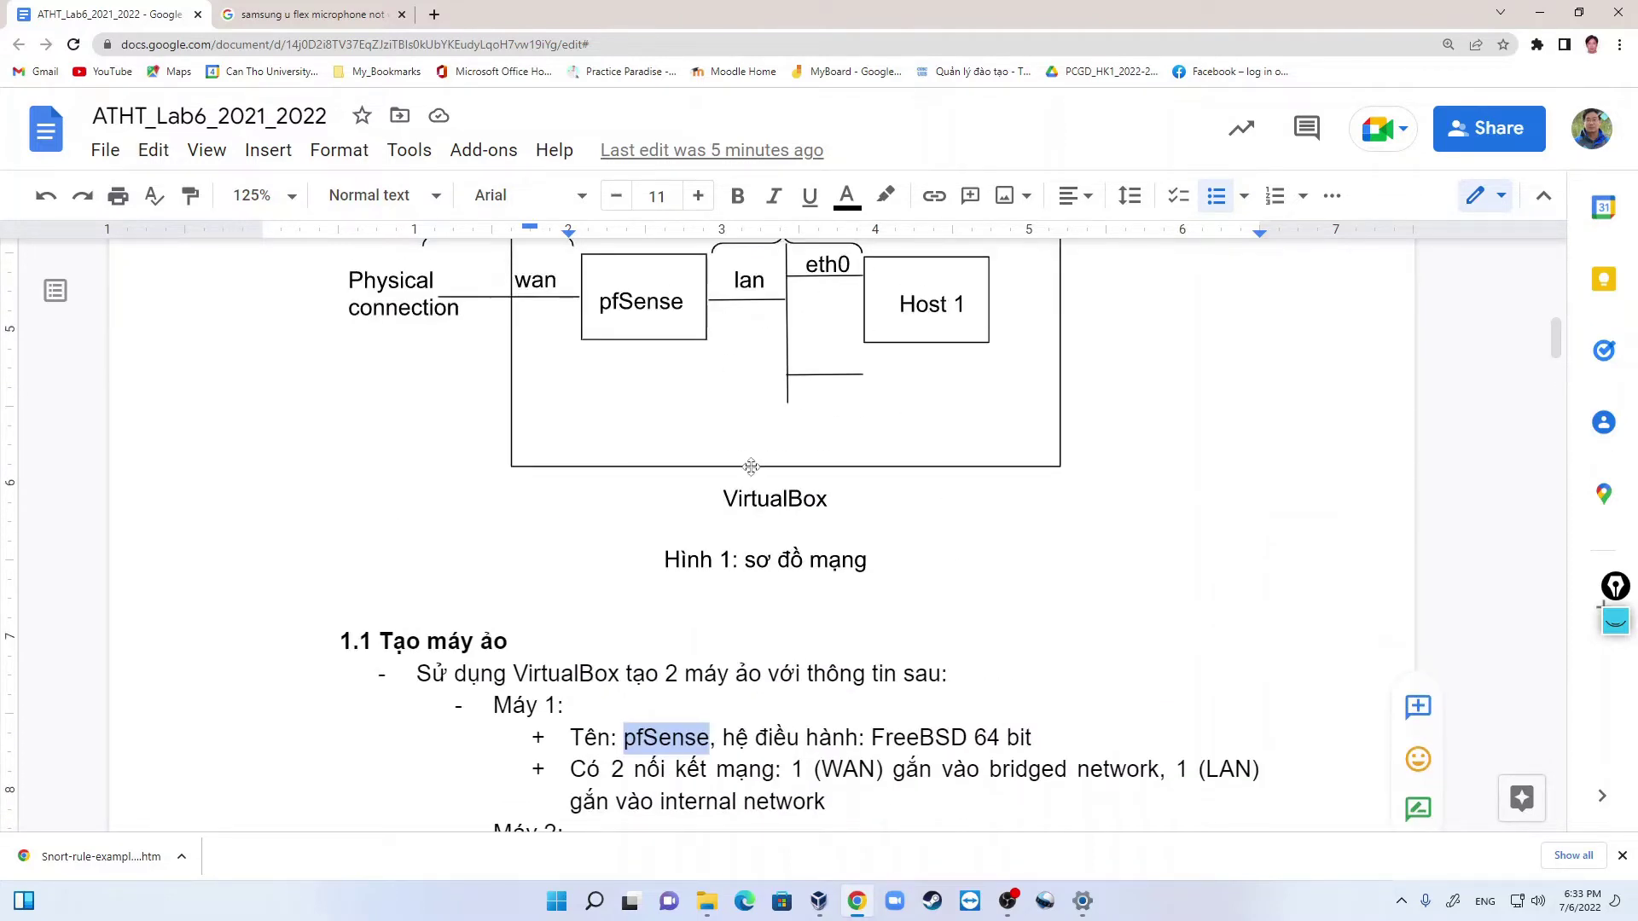
scroll(751, 466, "down", 4)
Start a new virtual machine named pfSense with type BSD and version FreeBSD (64-bit)
left_click(819, 897)
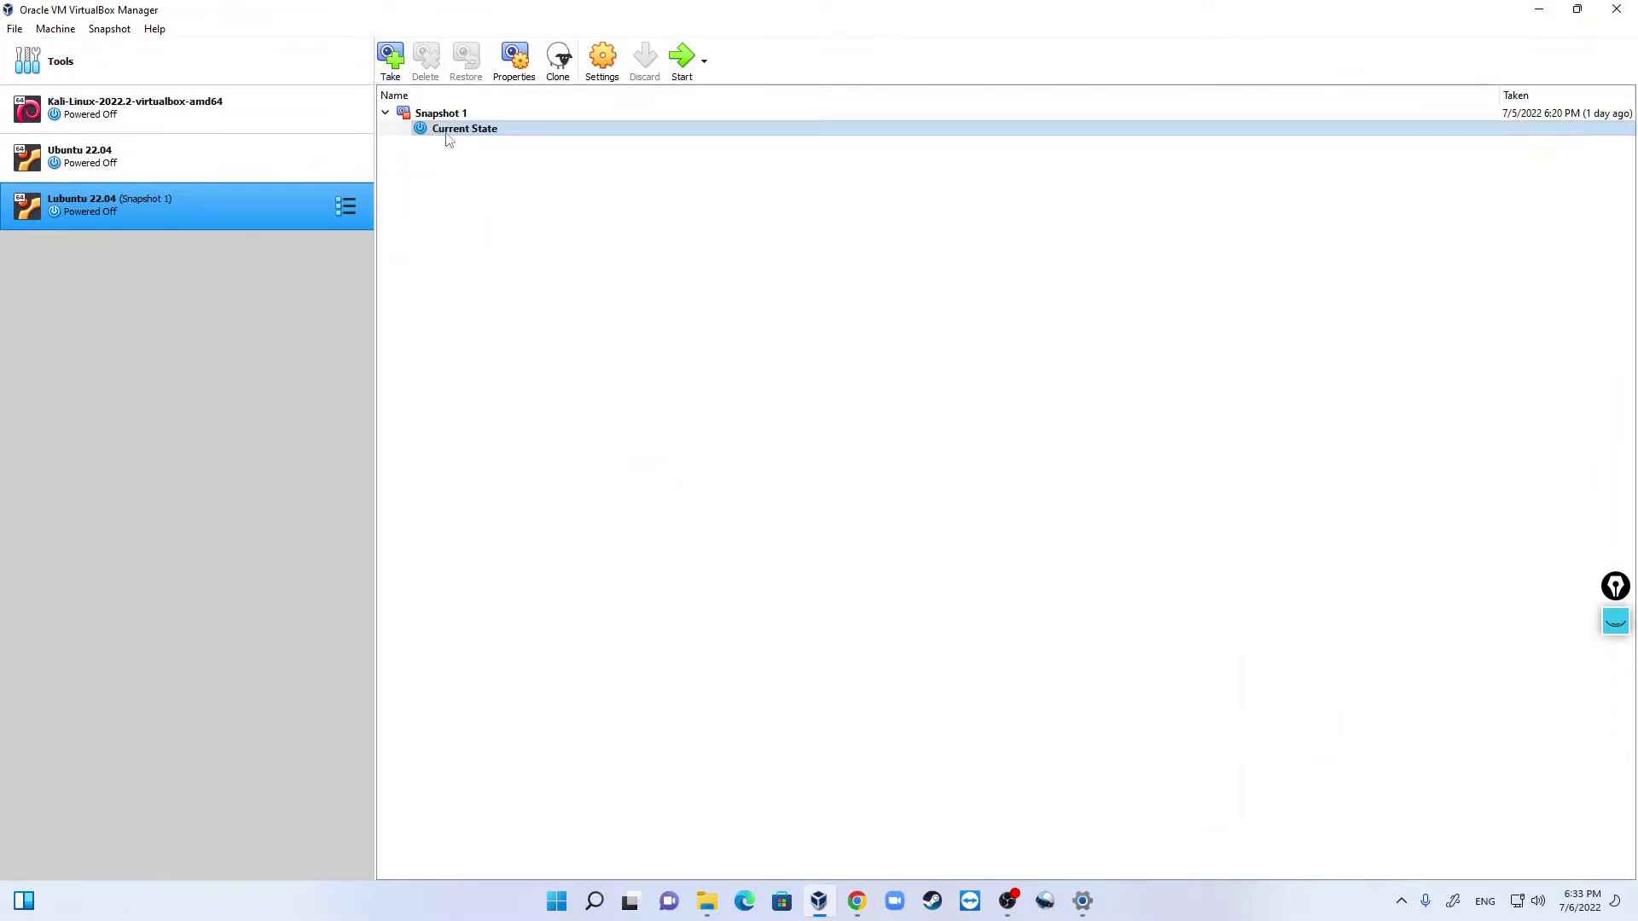
left_click(347, 208)
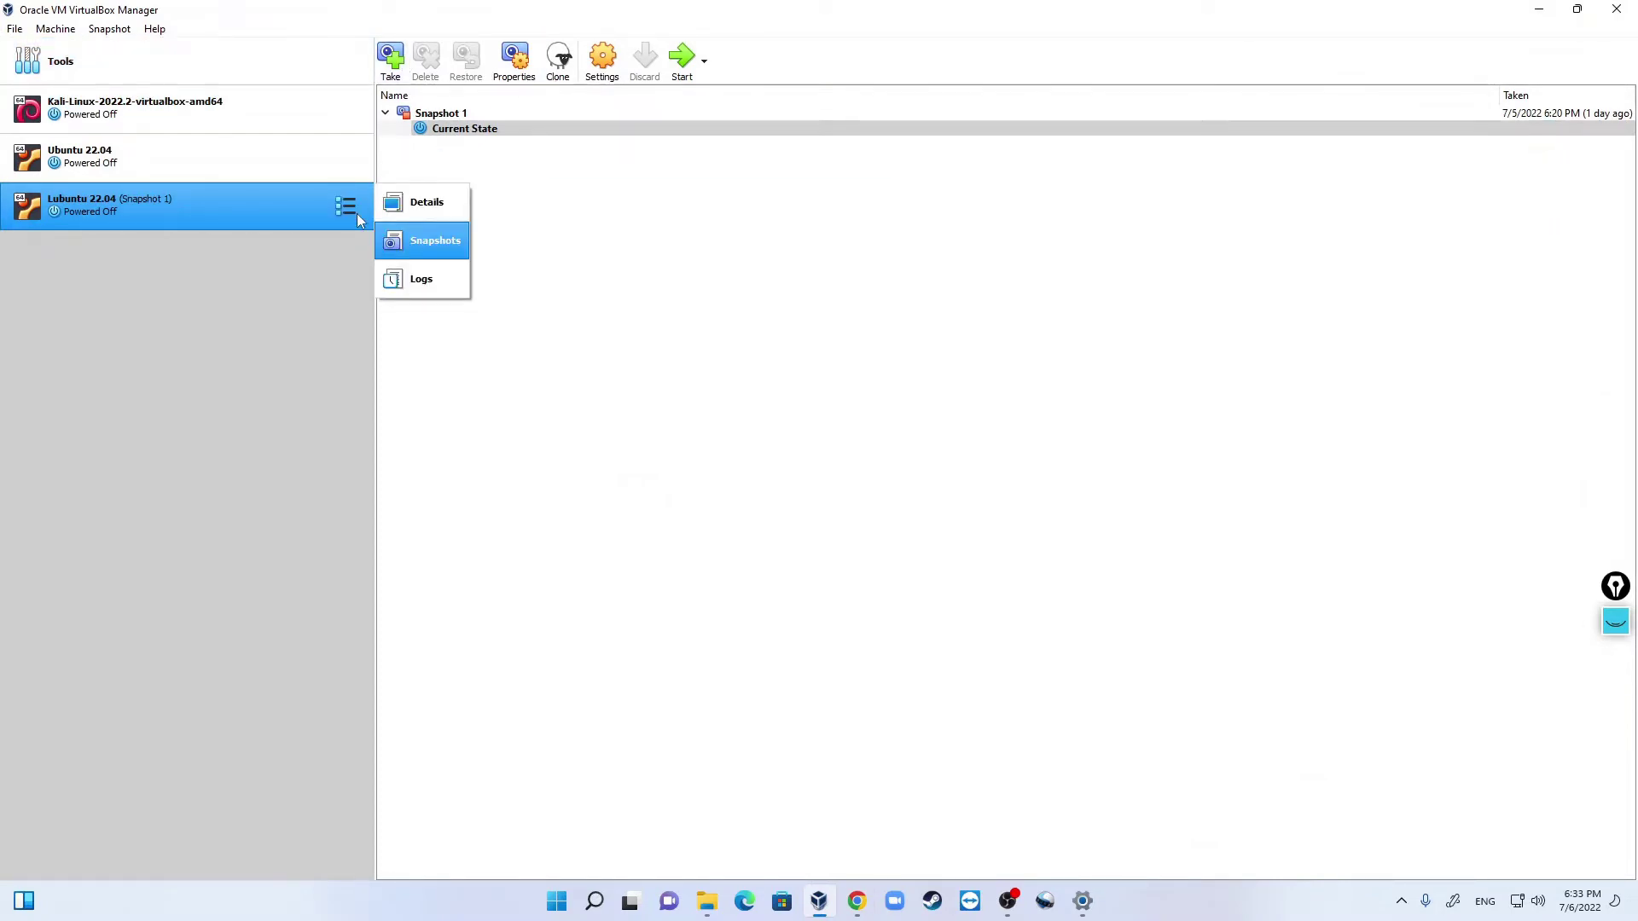
left_click(401, 211)
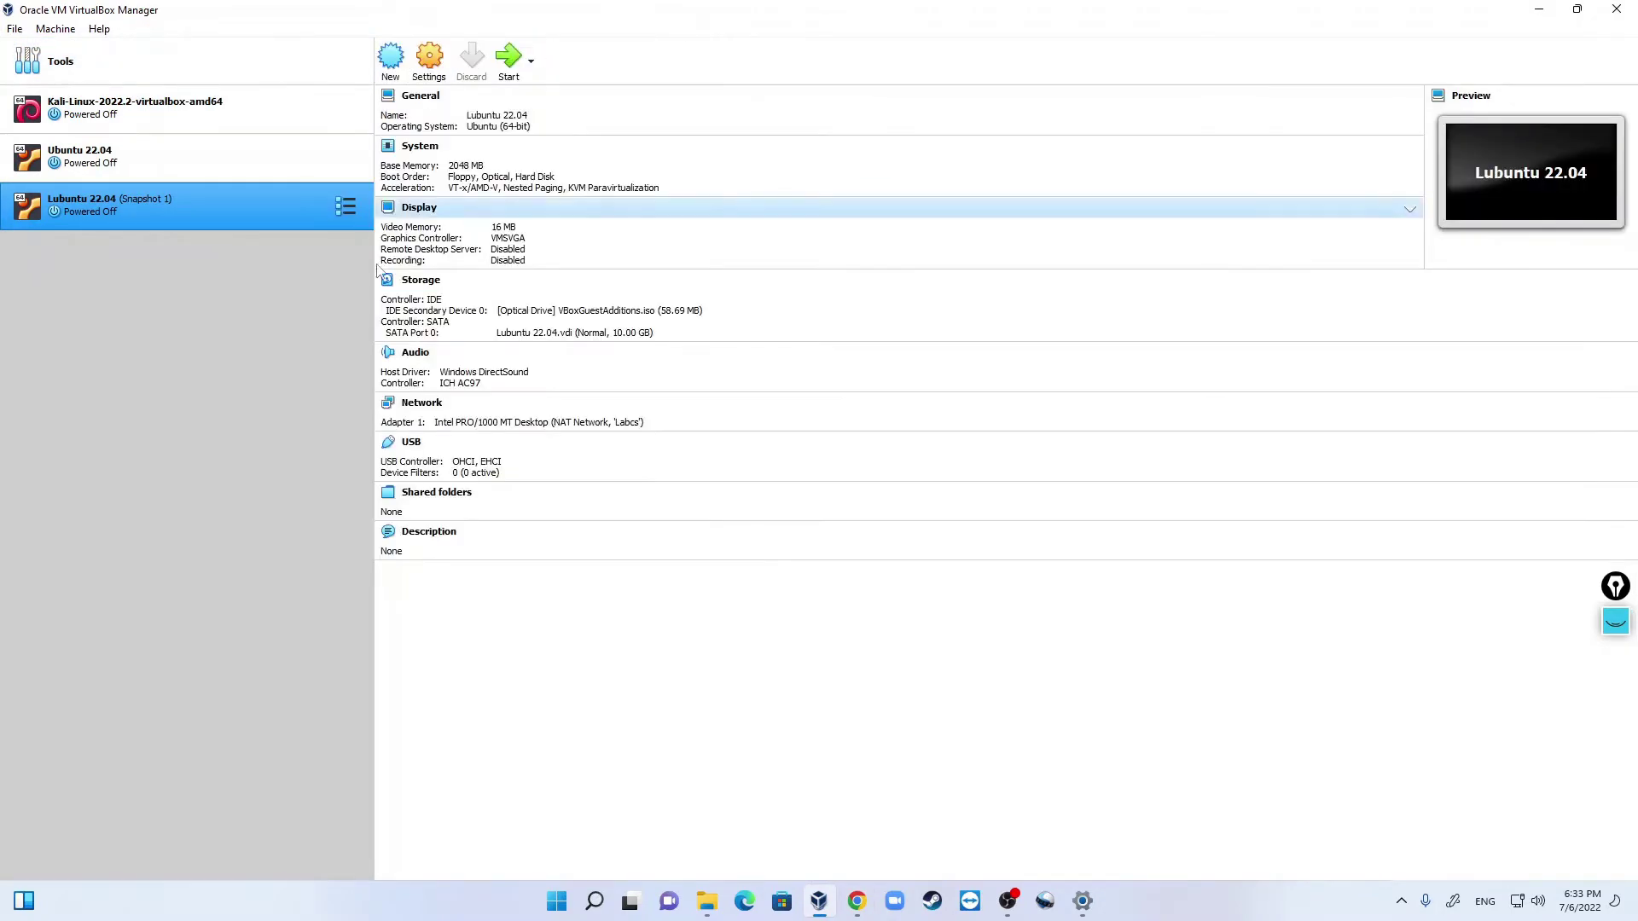
left_click(391, 59)
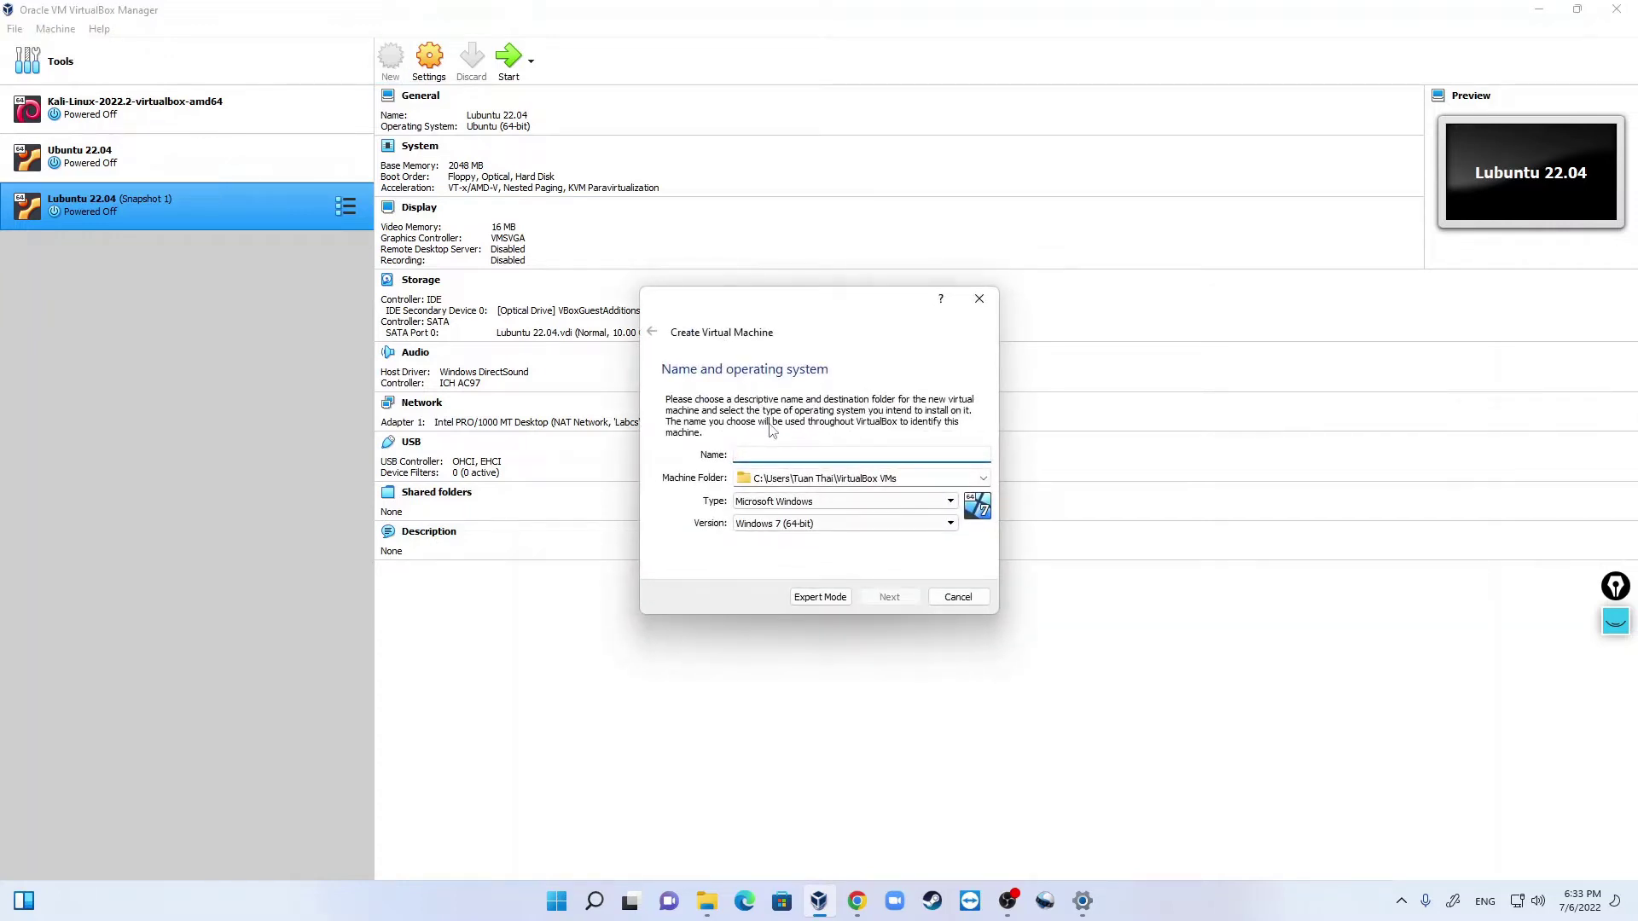
type("ps")
type("Sense")
left_click(772, 502)
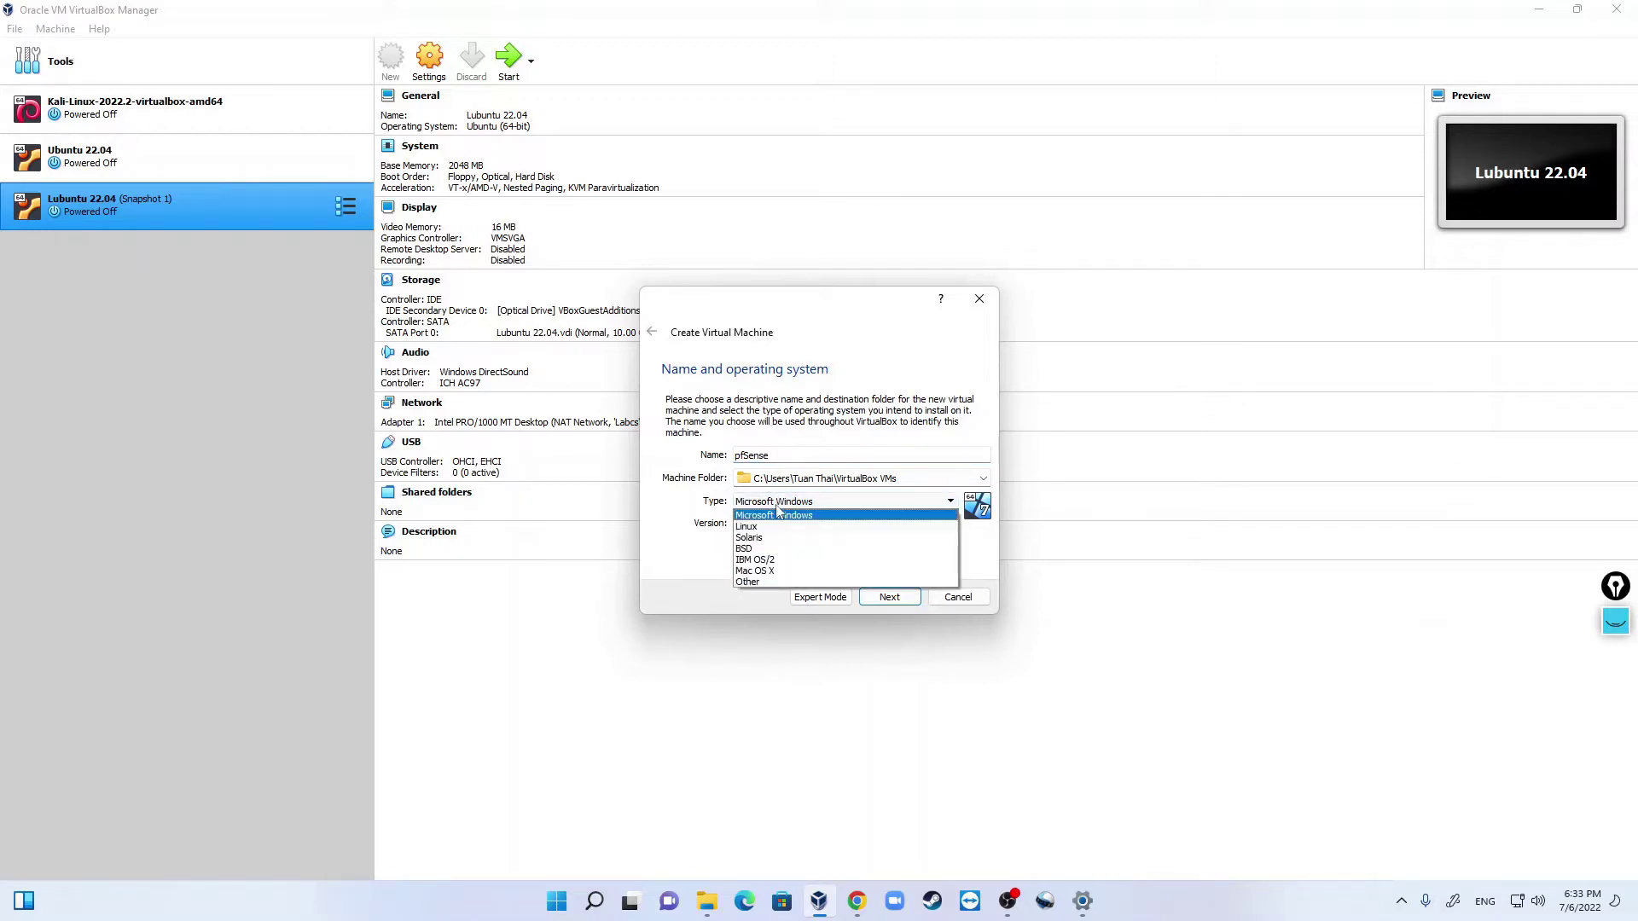
left_click(755, 550)
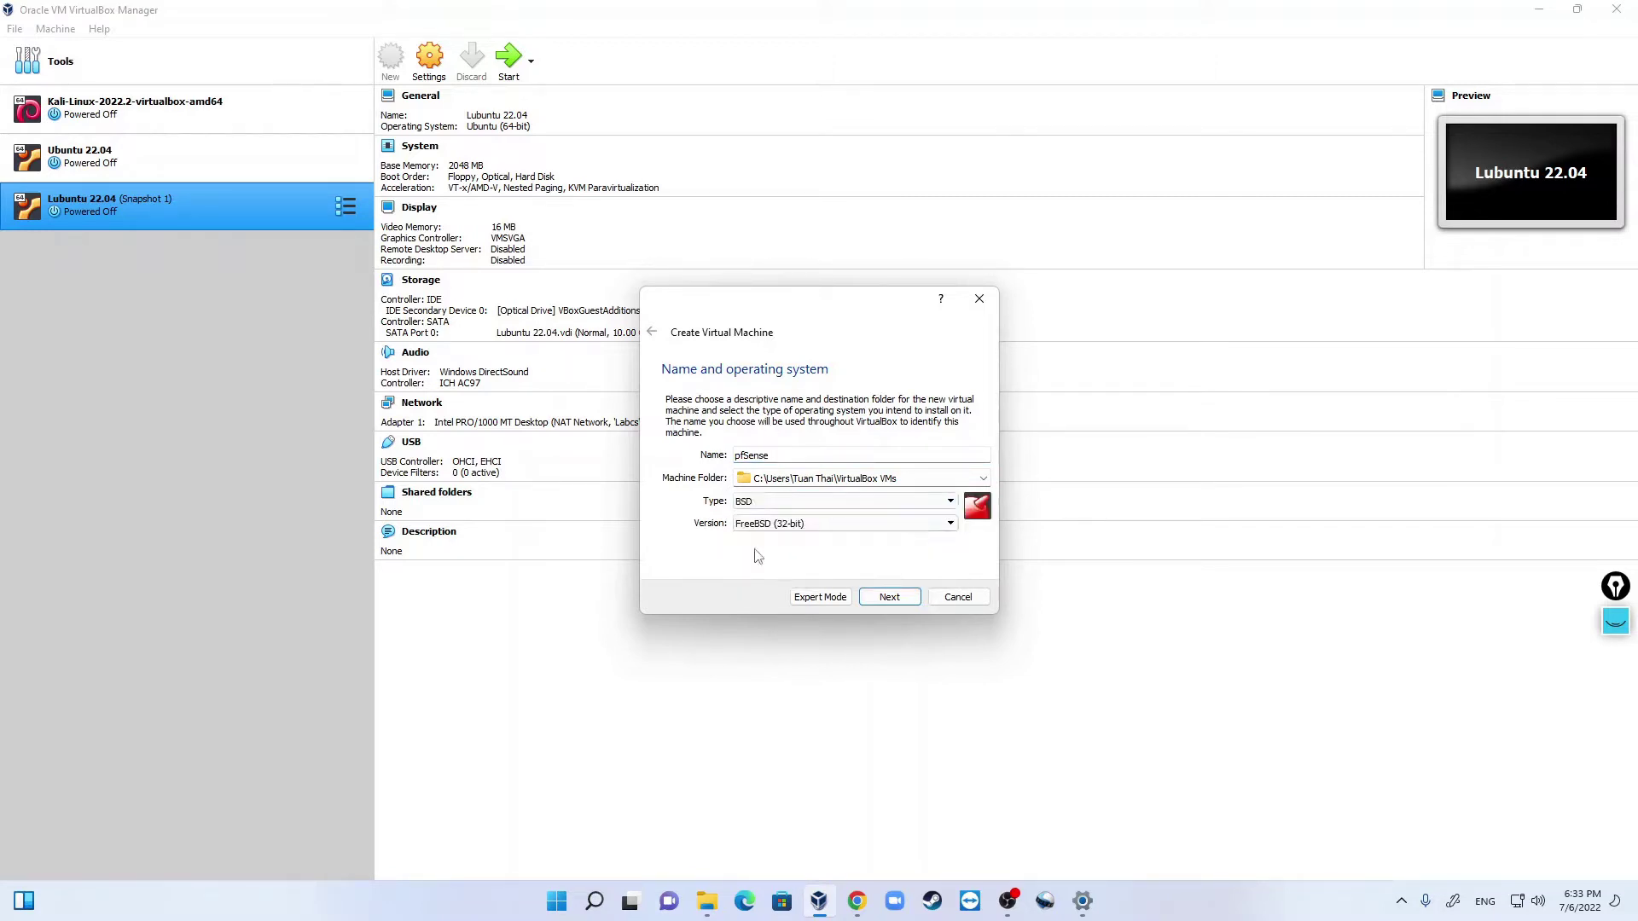
left_click(763, 524)
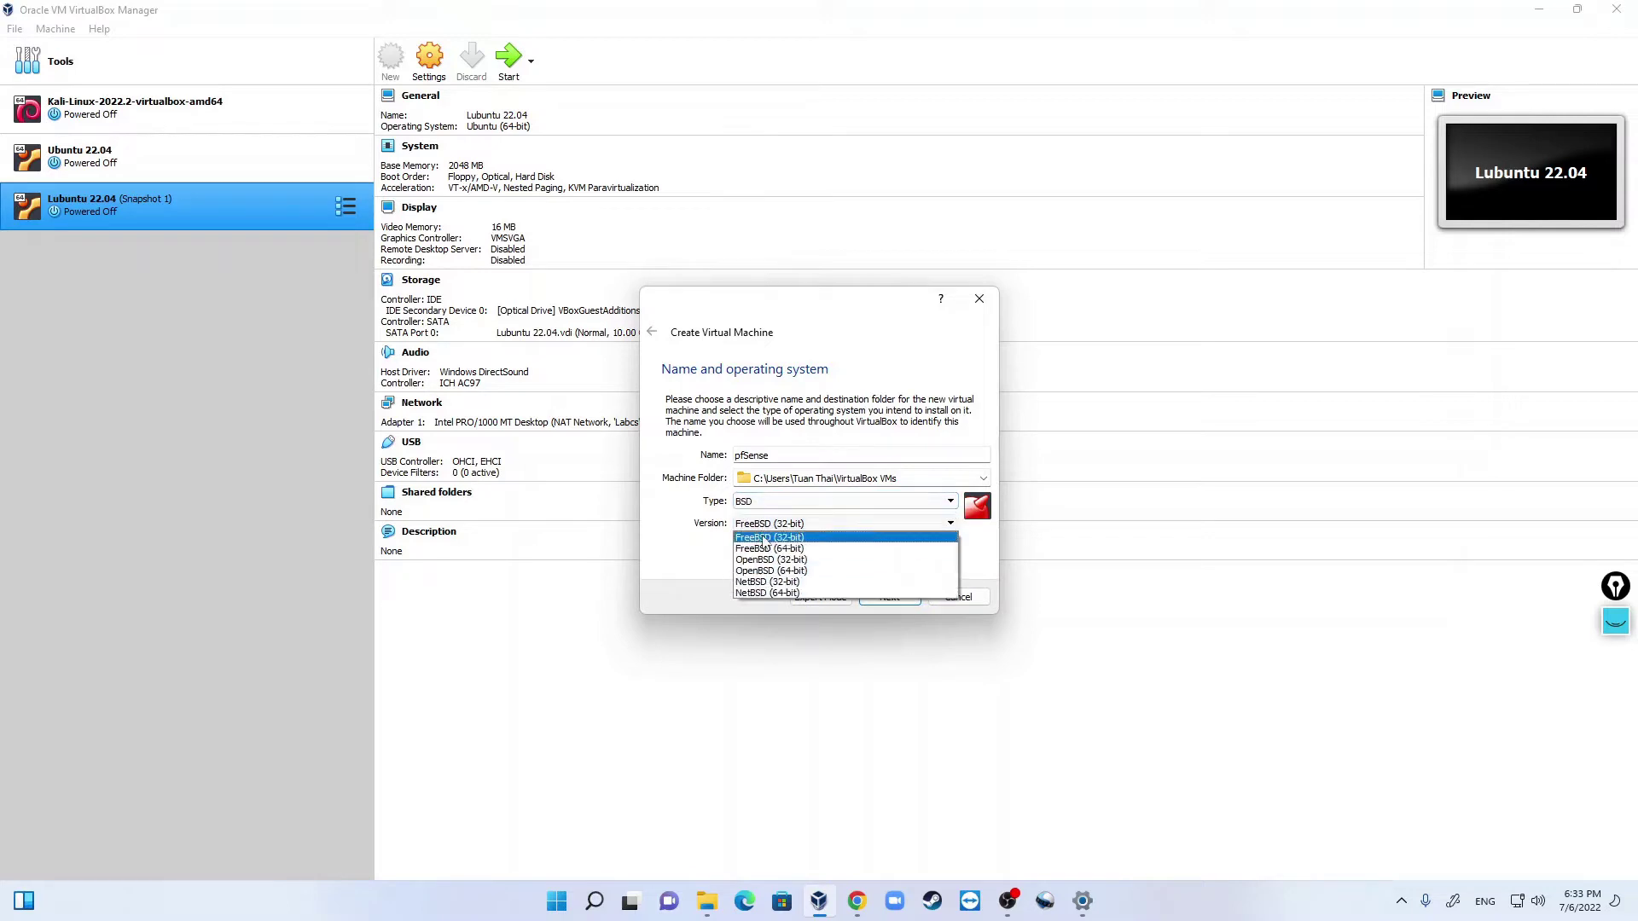
left_click(765, 552)
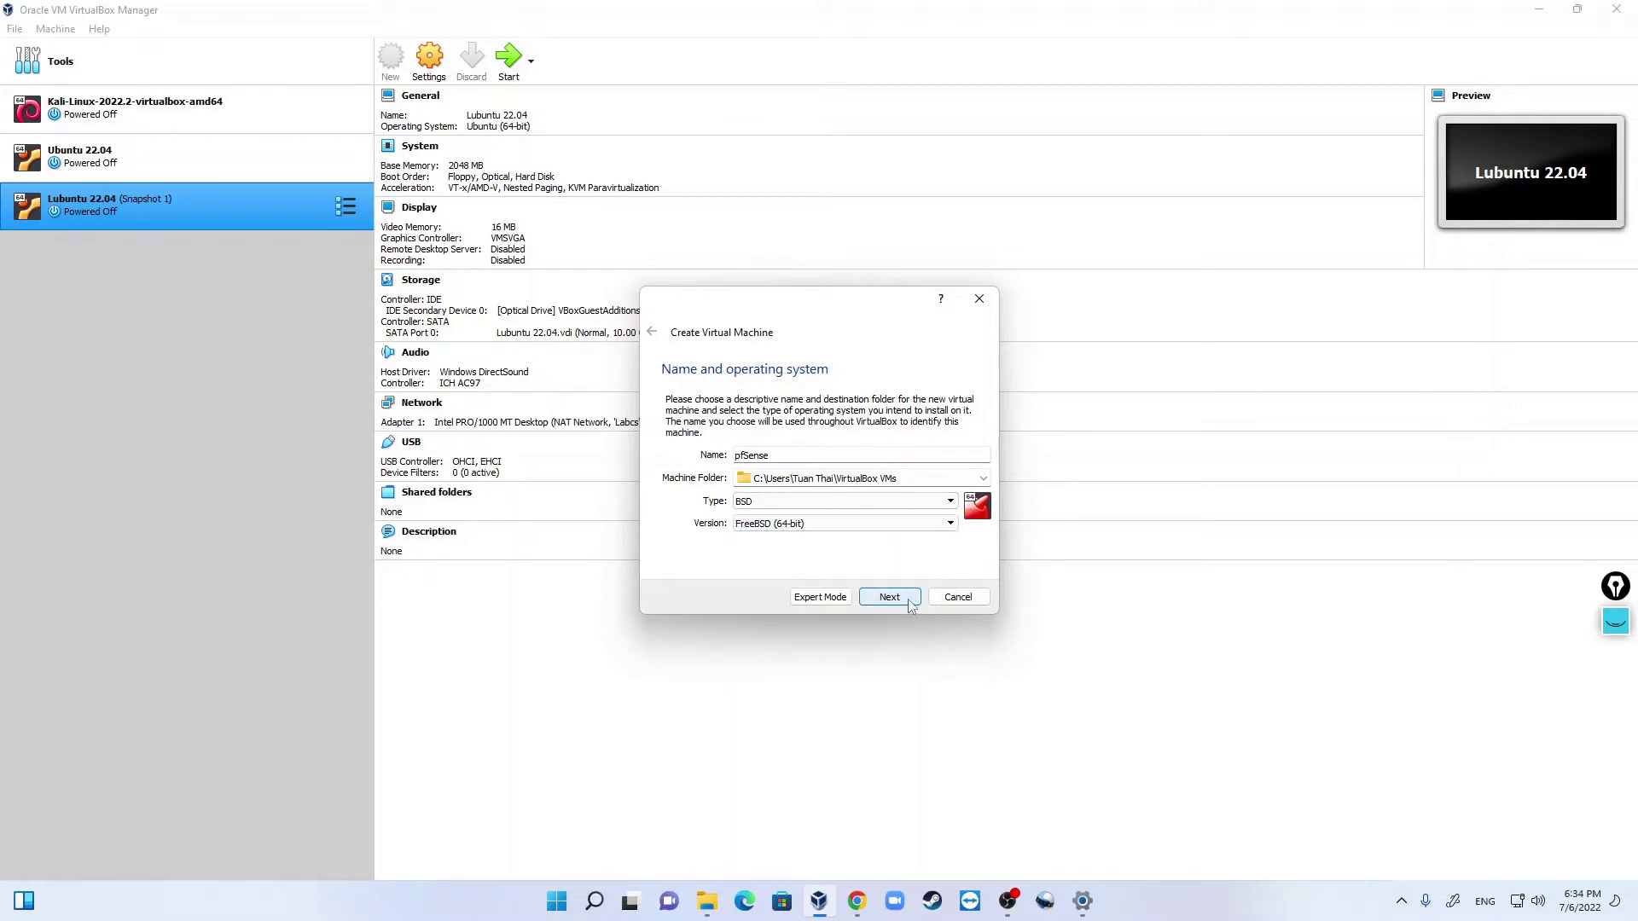
Give pfSense 2048 MB memory and a dynamically allocated 16 GB VDI disk
left_click(910, 604)
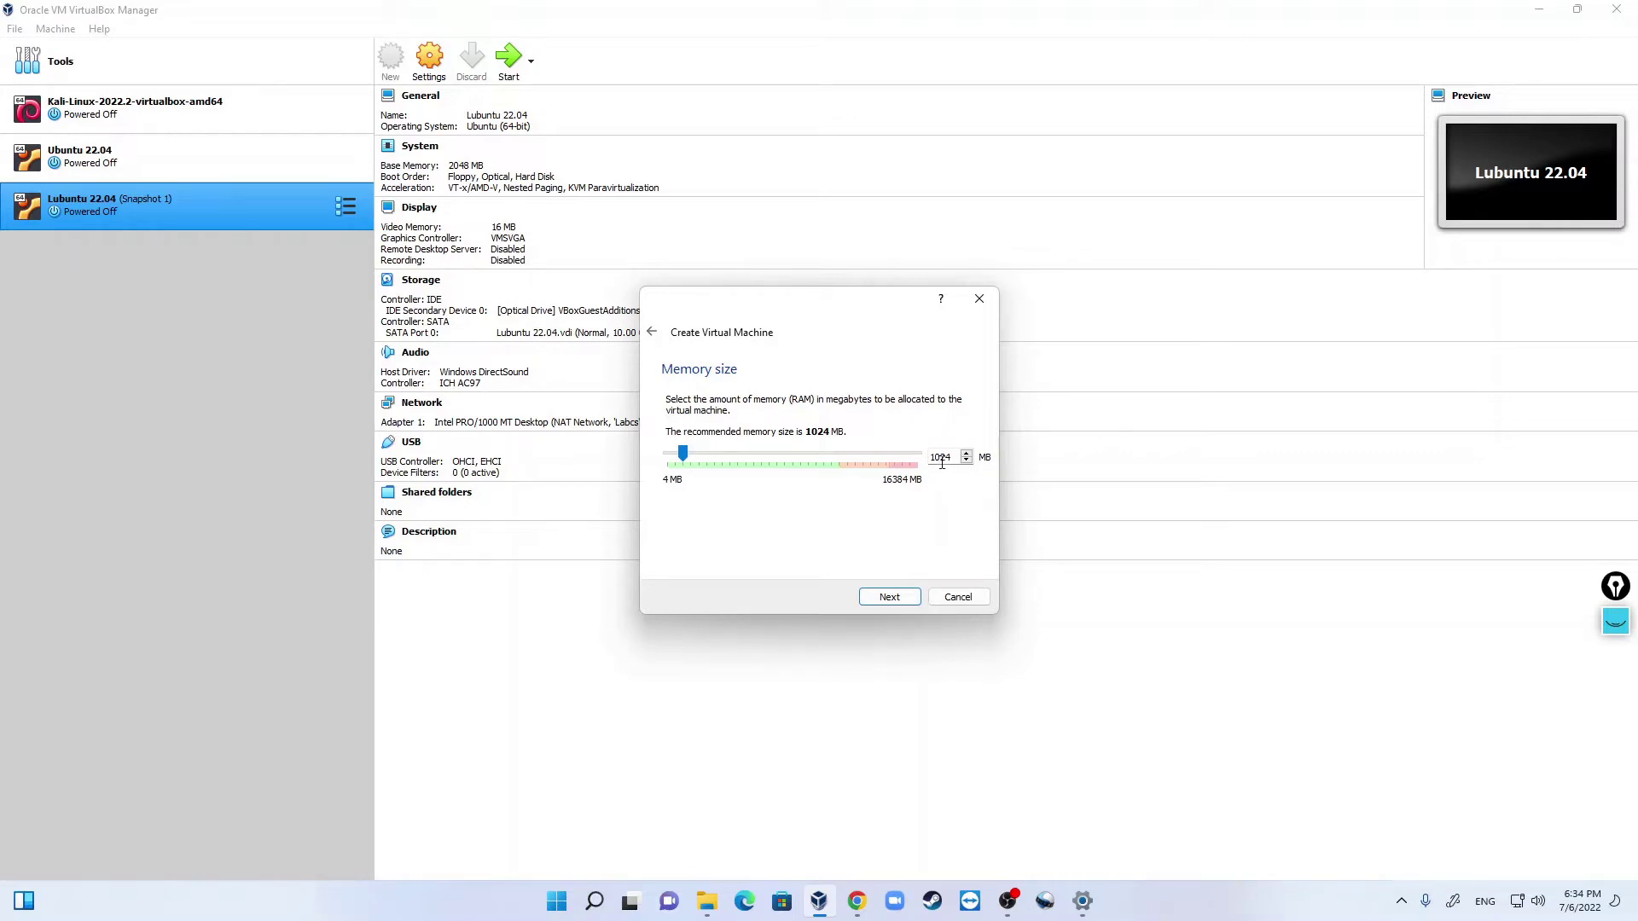
double_click(941, 459)
type("2048")
left_click(892, 600)
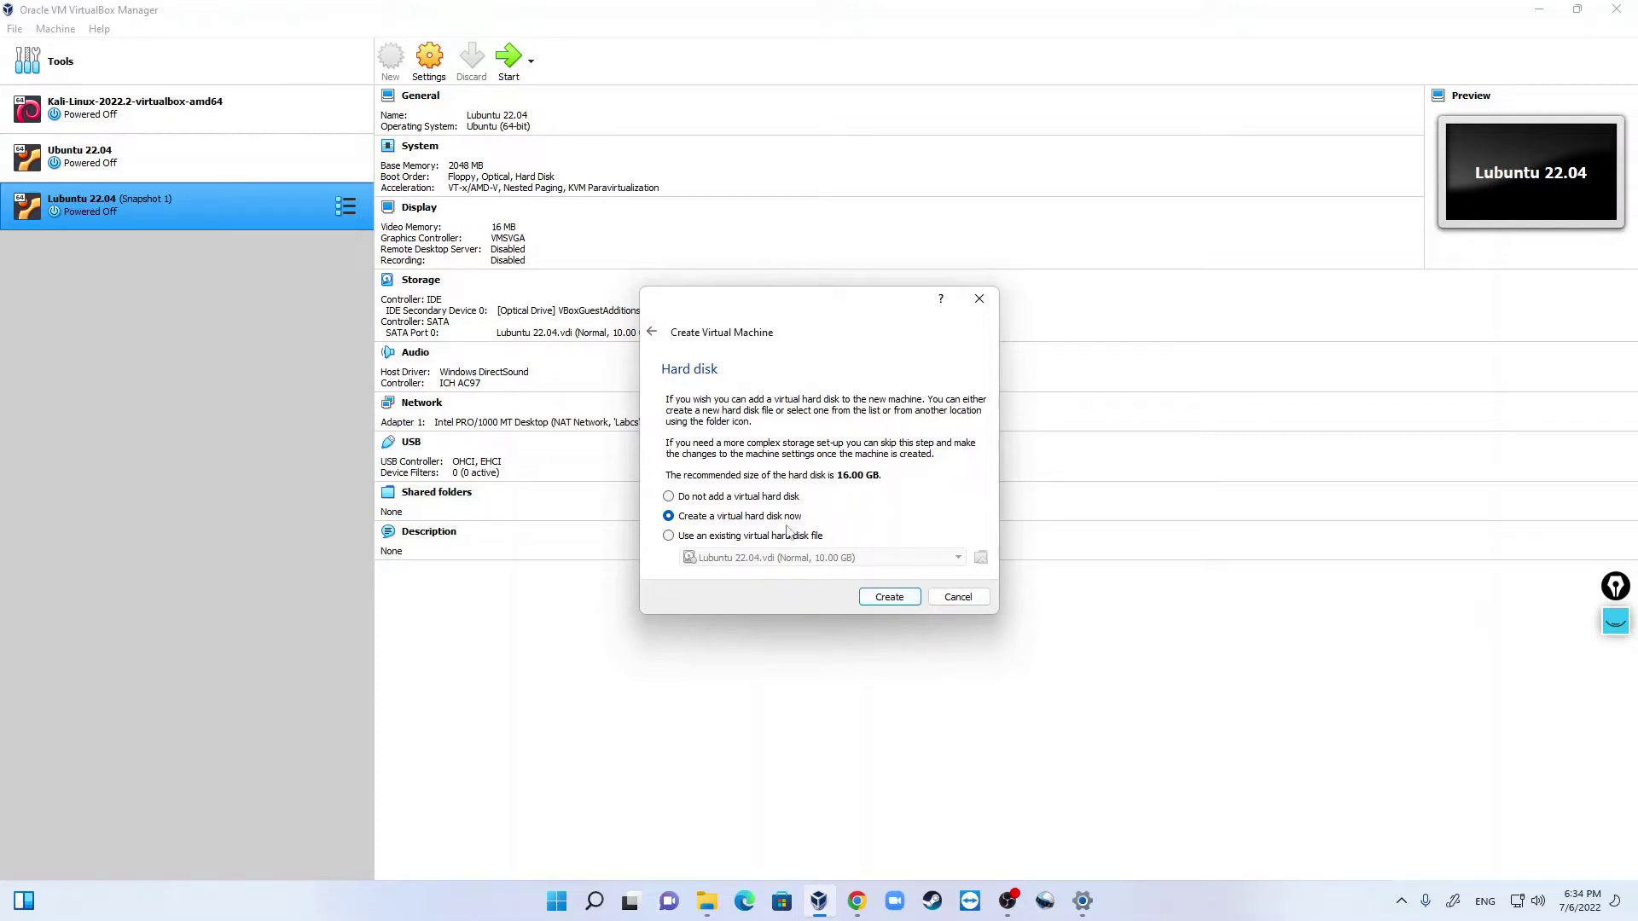
left_click(880, 595)
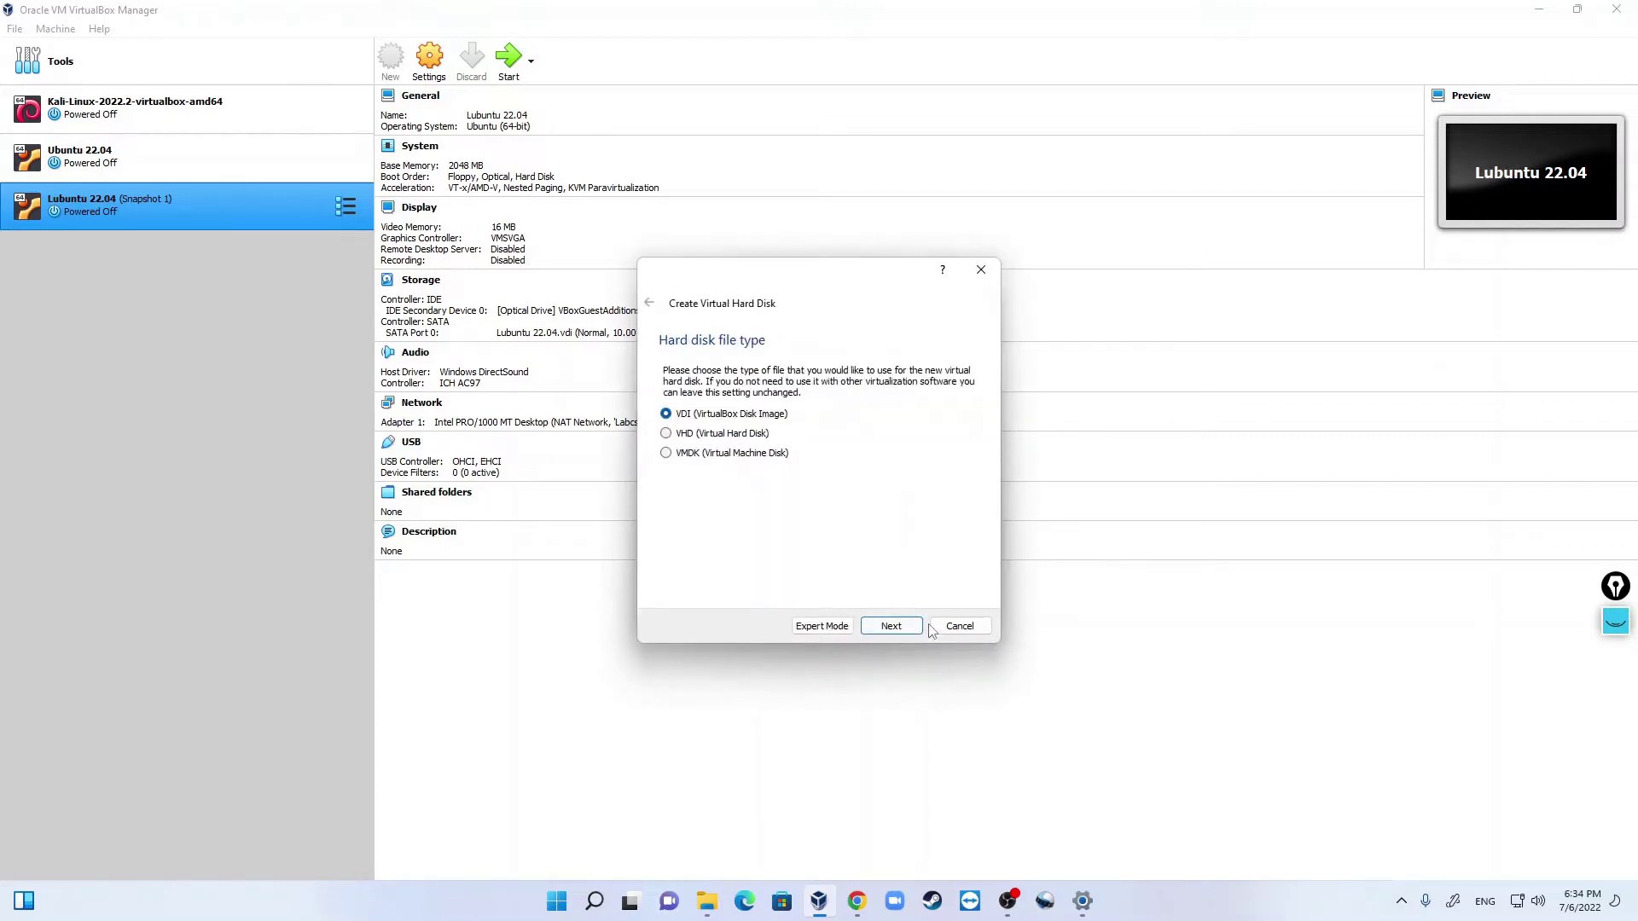
left_click(909, 629)
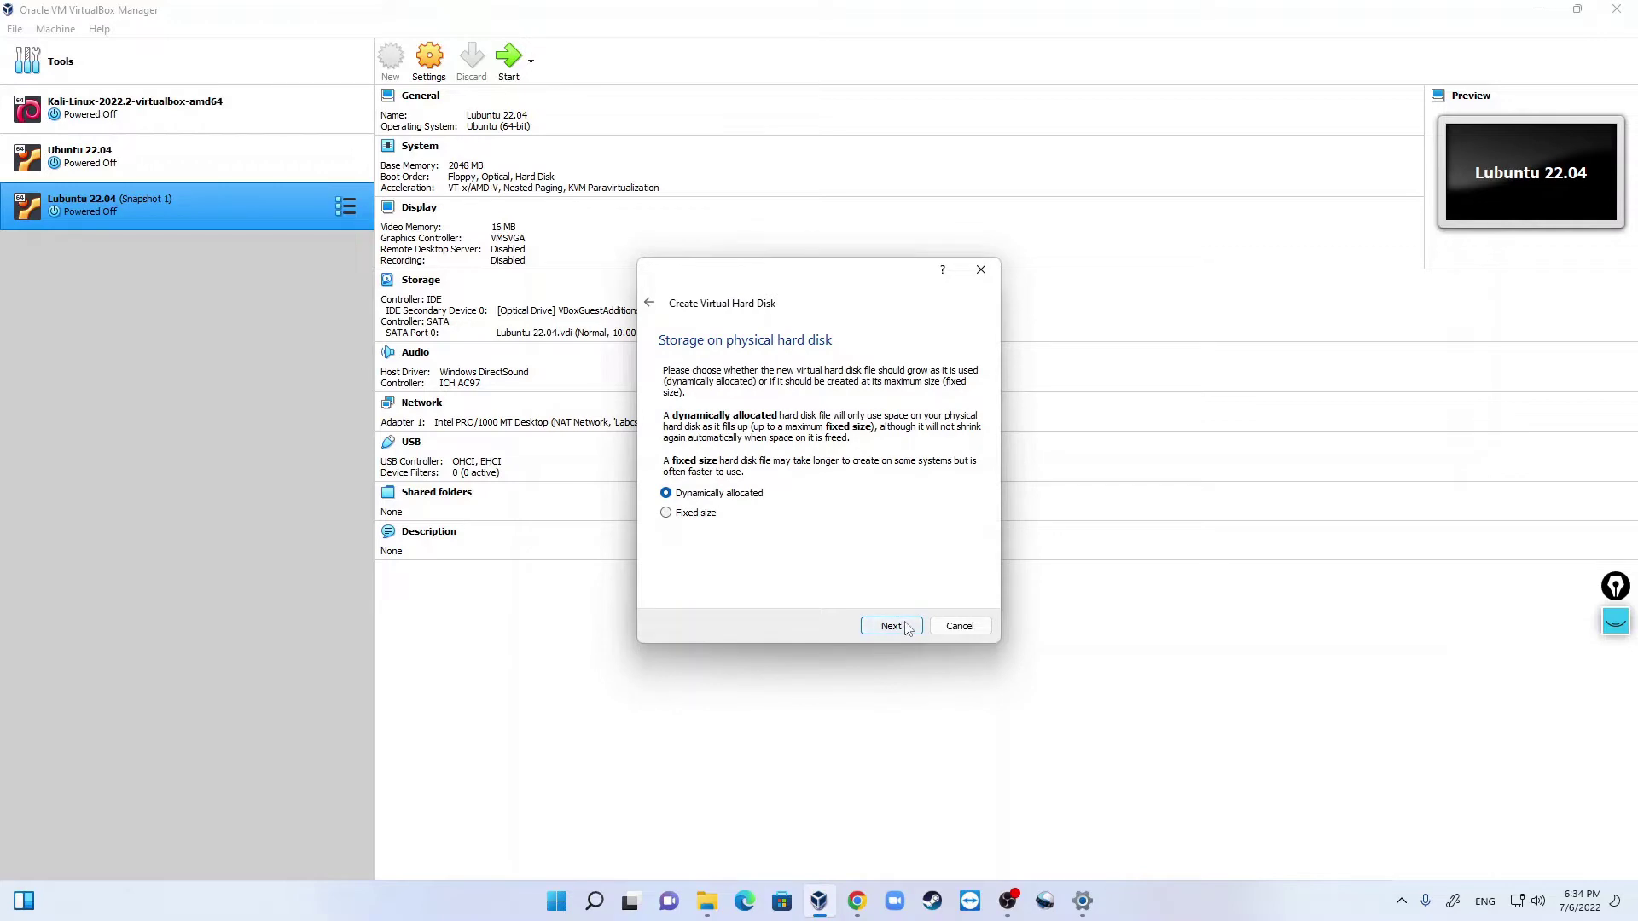
left_click(892, 627)
left_click(891, 625)
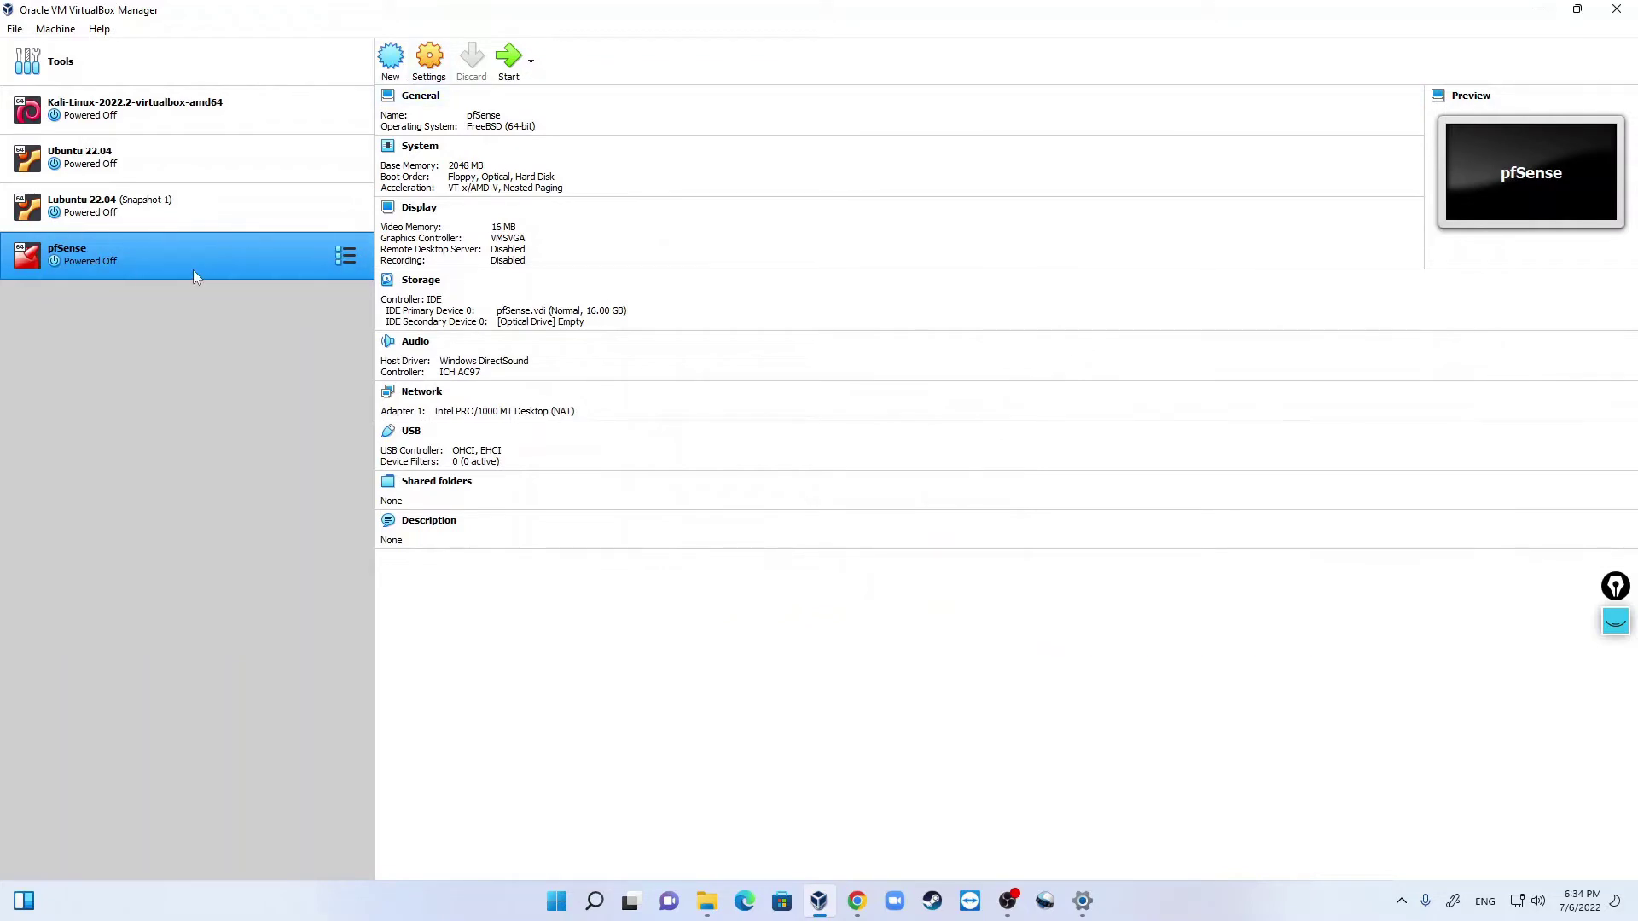
Set pfSense Adapter 1 to Bridged Adapter and enable Adapter 2 on Internal Network intnet
left_click(429, 58)
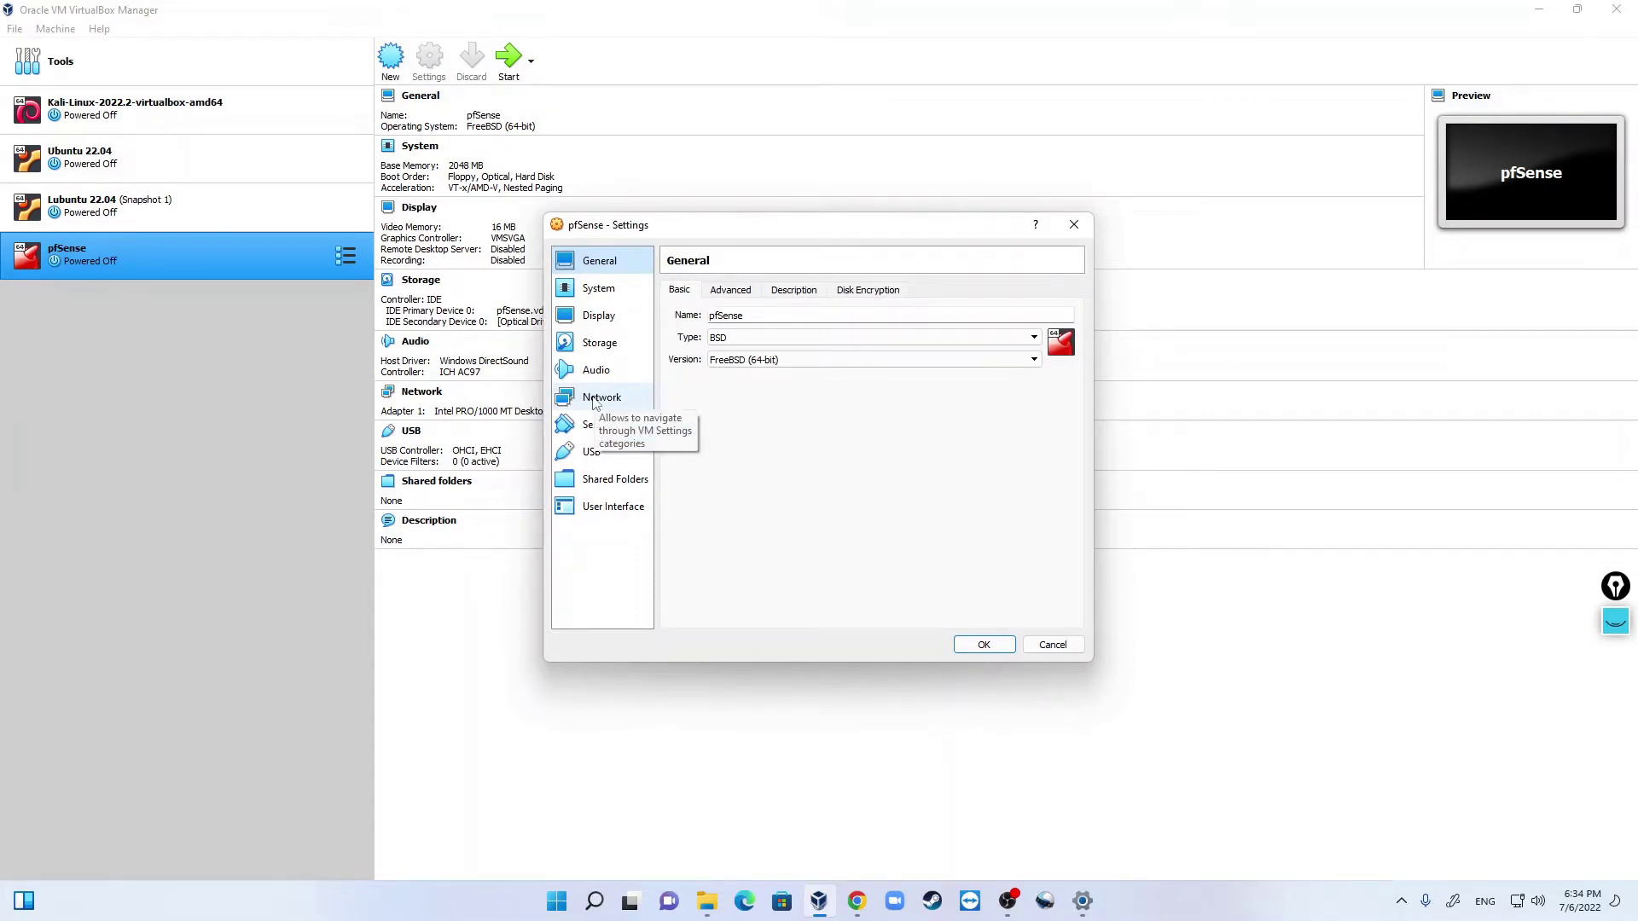
left_click(594, 403)
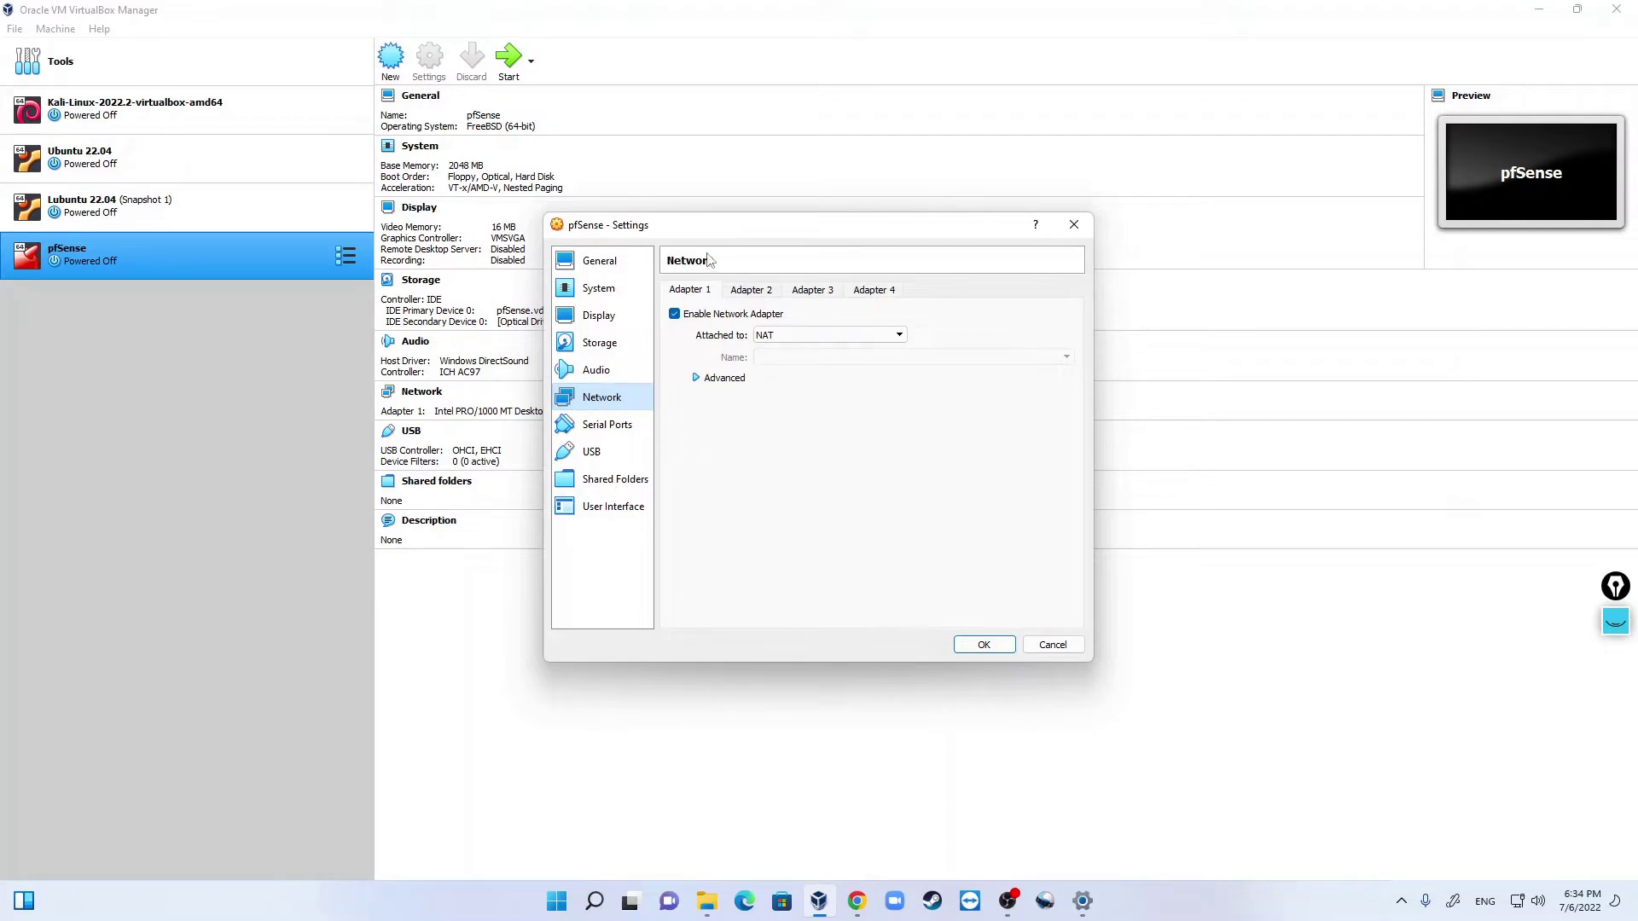
left_click(776, 340)
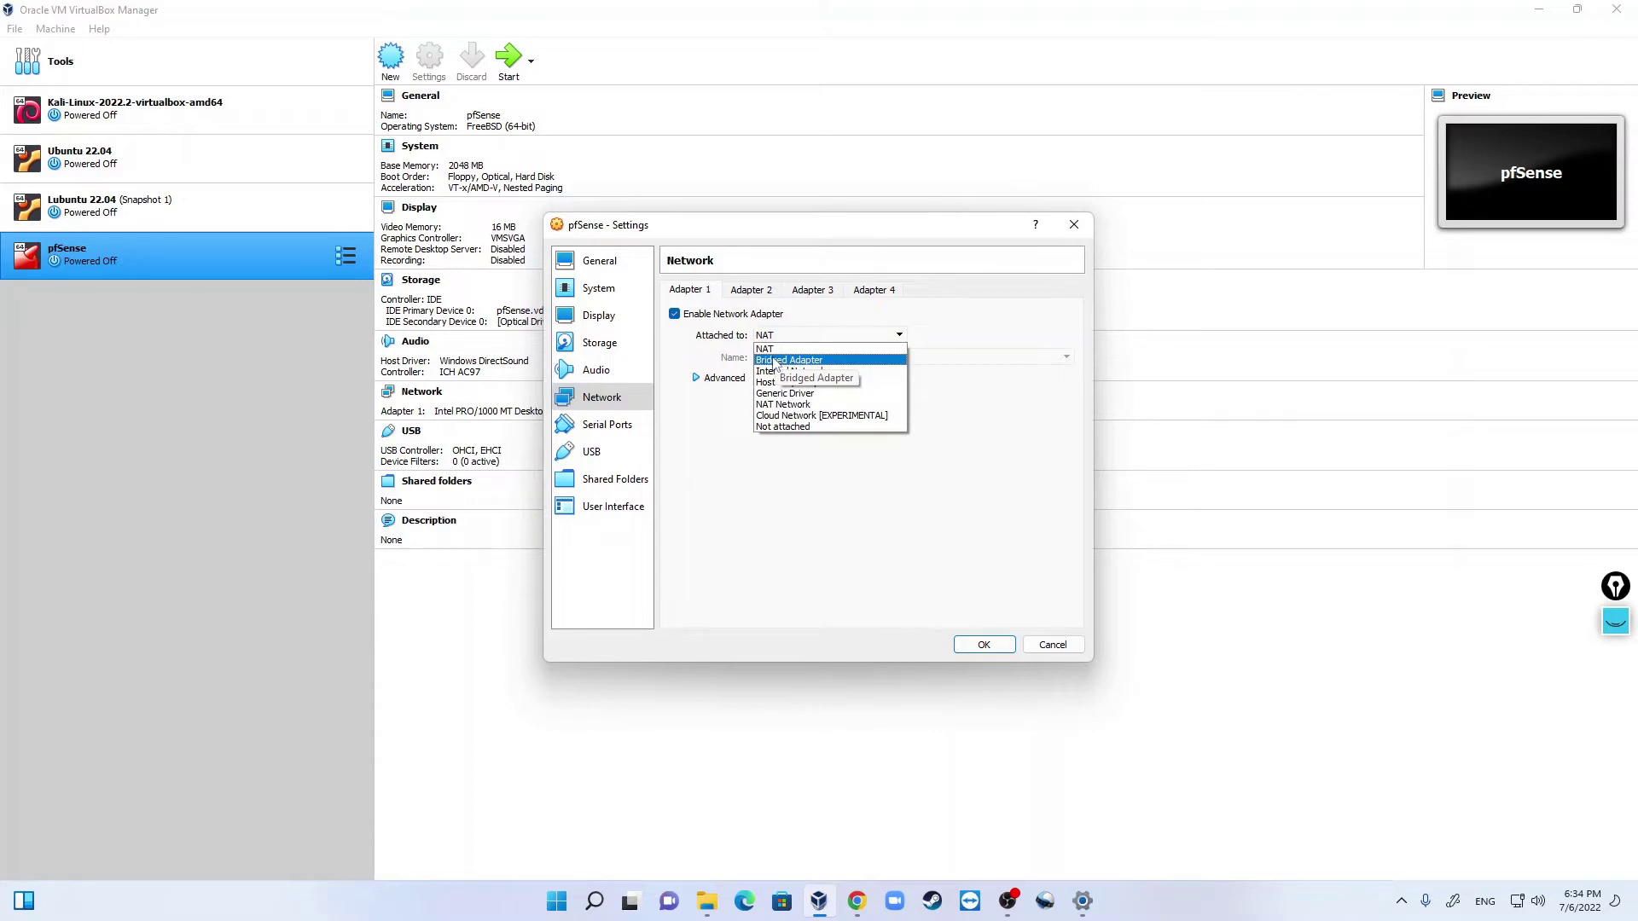
left_click(780, 361)
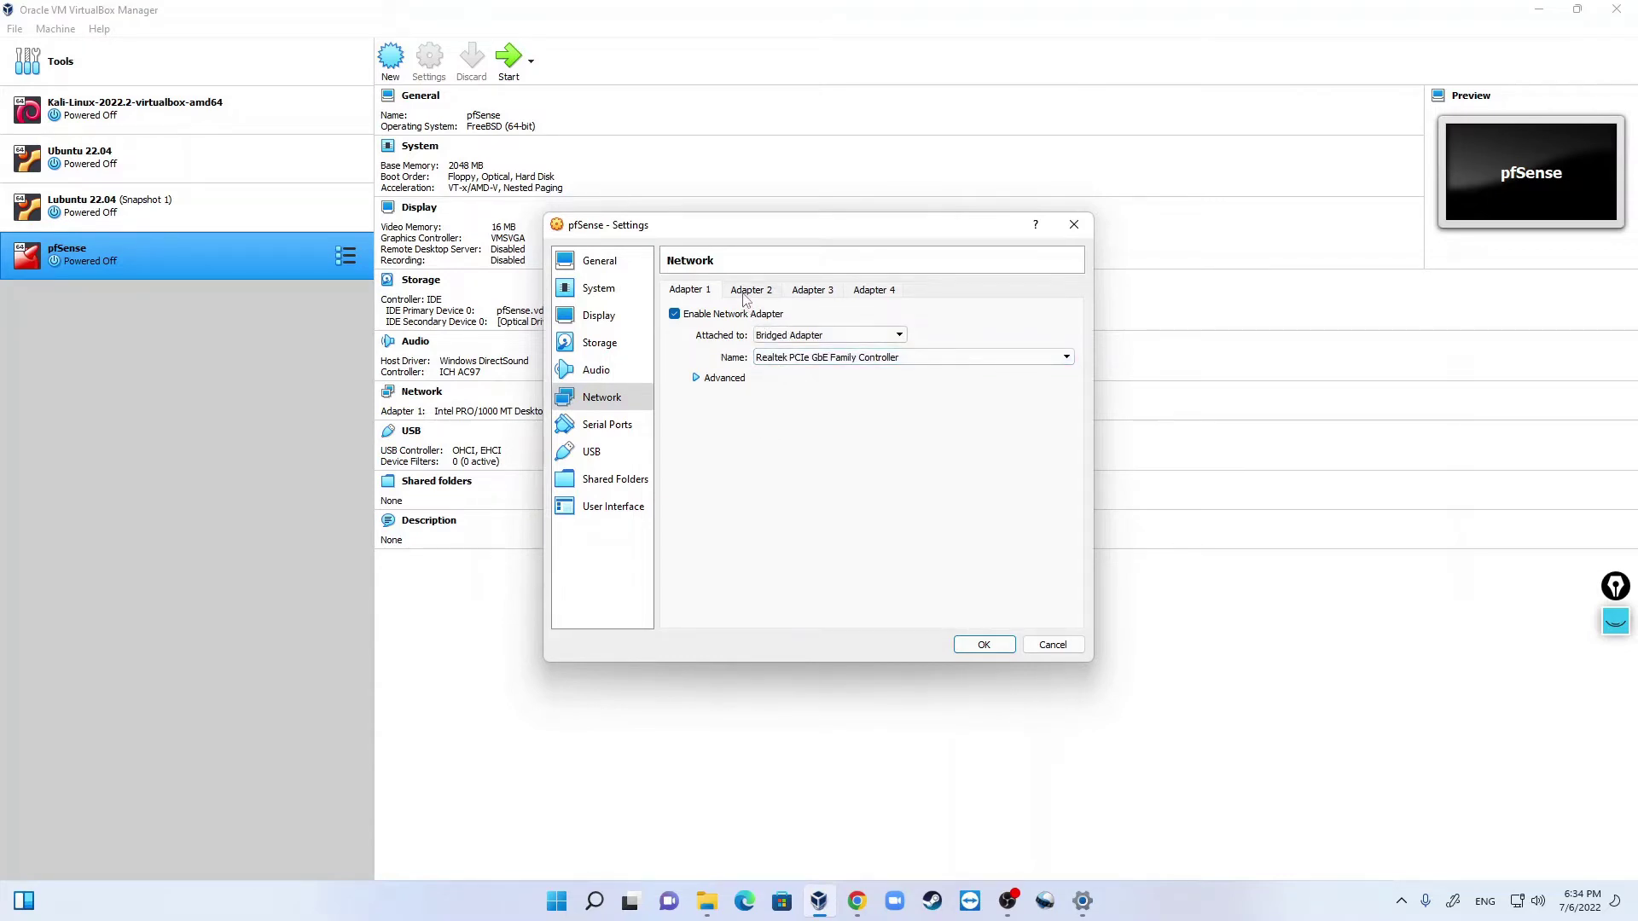
left_click(747, 293)
left_click(675, 314)
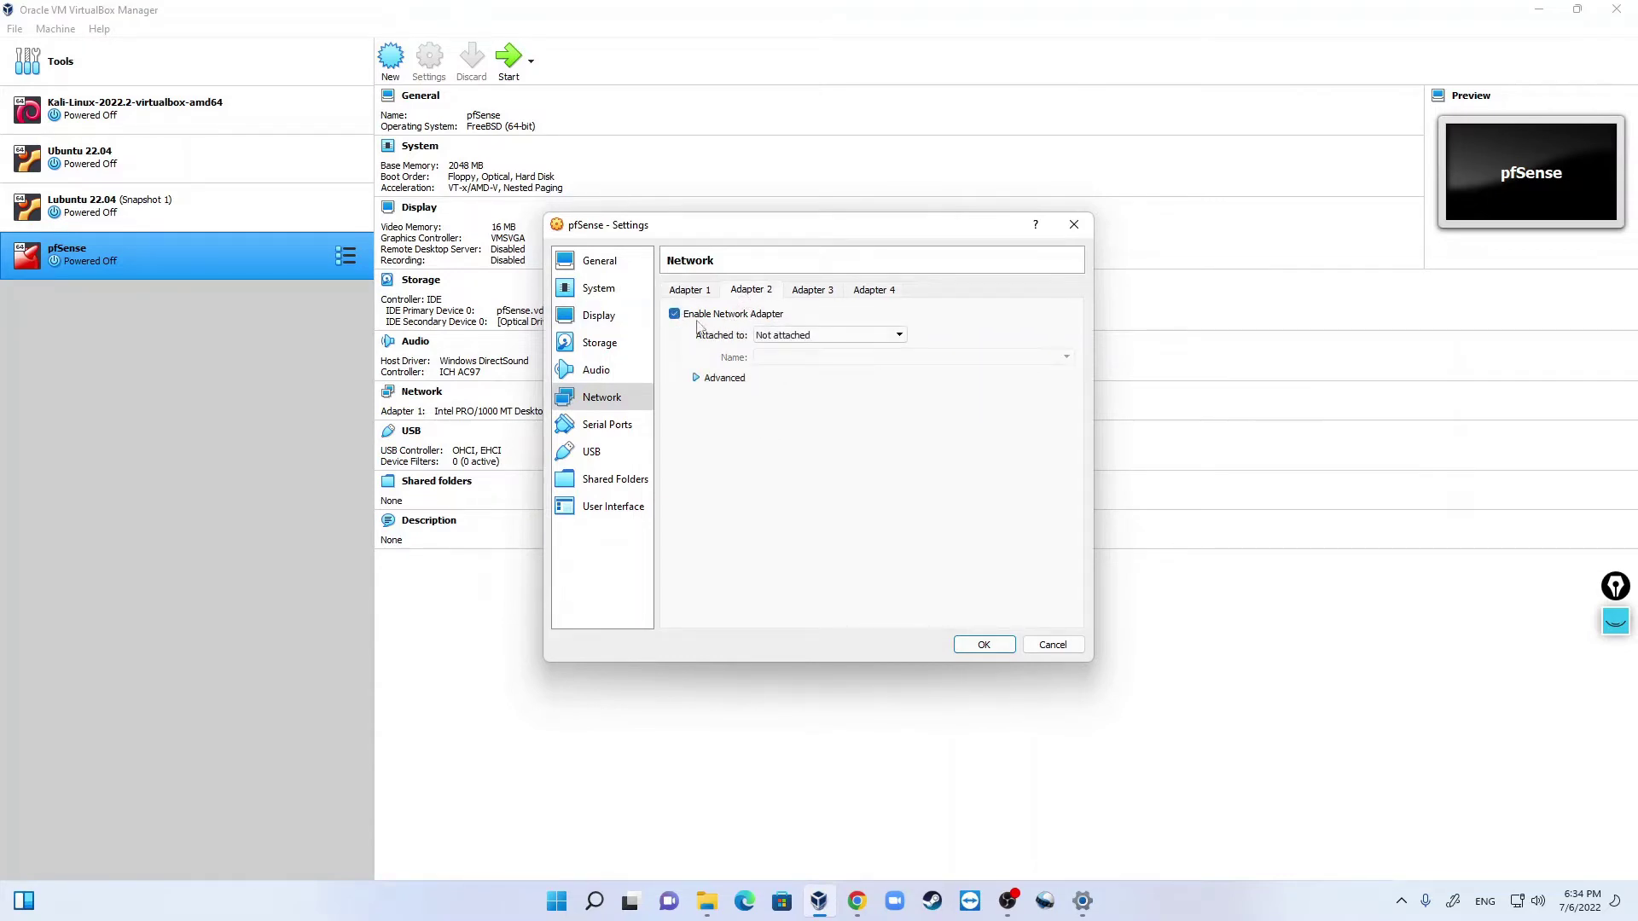
left_click(765, 339)
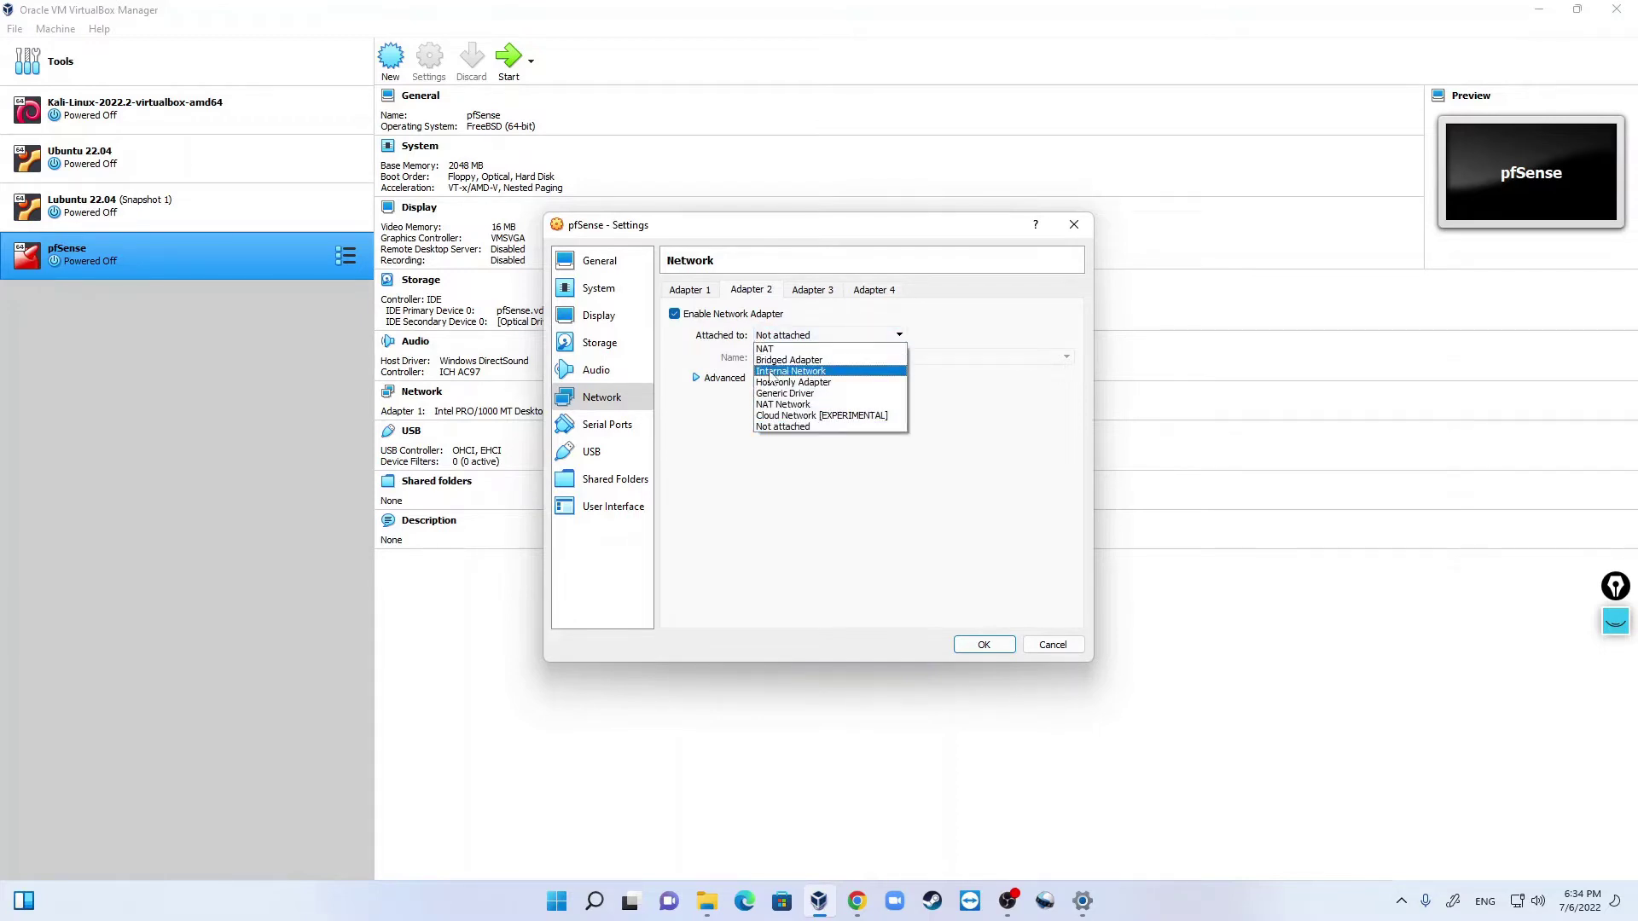
left_click(775, 372)
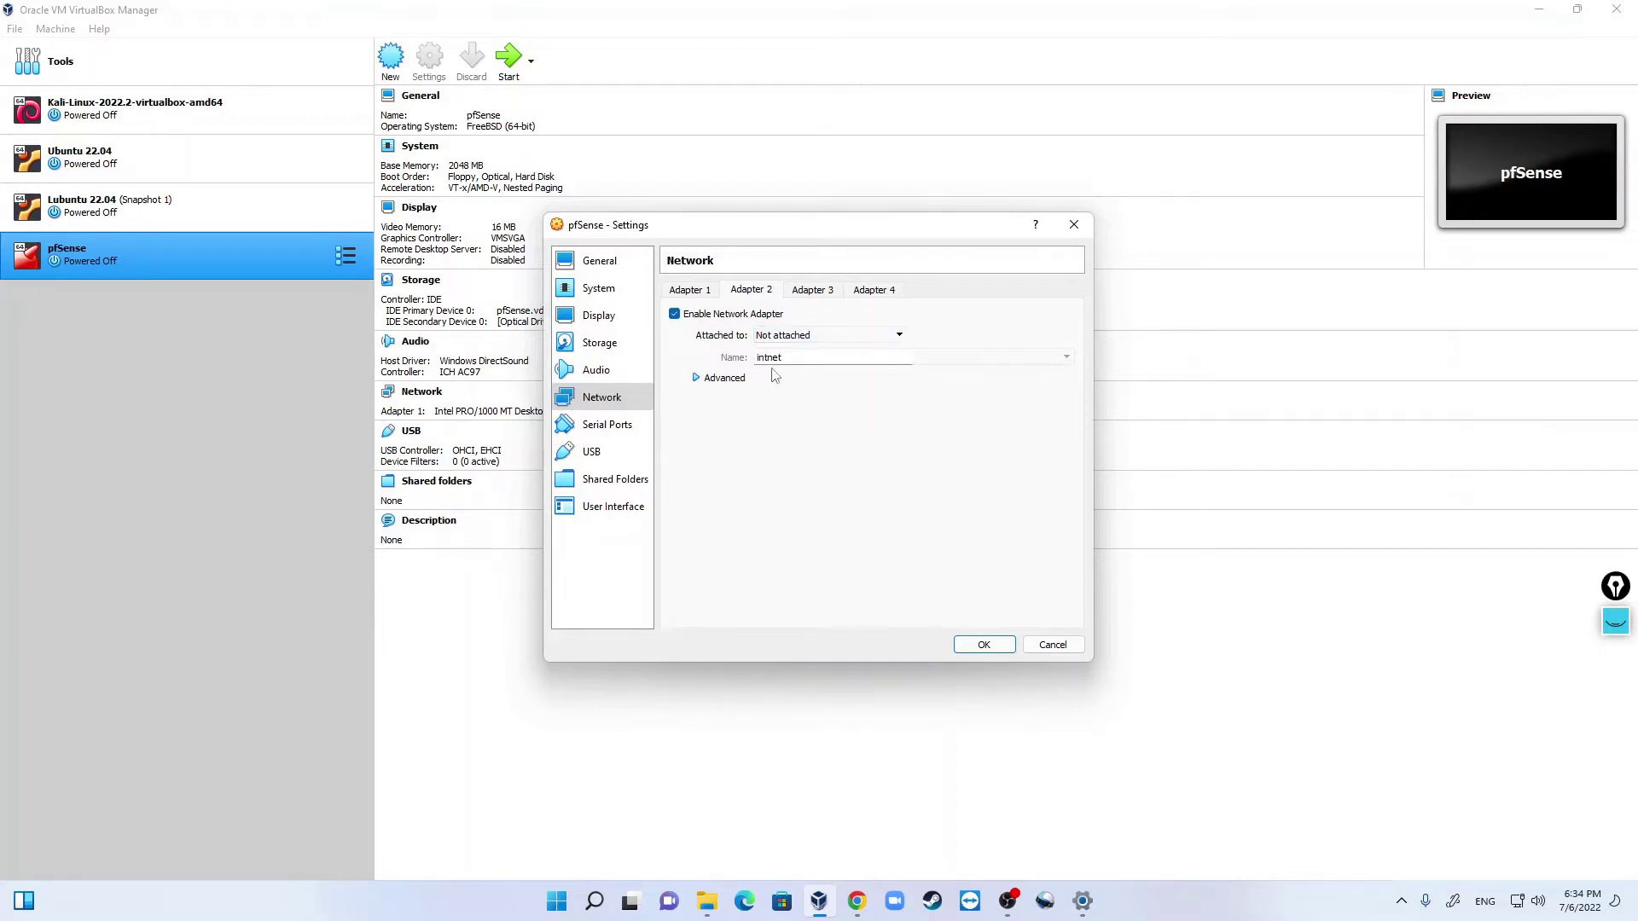
left_click(983, 646)
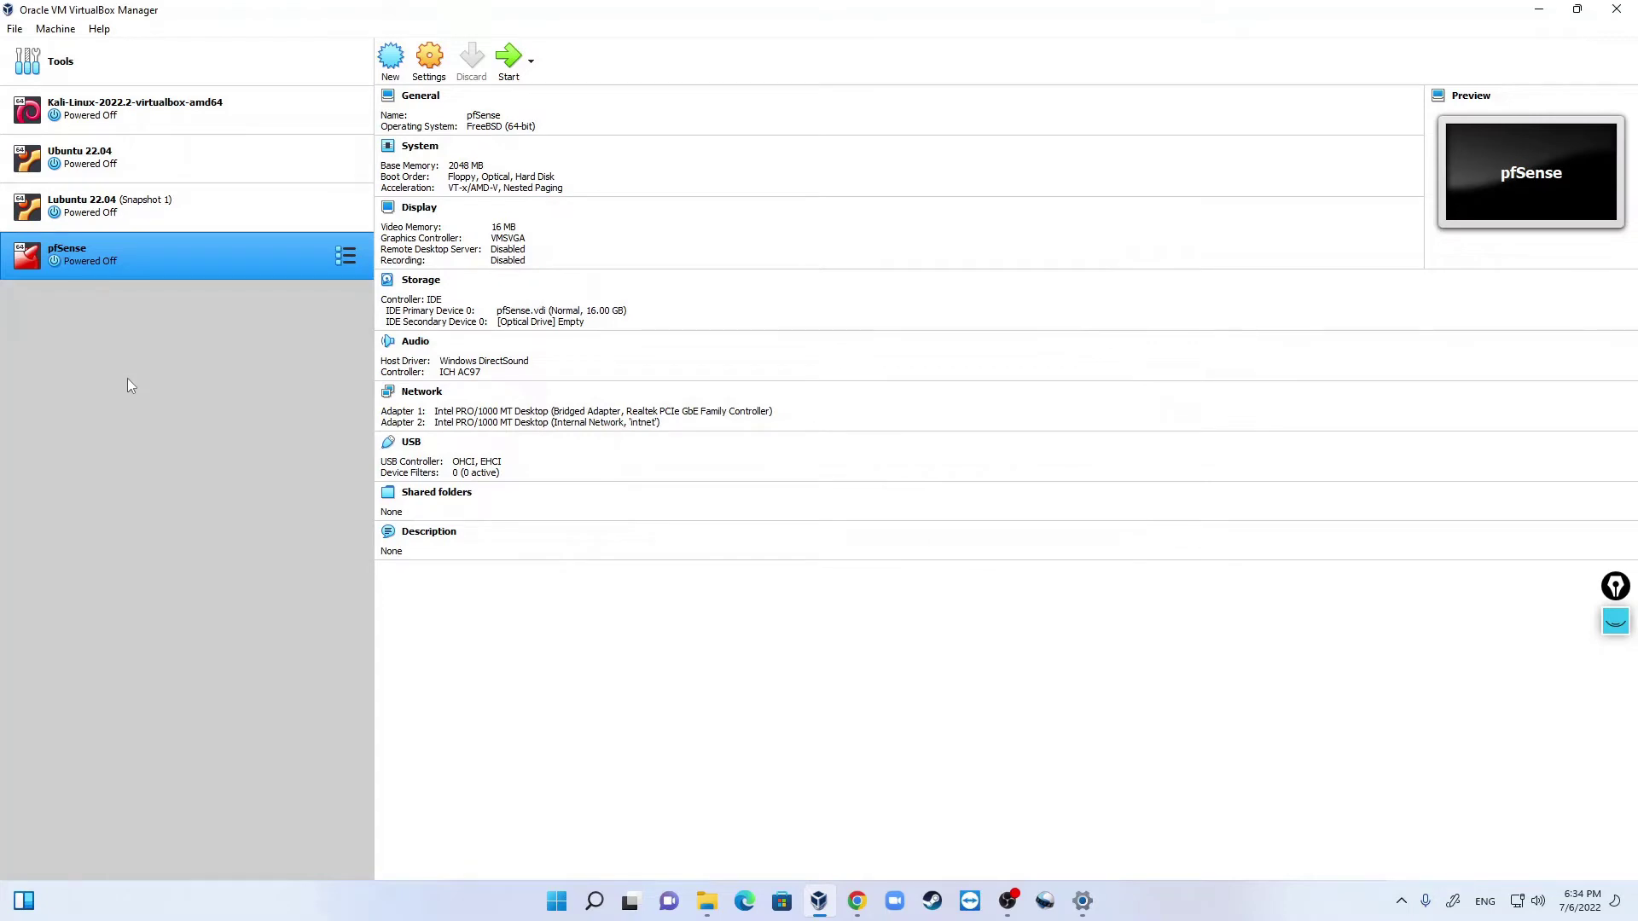
Start a new virtual machine named Host 1 with type Linux and version Ubuntu (64-bit)
left_click(395, 73)
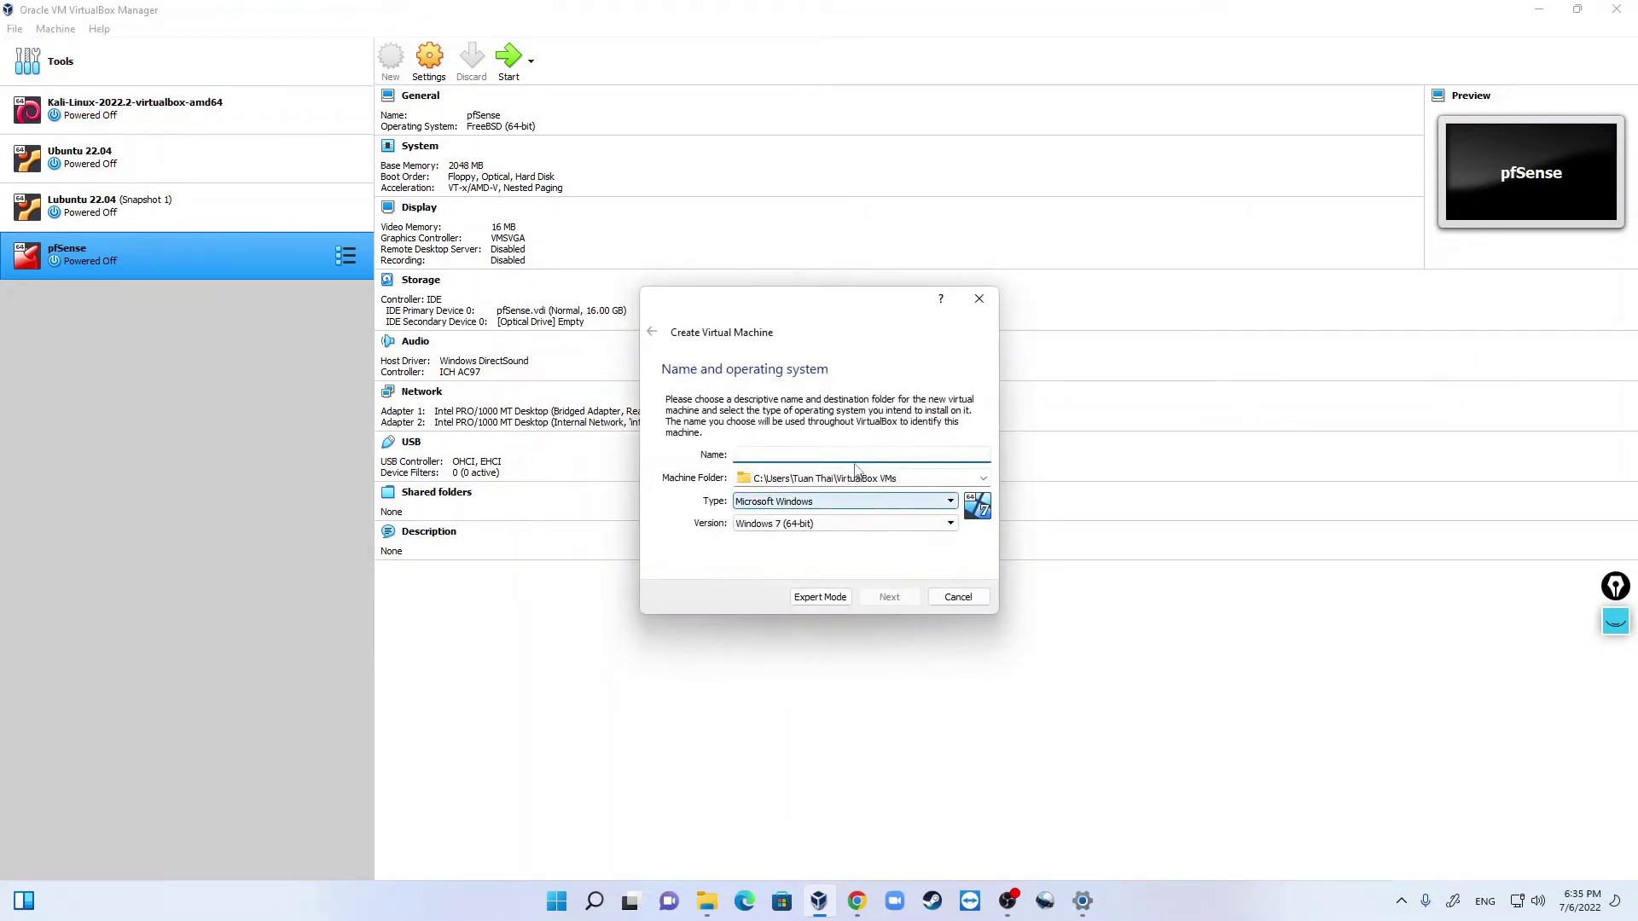
type("Host 1")
left_click(797, 501)
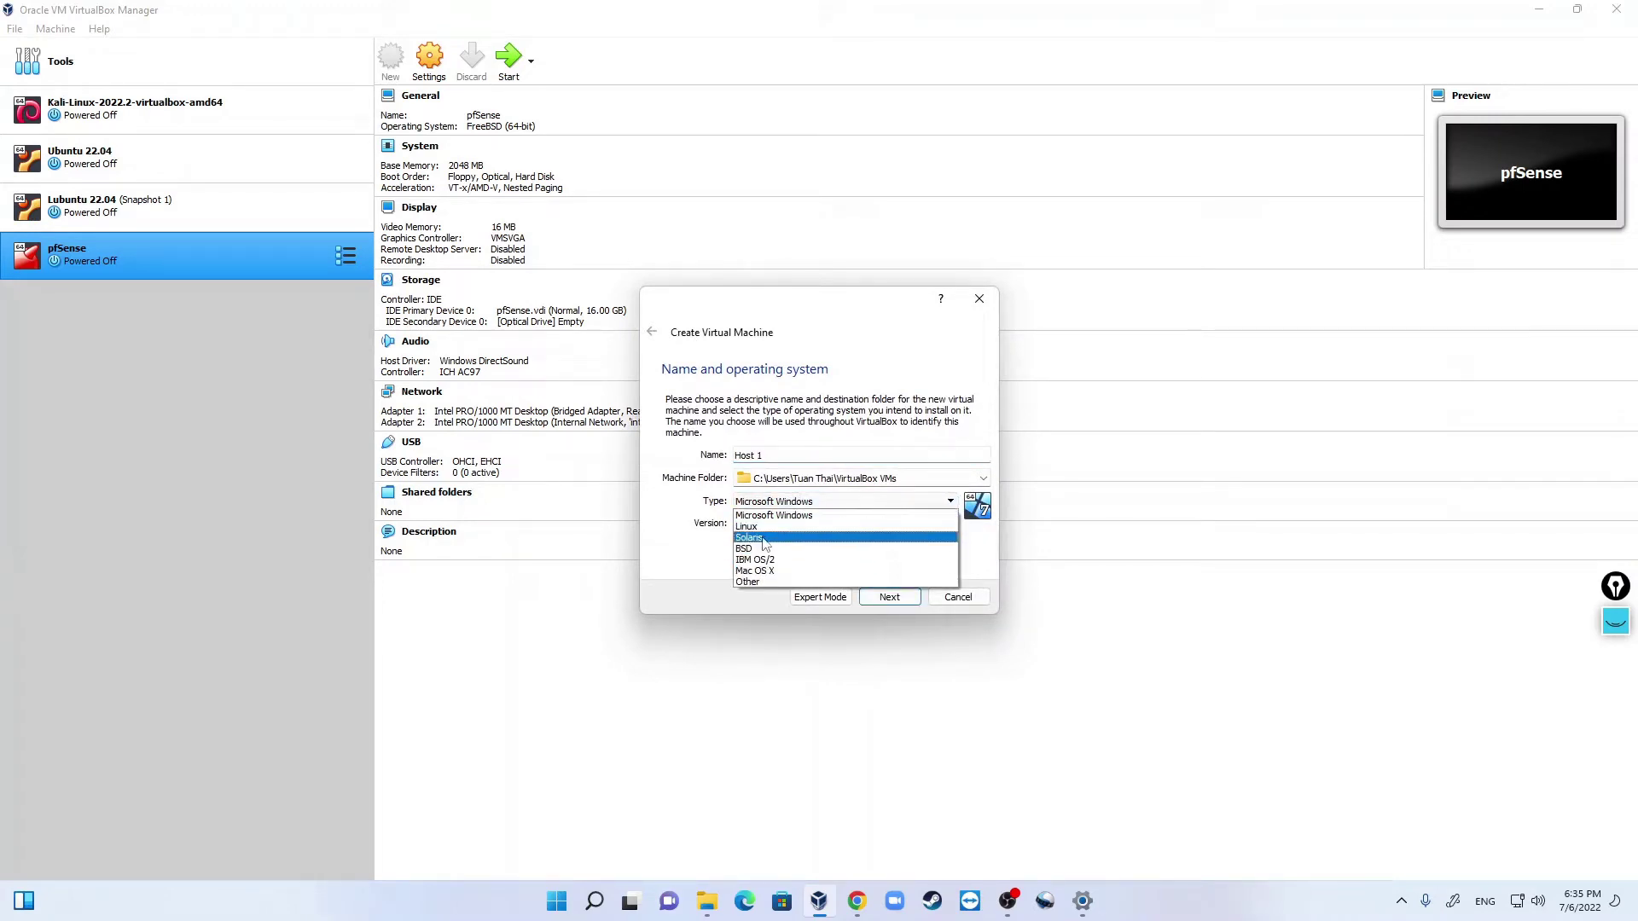
left_click(770, 527)
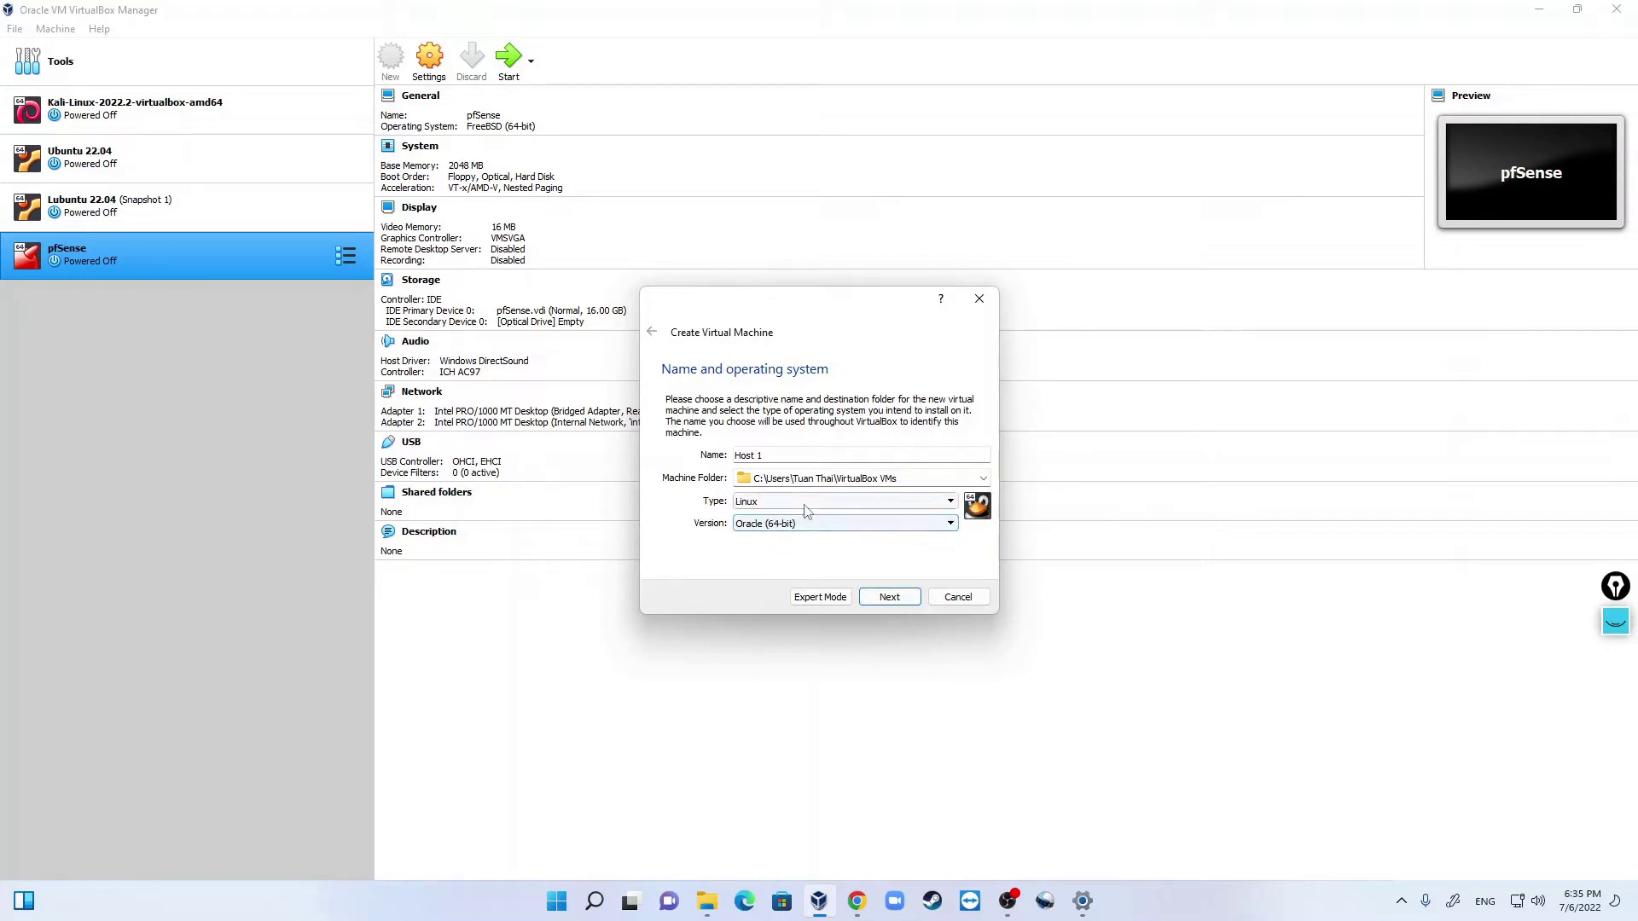
left_click(785, 525)
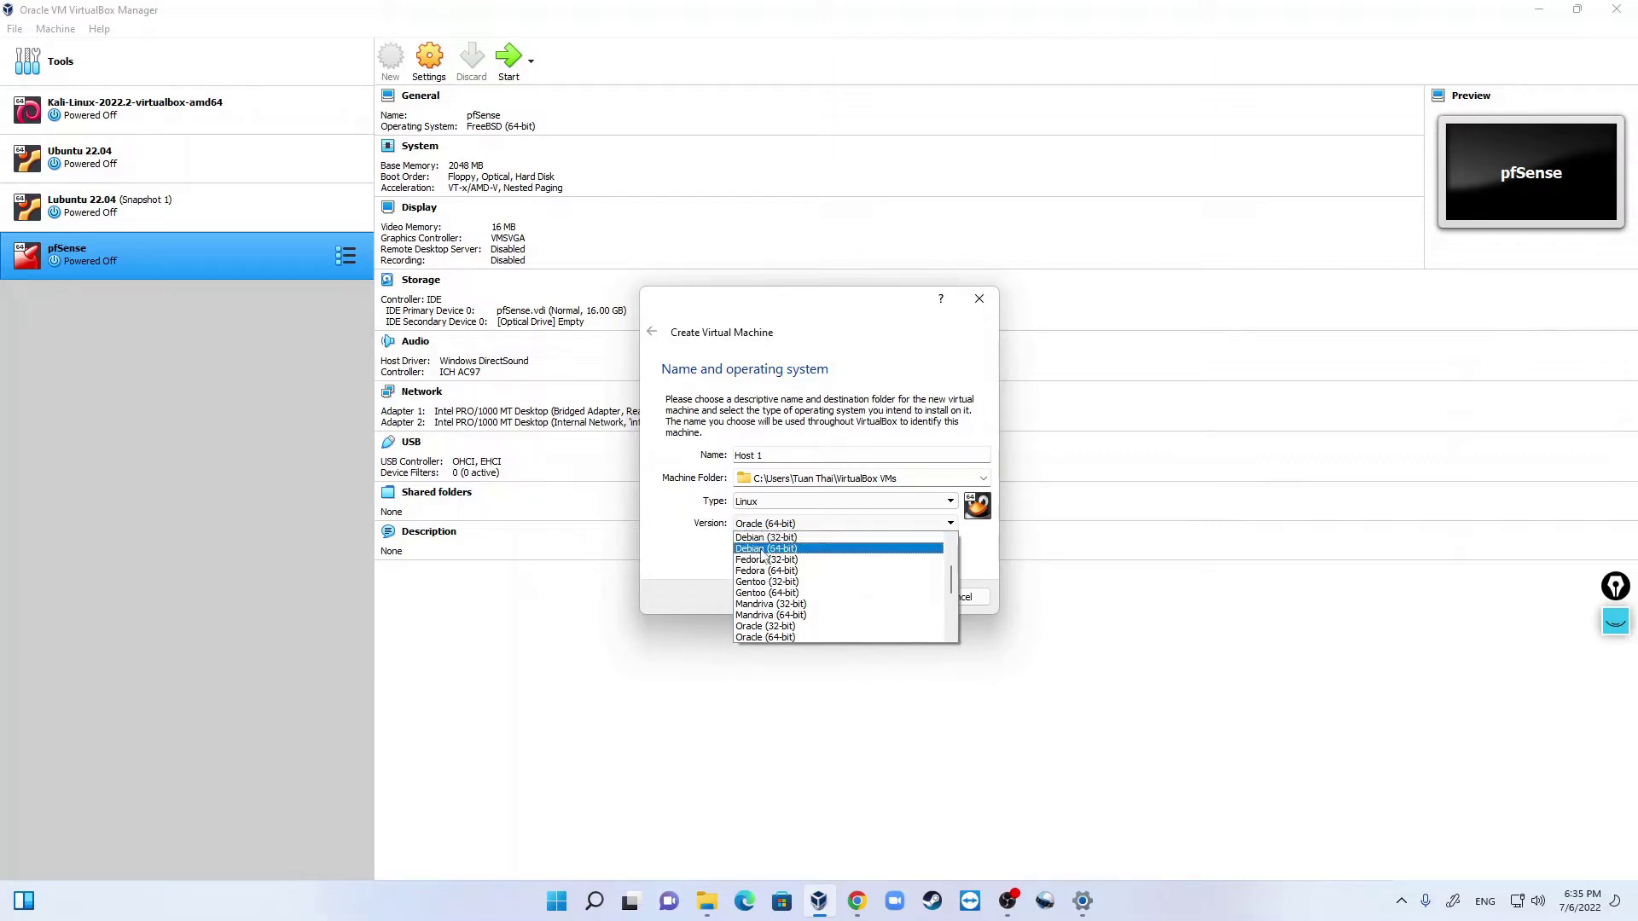
left_click(762, 550)
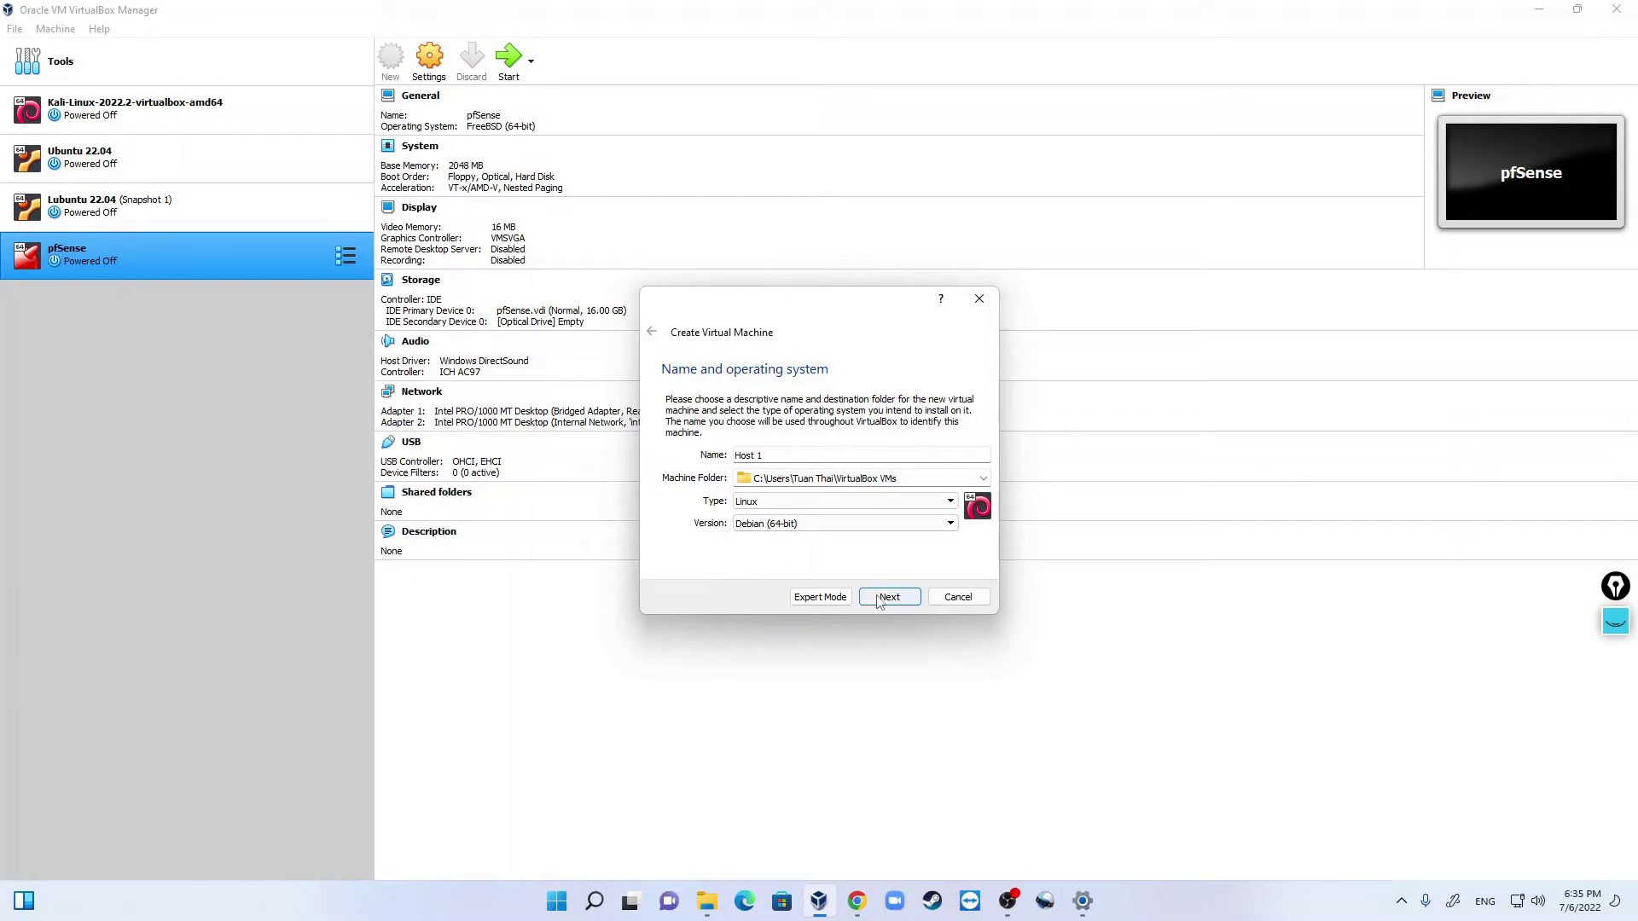
left_click(845, 524)
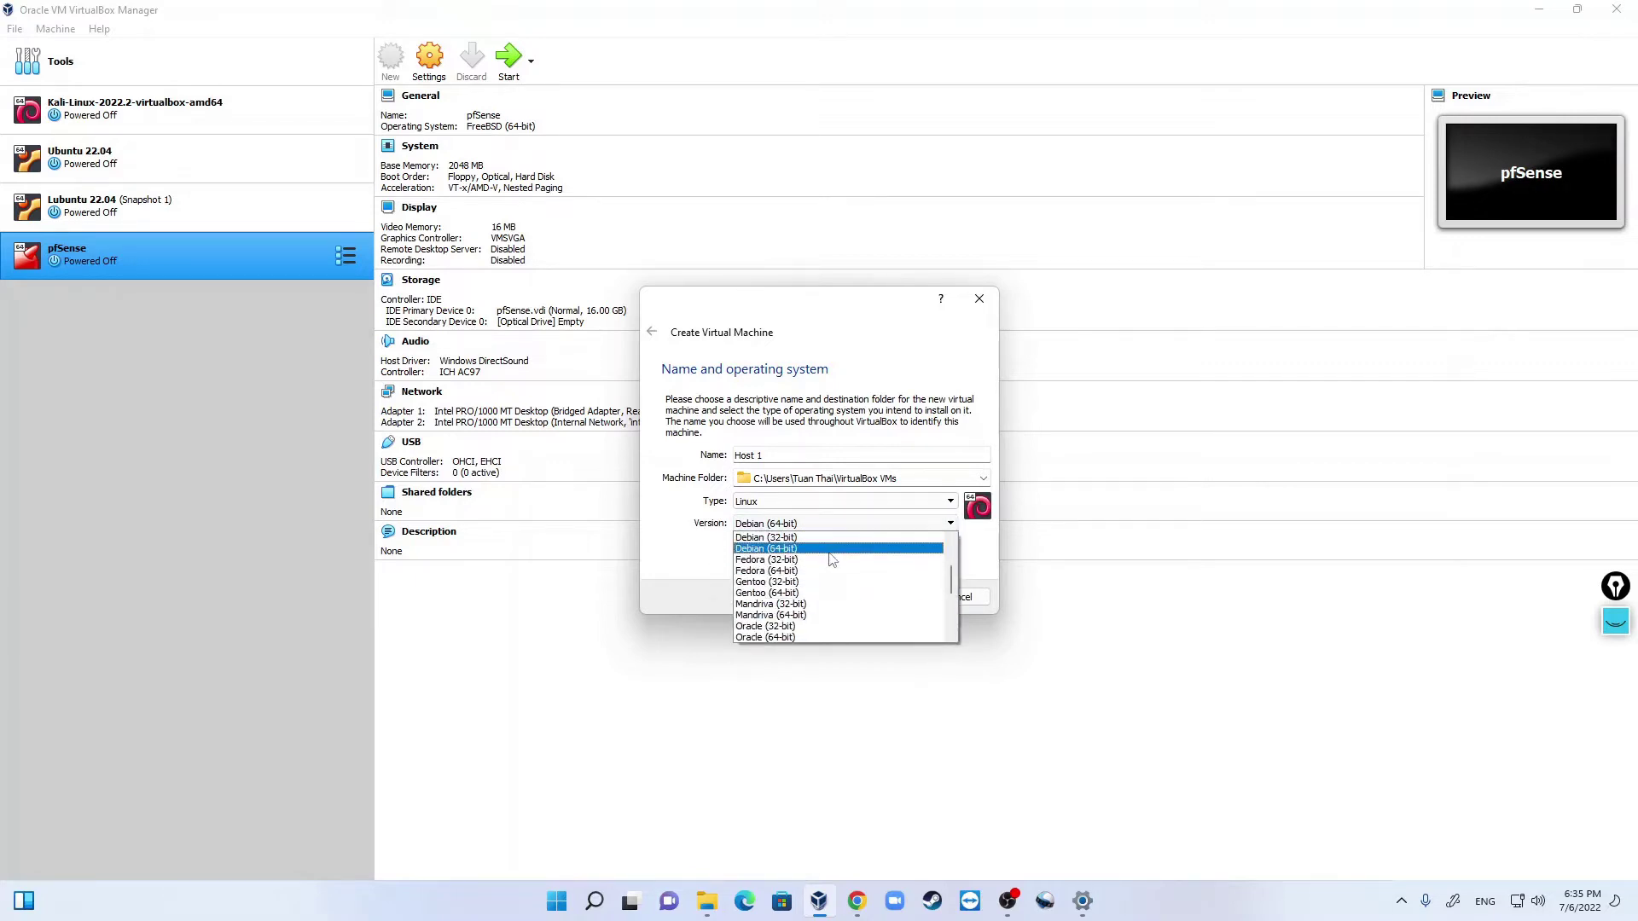
scroll(826, 579, "down", 1)
scroll(825, 580, "down", 3)
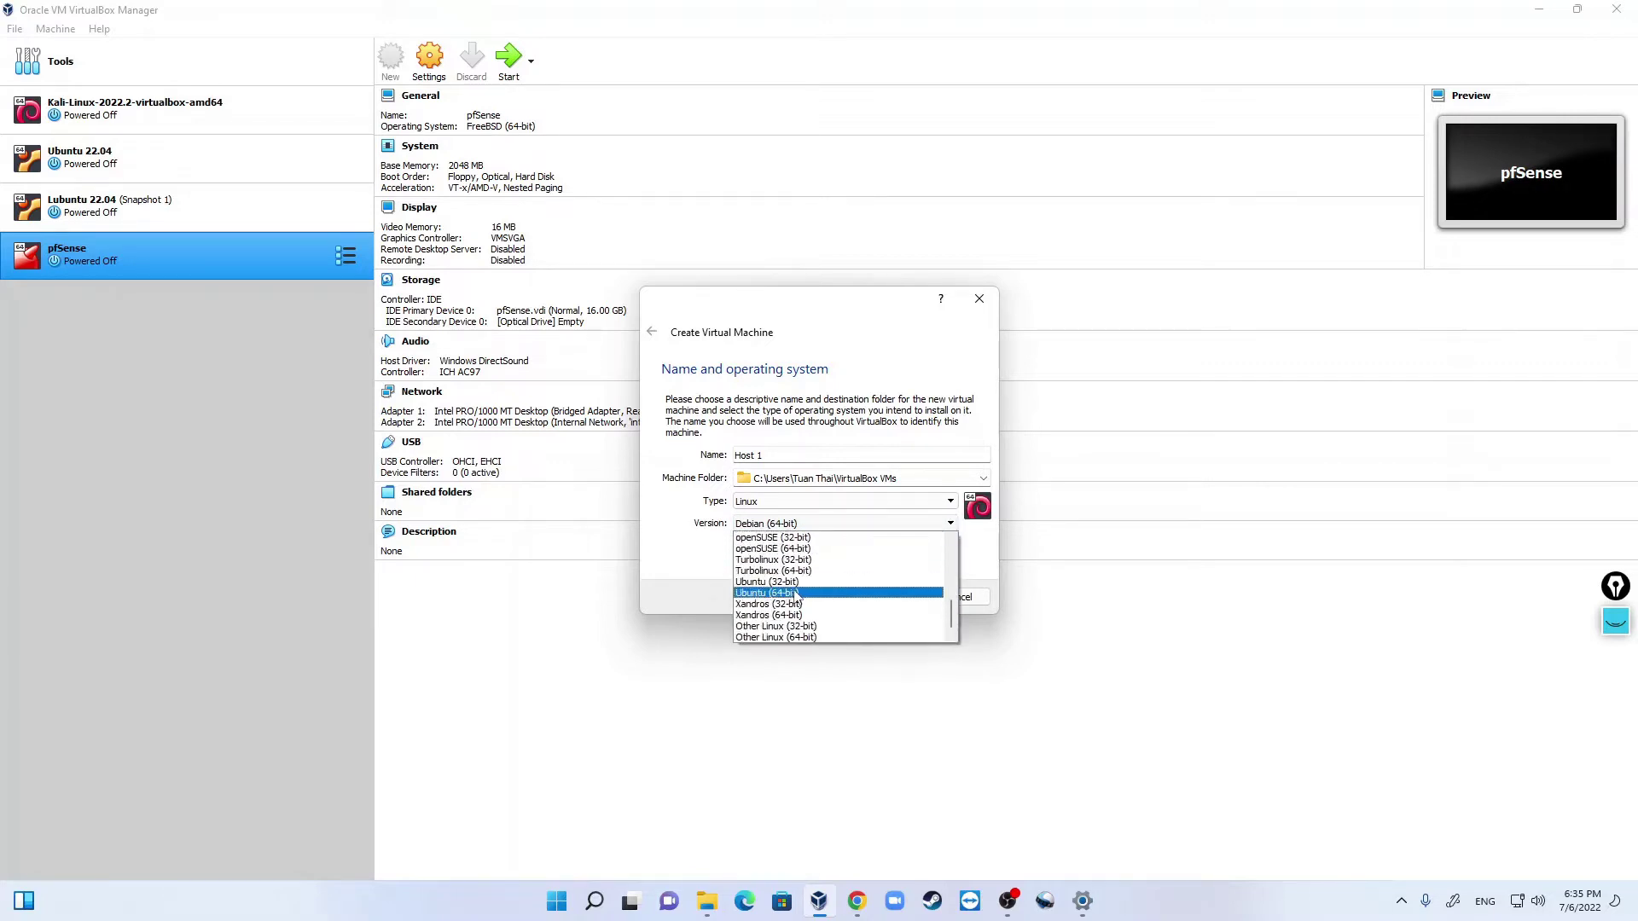
left_click(821, 585)
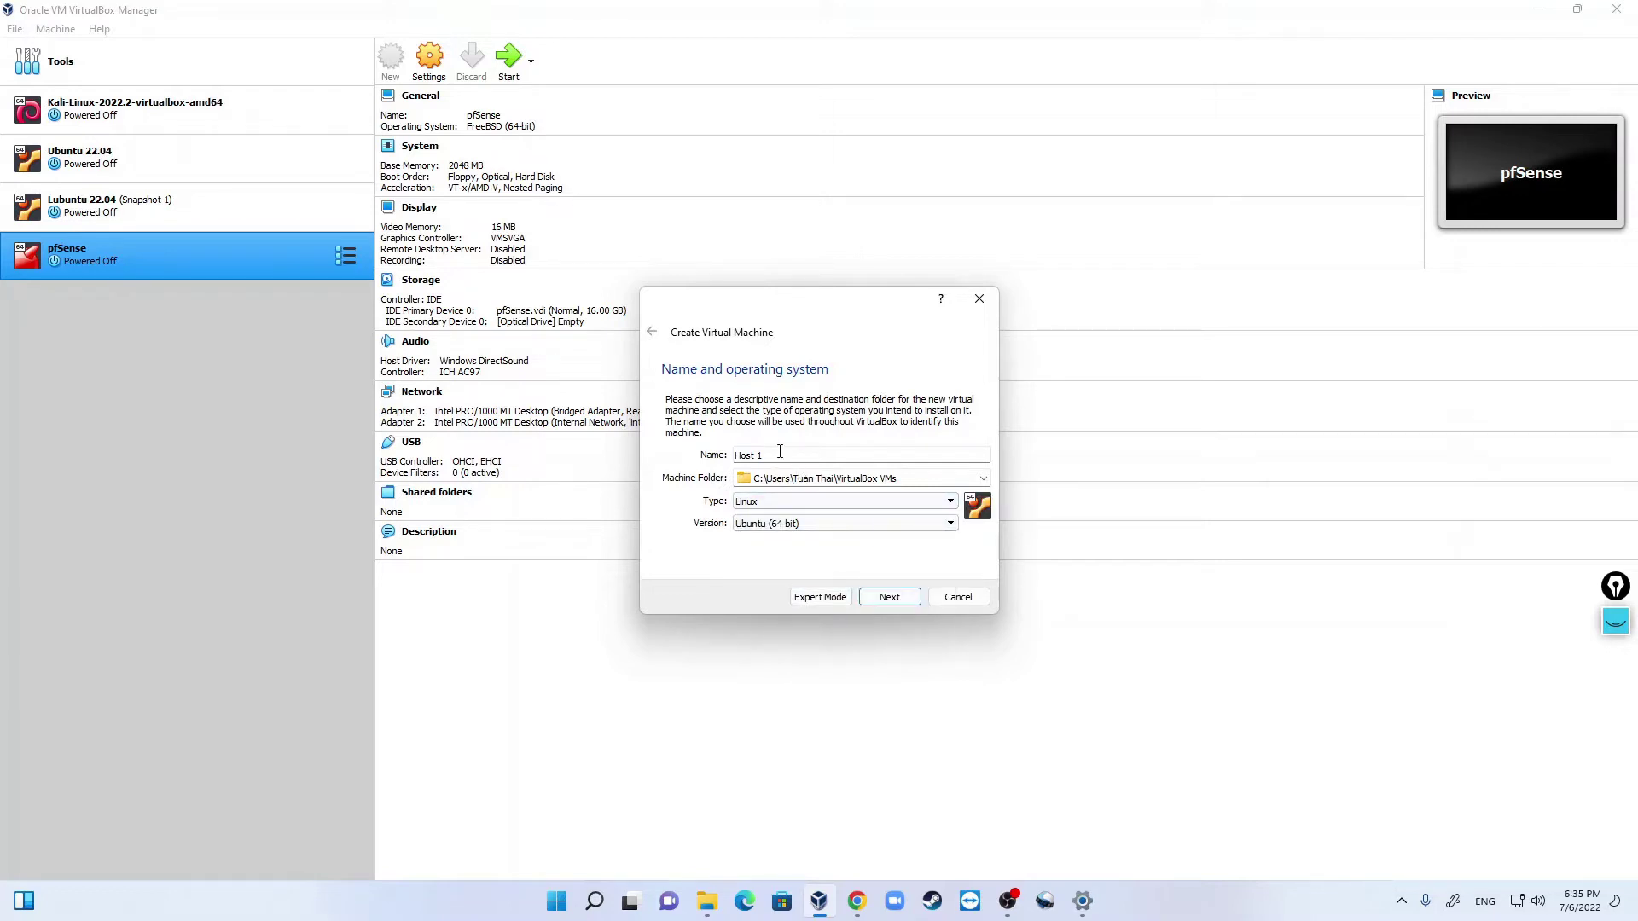
left_click(856, 900)
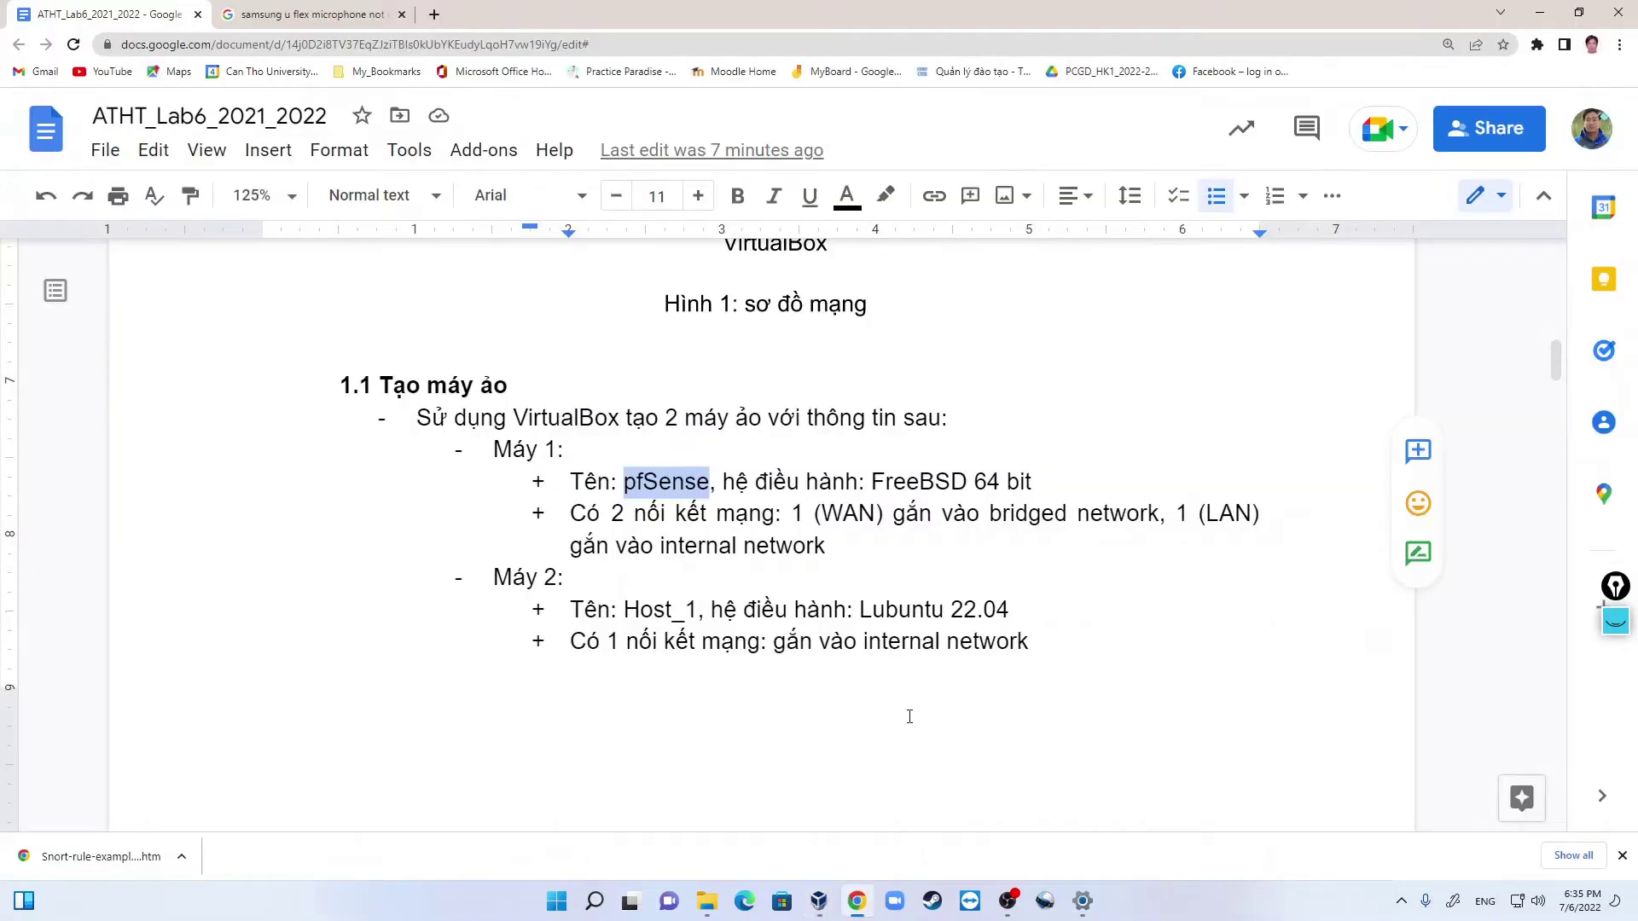
key("alt+Tab")
Give Host 1 2048 MB memory and a new 10 GB VDI hard disk
left_click(890, 598)
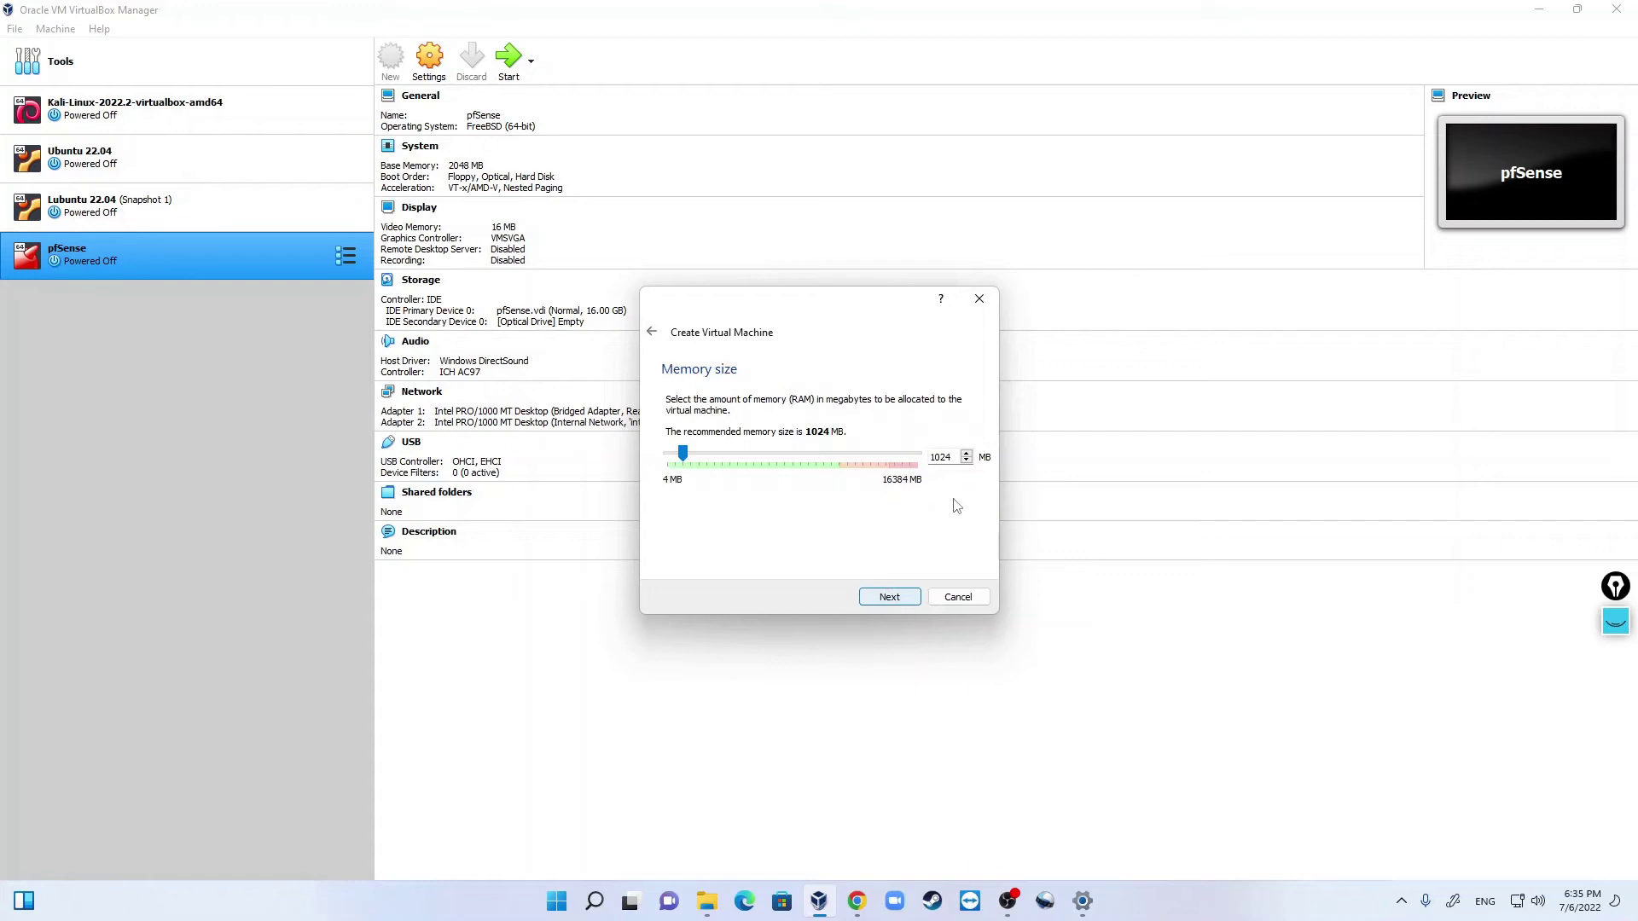
double_click(936, 458)
type("2048")
left_click(888, 597)
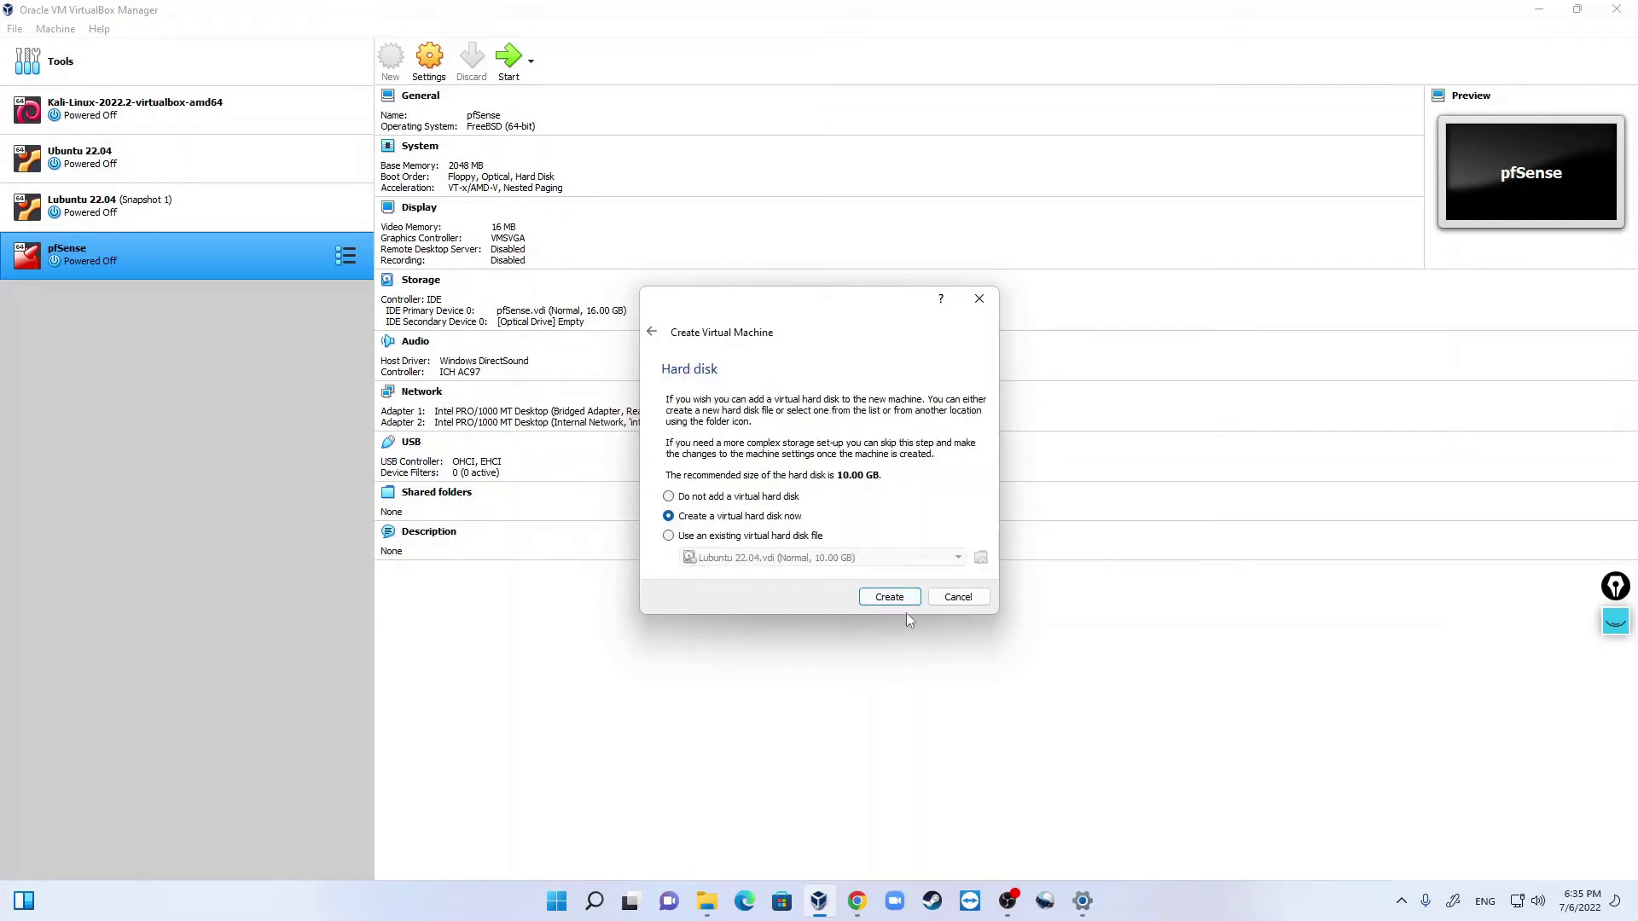
left_click(892, 604)
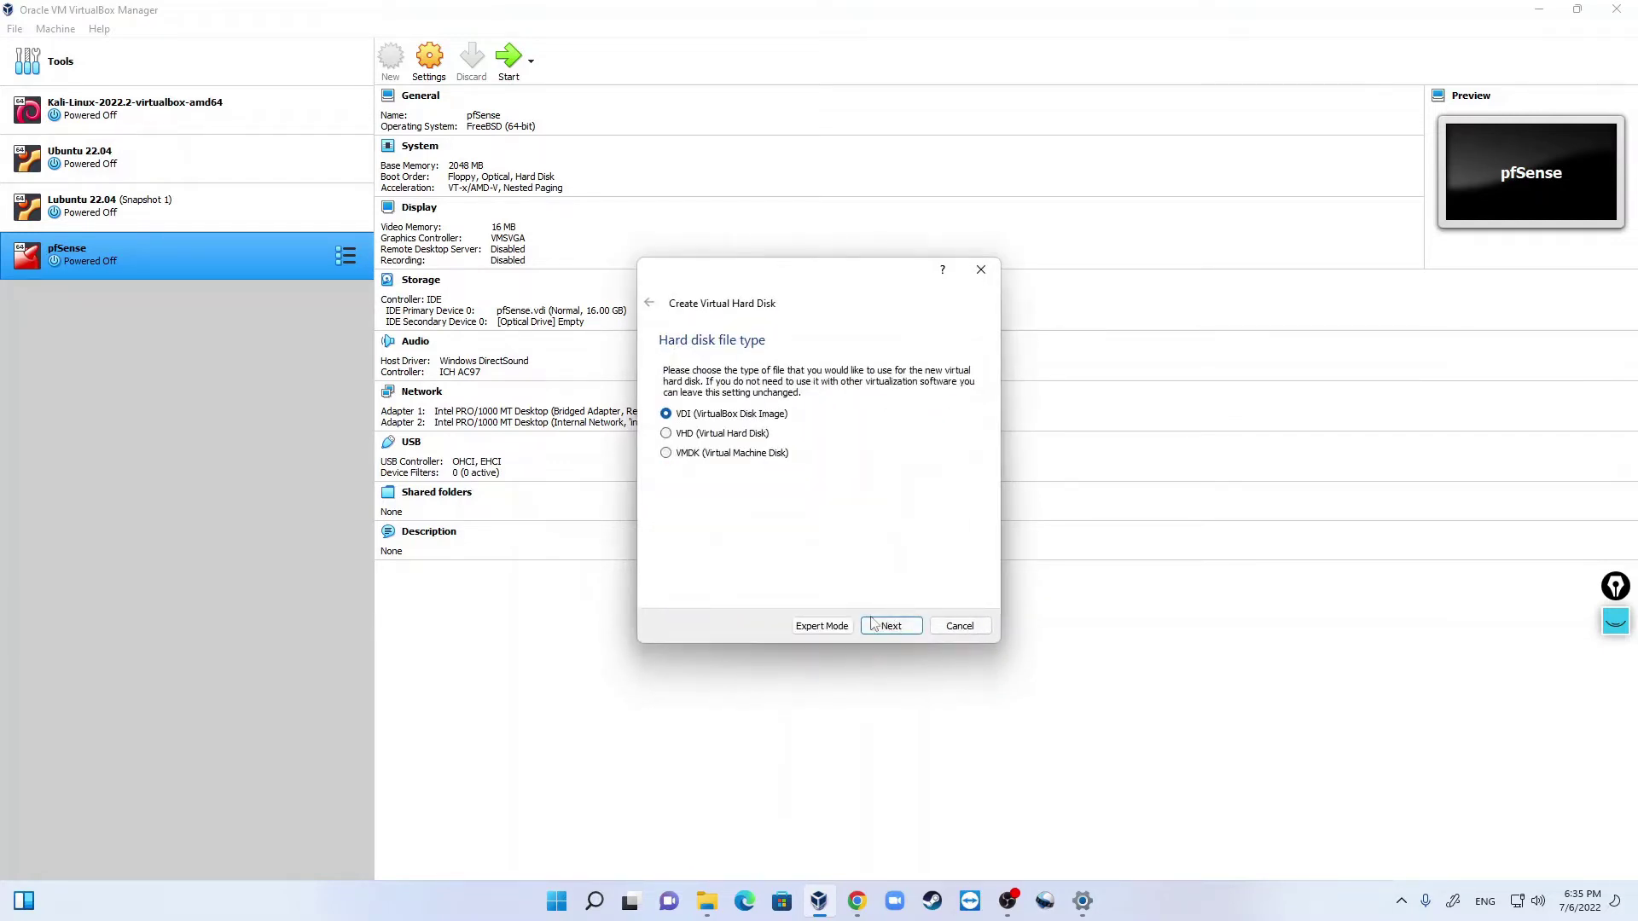
left_click(882, 628)
left_click(908, 628)
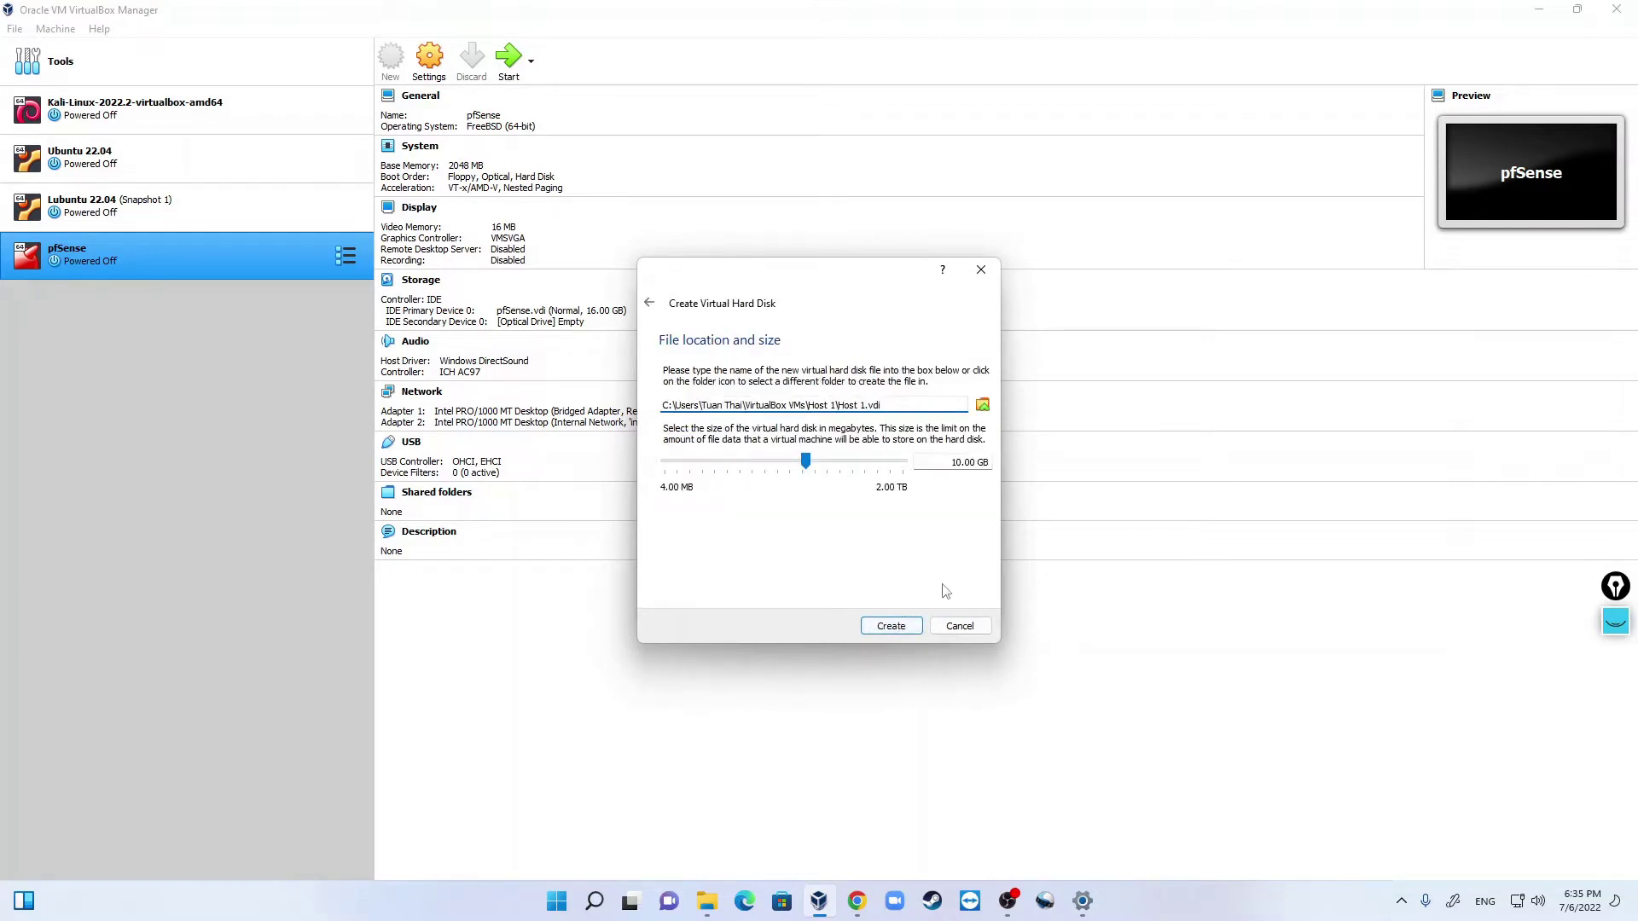
left_click(892, 629)
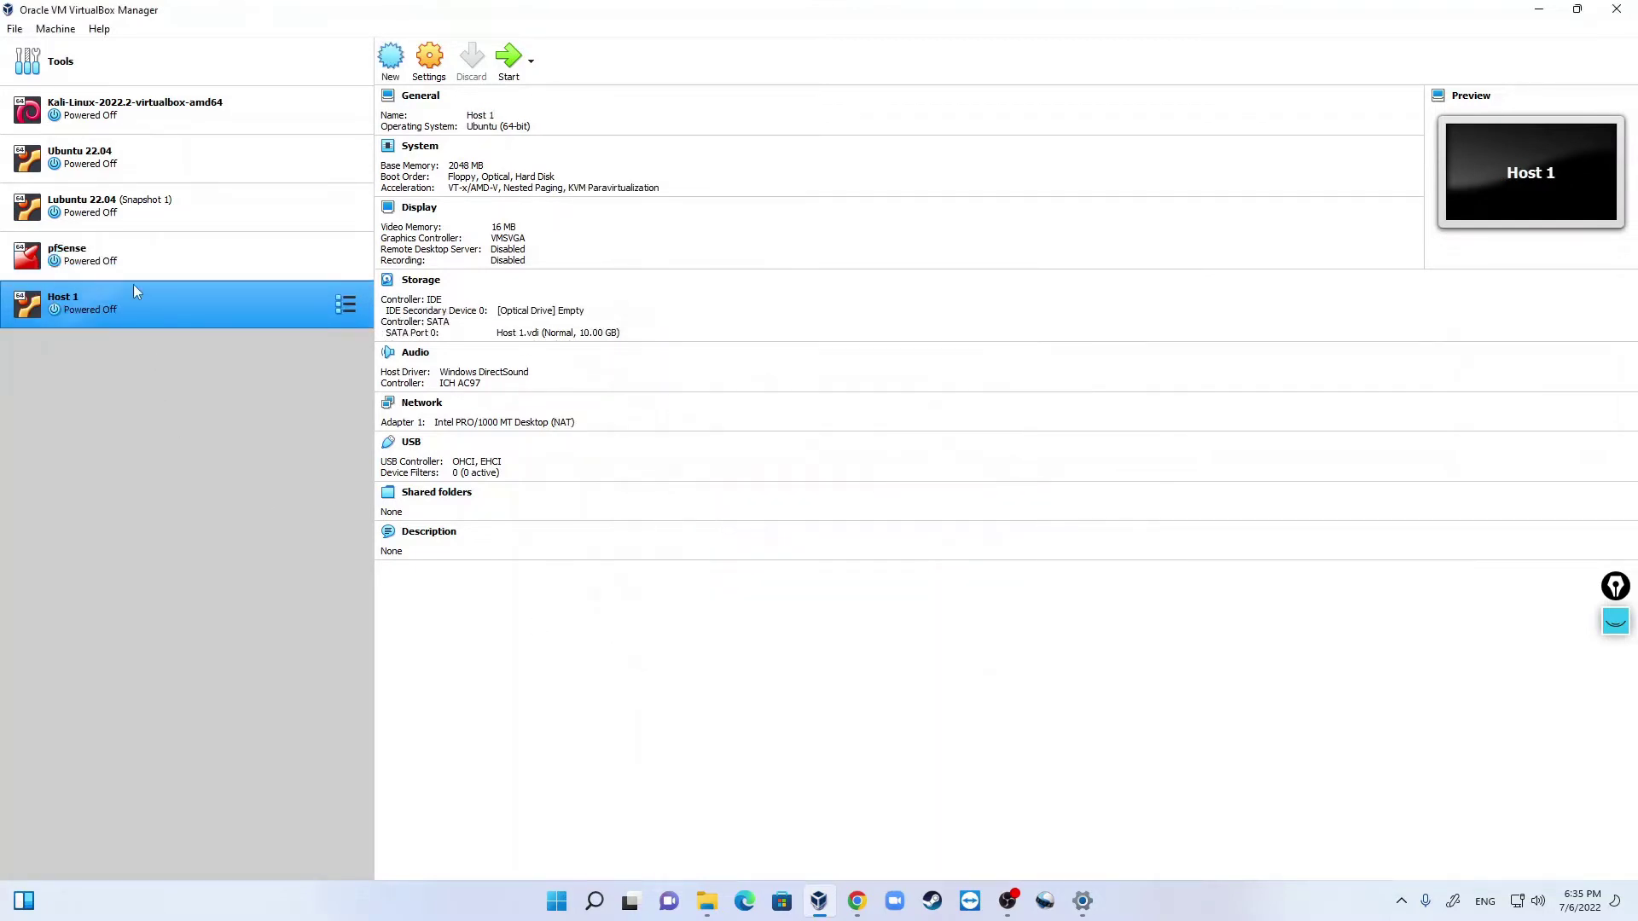
Switch Host 1's Adapter 1 from NAT to Internal Network intnet and save
left_click(436, 78)
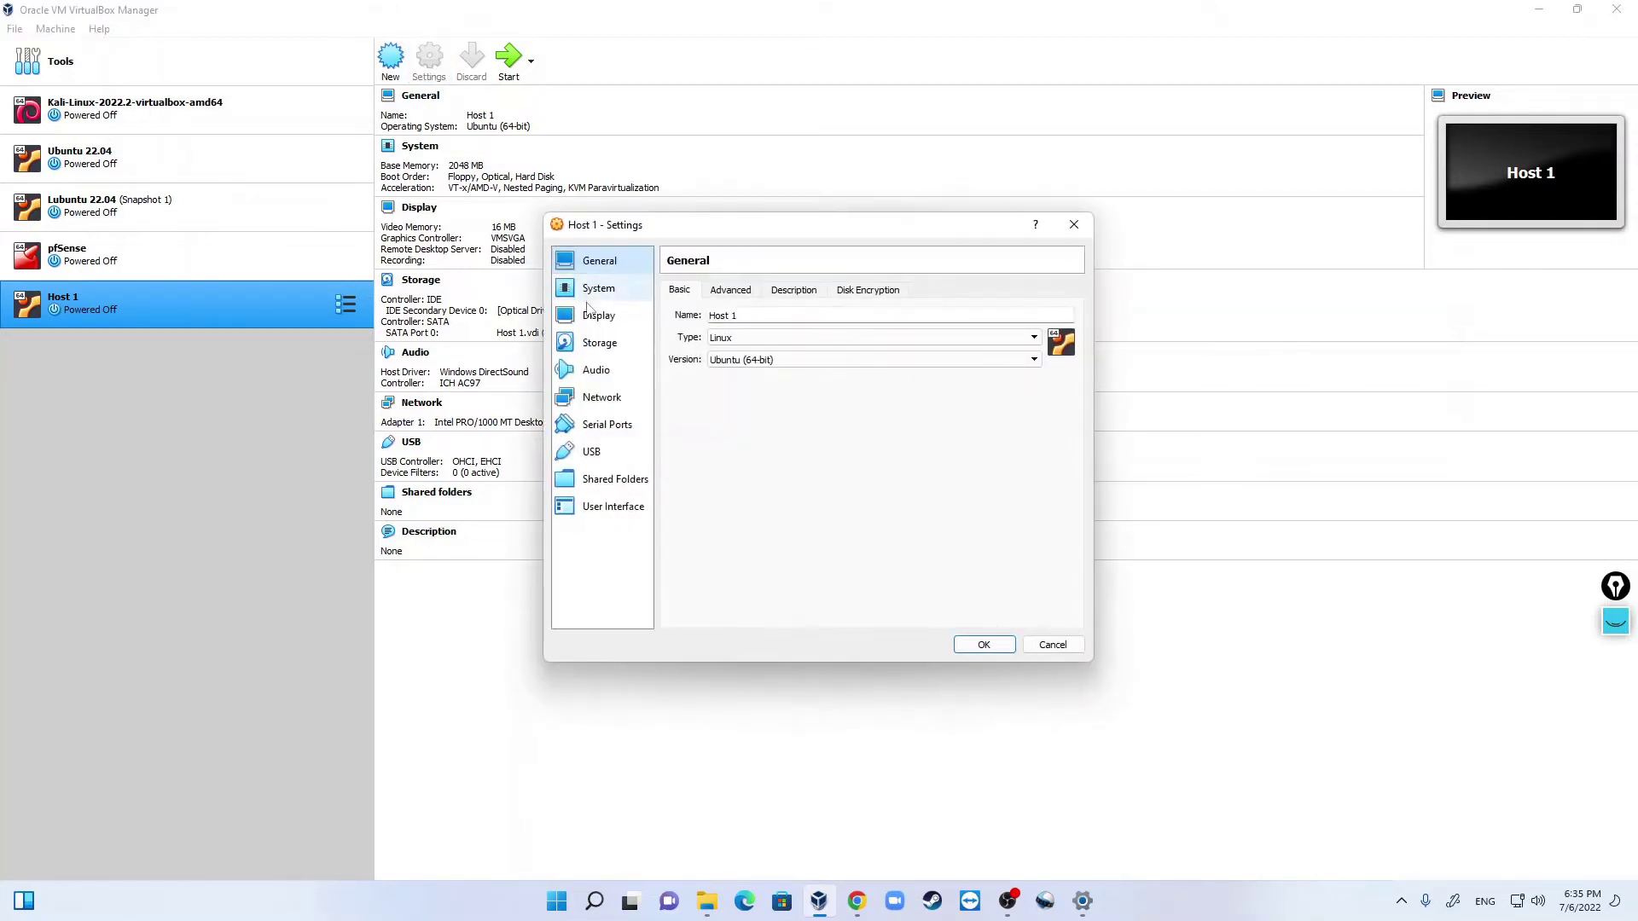
left_click(601, 398)
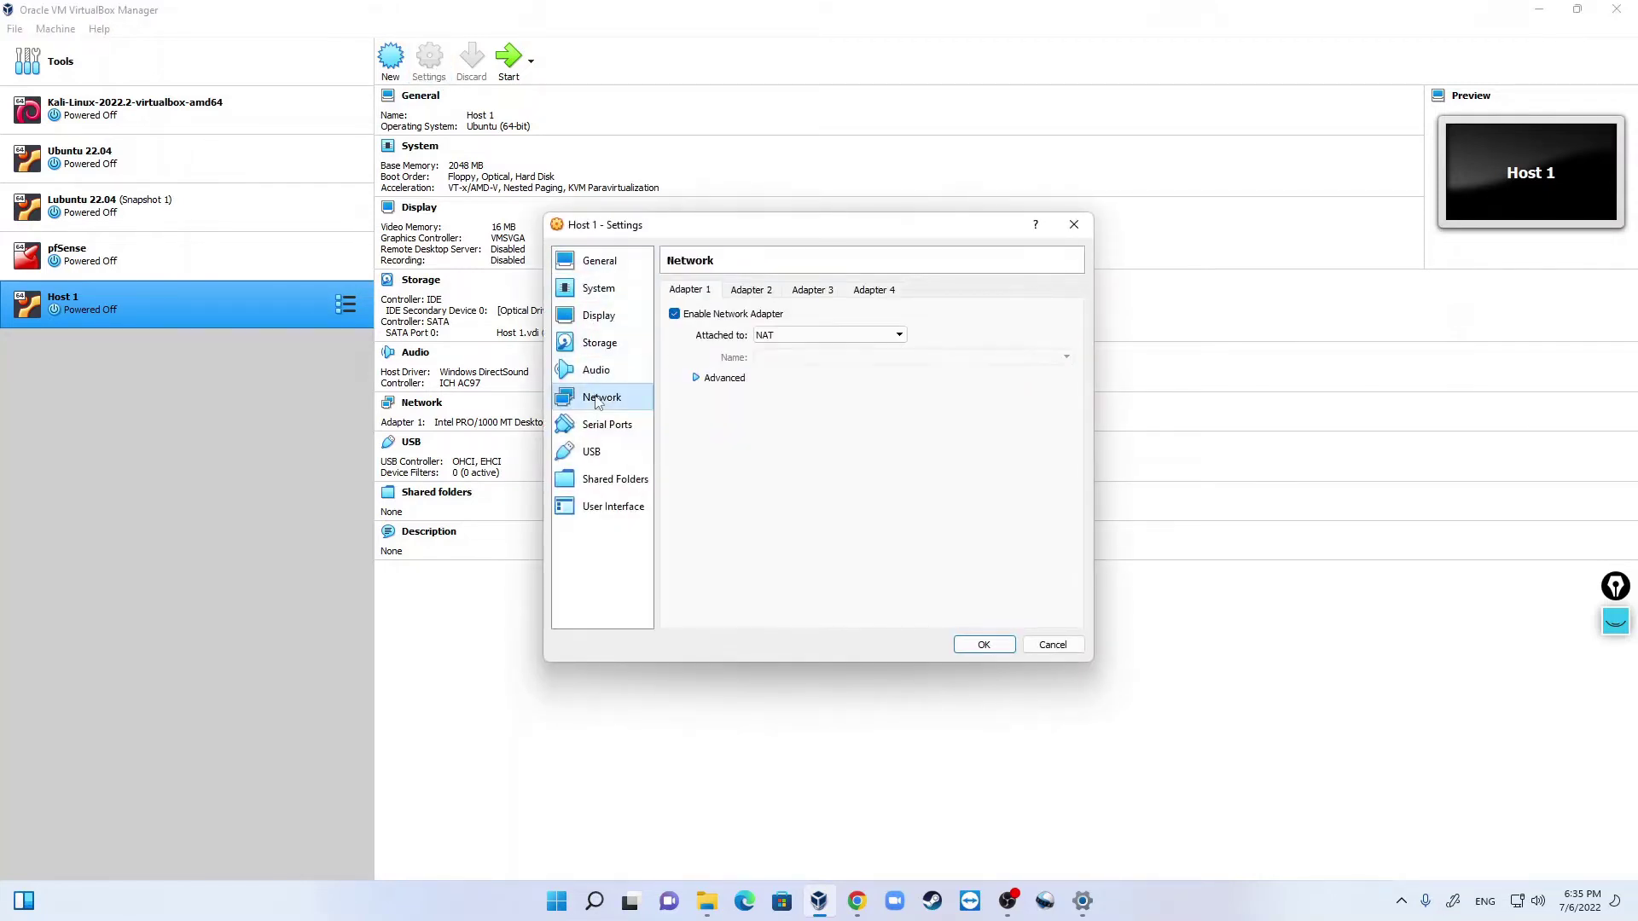
left_click(792, 336)
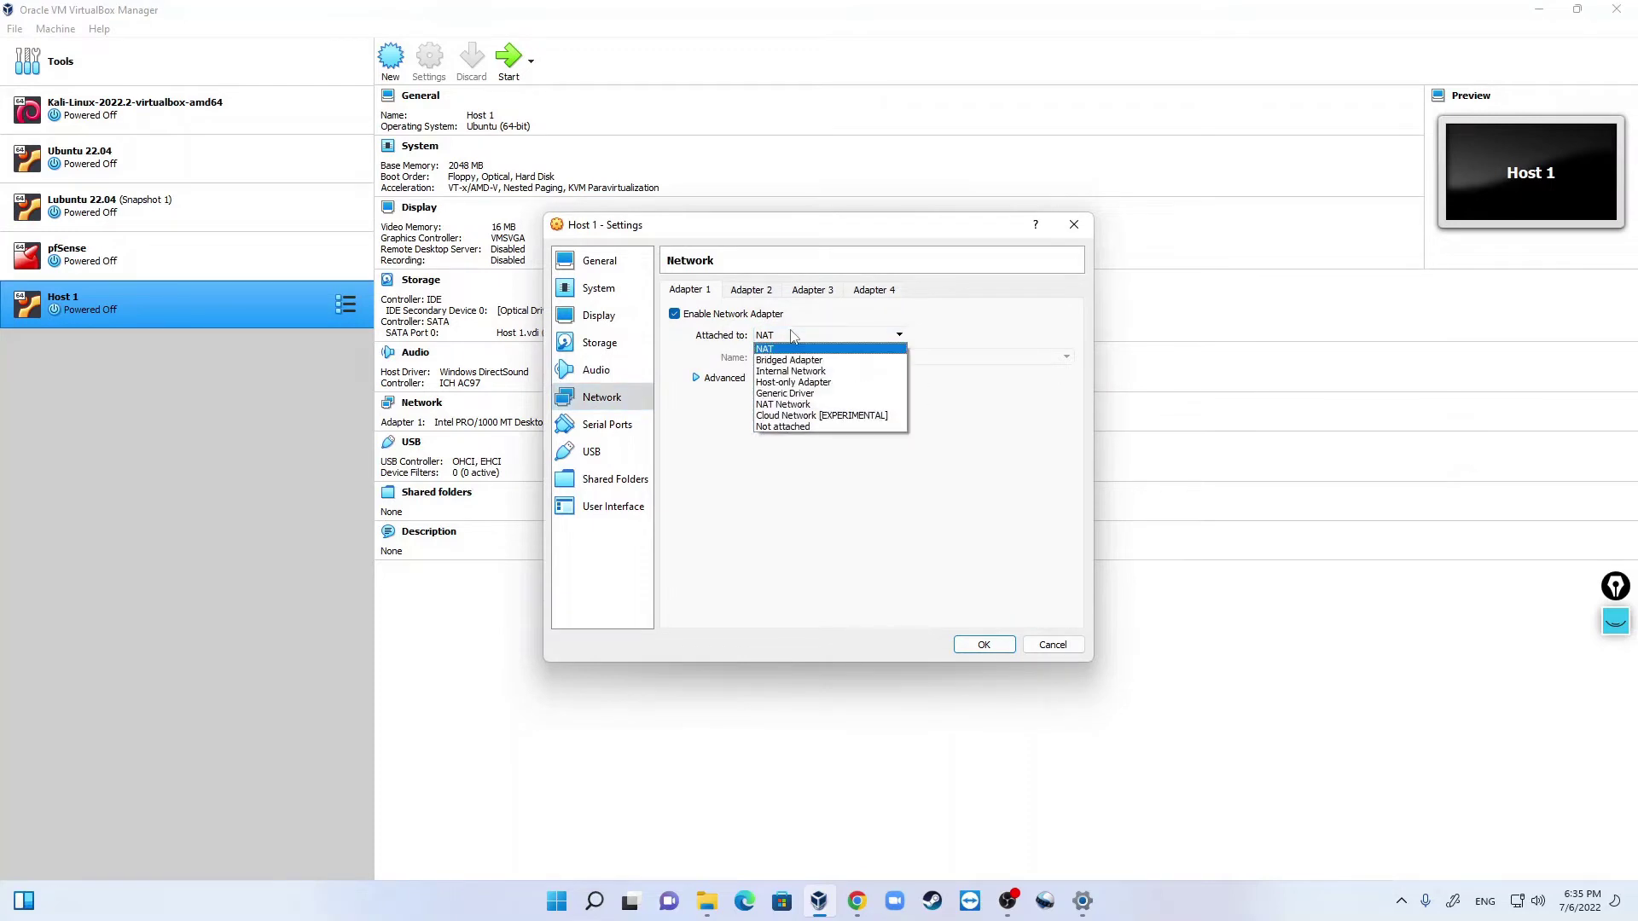
left_click(777, 373)
left_click(981, 645)
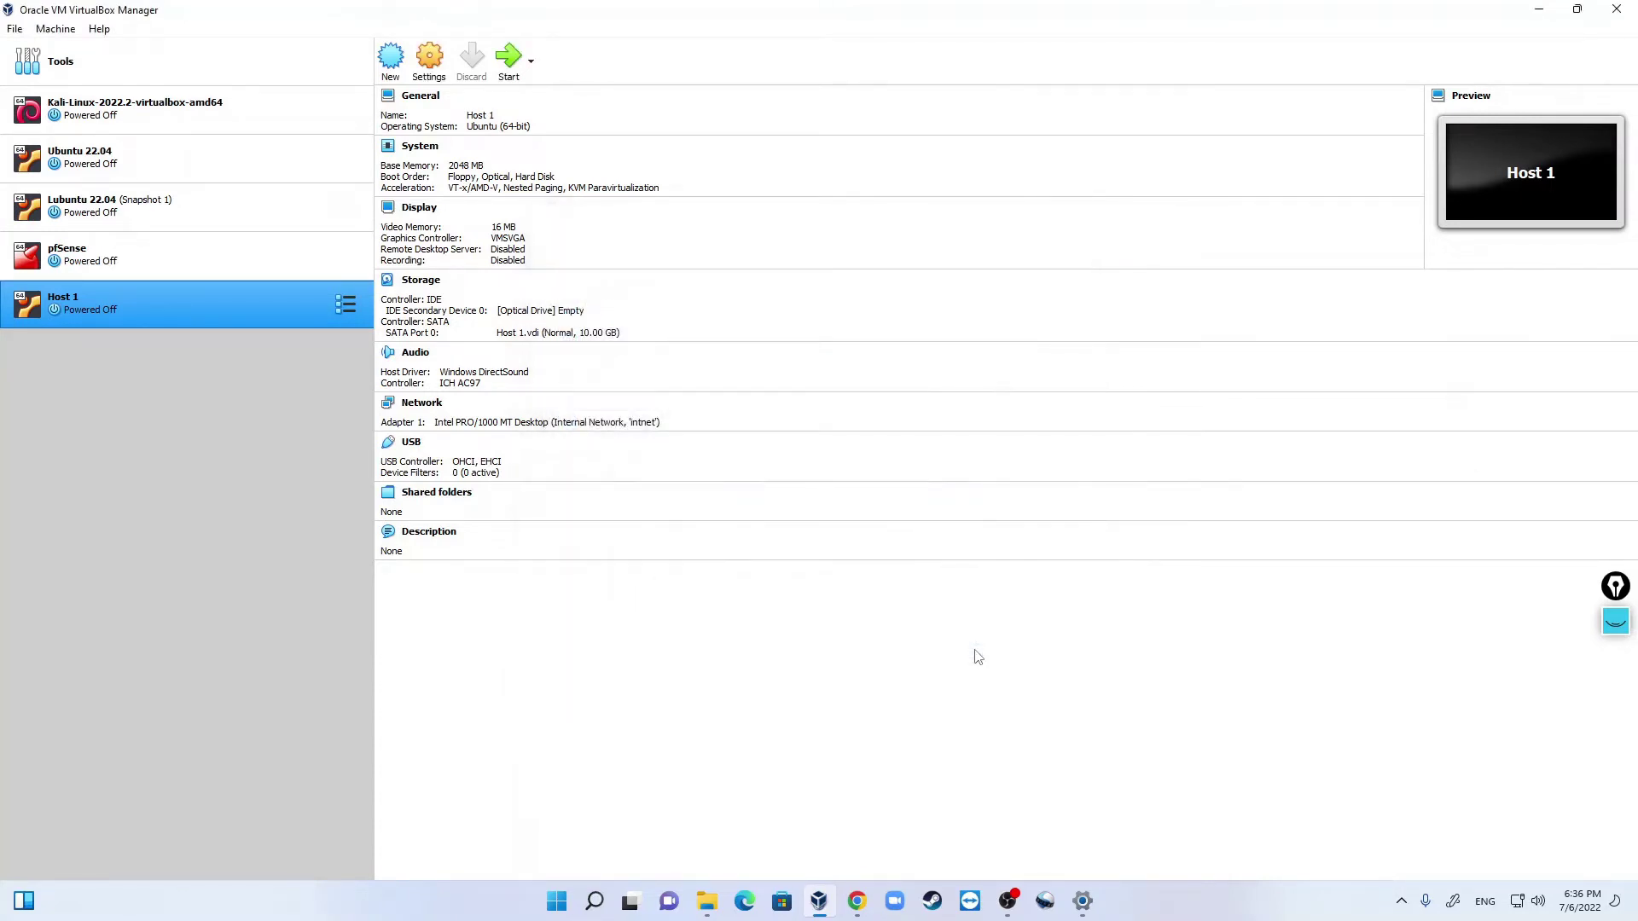
left_click(856, 901)
Scroll to lab sections 1.2–1.3 and highlight pfSense, Lubuntu and Máy in the install steps
scroll(439, 518, "down", 8)
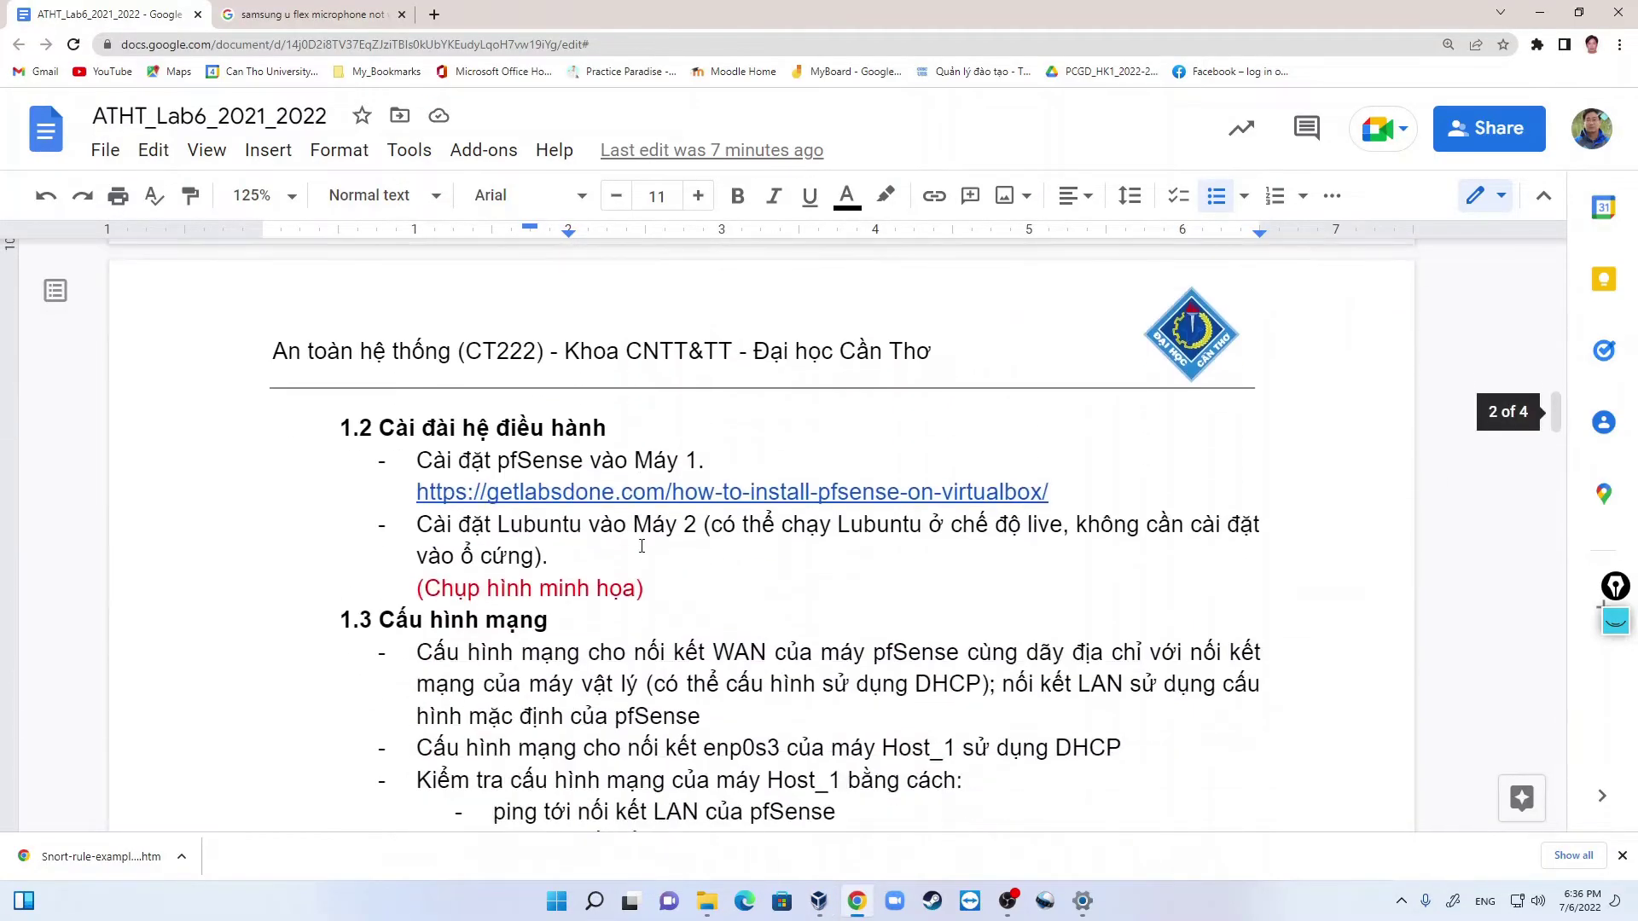
scroll(653, 531, "down", 1)
scroll(609, 458, "up", 1)
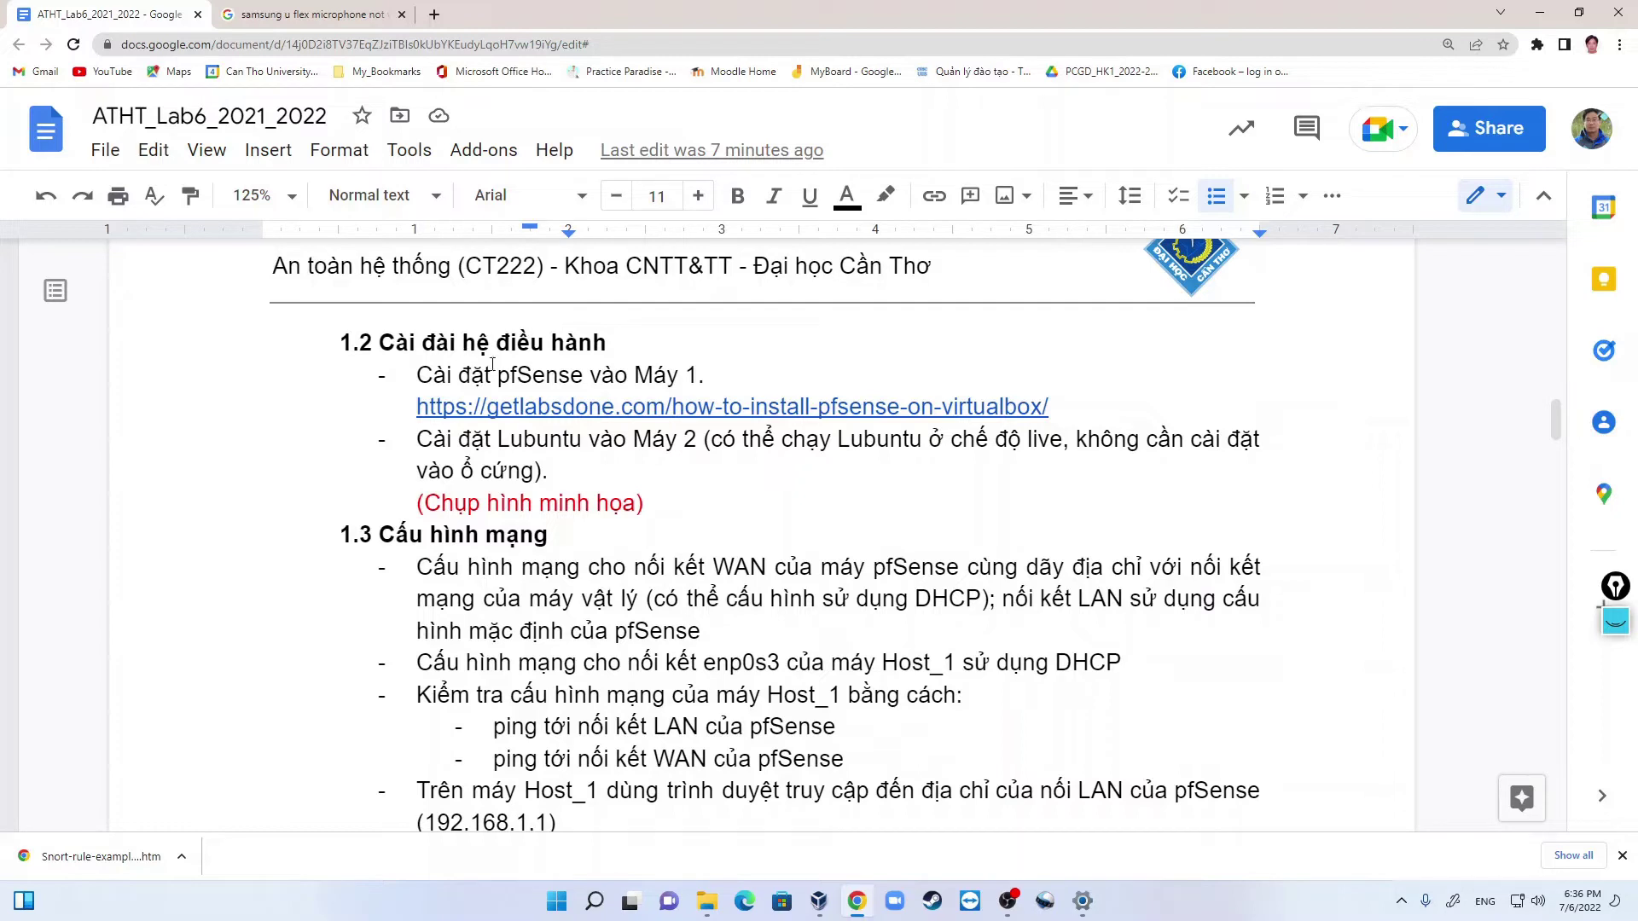
double_click(529, 372)
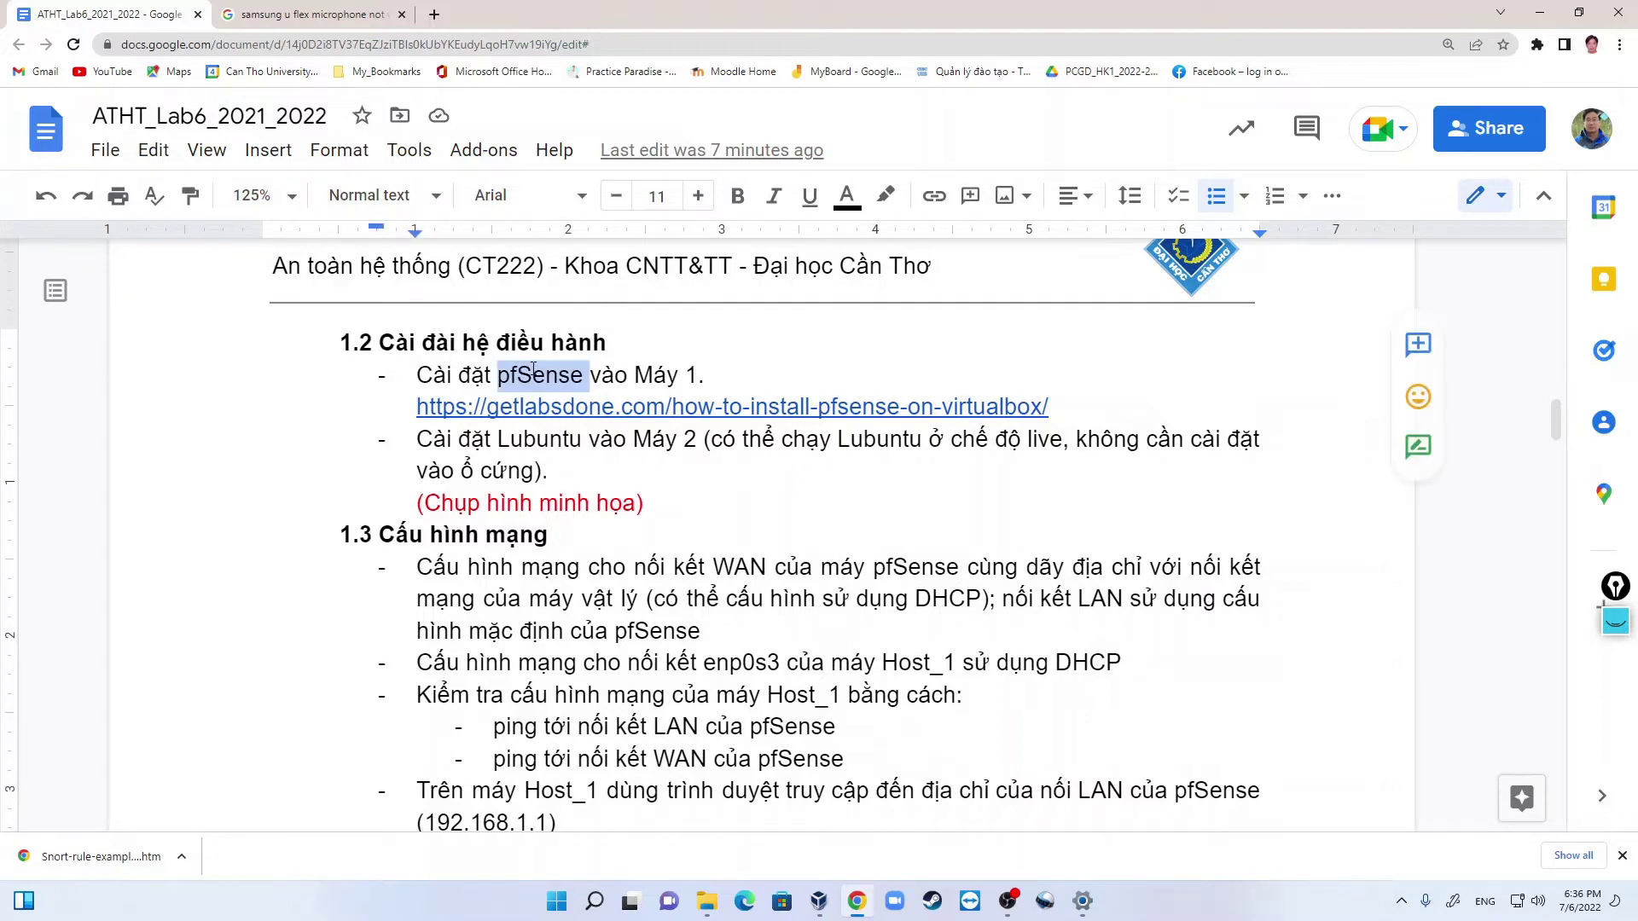
double_click(658, 375)
double_click(537, 439)
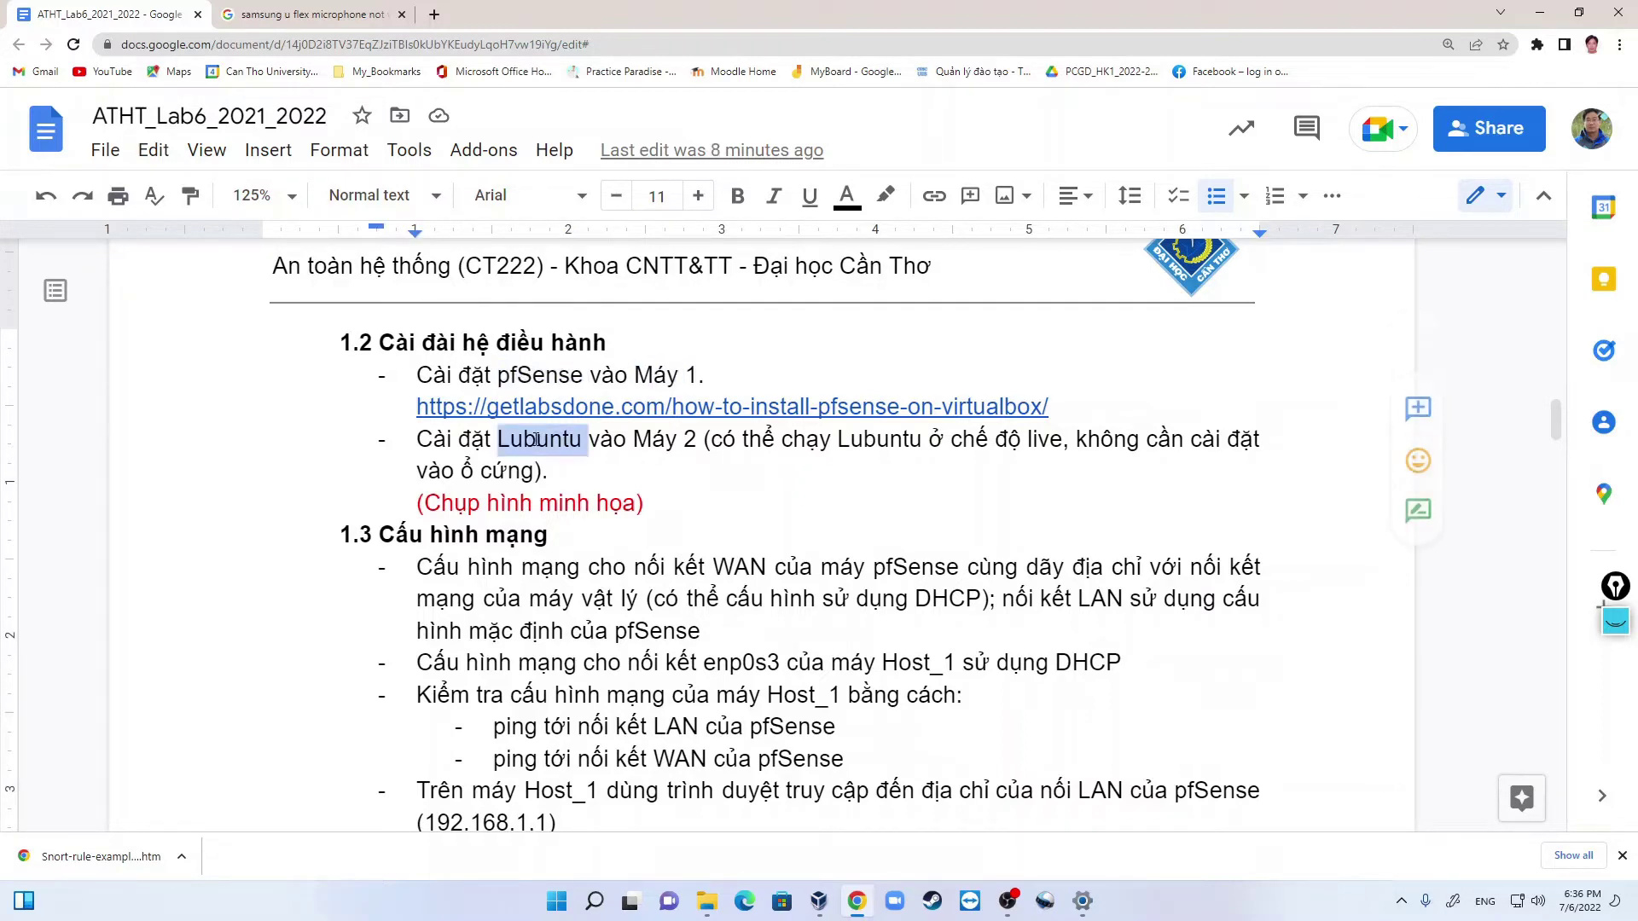
double_click(656, 441)
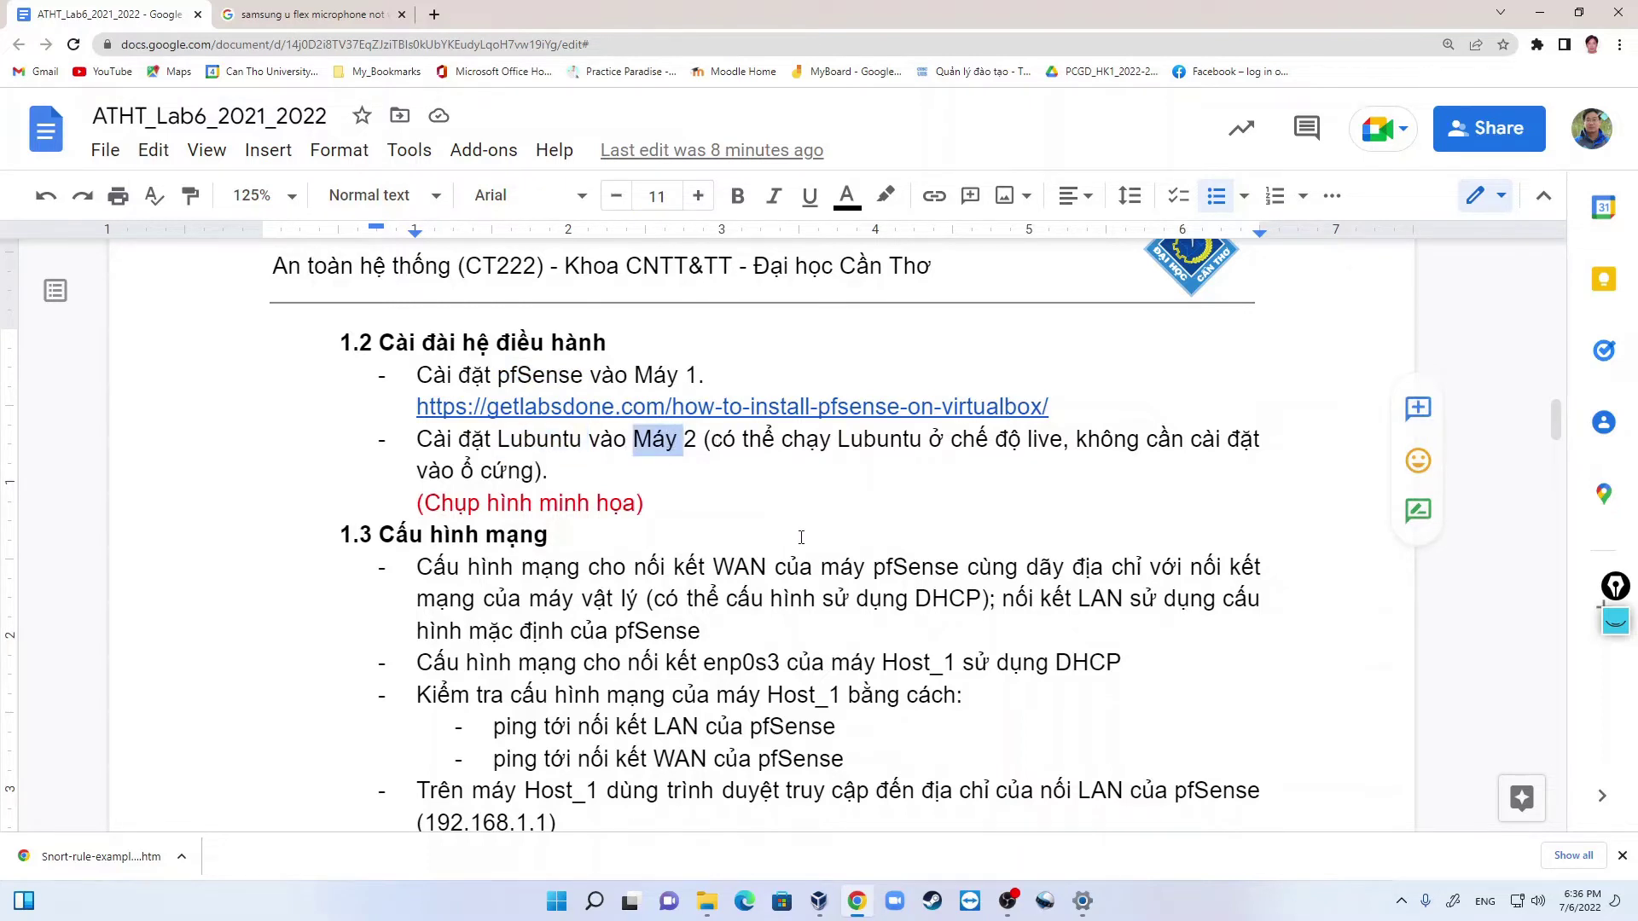
left_click(819, 901)
Load pfSense-CE-2.6.0-RELEASE-amd64.iso into pfSense's optical drive and start the VM
left_click(121, 249)
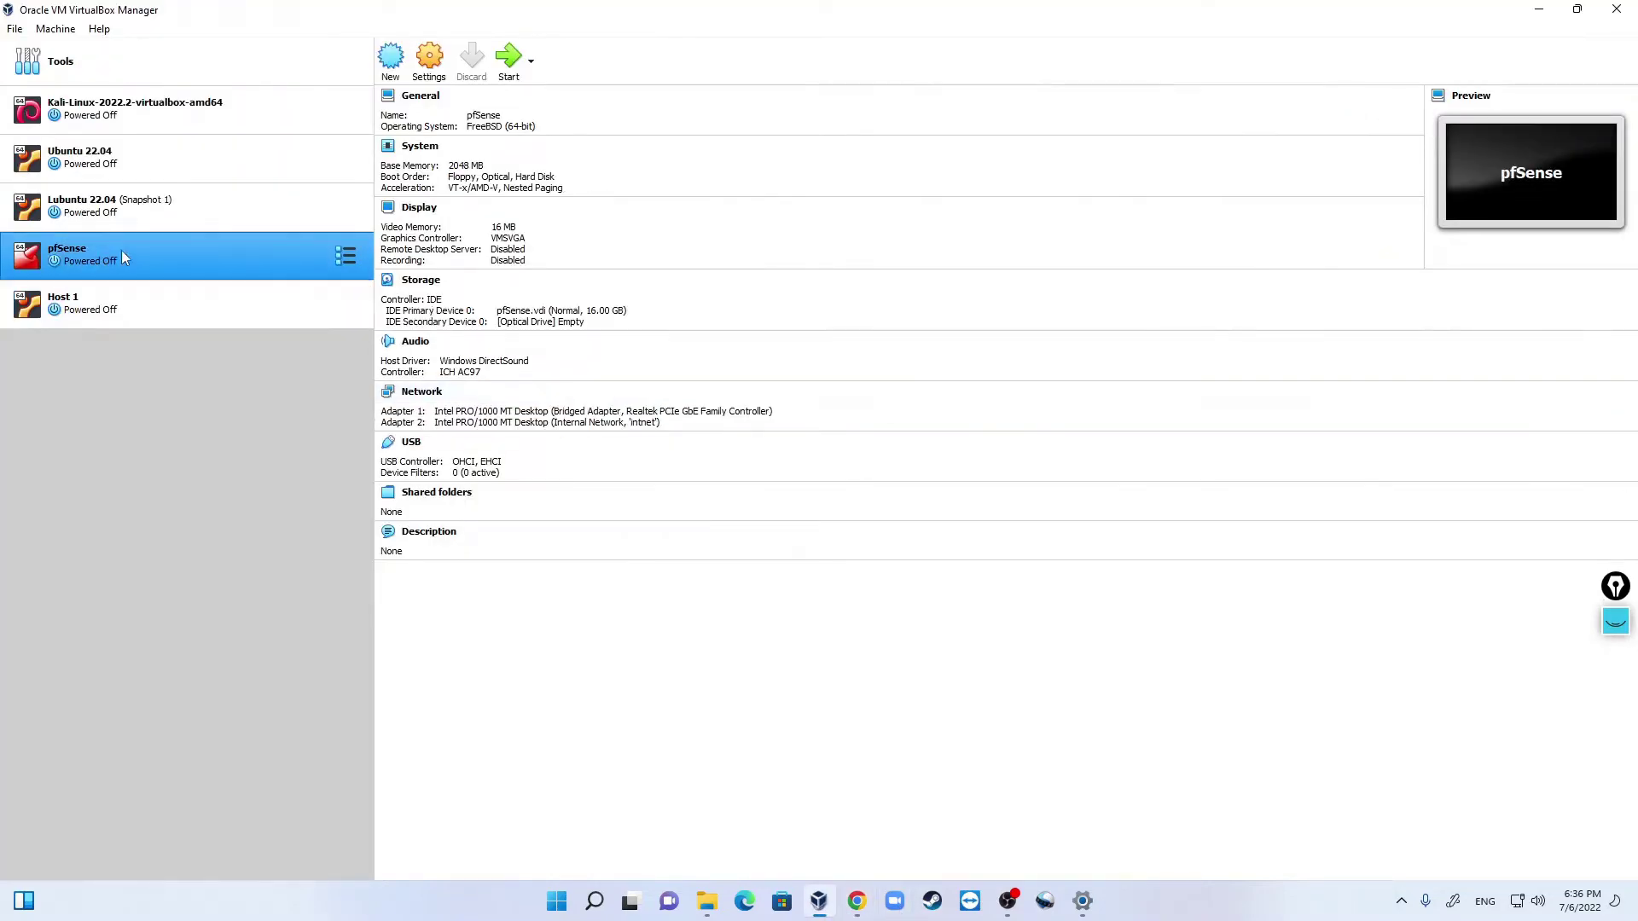
right_click(227, 259)
left_click(294, 275)
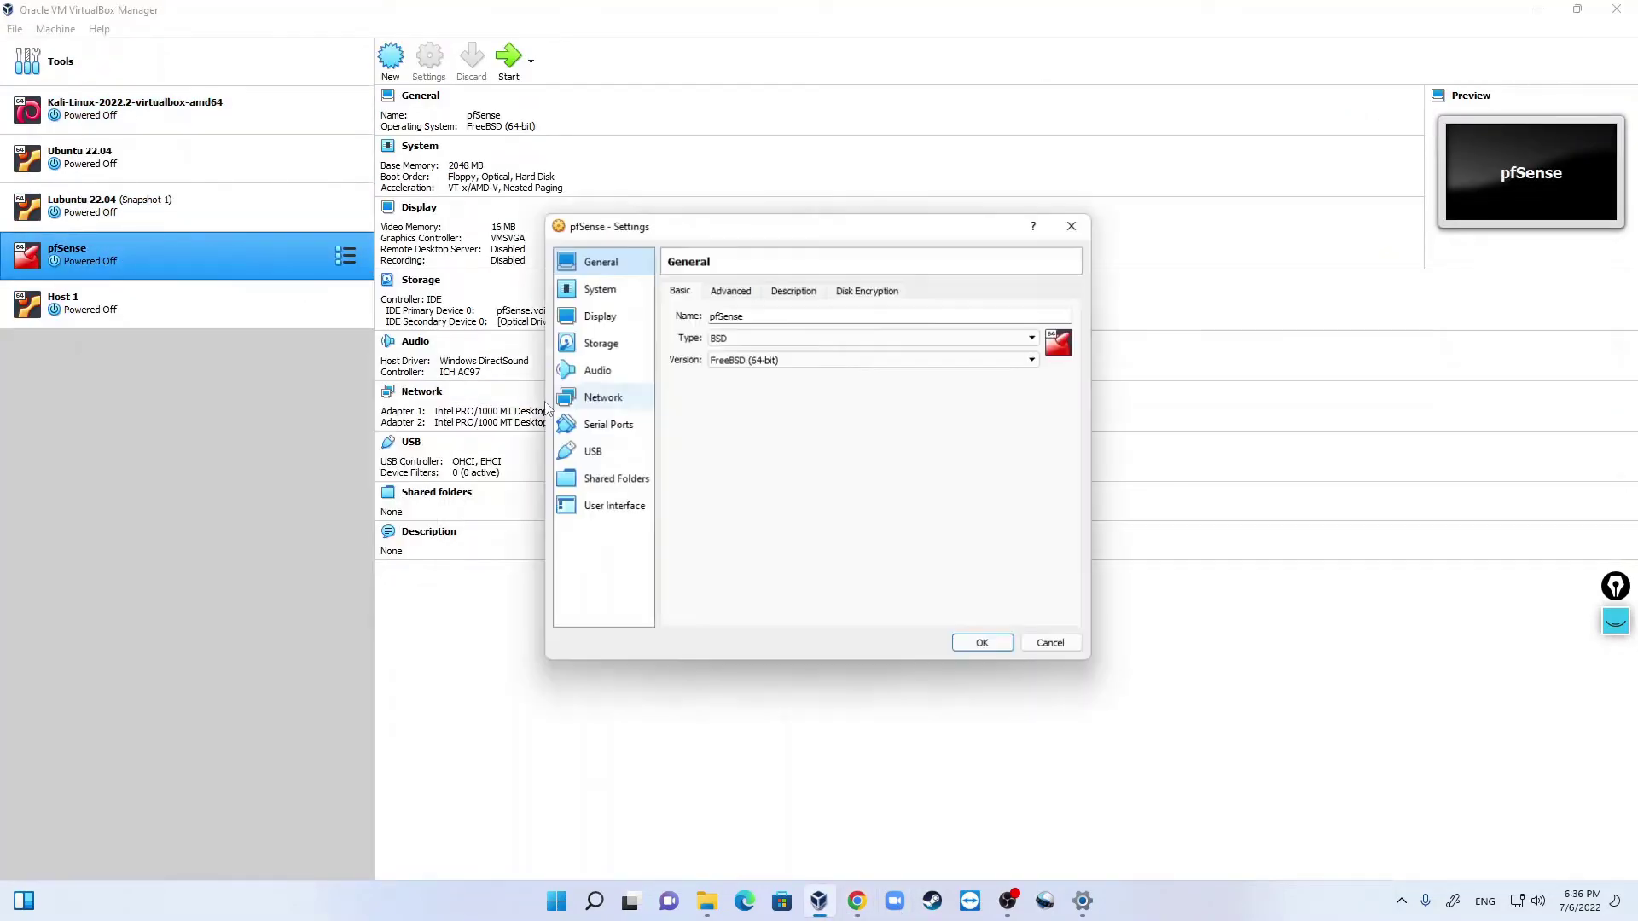
left_click(599, 350)
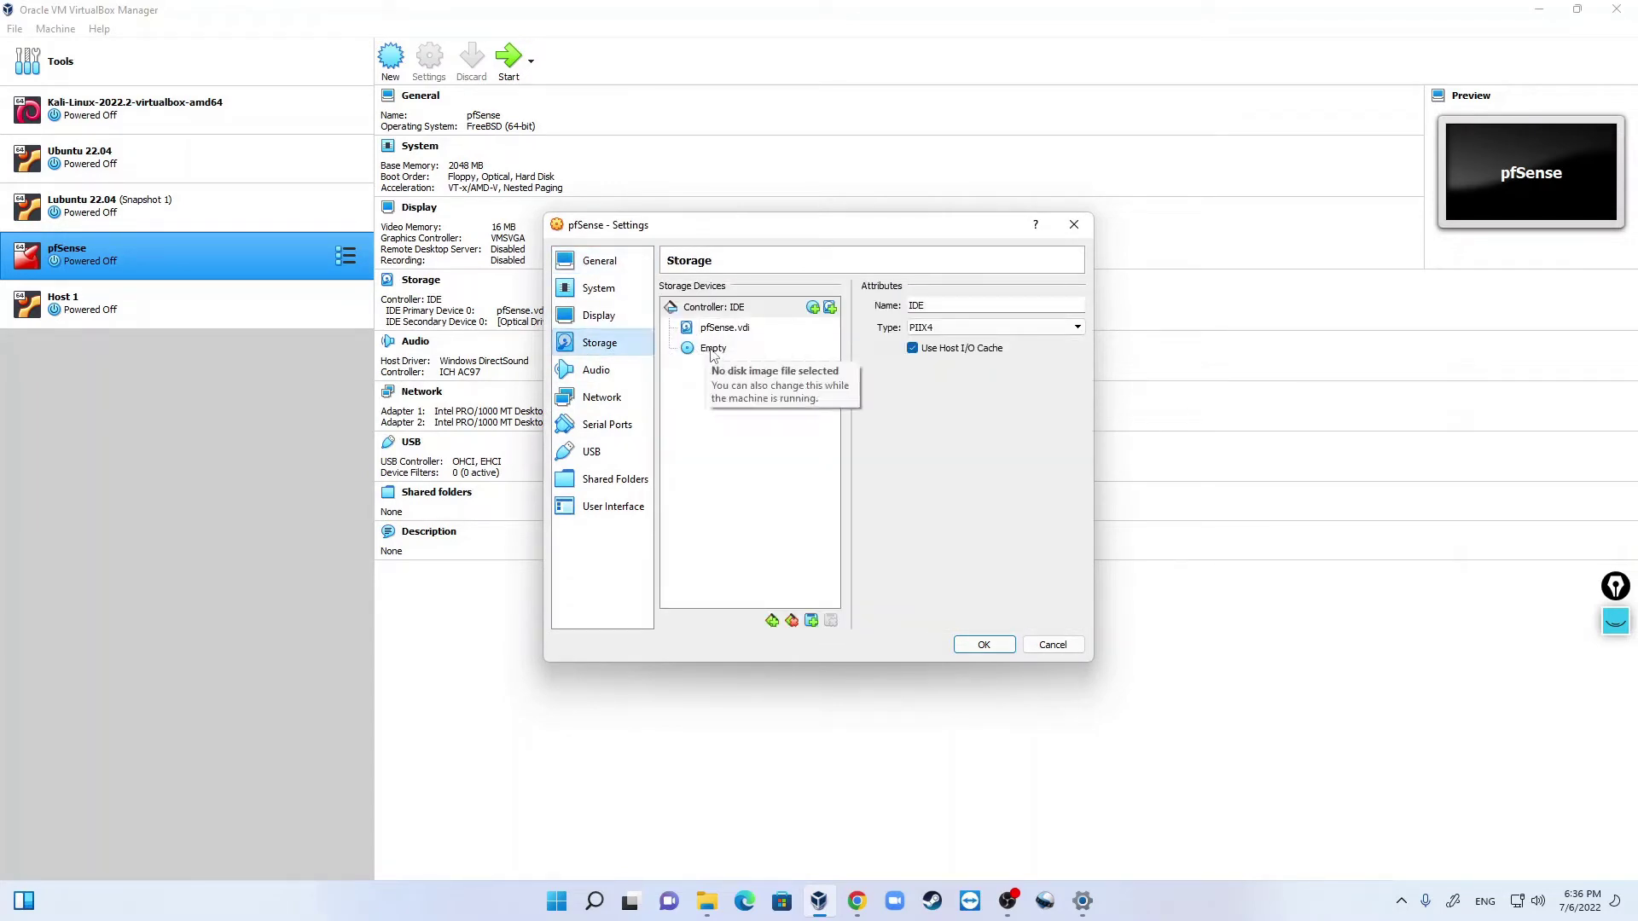
left_click(697, 352)
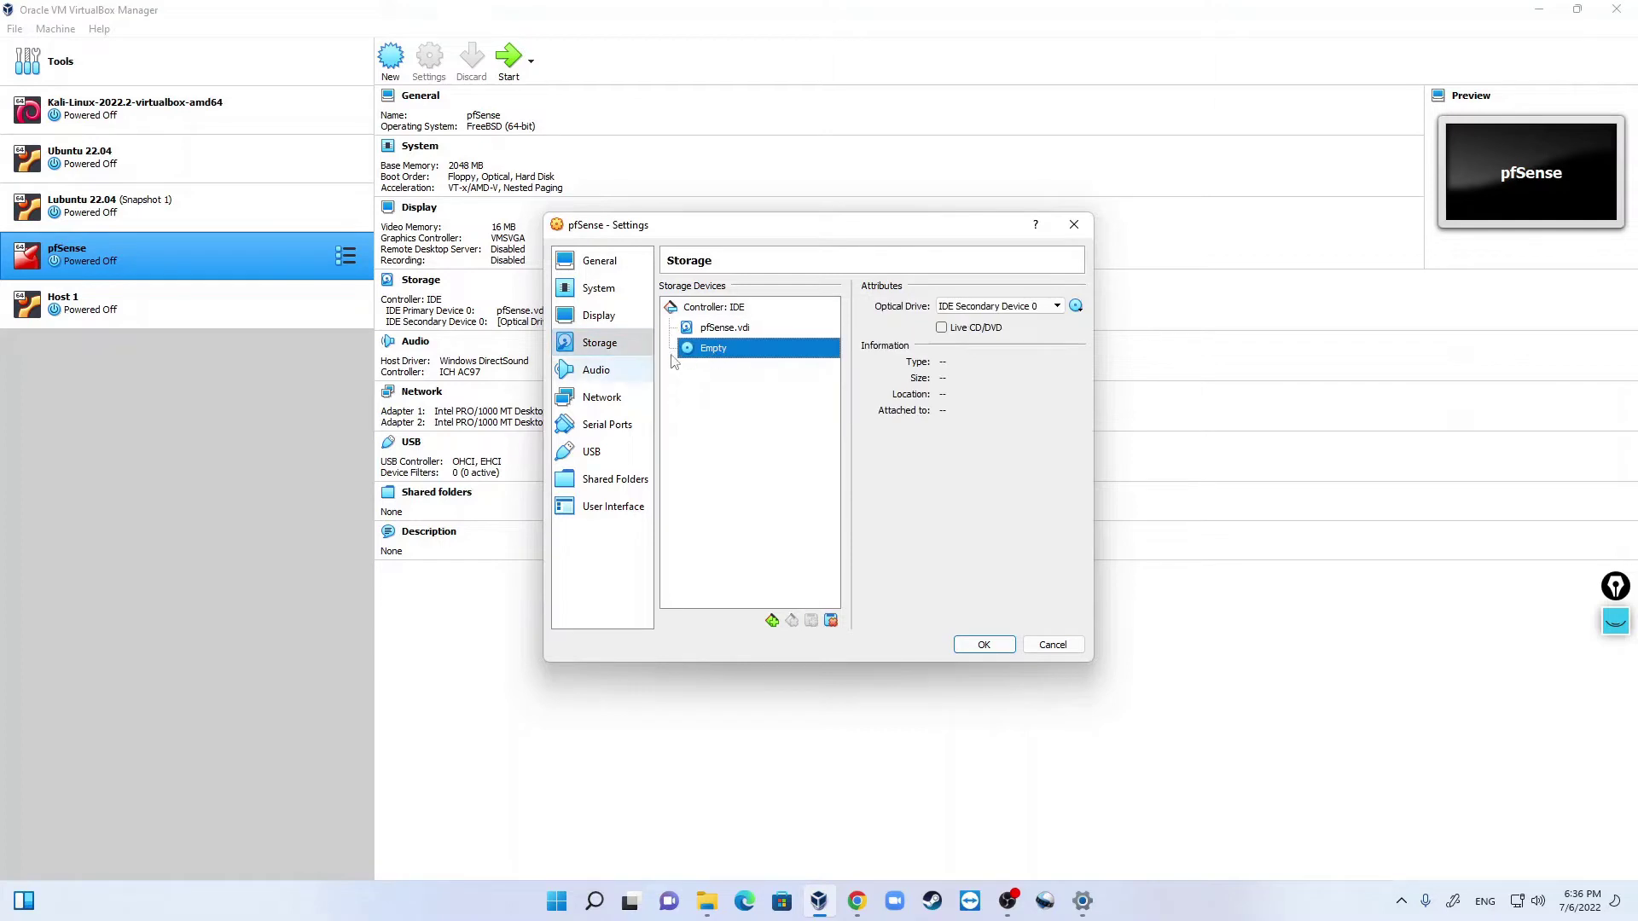
left_click(1076, 305)
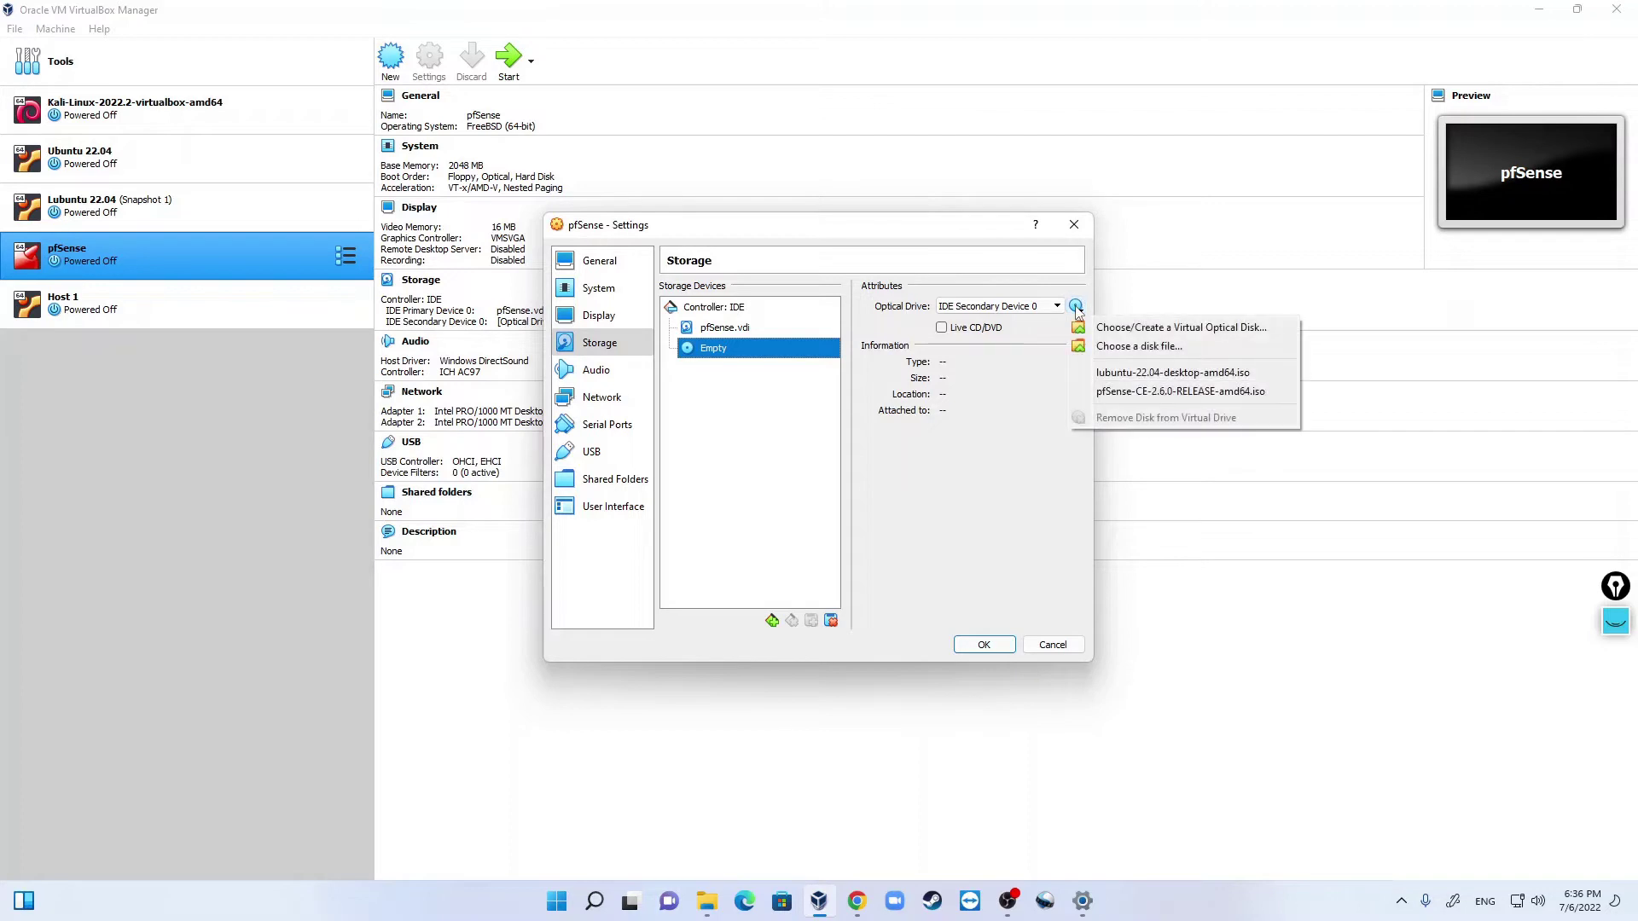
left_click(1134, 354)
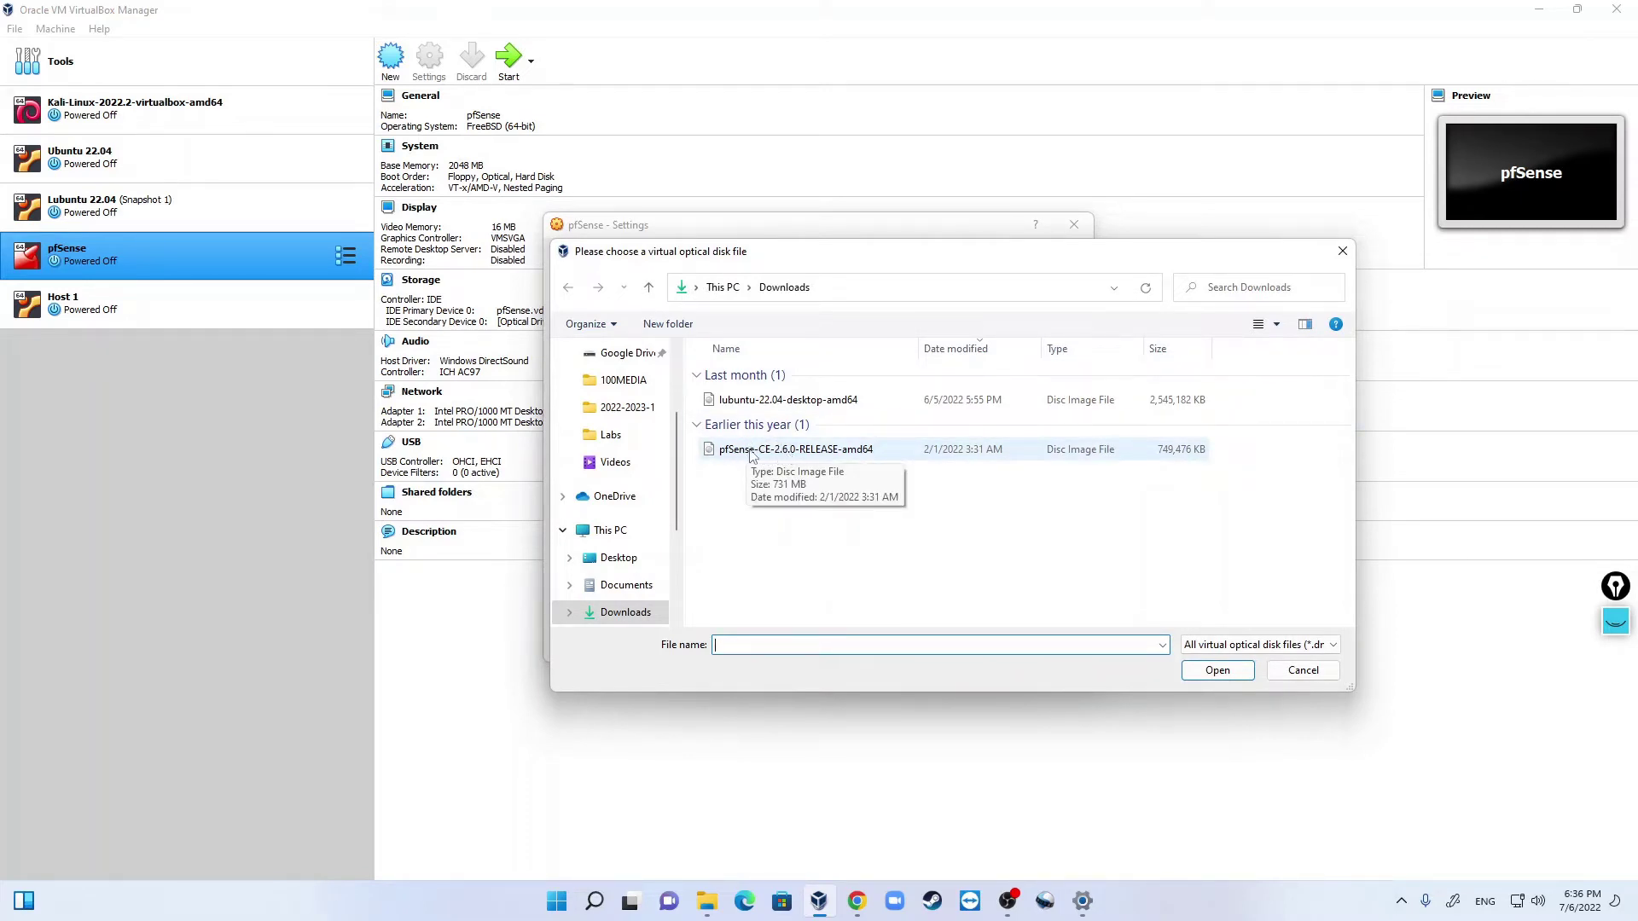
left_click(767, 456)
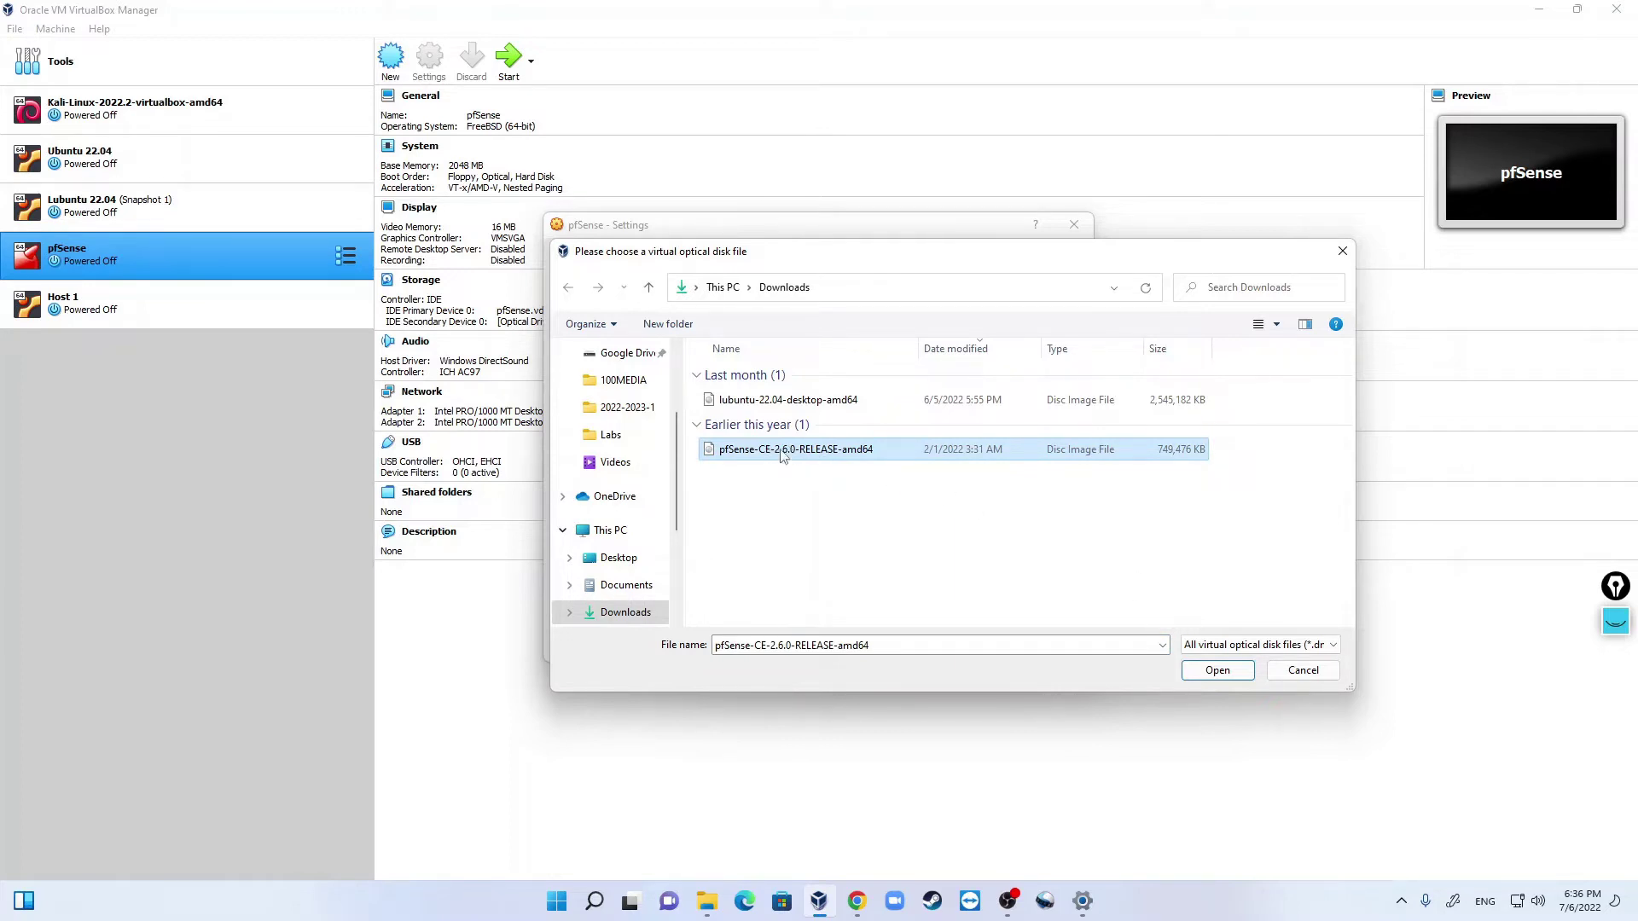
left_click(1218, 670)
left_click(983, 644)
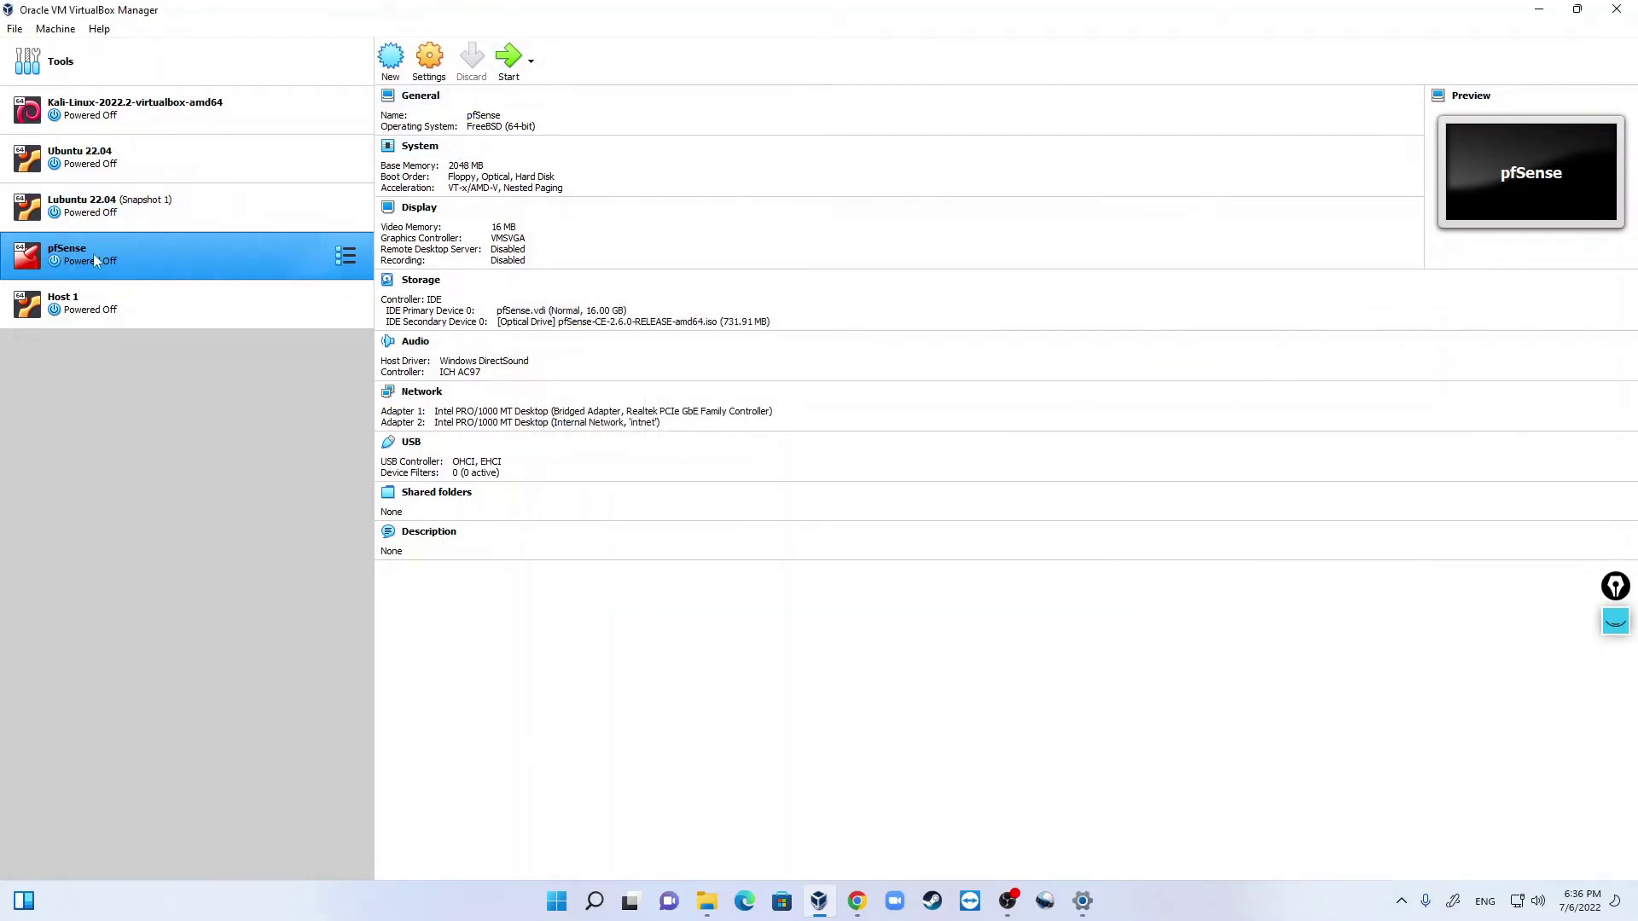
left_click(510, 62)
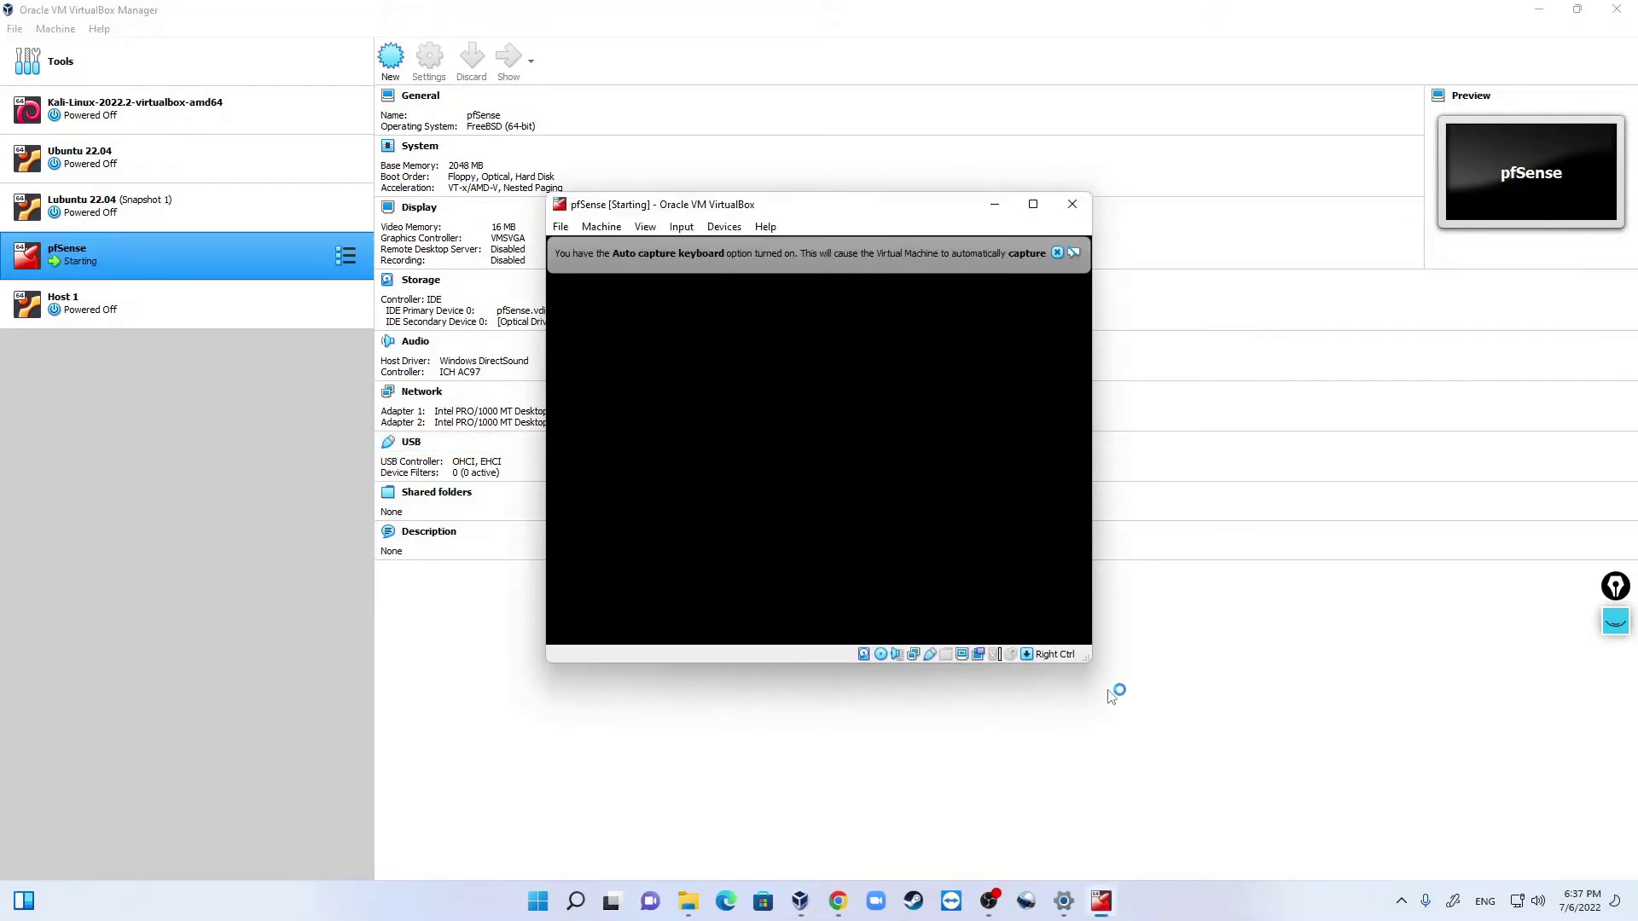
Dismiss the keyboard auto-capture and mouse integration notices while the installer boots
left_click(1056, 253)
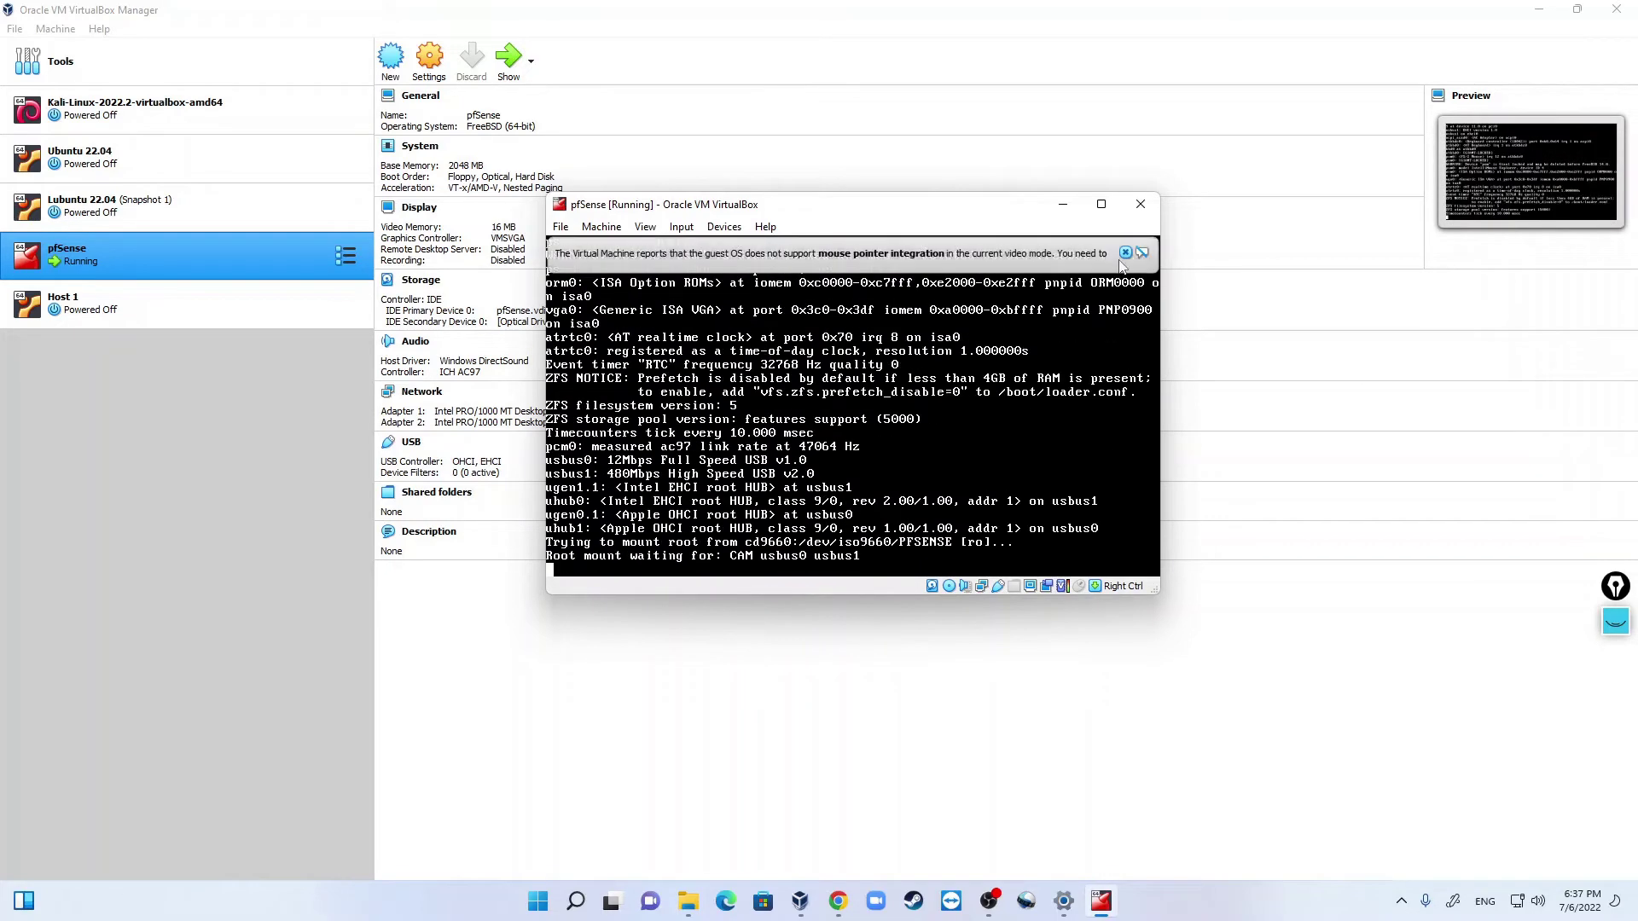
left_click(1126, 254)
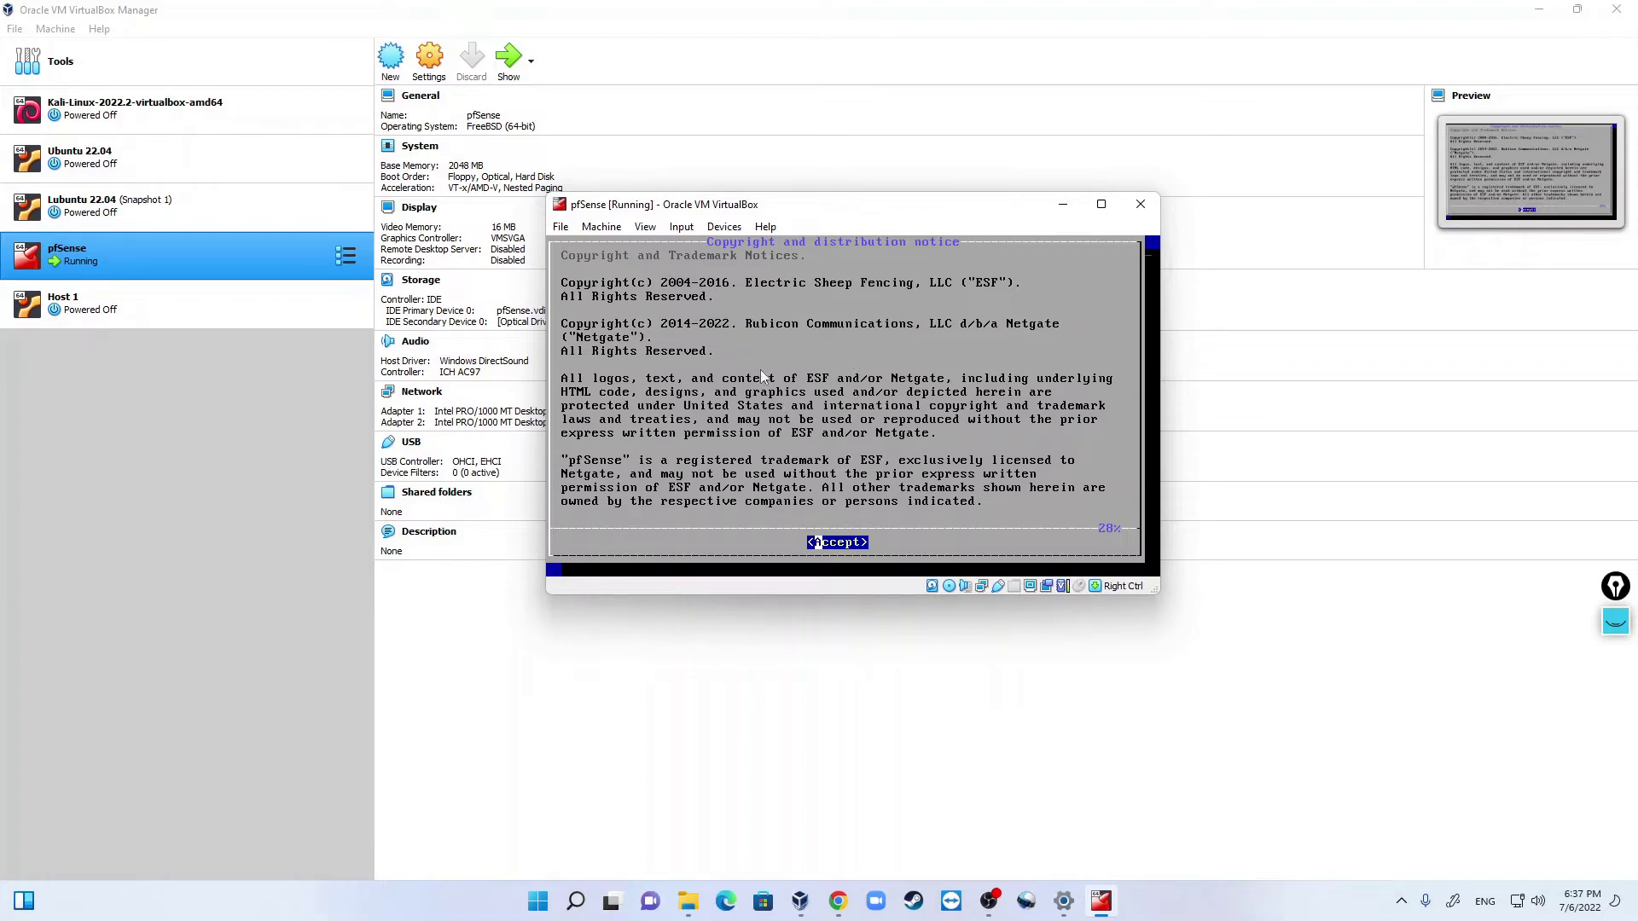
Accept the notice, choose Install with the default keymap and Auto ZFS stripe partitioning
key("Return")
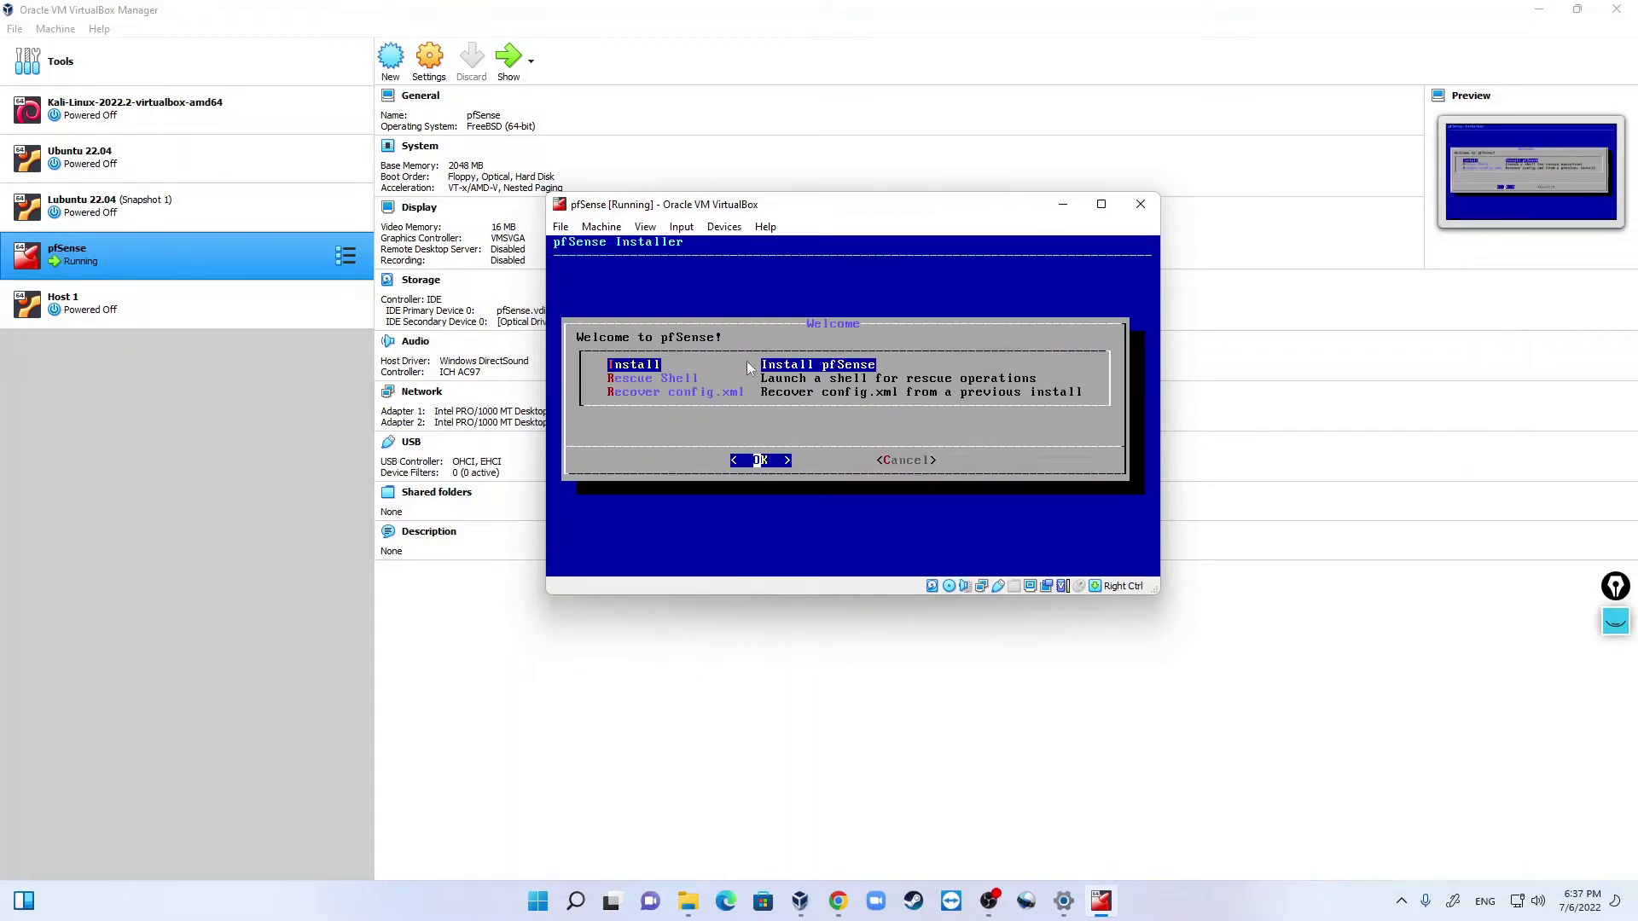
key("Return")
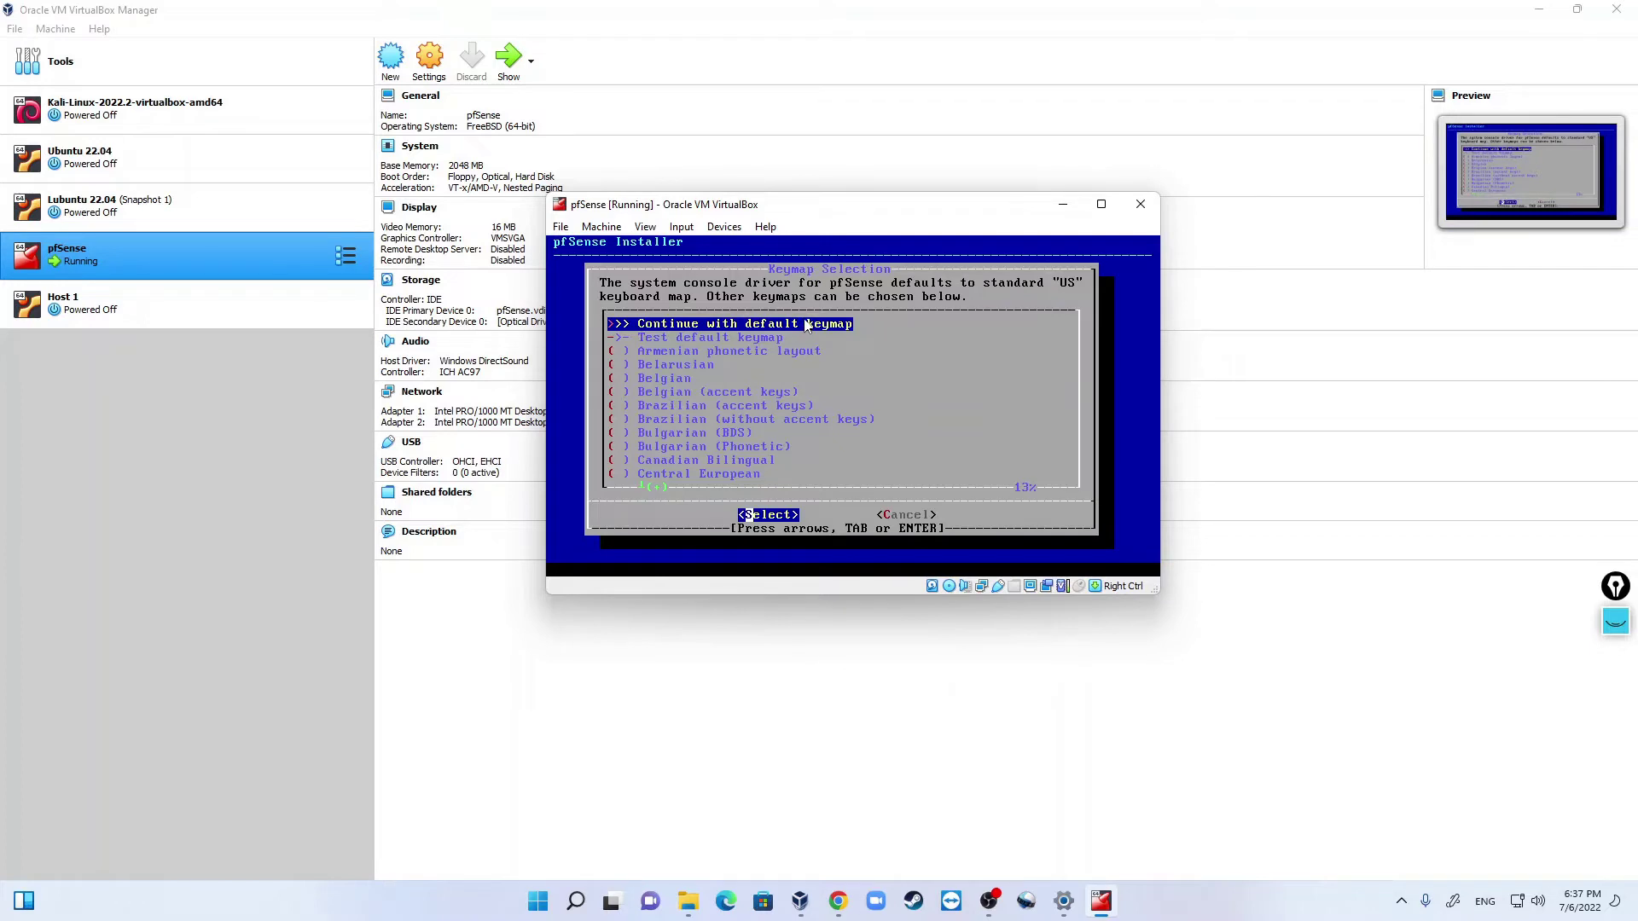
key("Return")
key("Return")
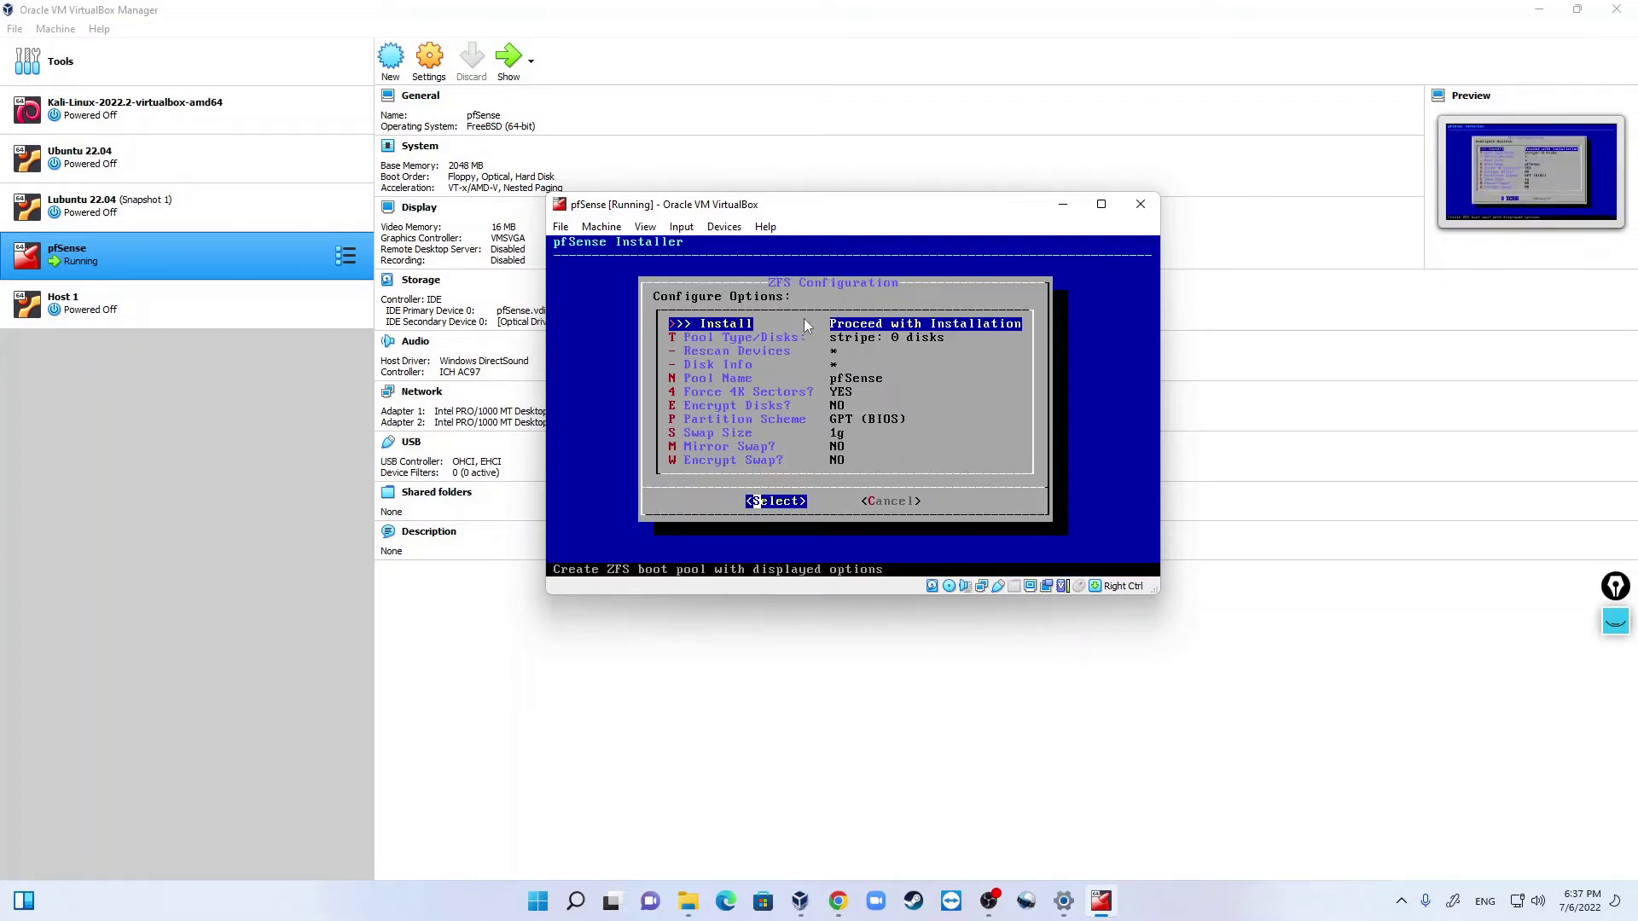
key("Return")
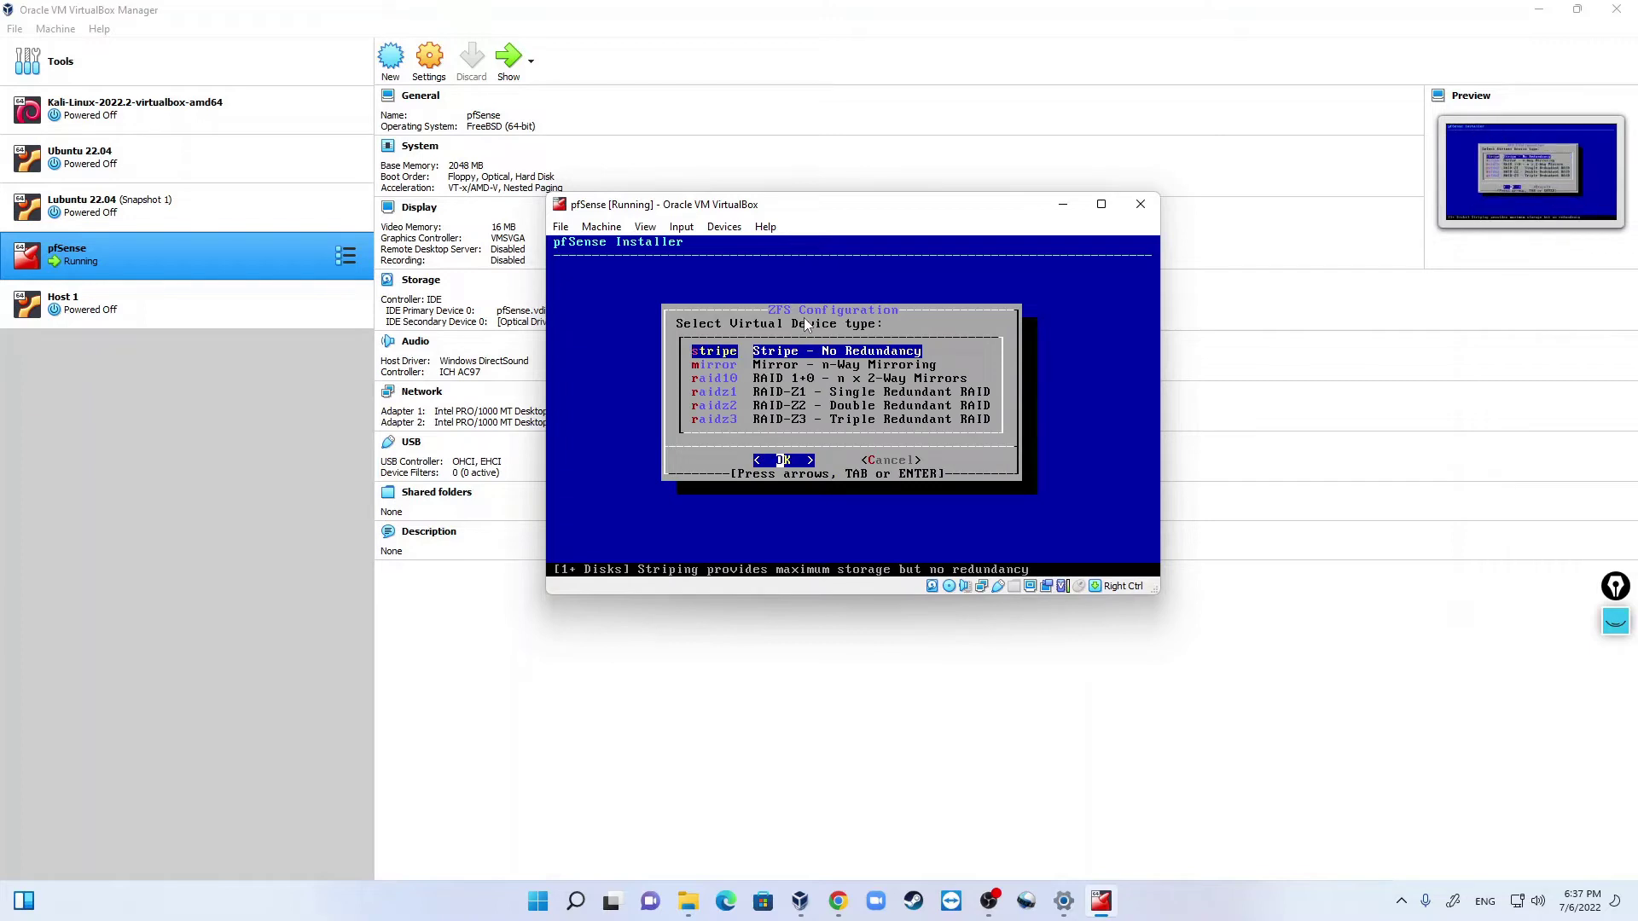
key("Return")
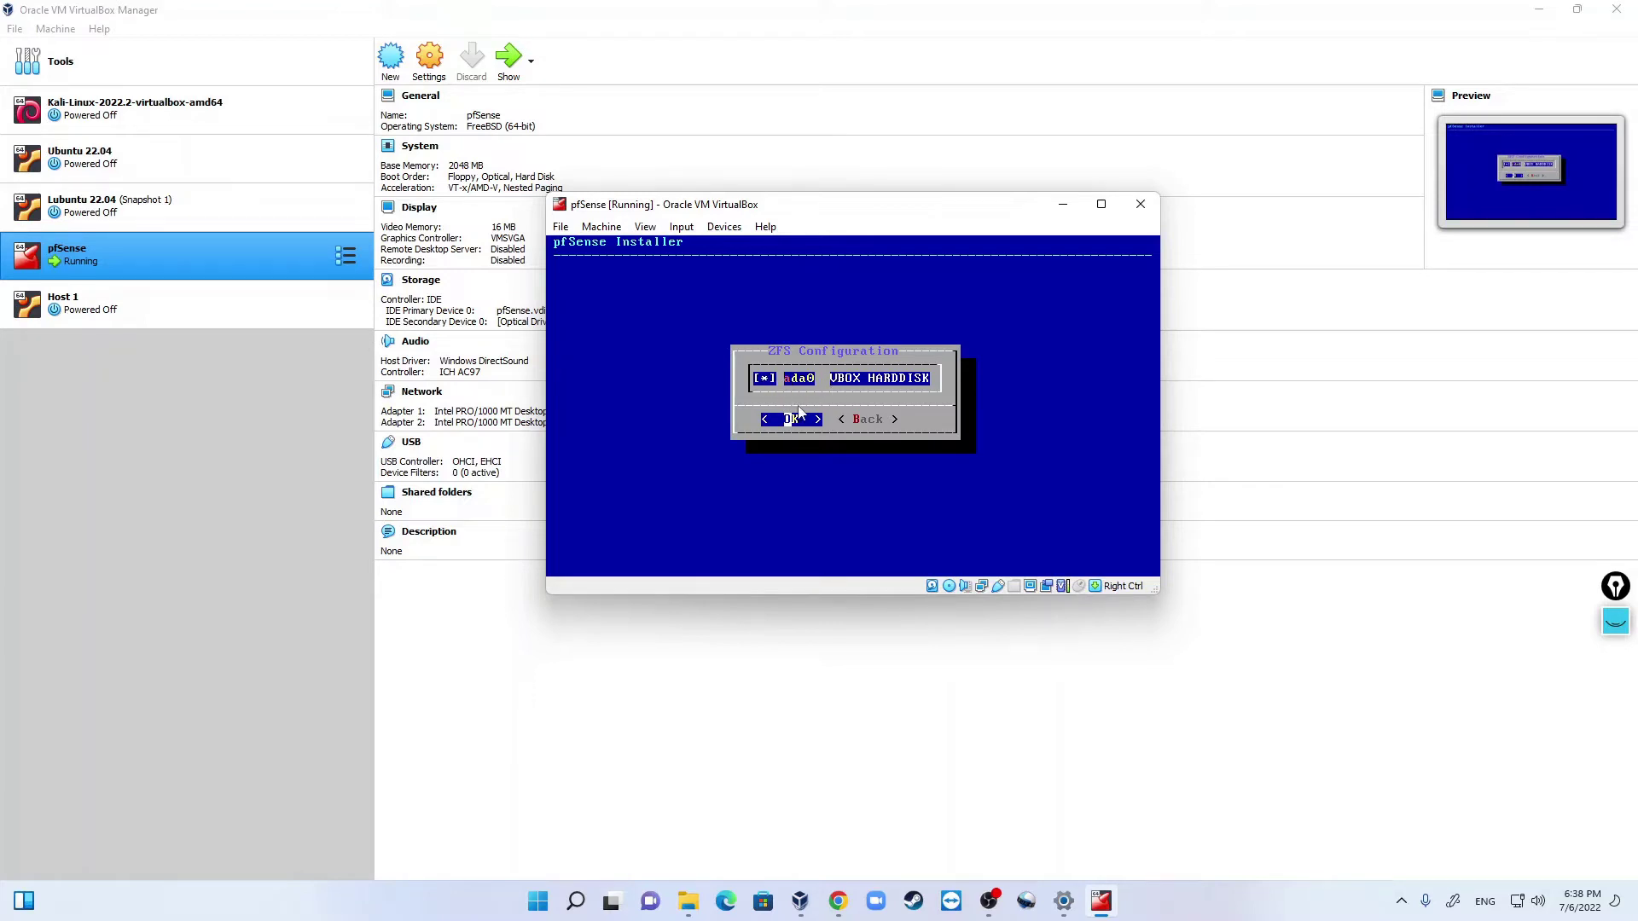
Install onto ada0 confirming the wipe, decline the manual shell, and reboot
key("Return")
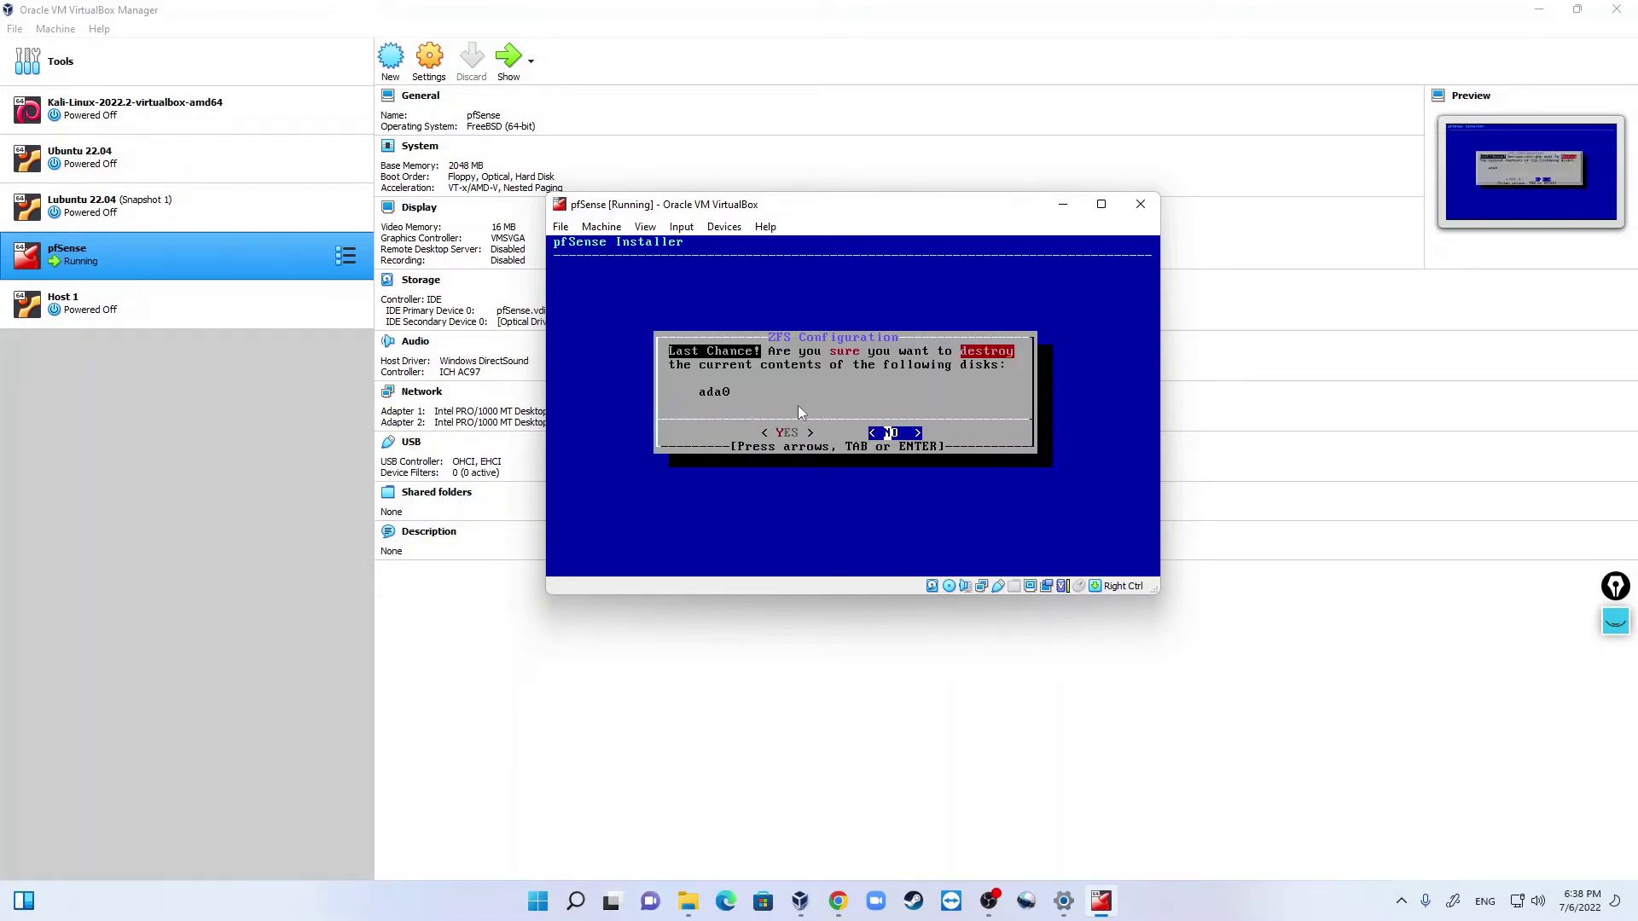
key("Left")
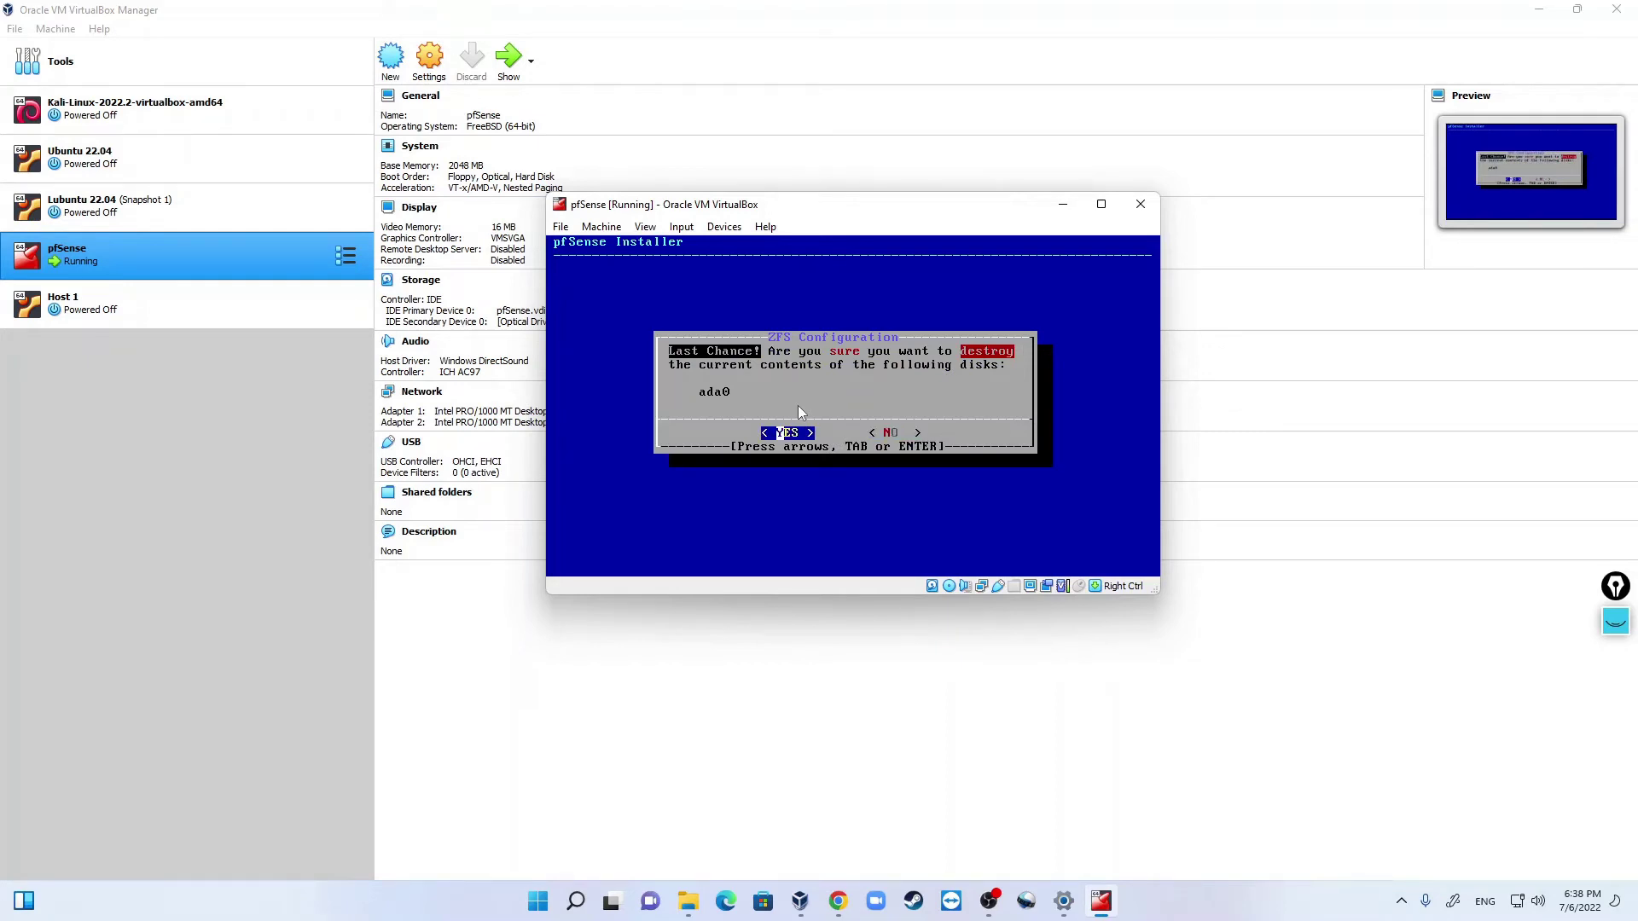
key("Return")
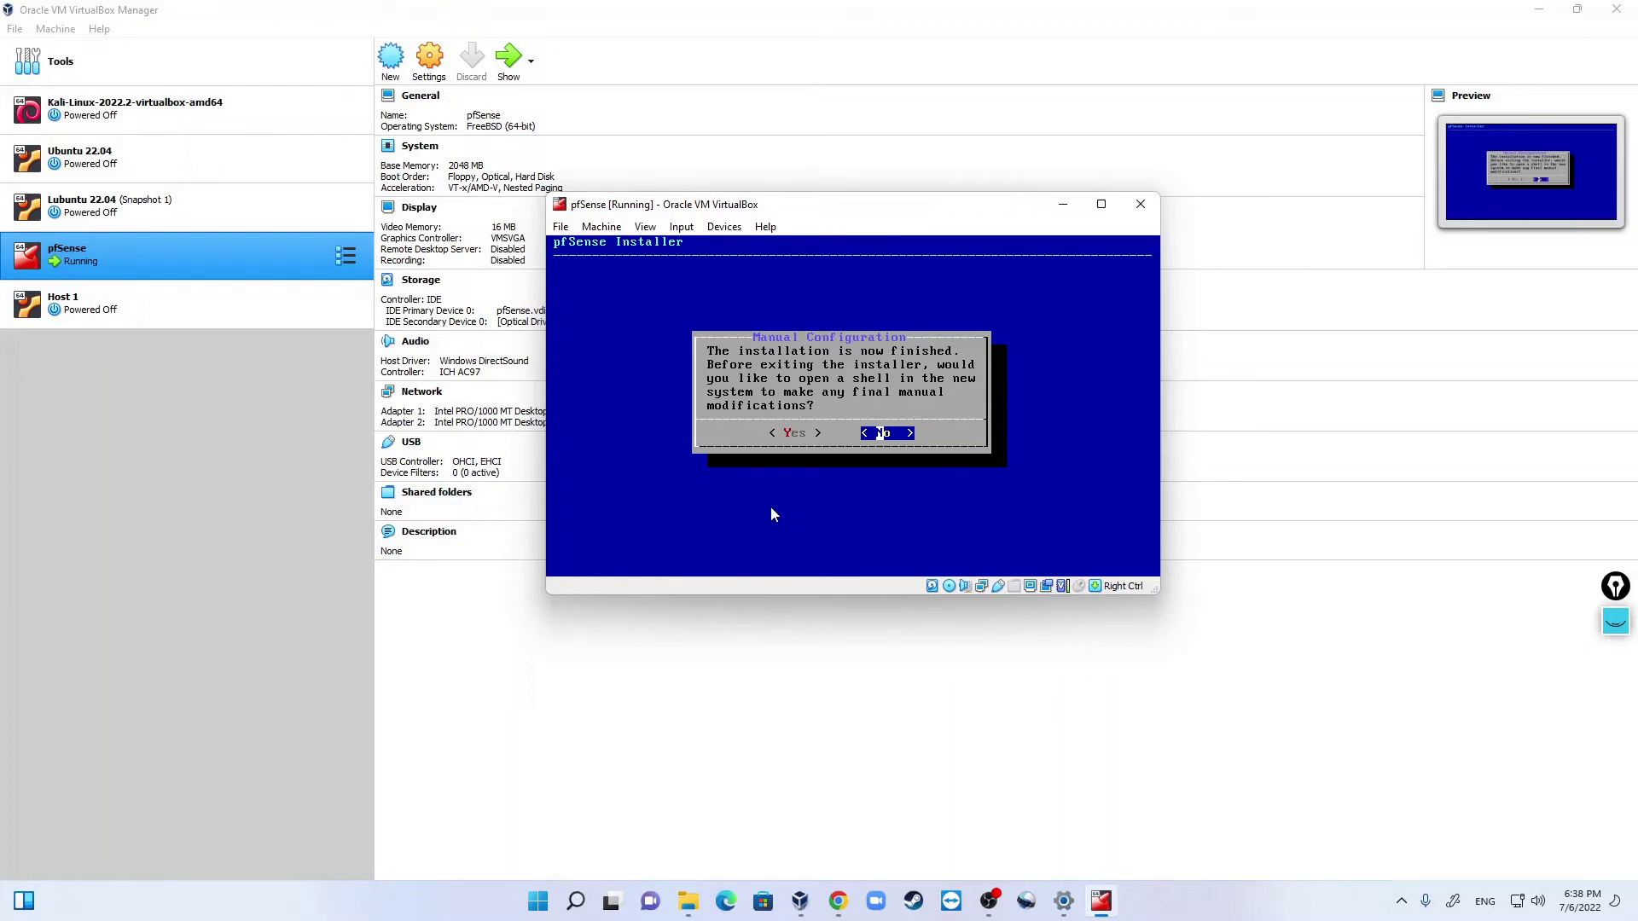
key("Return")
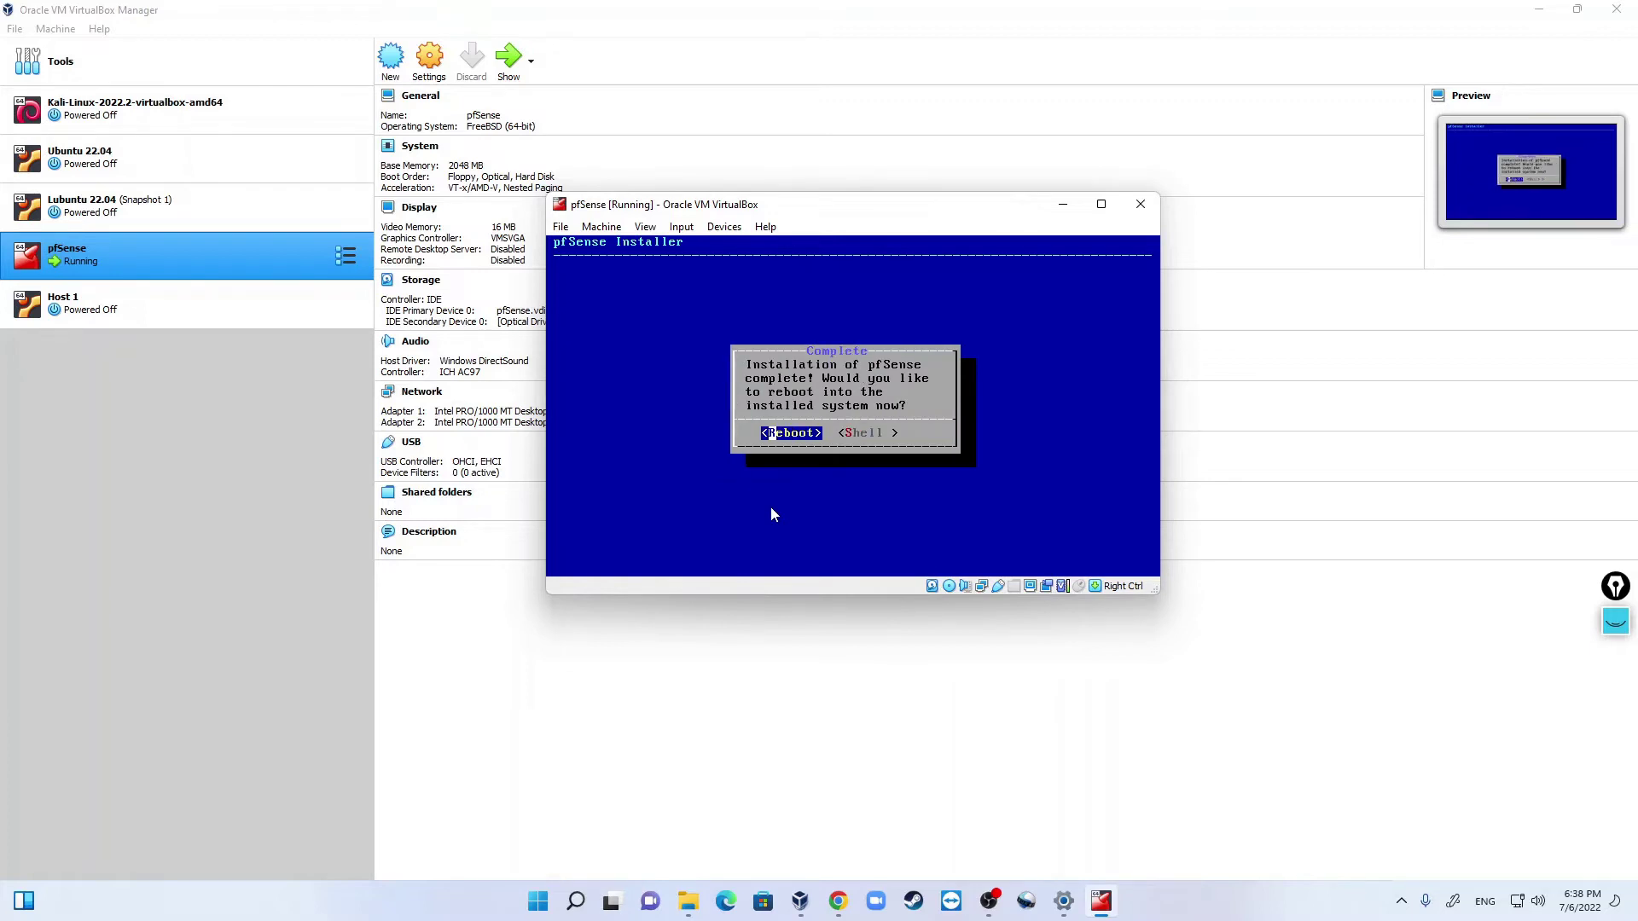
key("Return")
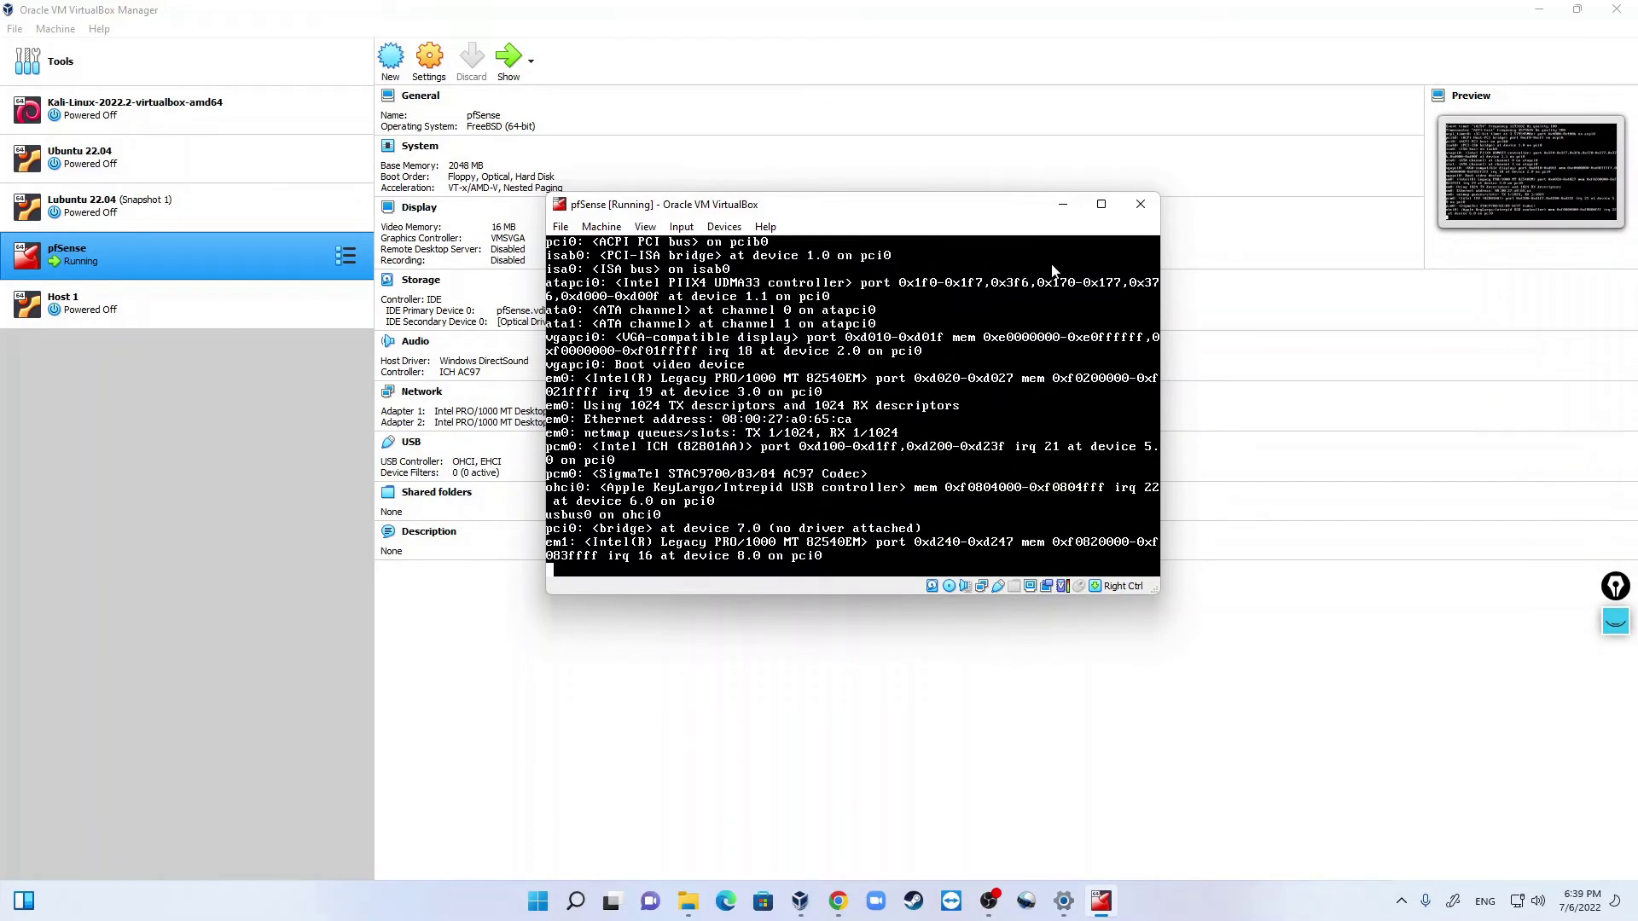
Power off the running pfSense machine
left_click(1141, 203)
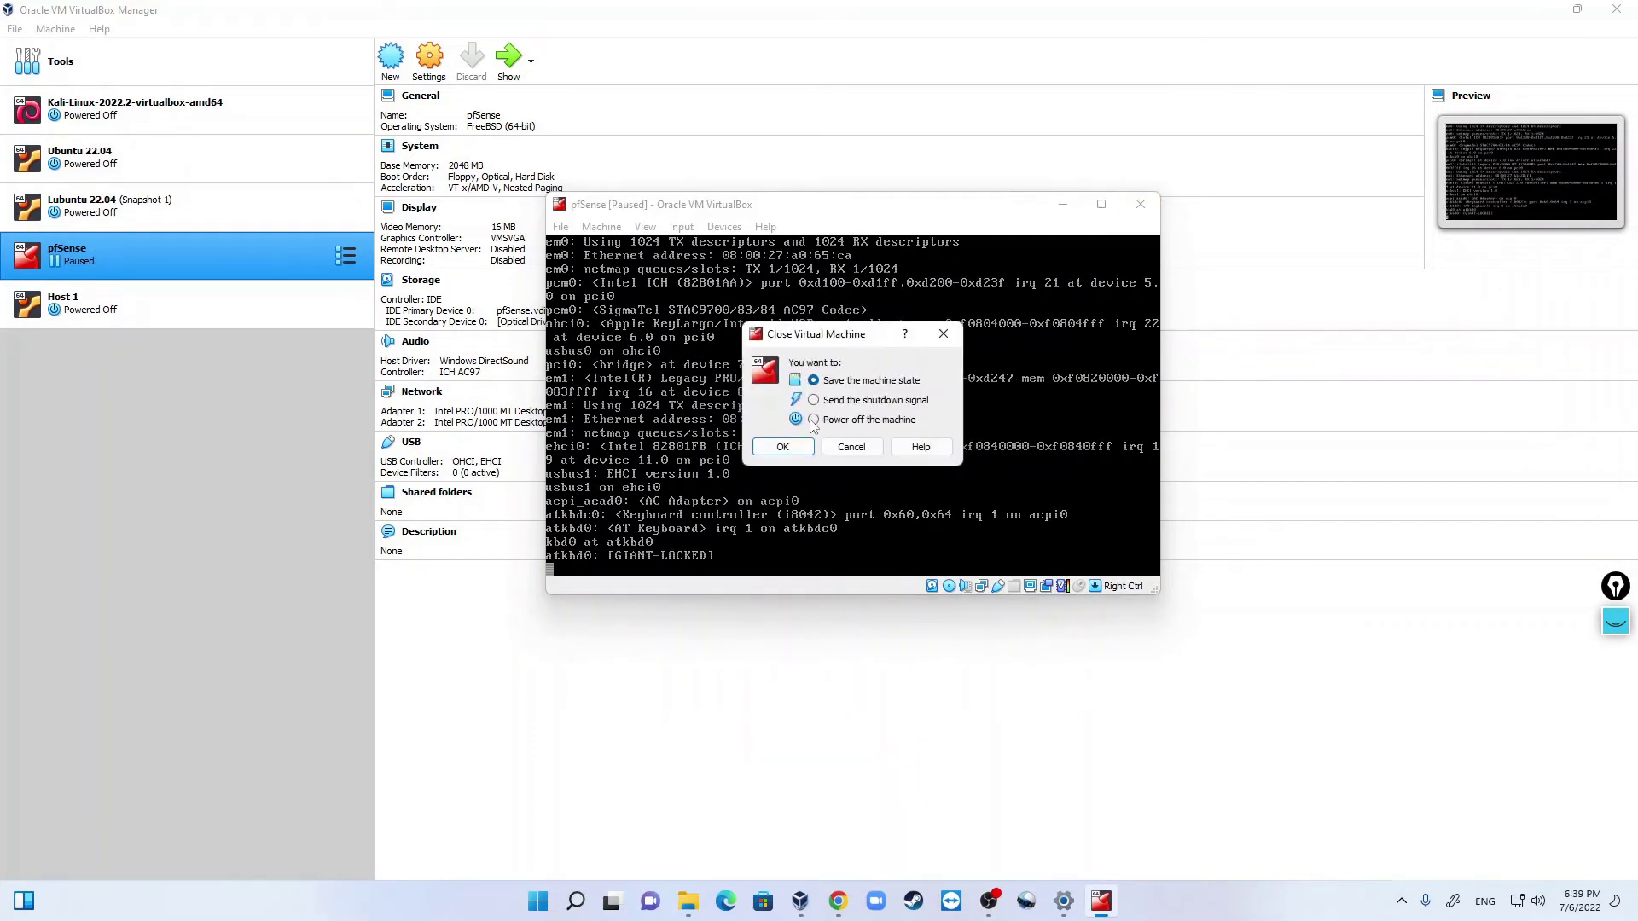
left_click(813, 418)
left_click(789, 449)
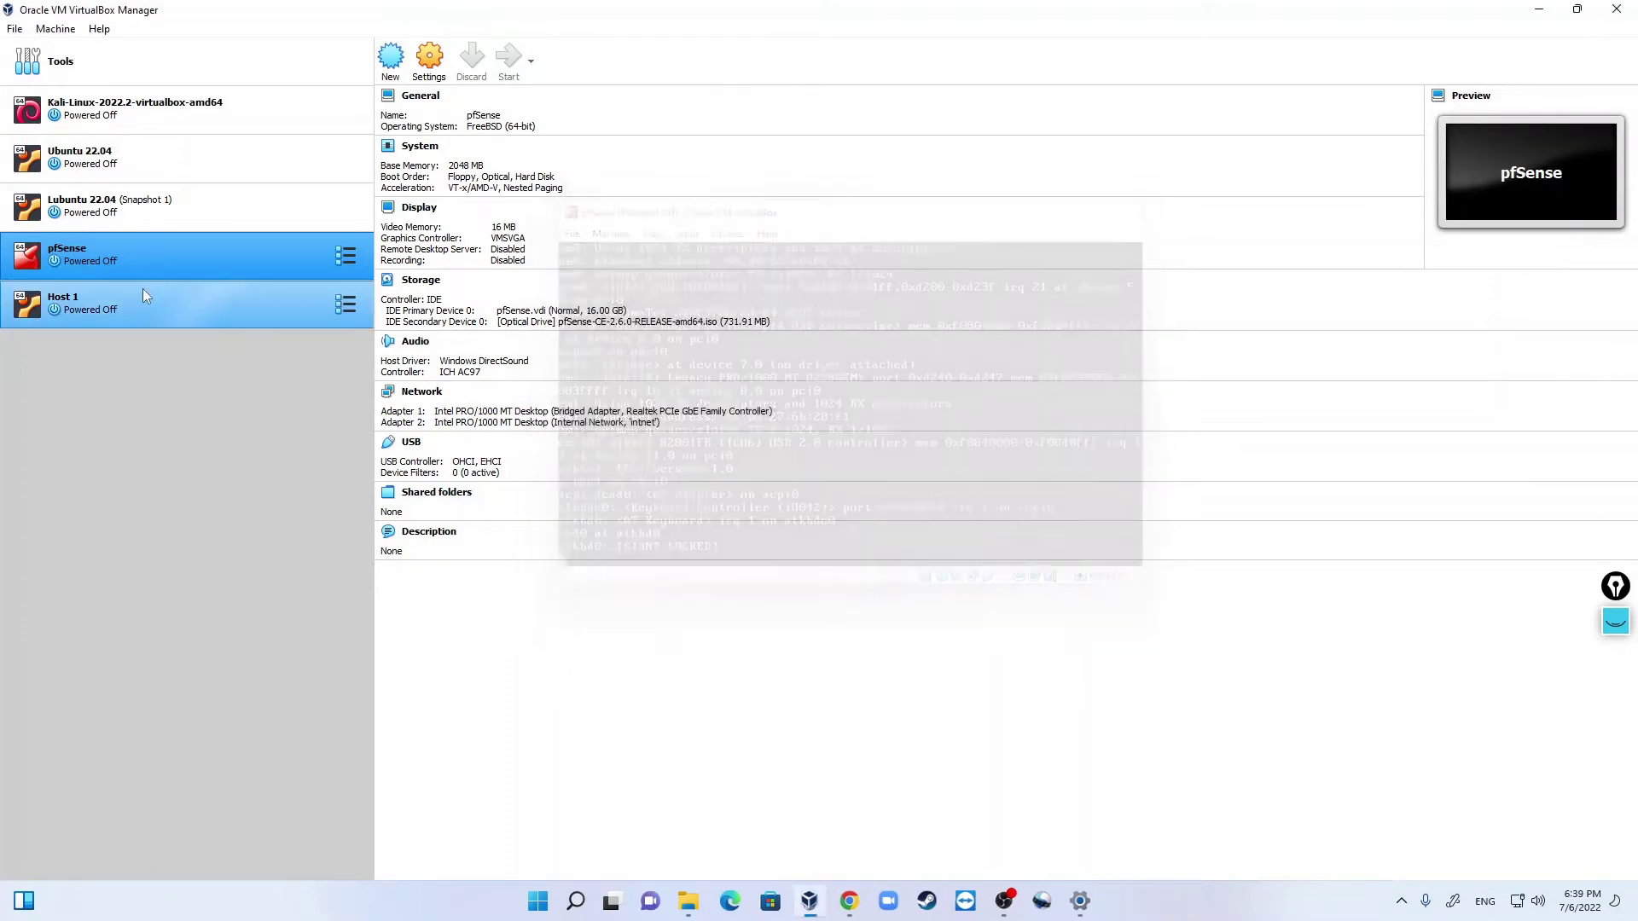
Remove the installer ISO from pfSense's optical drive and start the VM again
key("ctrl+s")
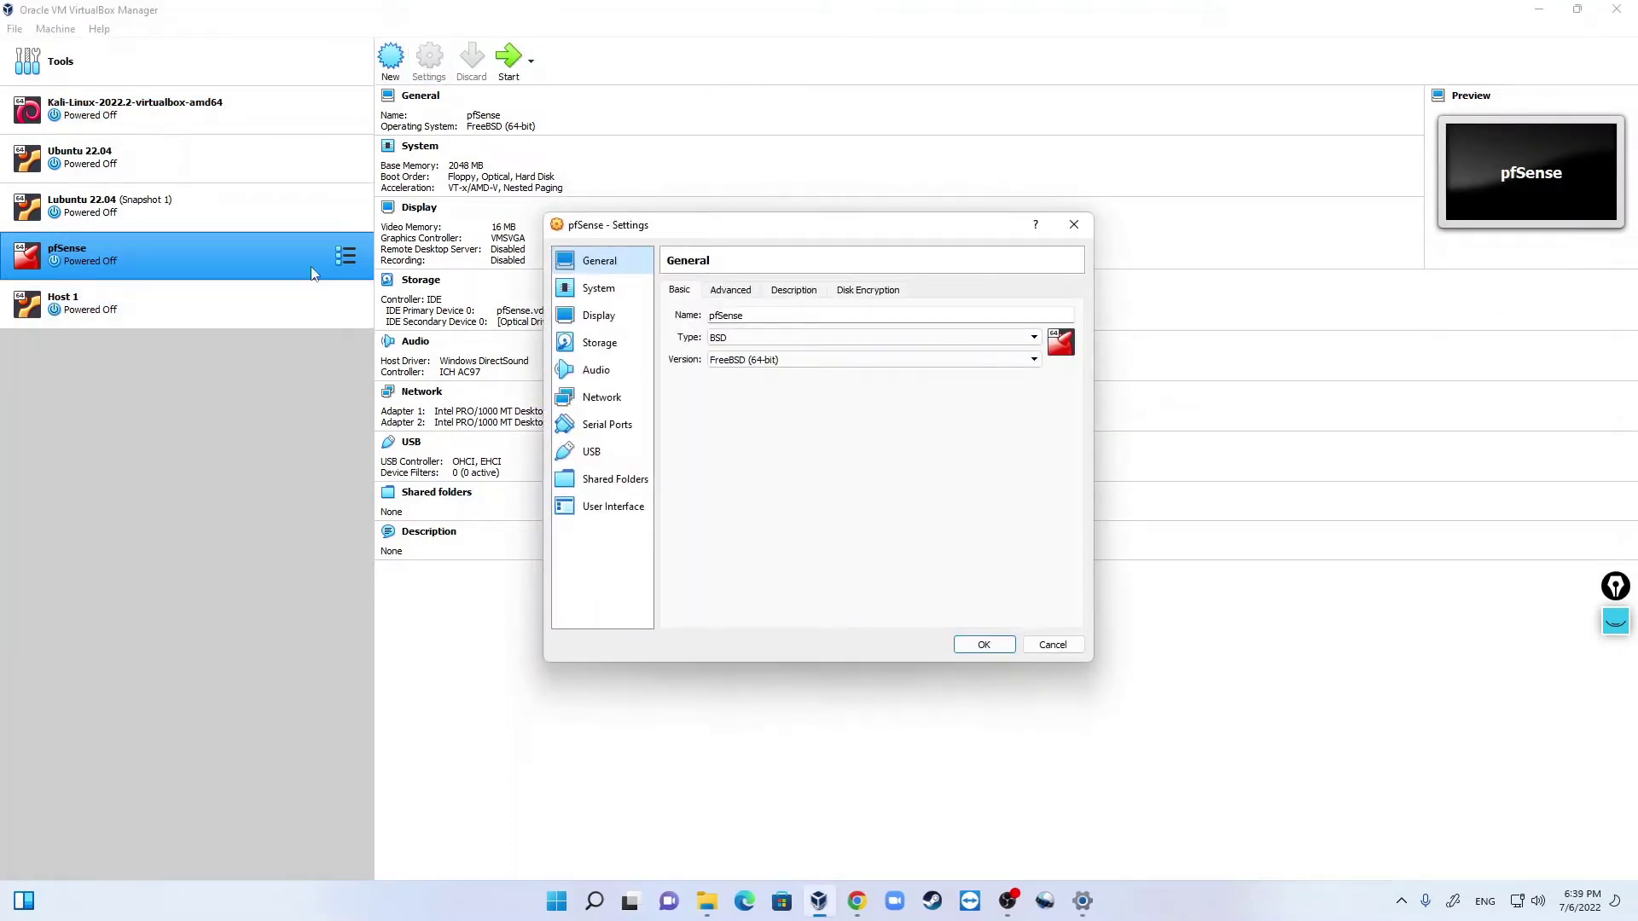
left_click(605, 344)
left_click(766, 348)
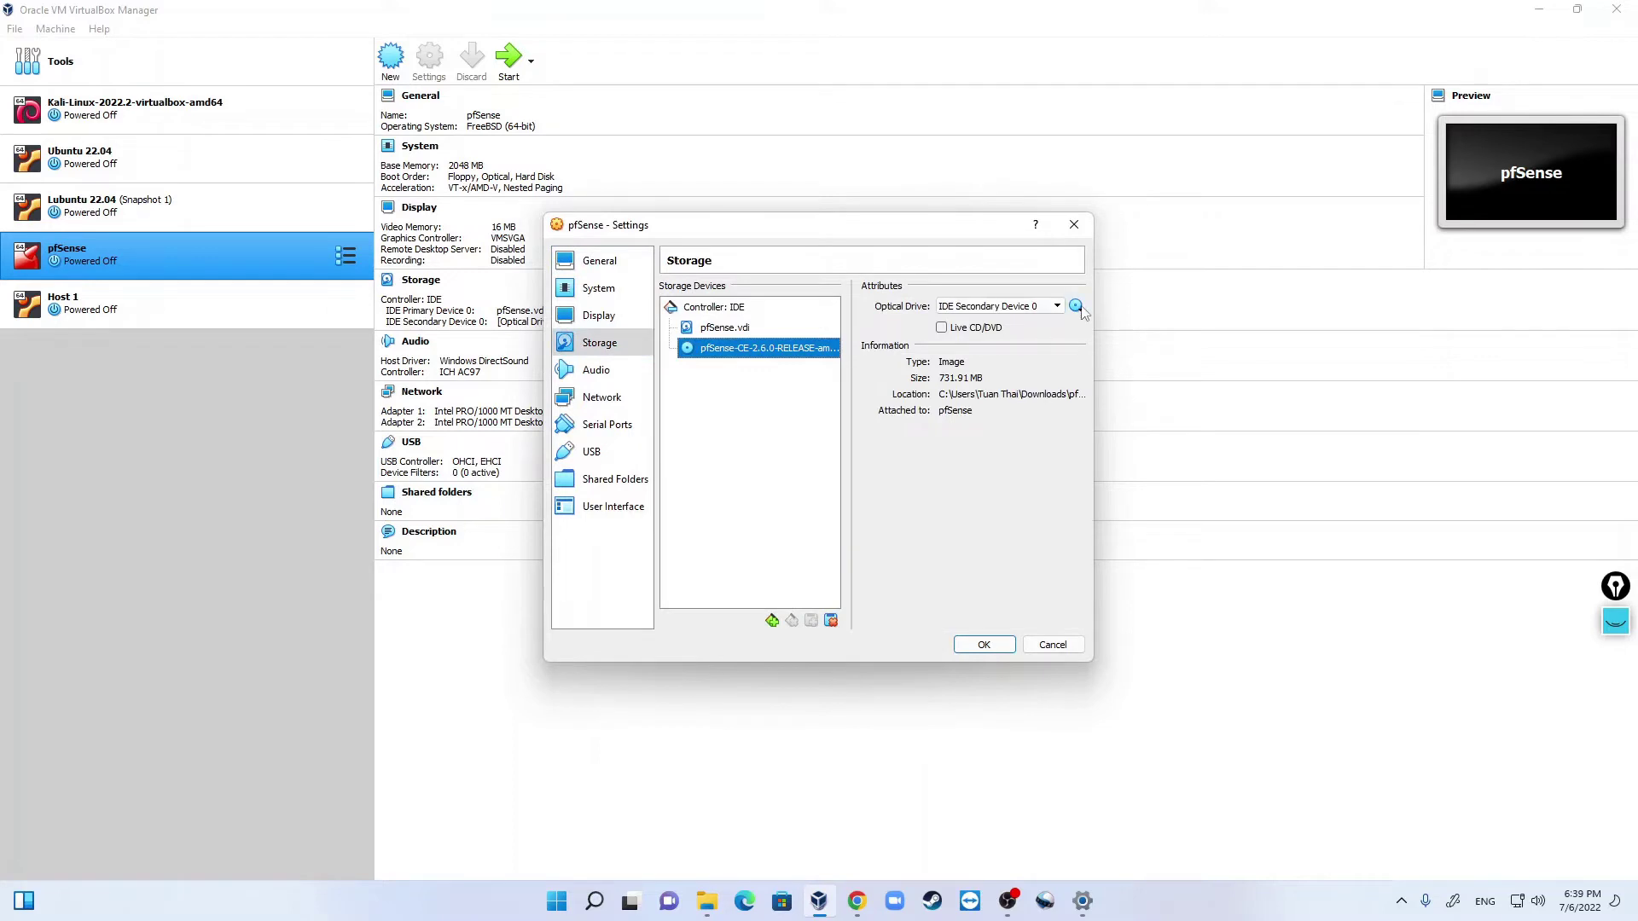
left_click(1075, 305)
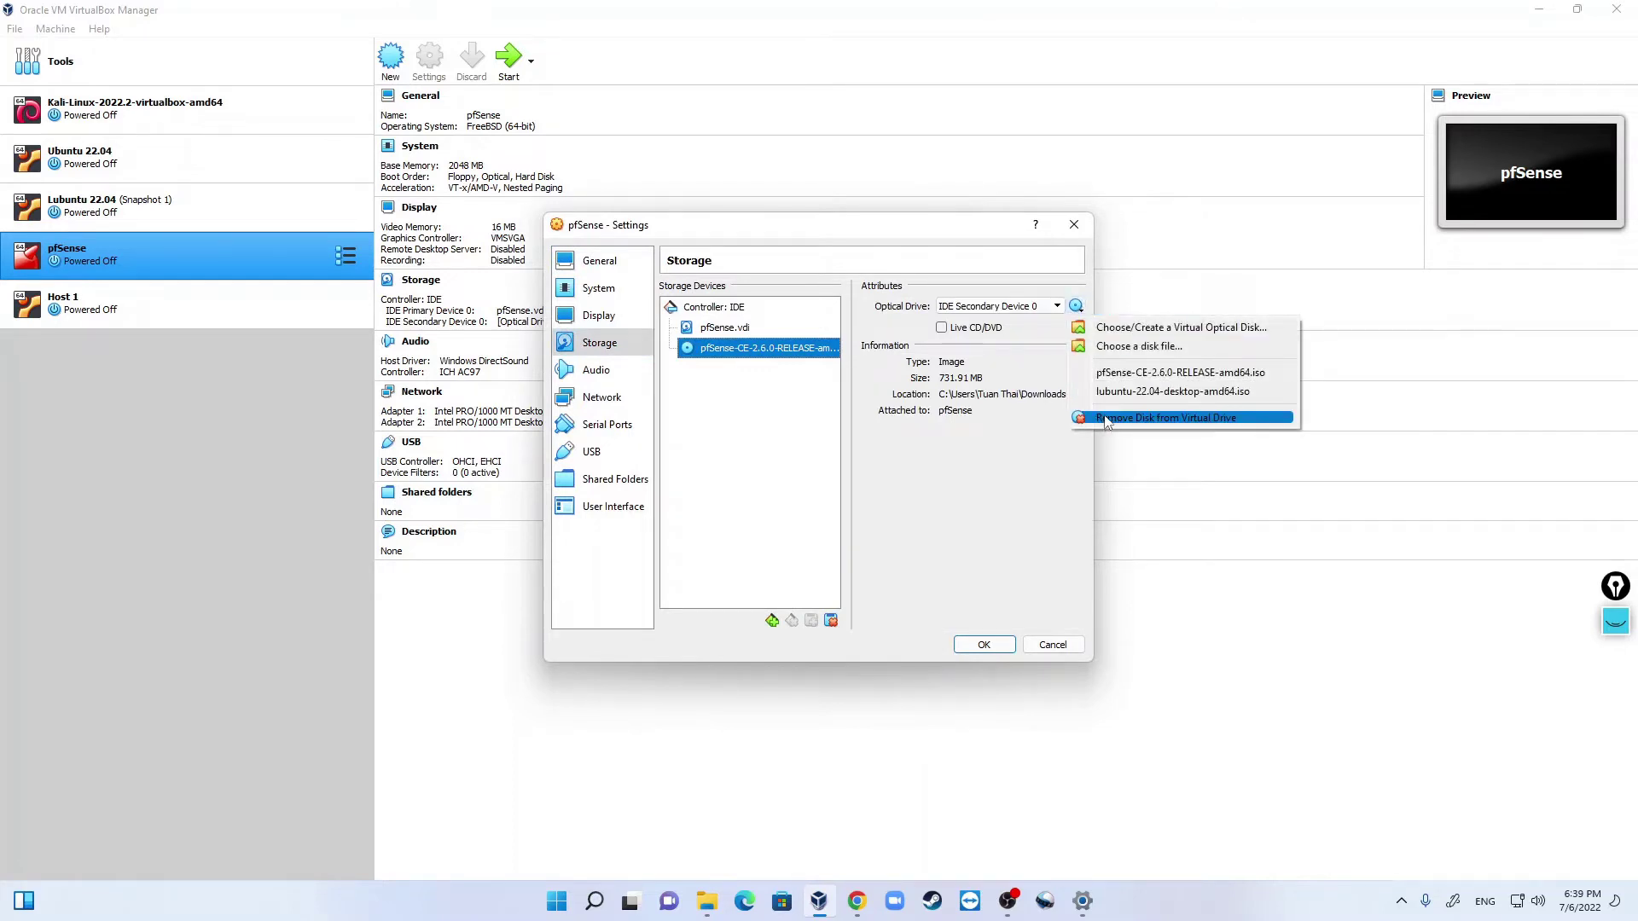
left_click(1107, 418)
left_click(982, 645)
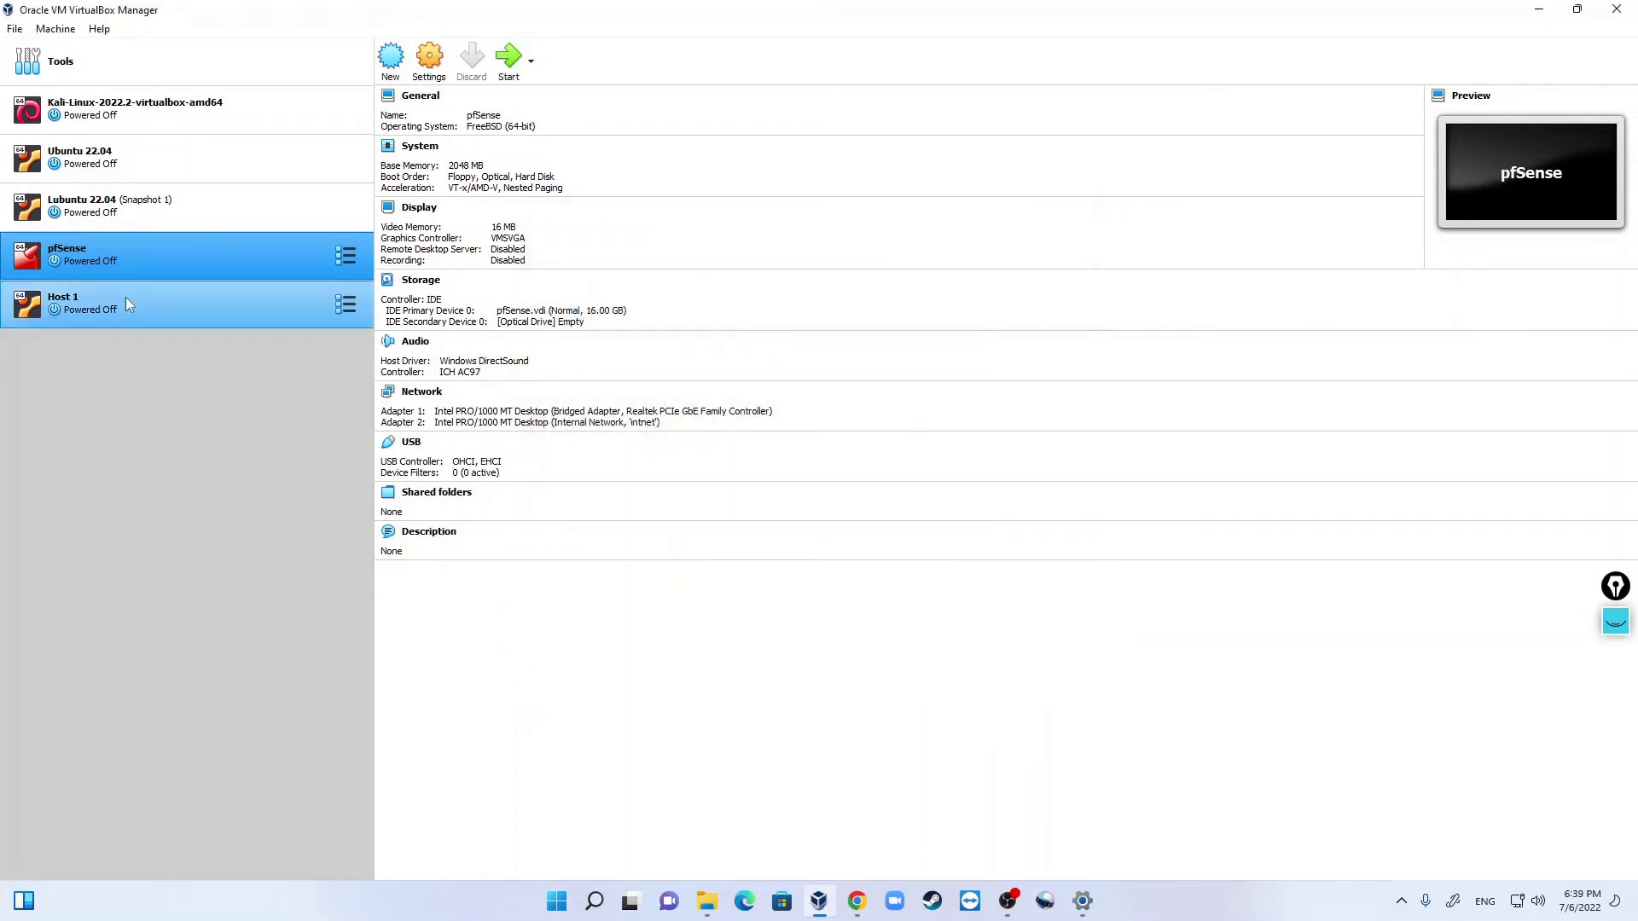
left_click(514, 78)
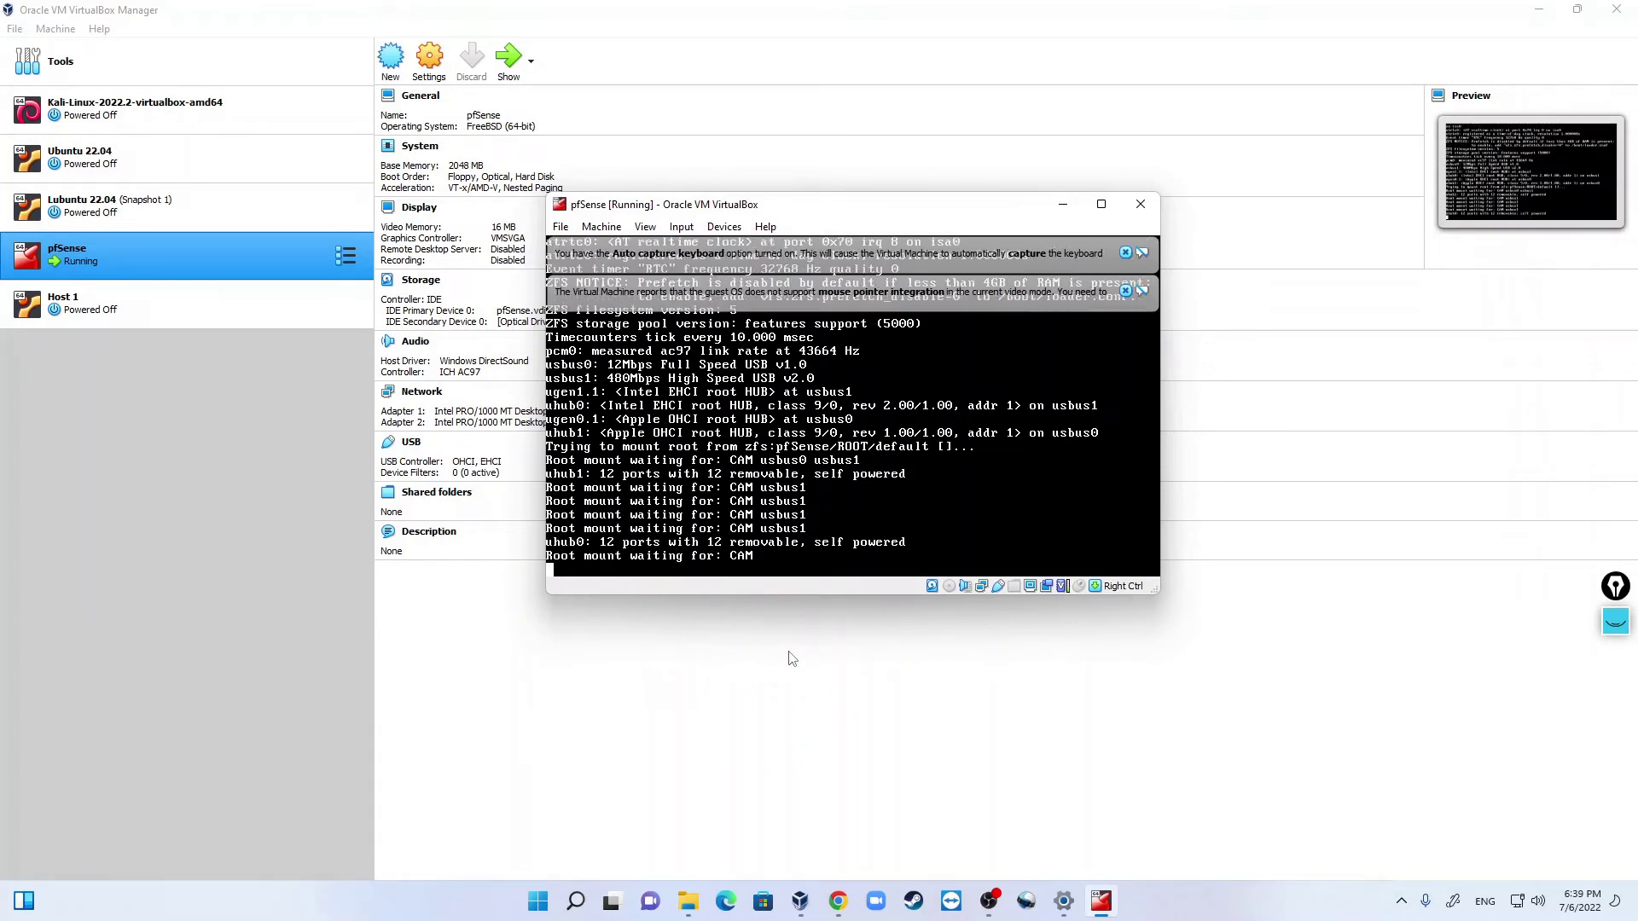
Dismiss the input integration notice while pfSense boots to its console menu (WAN 192.168.55.105, LAN 192.168.1.1)
left_click(1126, 293)
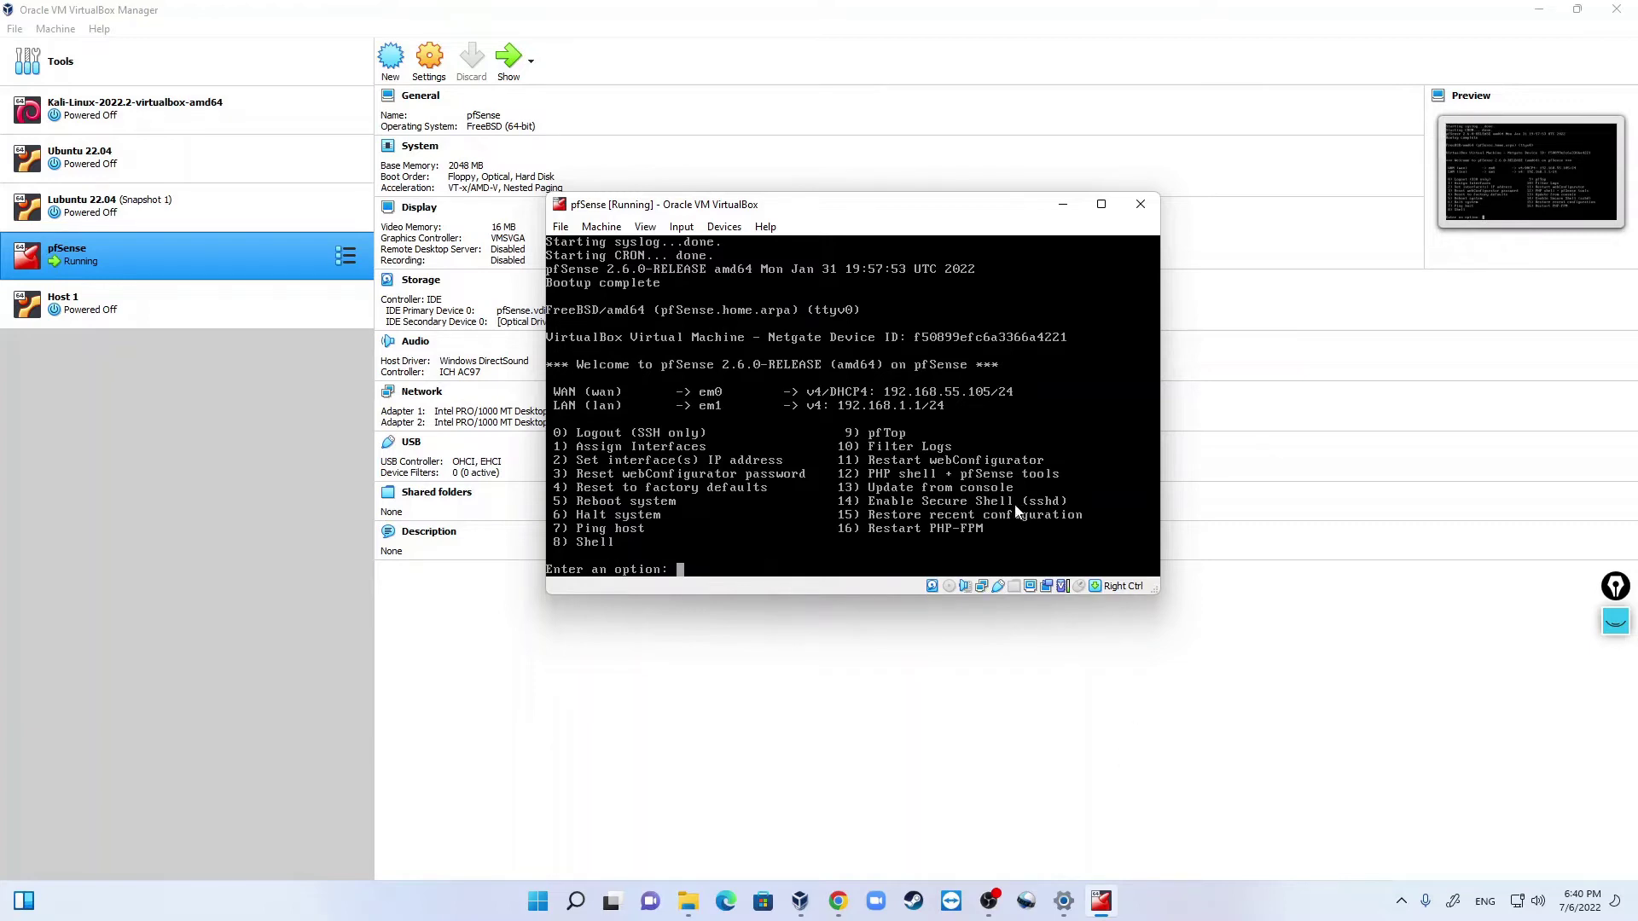
Bring VirtualBox Manager and the pfSense console forward, then switch to the lab in Google Docs
type("111111111111111111111111111111111111111111111111111111111111111")
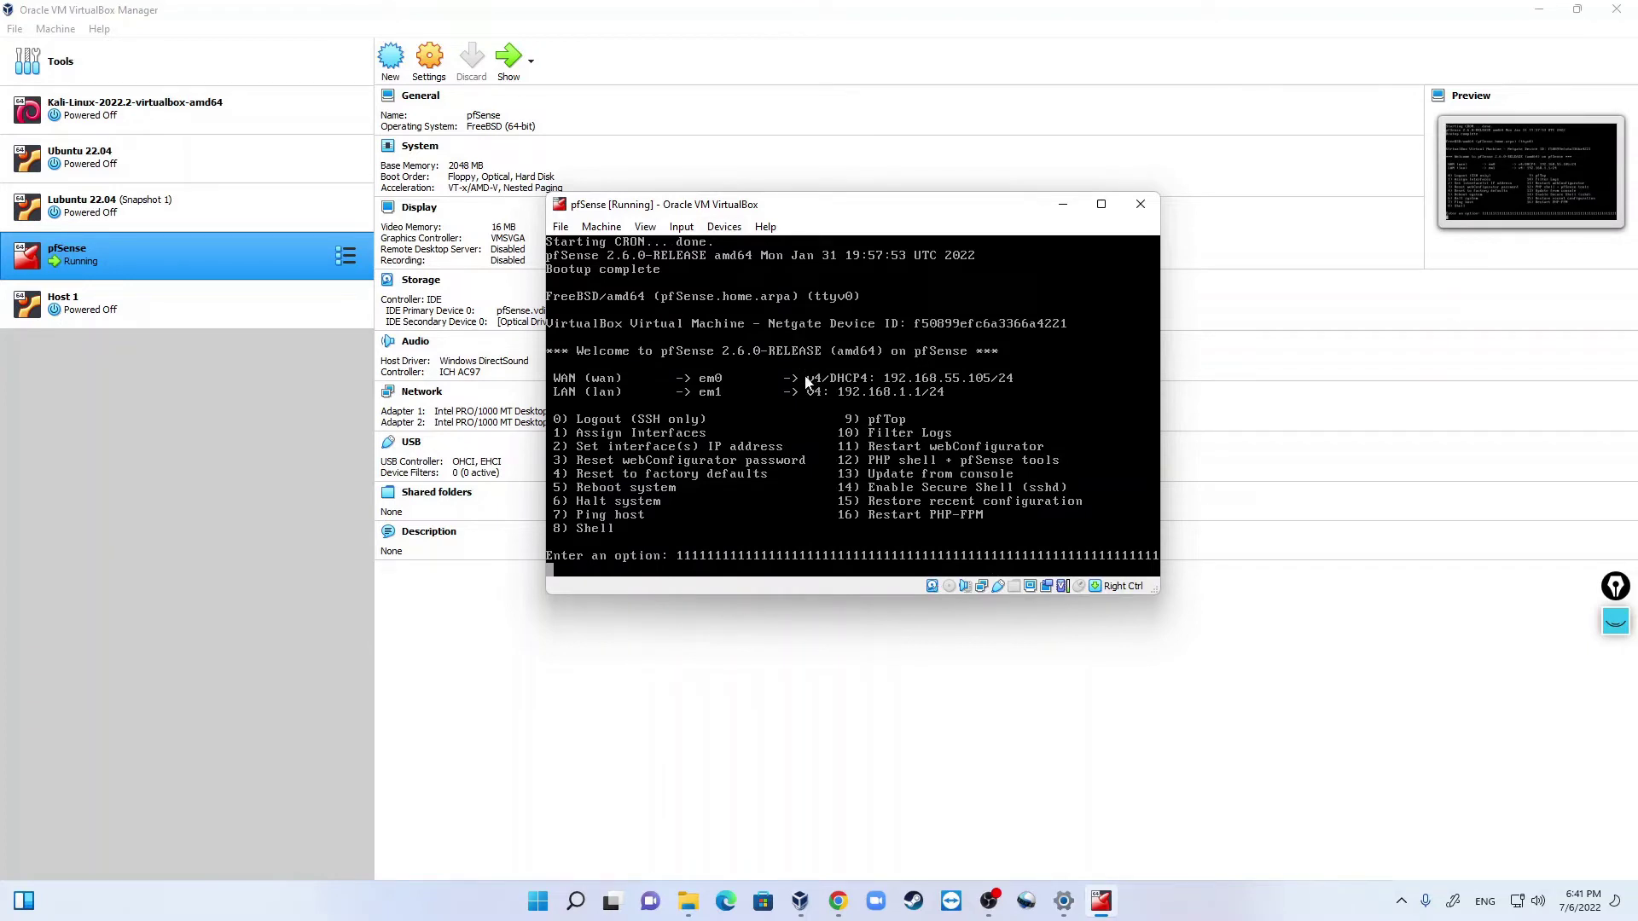
left_click(208, 633)
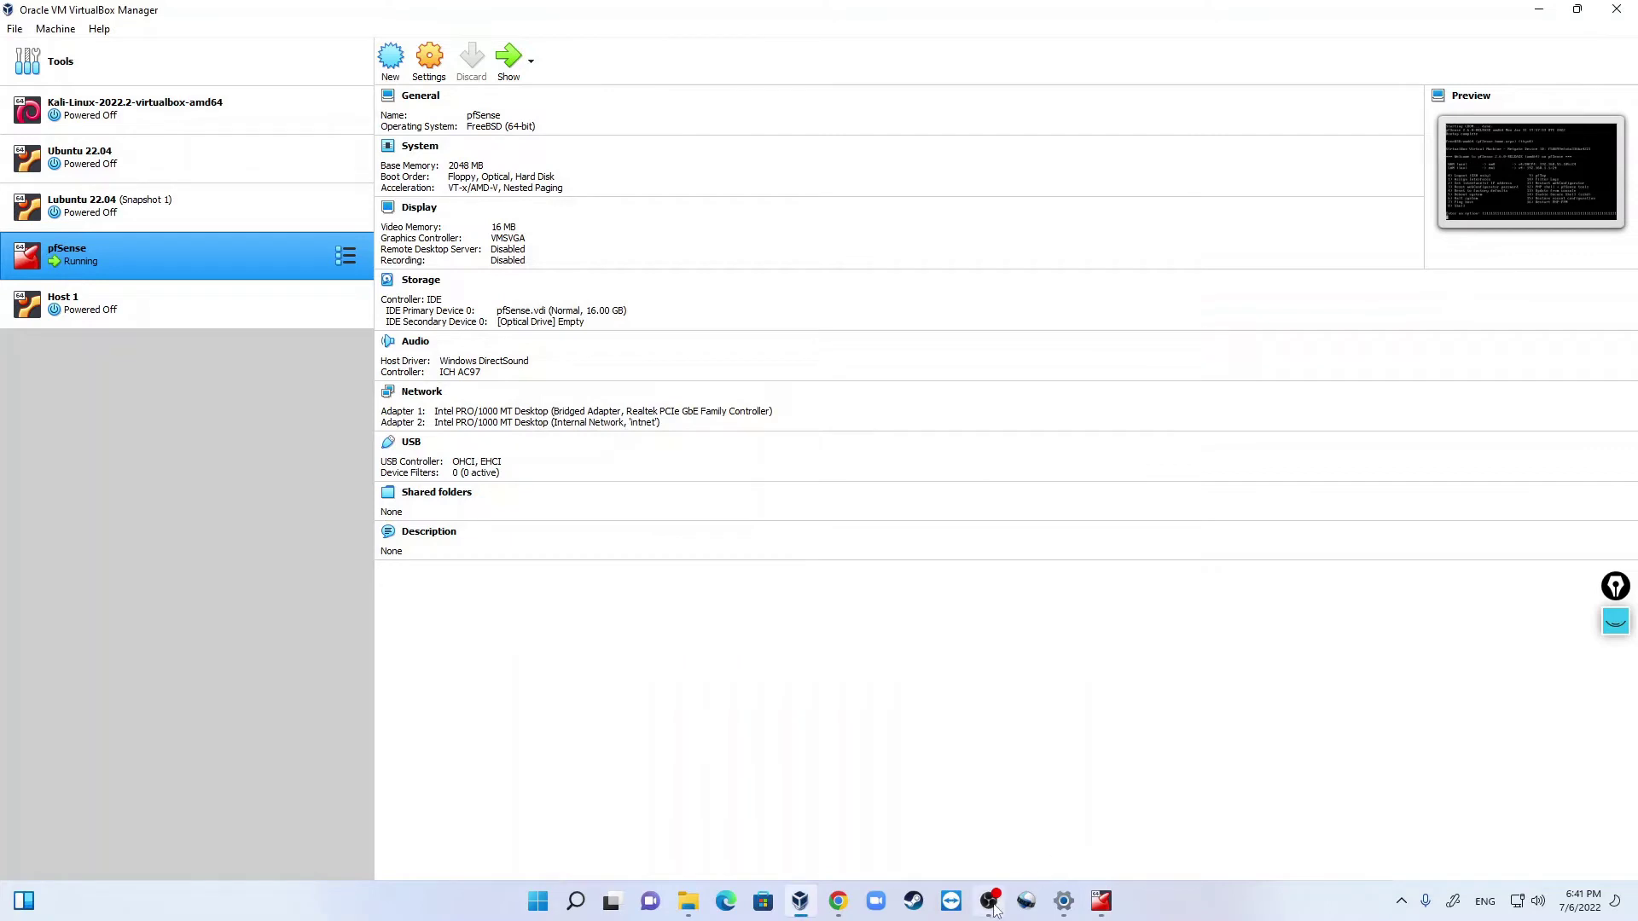
left_click(1100, 902)
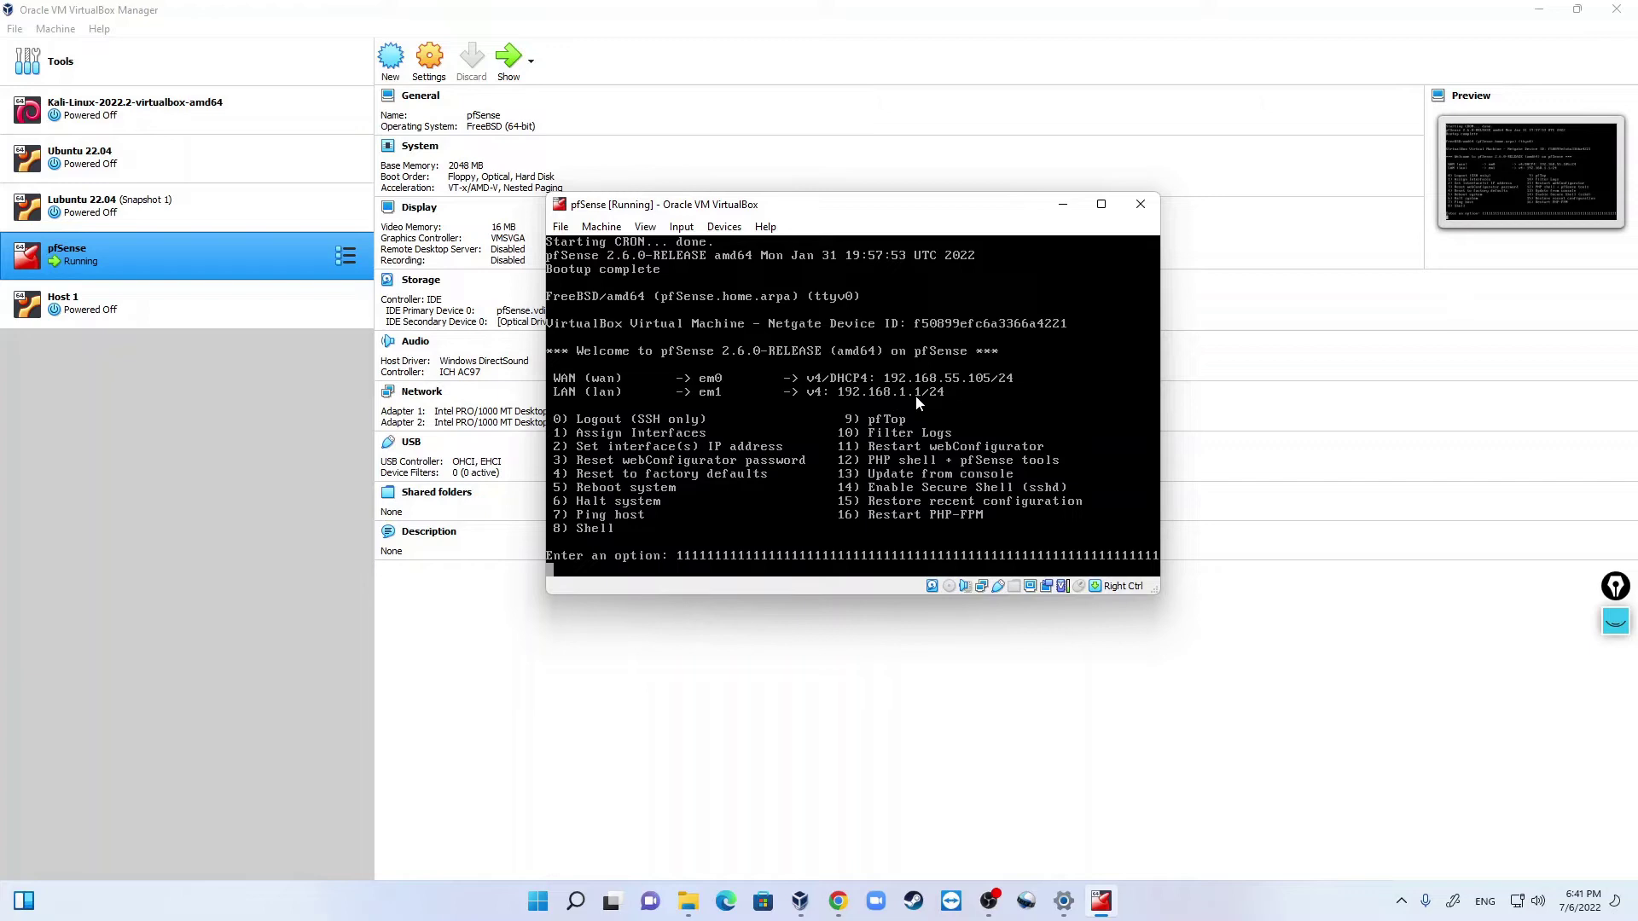
left_click(837, 901)
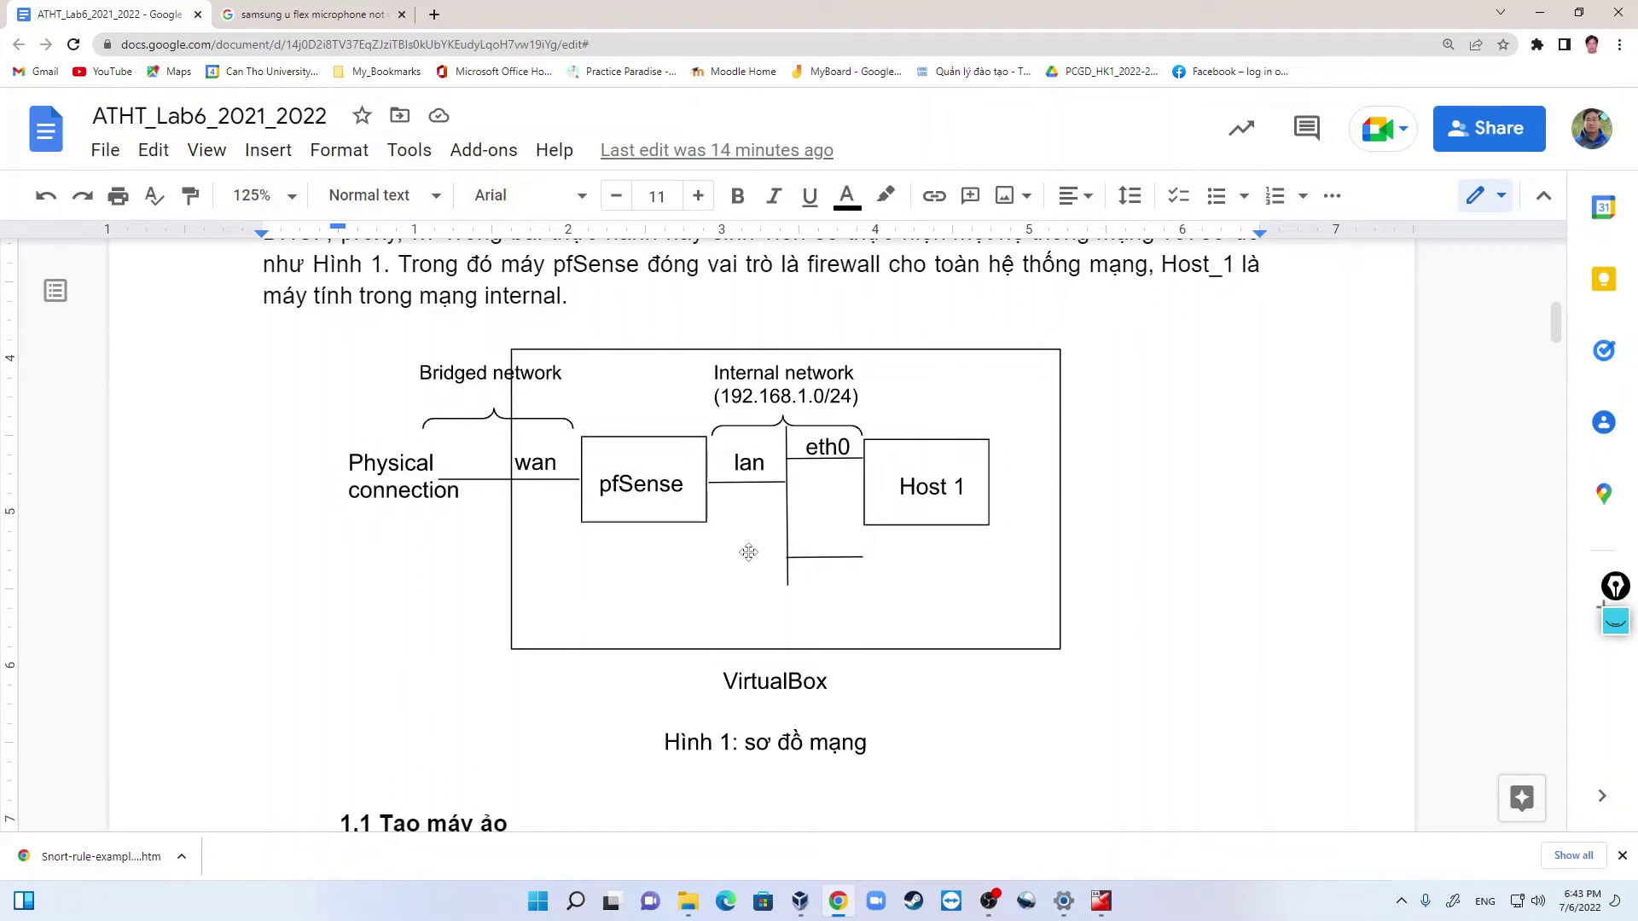
key("ctrl+alt+g")
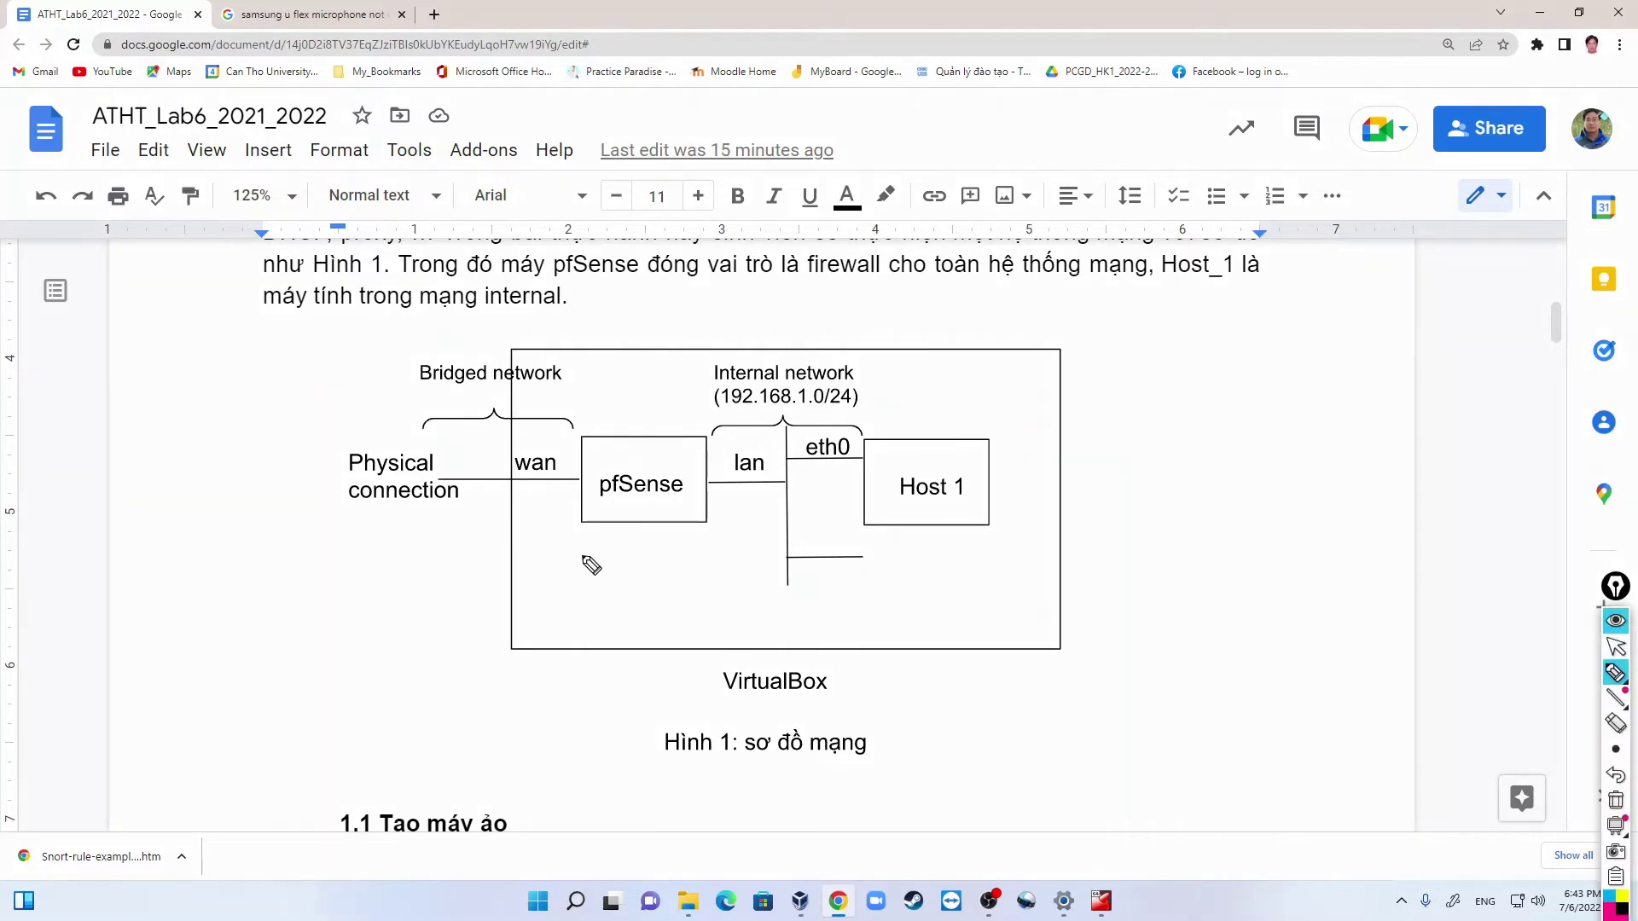
mouse_move(430, 561)
left_mouse_down()
mouse_move(429, 581)
mouse_move(506, 578)
mouse_move(552, 551)
mouse_move(615, 550)
mouse_move(630, 530)
left_mouse_up()
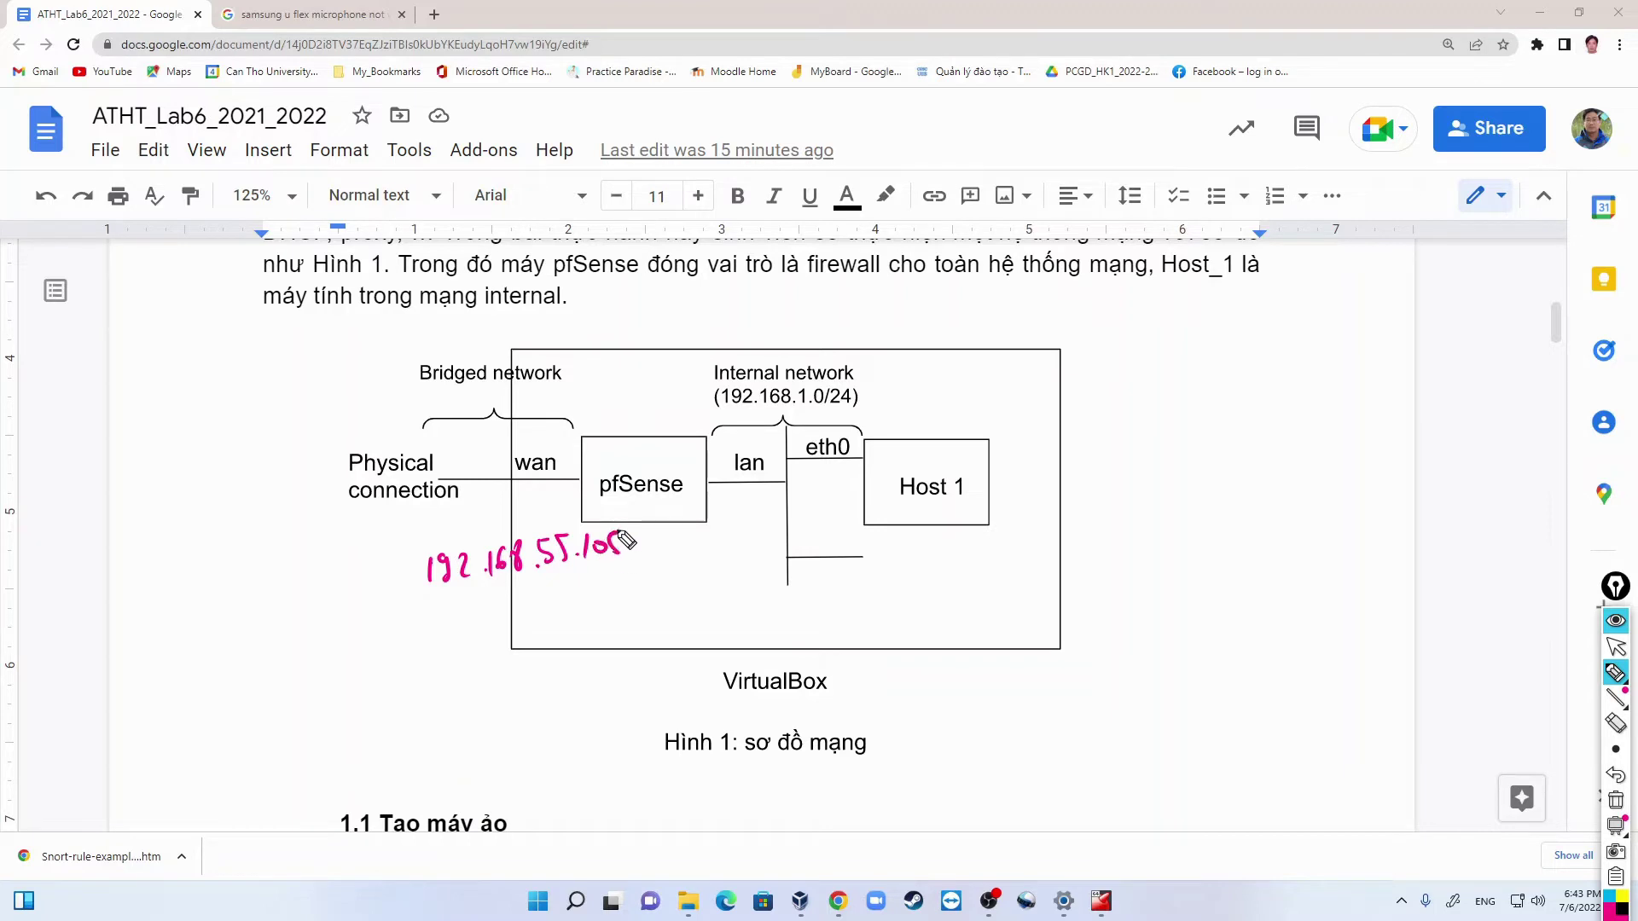
left_click(576, 484)
mouse_move(233, 568)
left_mouse_down()
mouse_move(256, 621)
mouse_move(339, 631)
left_mouse_up()
mouse_move(286, 553)
left_mouse_down()
mouse_move(291, 495)
mouse_move(577, 483)
left_mouse_up()
left_click(706, 483)
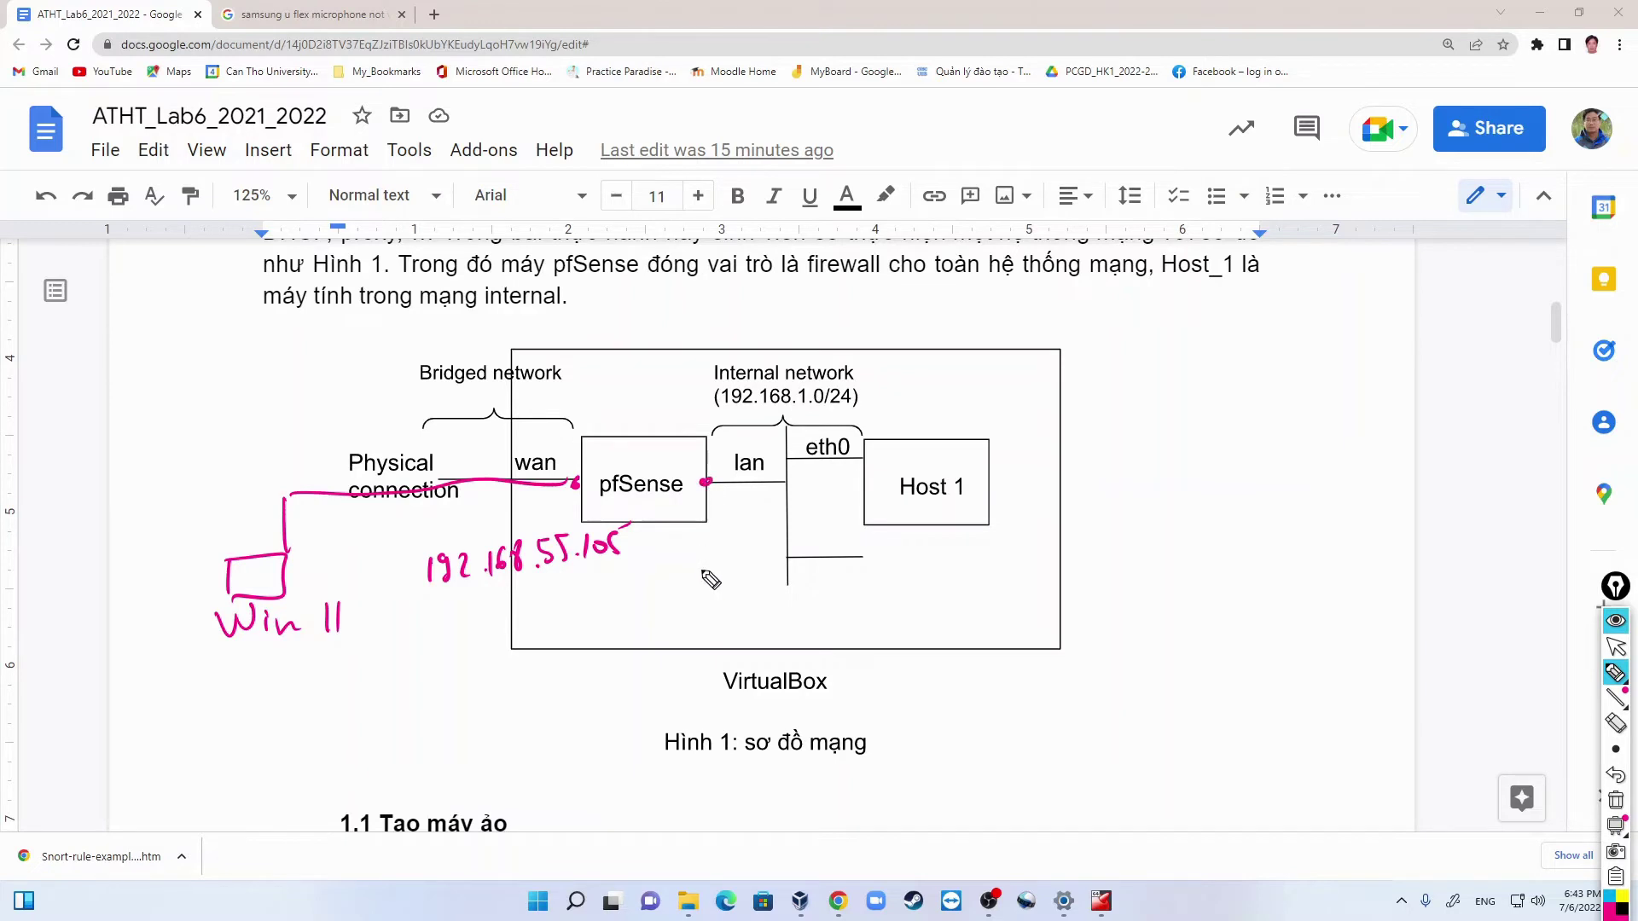
mouse_move(690, 559)
left_mouse_down()
mouse_move(731, 587)
mouse_move(875, 585)
left_mouse_up()
left_click(796, 578)
left_click(848, 583)
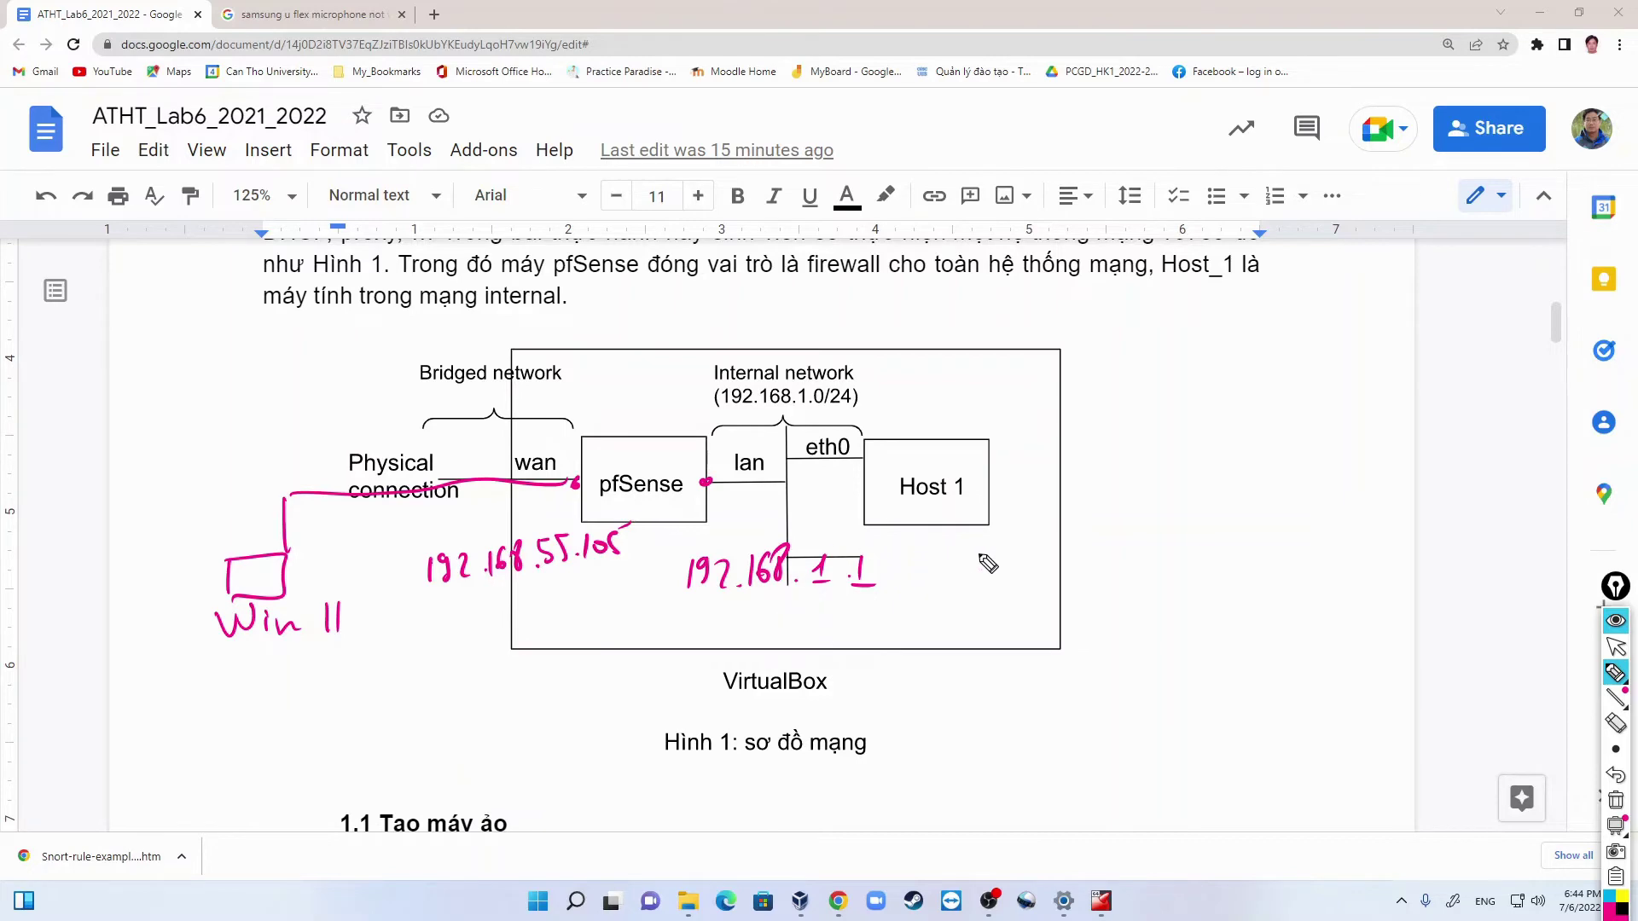
key("Escape")
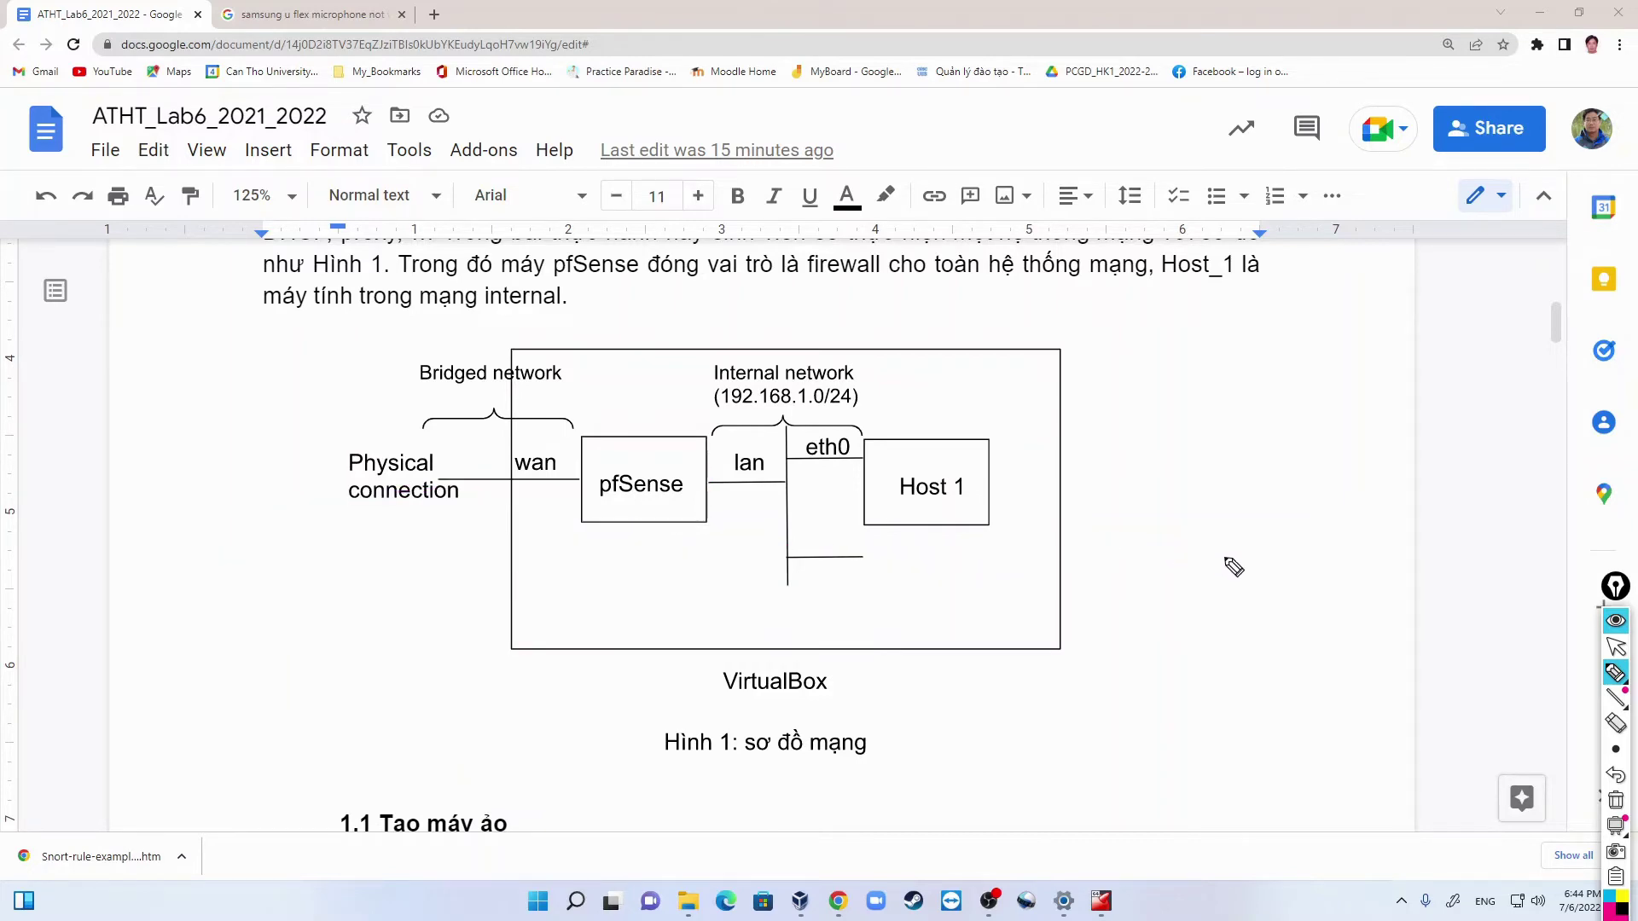
Scroll the lab to section 1.3, then return to VirtualBox Manager and select Host 1
scroll(1256, 523, "down", 10)
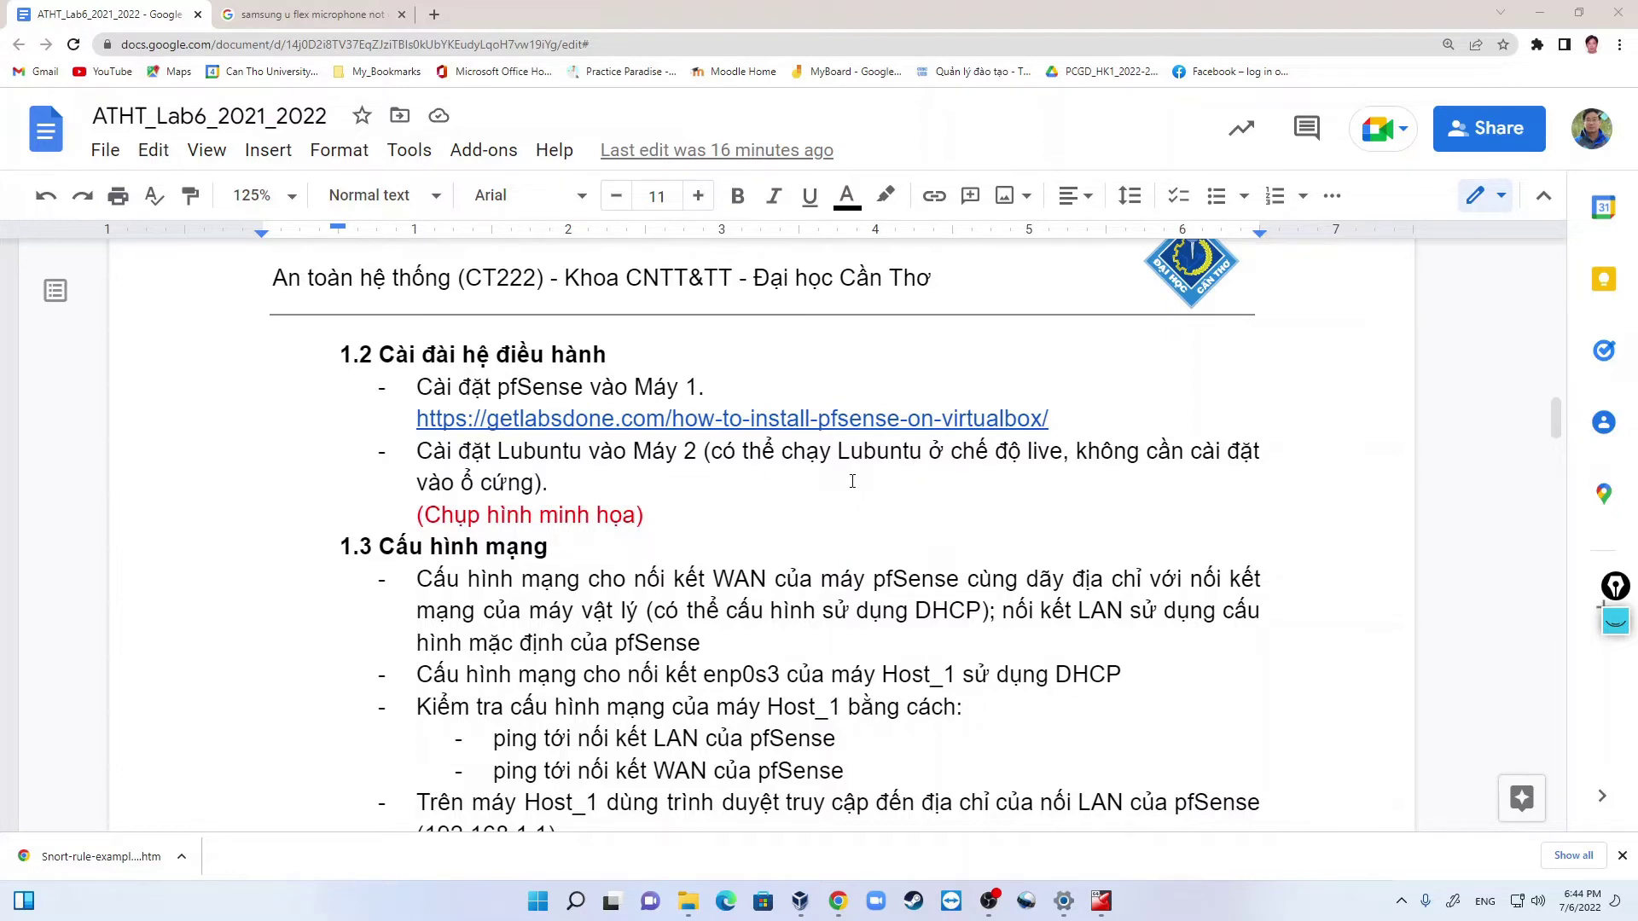
mouse_move(1100, 911)
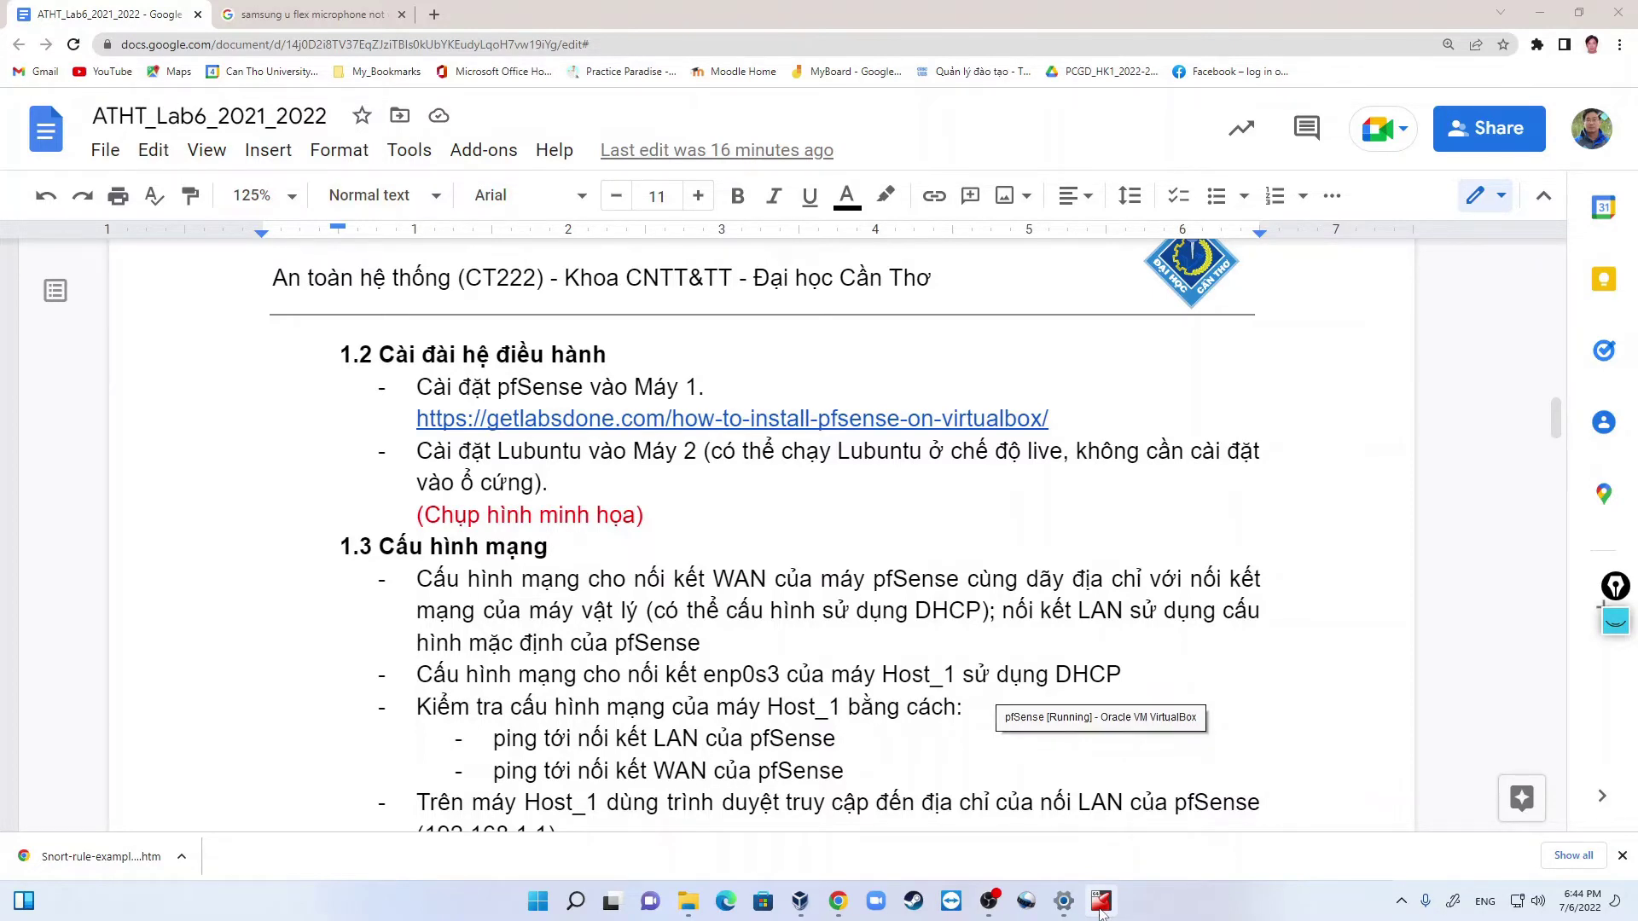
left_click(1101, 911)
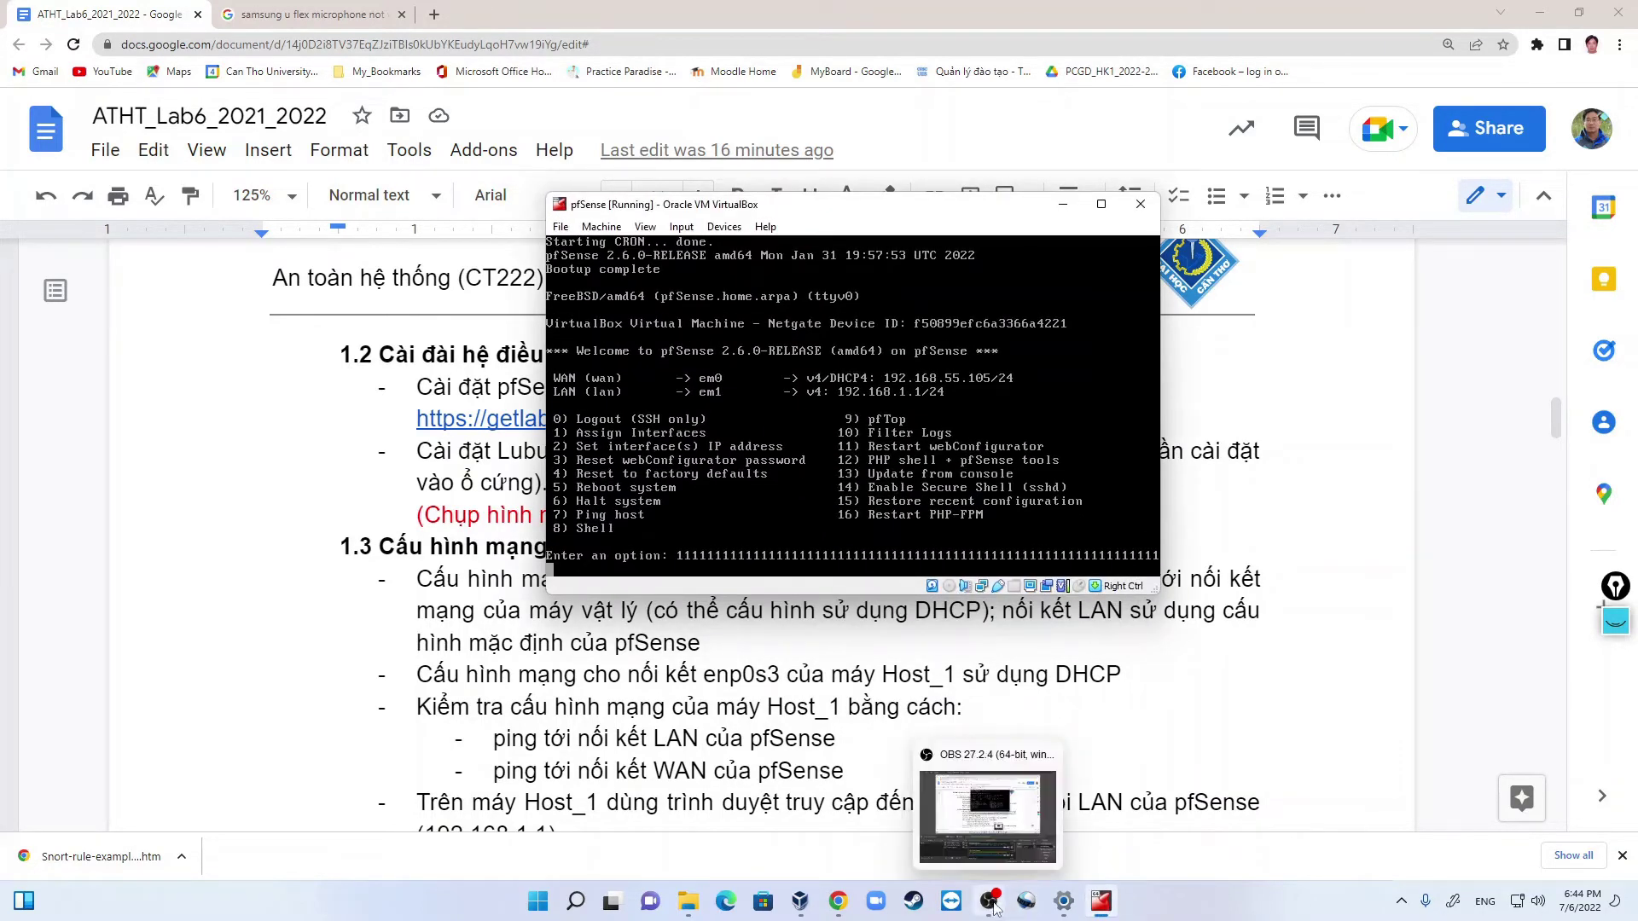
left_click(806, 907)
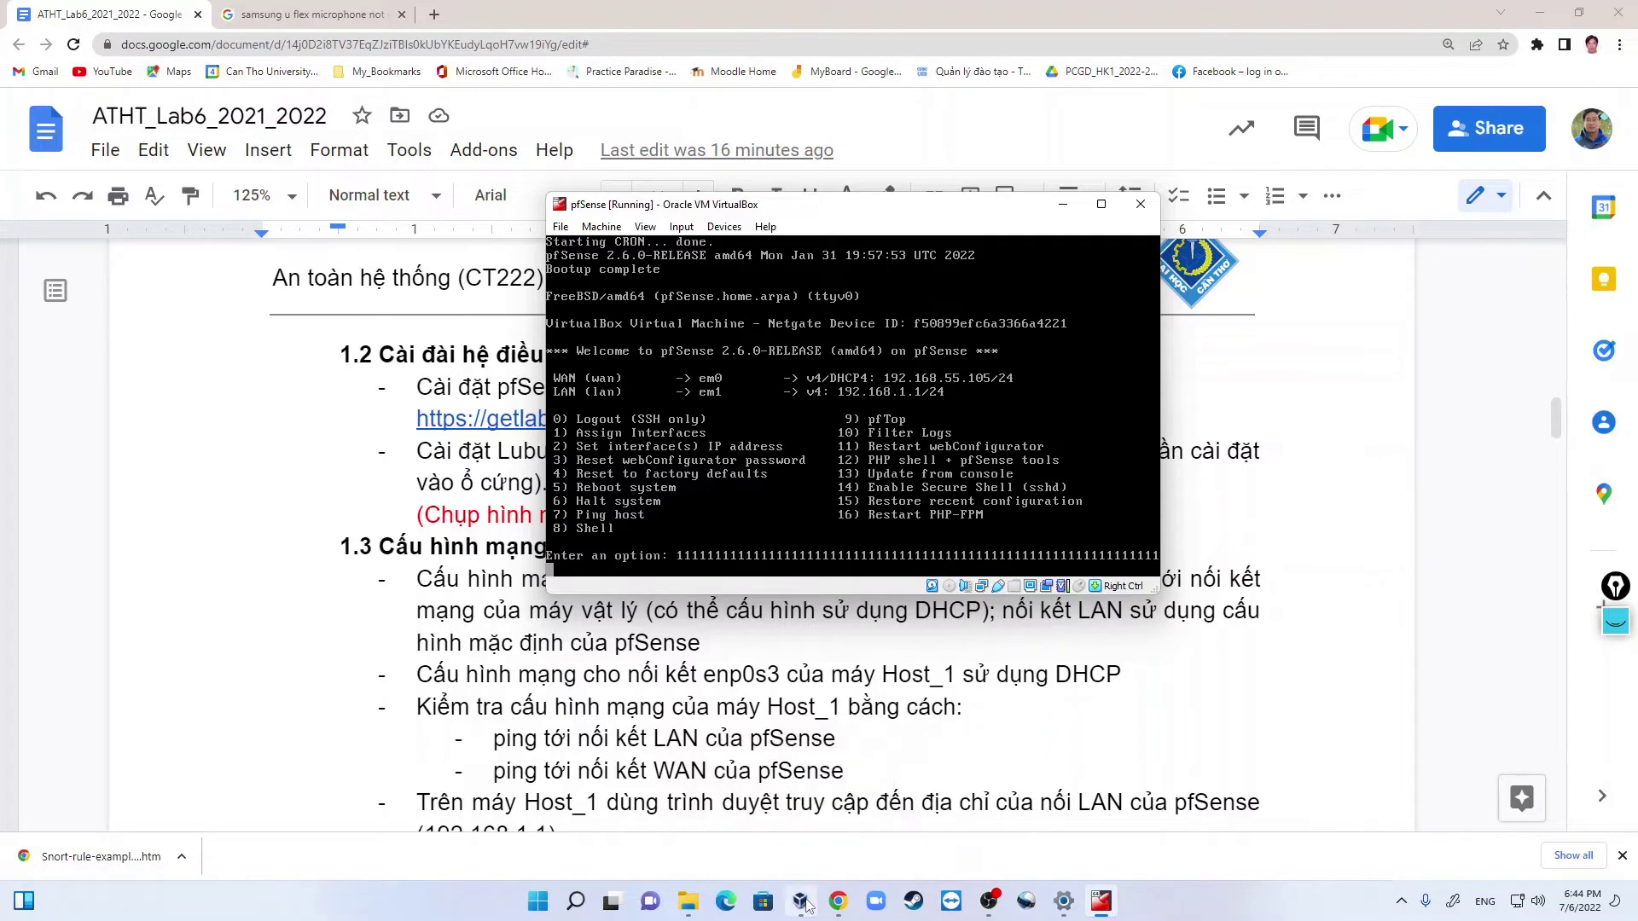
left_click(141, 305)
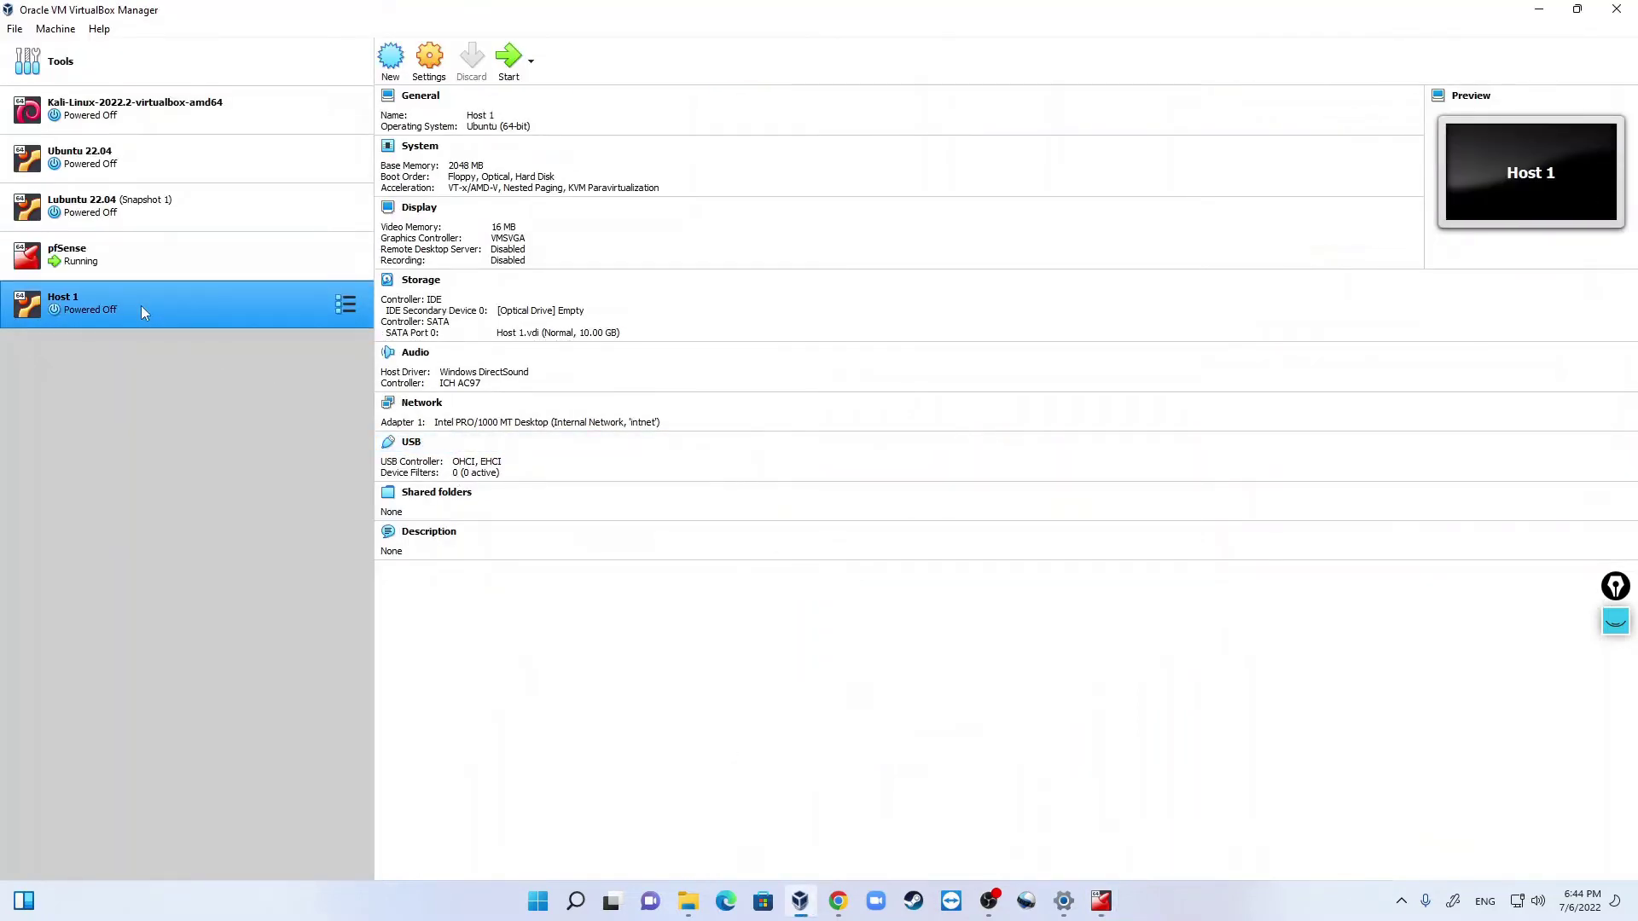
Load lubuntu-22.04-desktop-amd64.iso into Host 1's empty optical drive under Storage settings and save
left_click(79, 274, "ctrl")
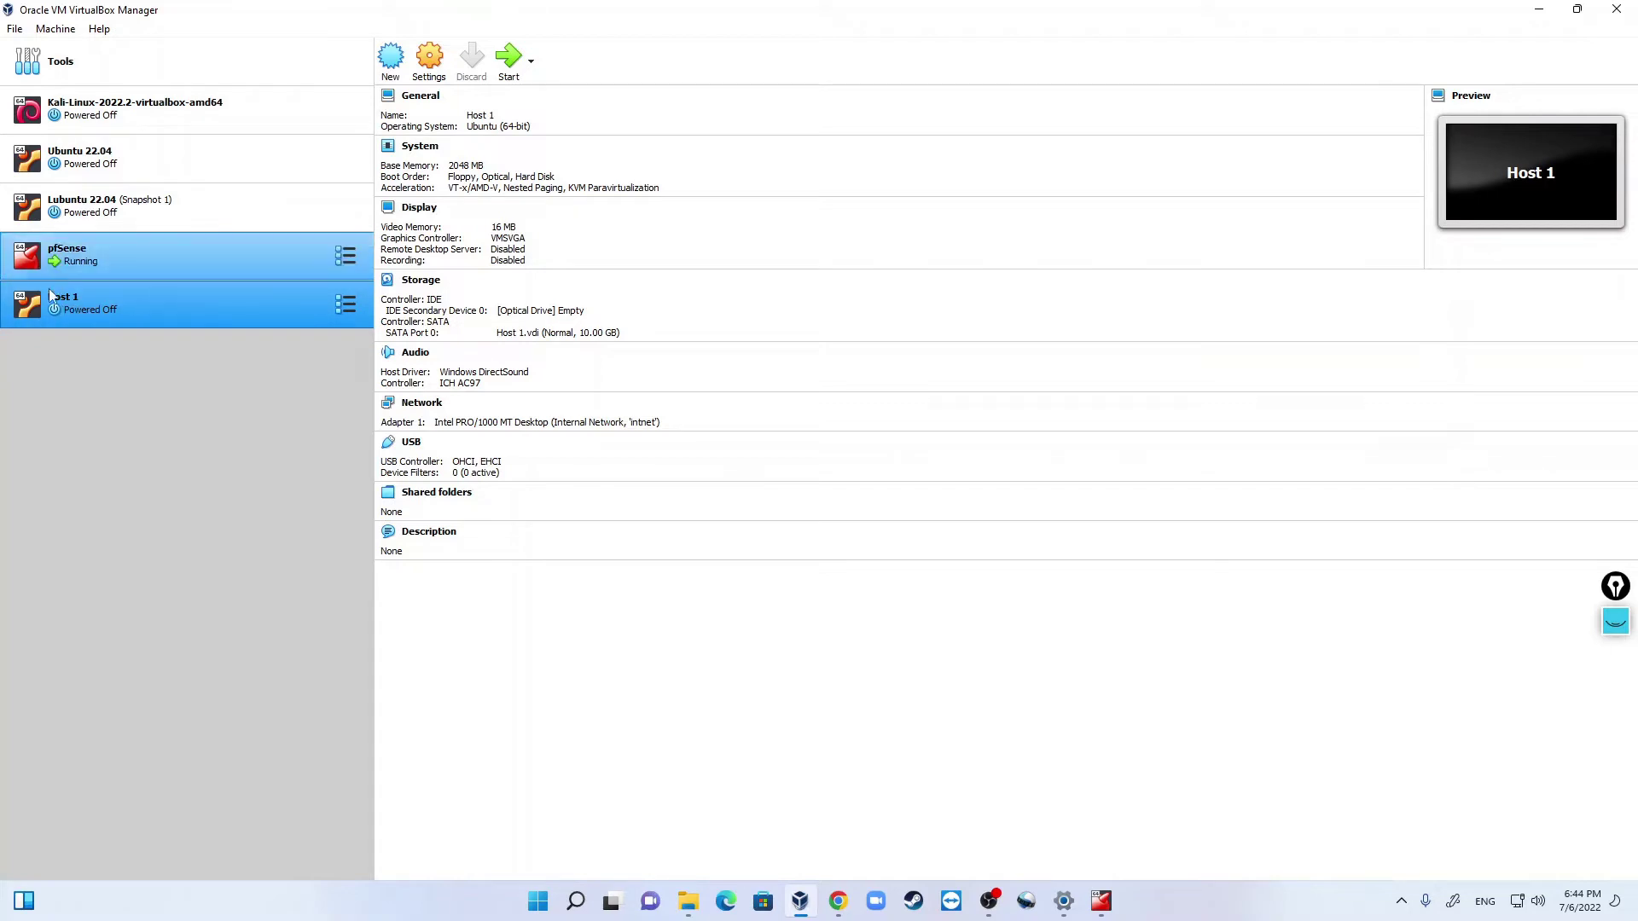
left_click(72, 312)
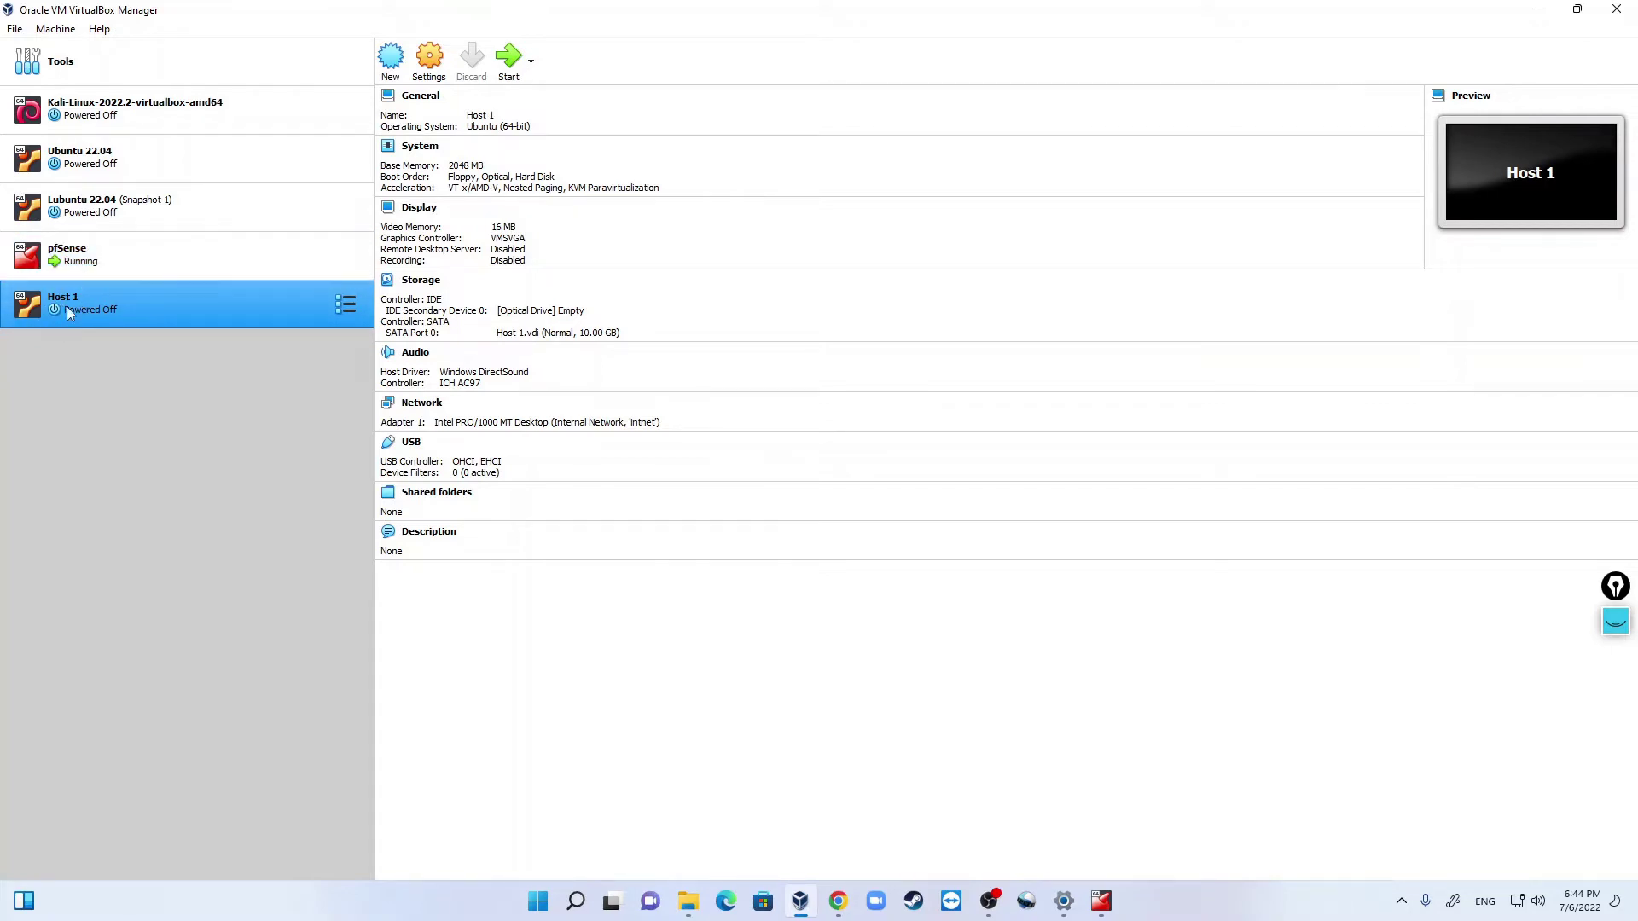
left_click(431, 62)
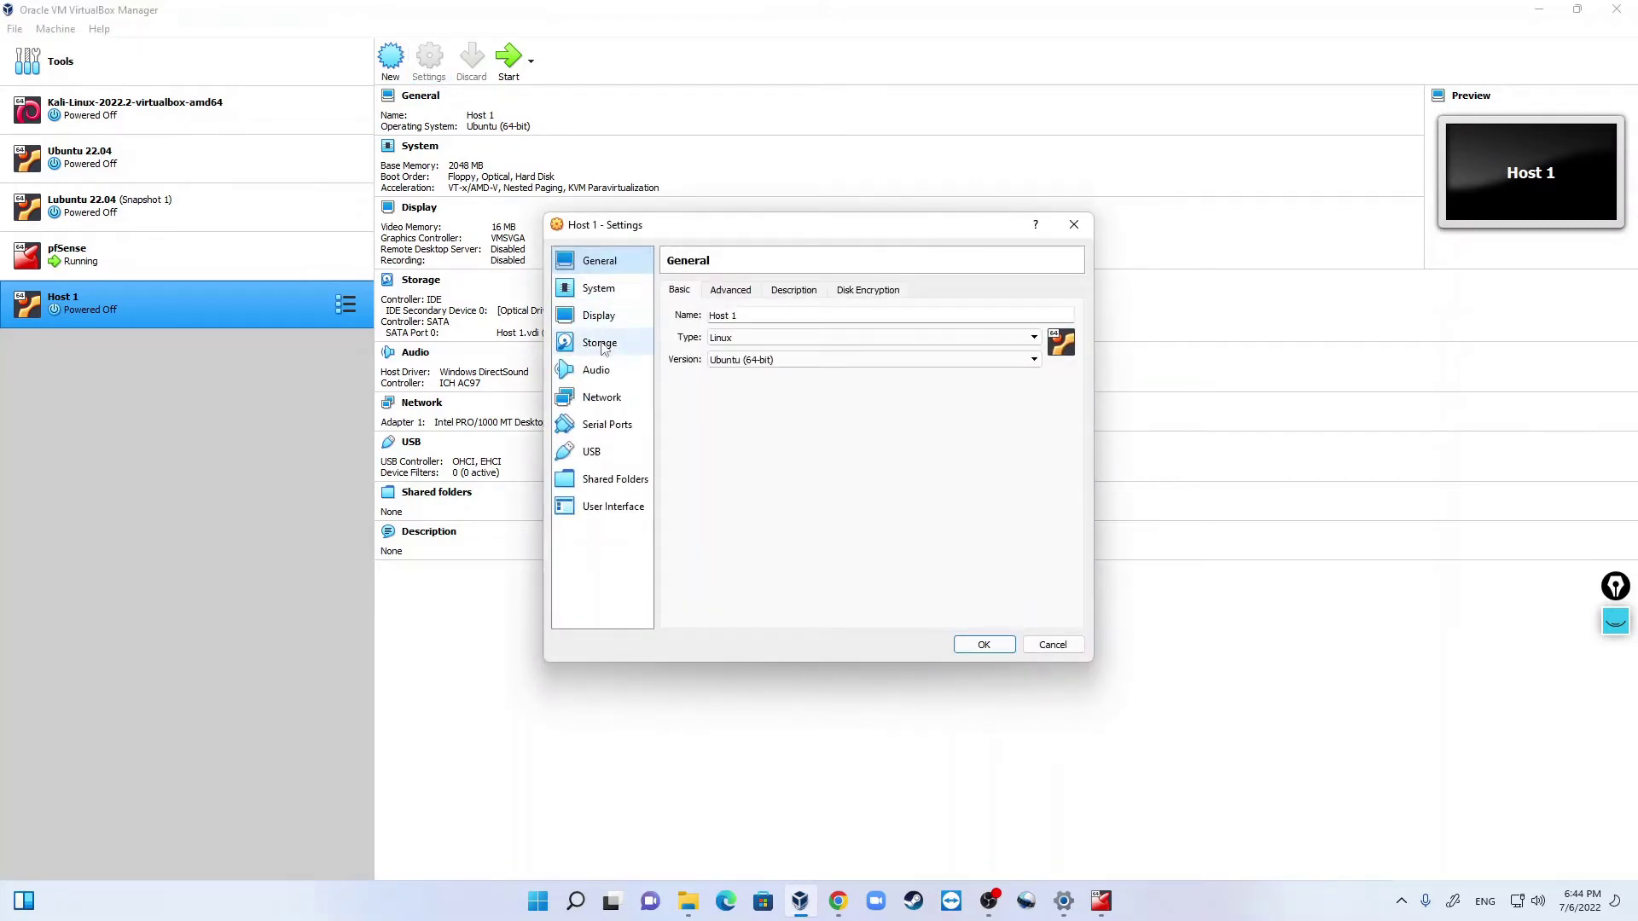
left_click(602, 345)
left_click(713, 331)
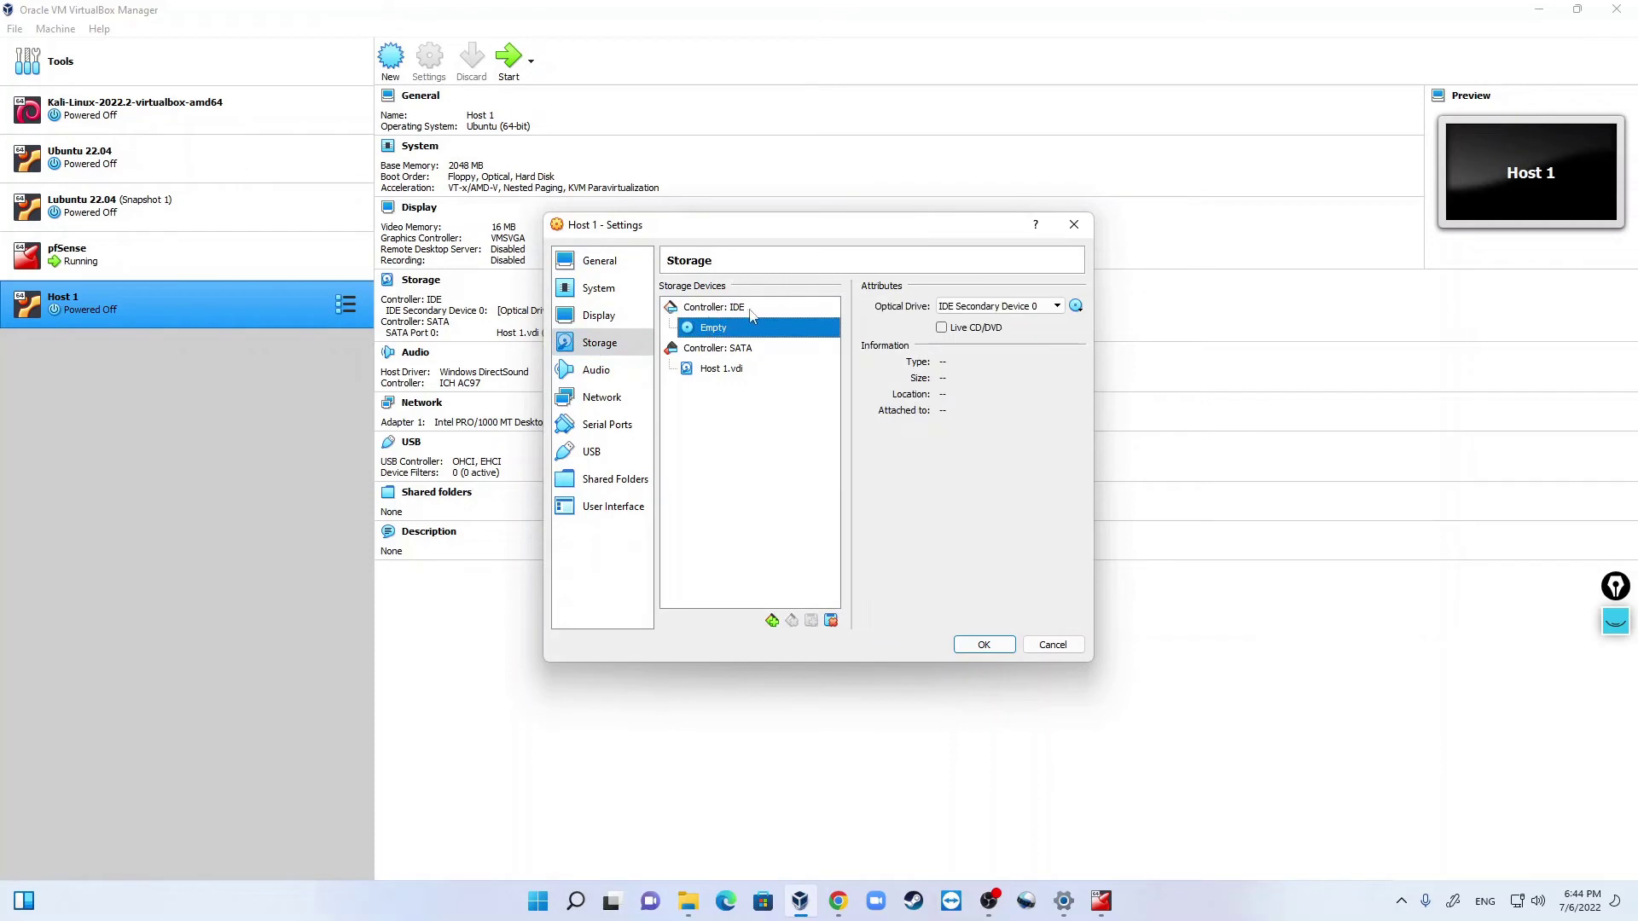
left_click(1075, 306)
left_click(1137, 346)
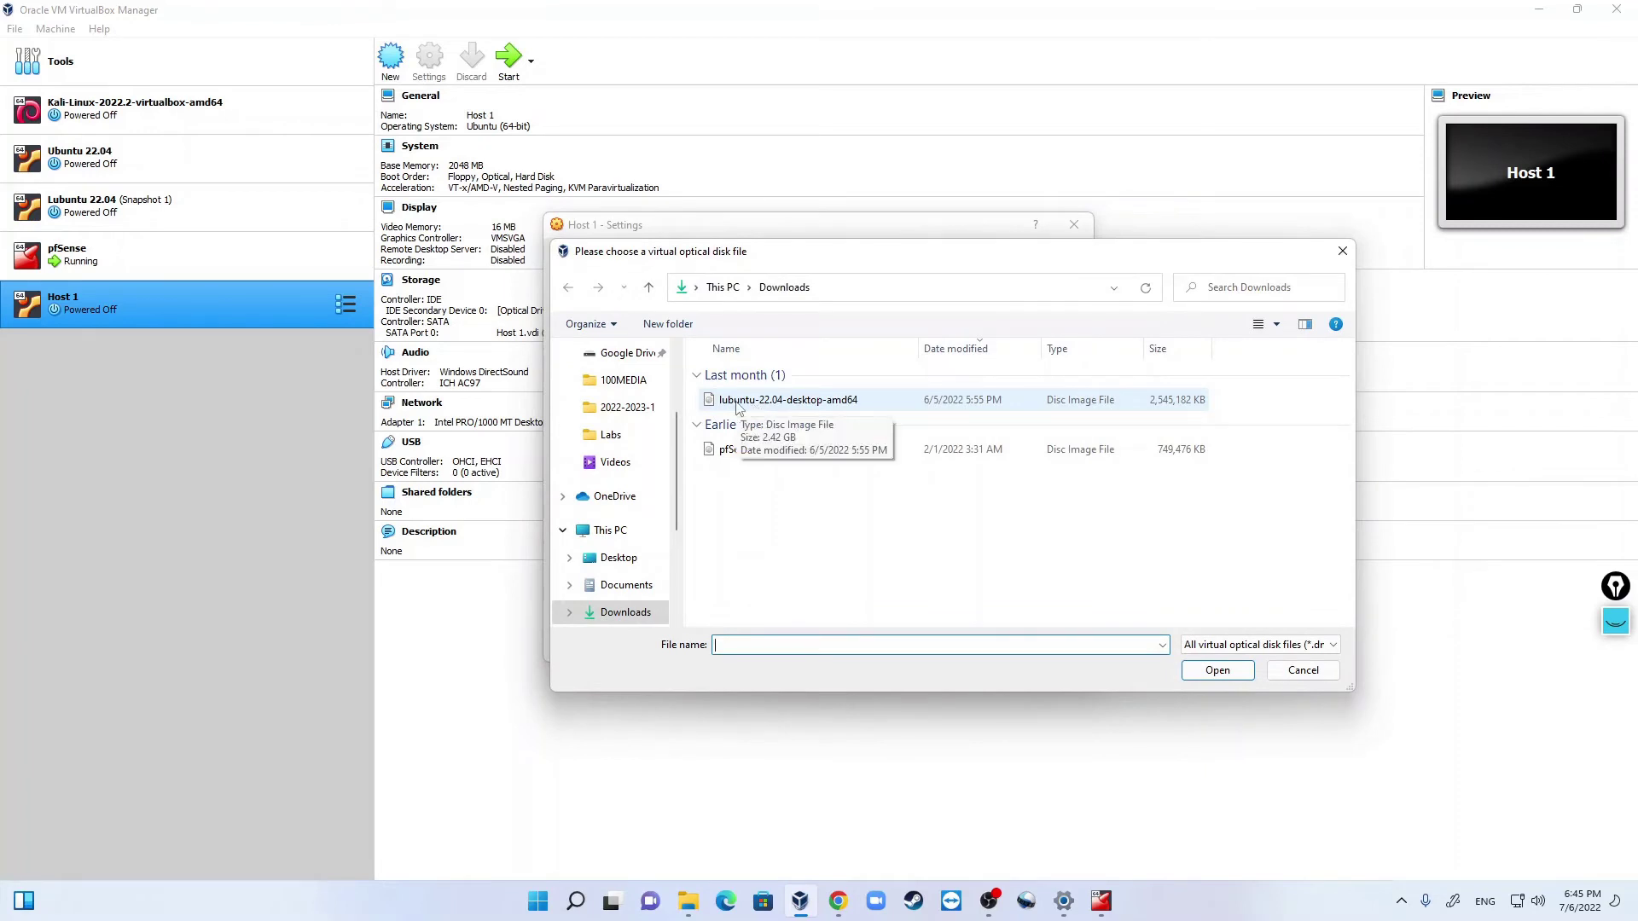
left_click(738, 406)
left_click(1217, 670)
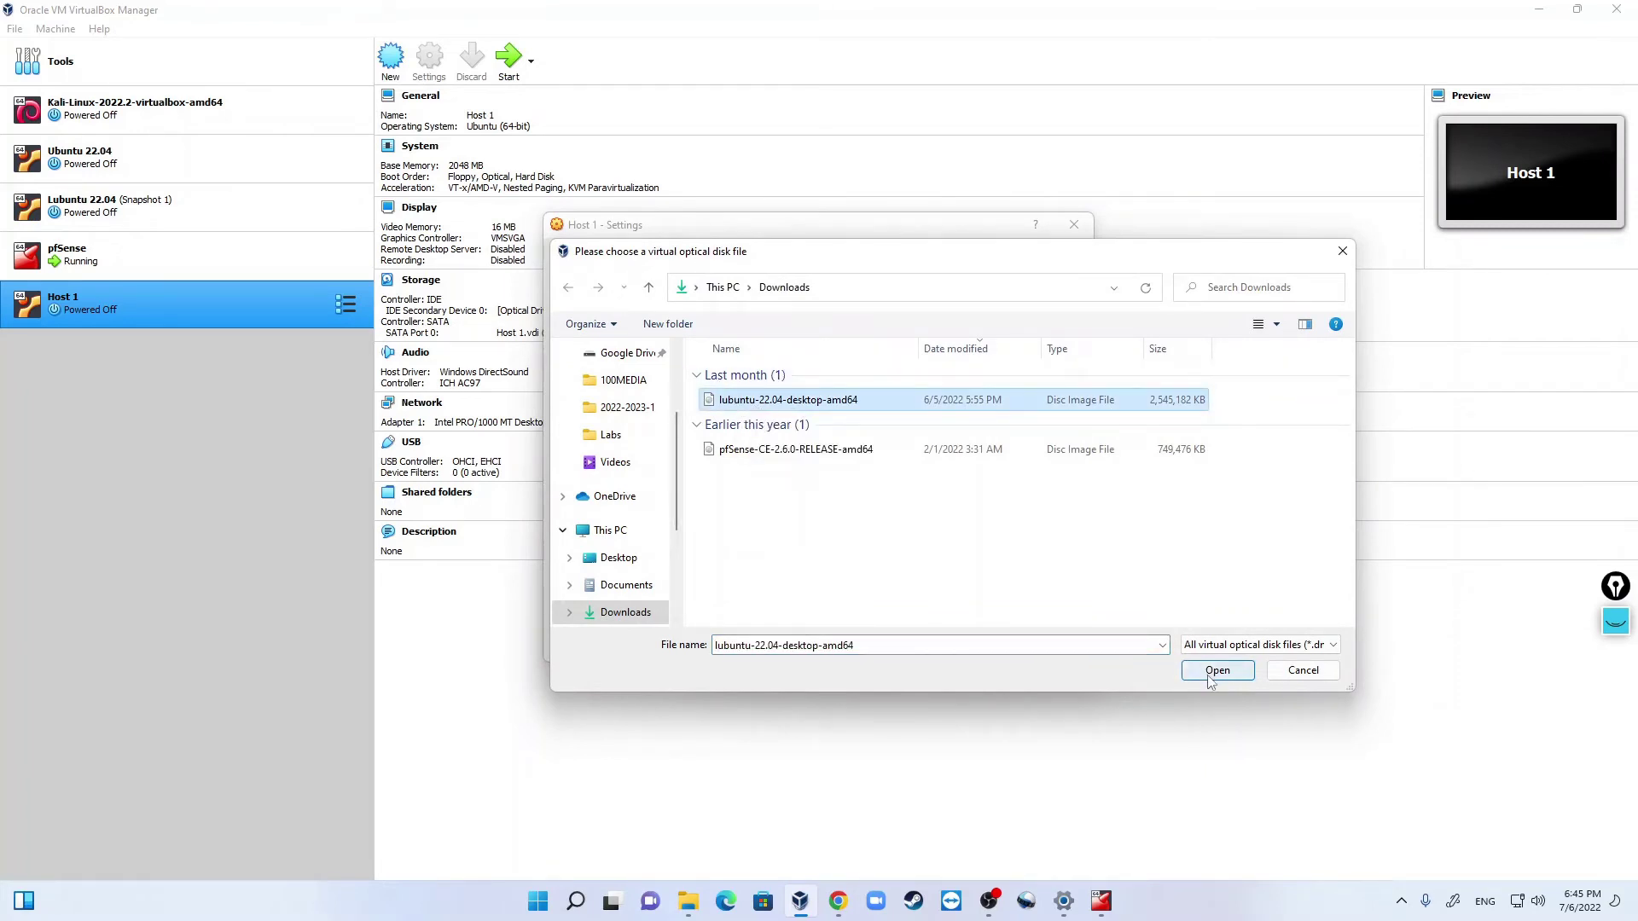
left_click(985, 646)
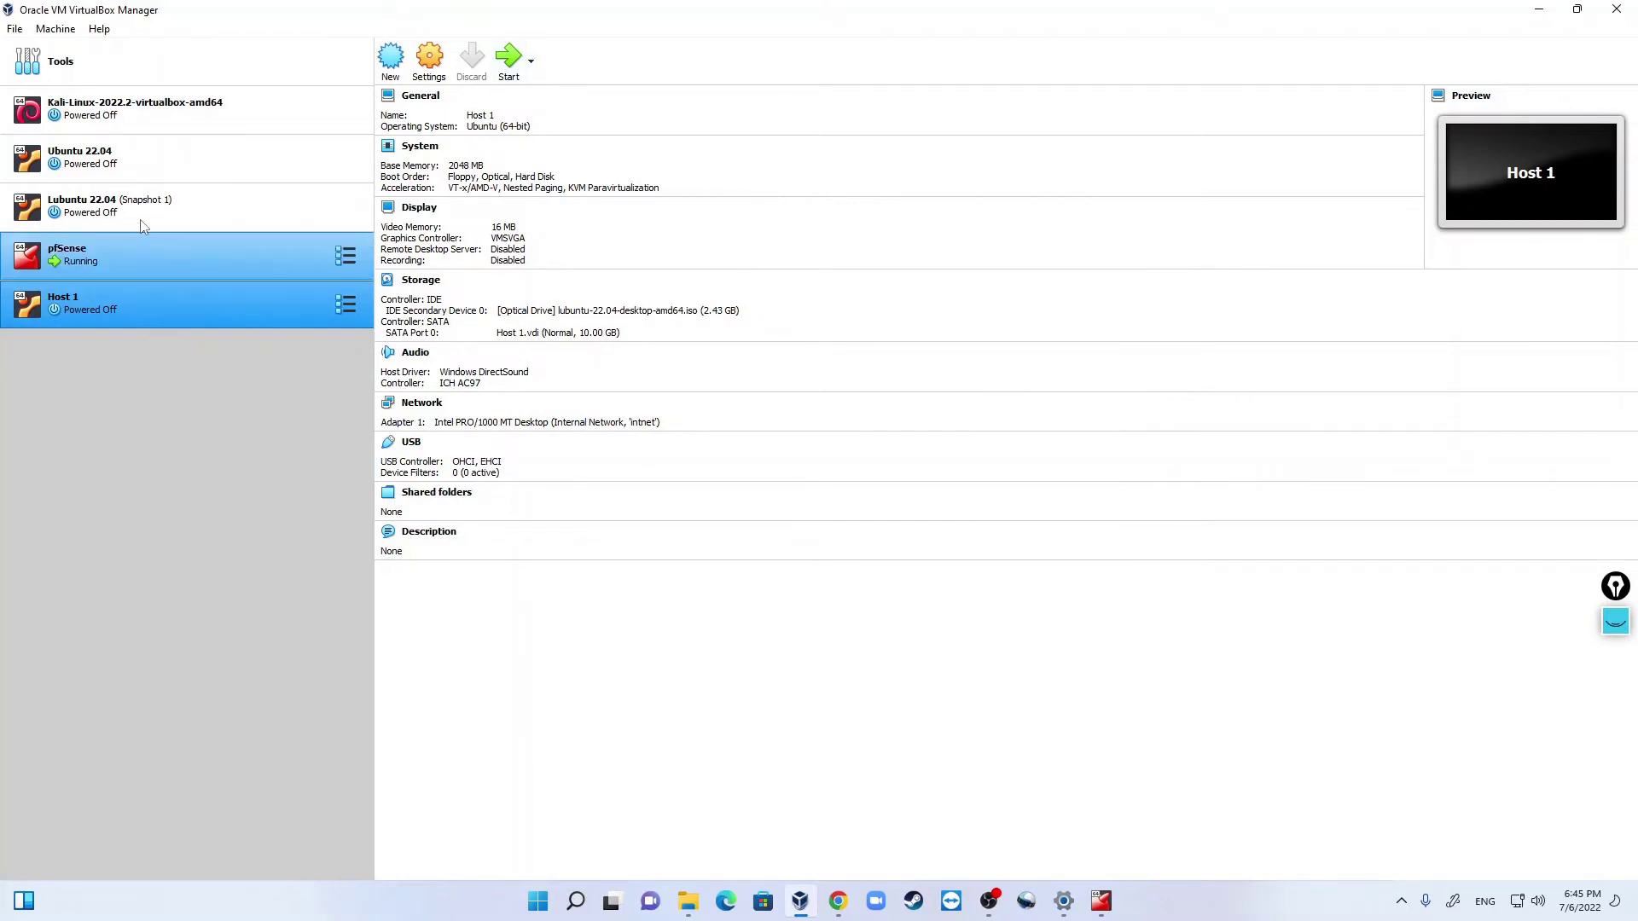
Start Host 1, boot the 'Try or Install Lubuntu' entry, and maximize the VM window
left_click(508, 58)
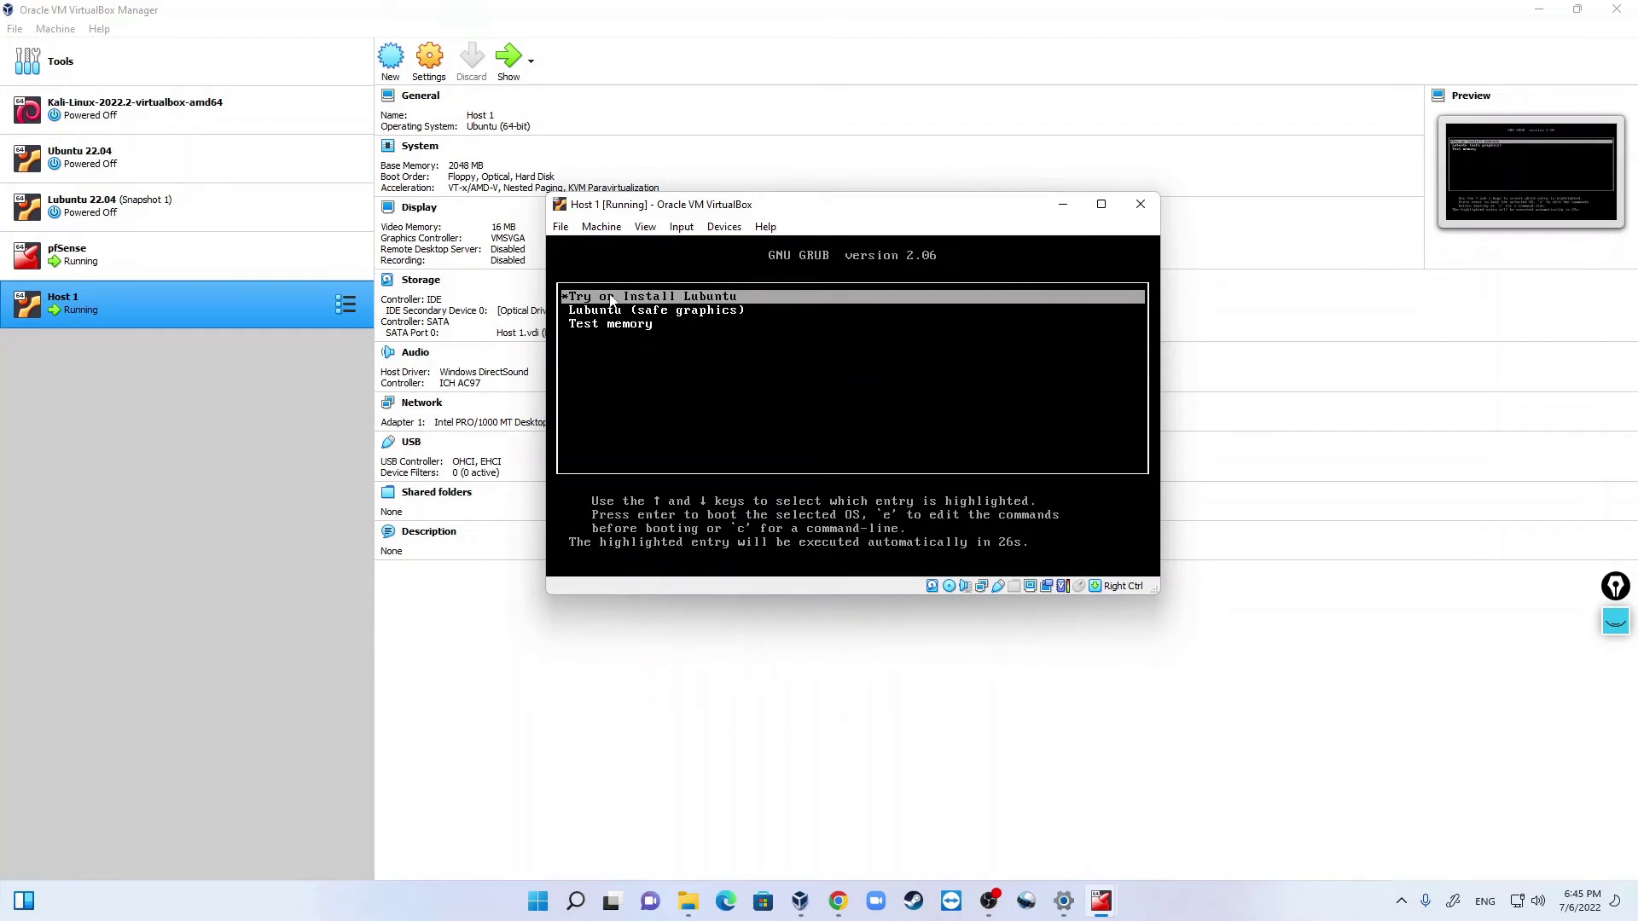
key("Return")
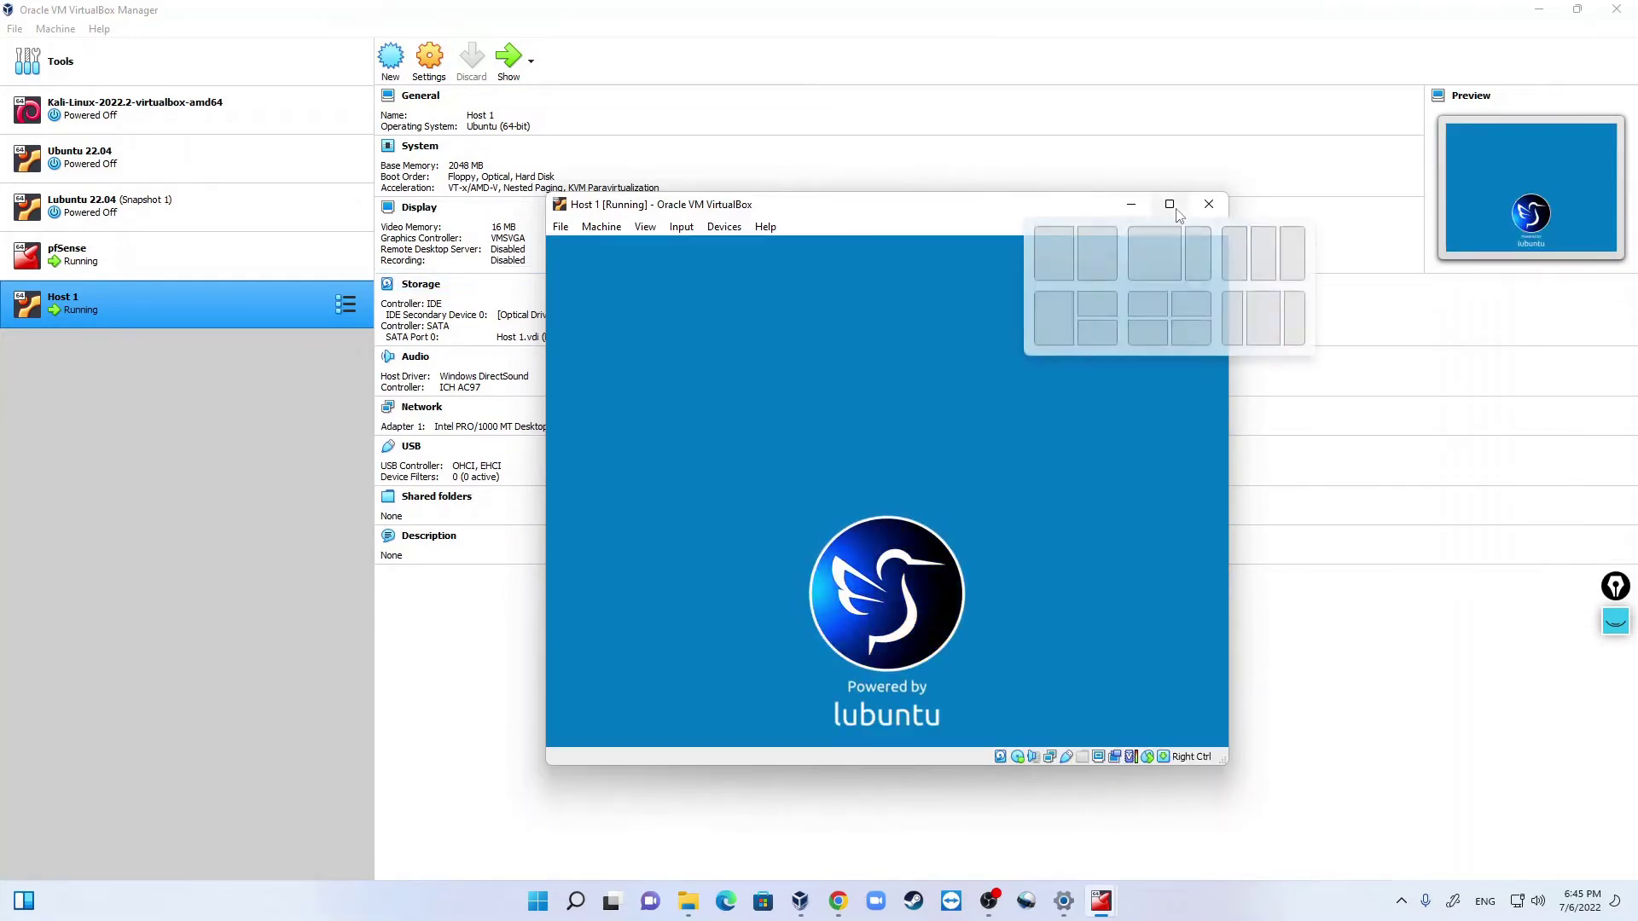
left_click(1171, 206)
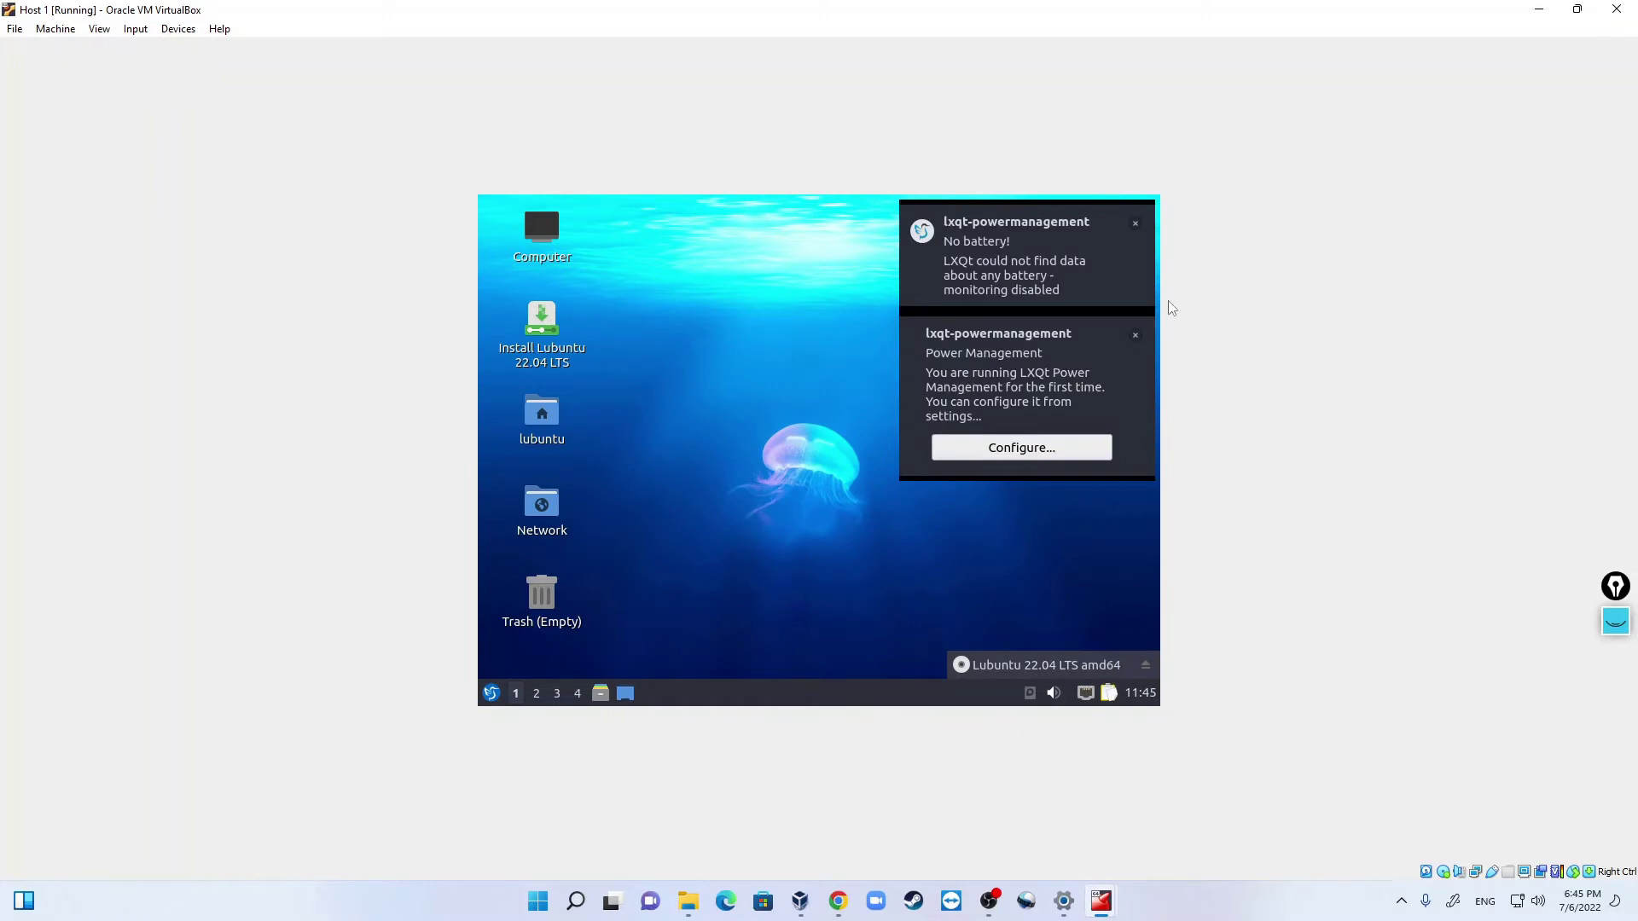
Dismiss the power and battery notifications and open the LXQt Monitor settings
left_click(1135, 334)
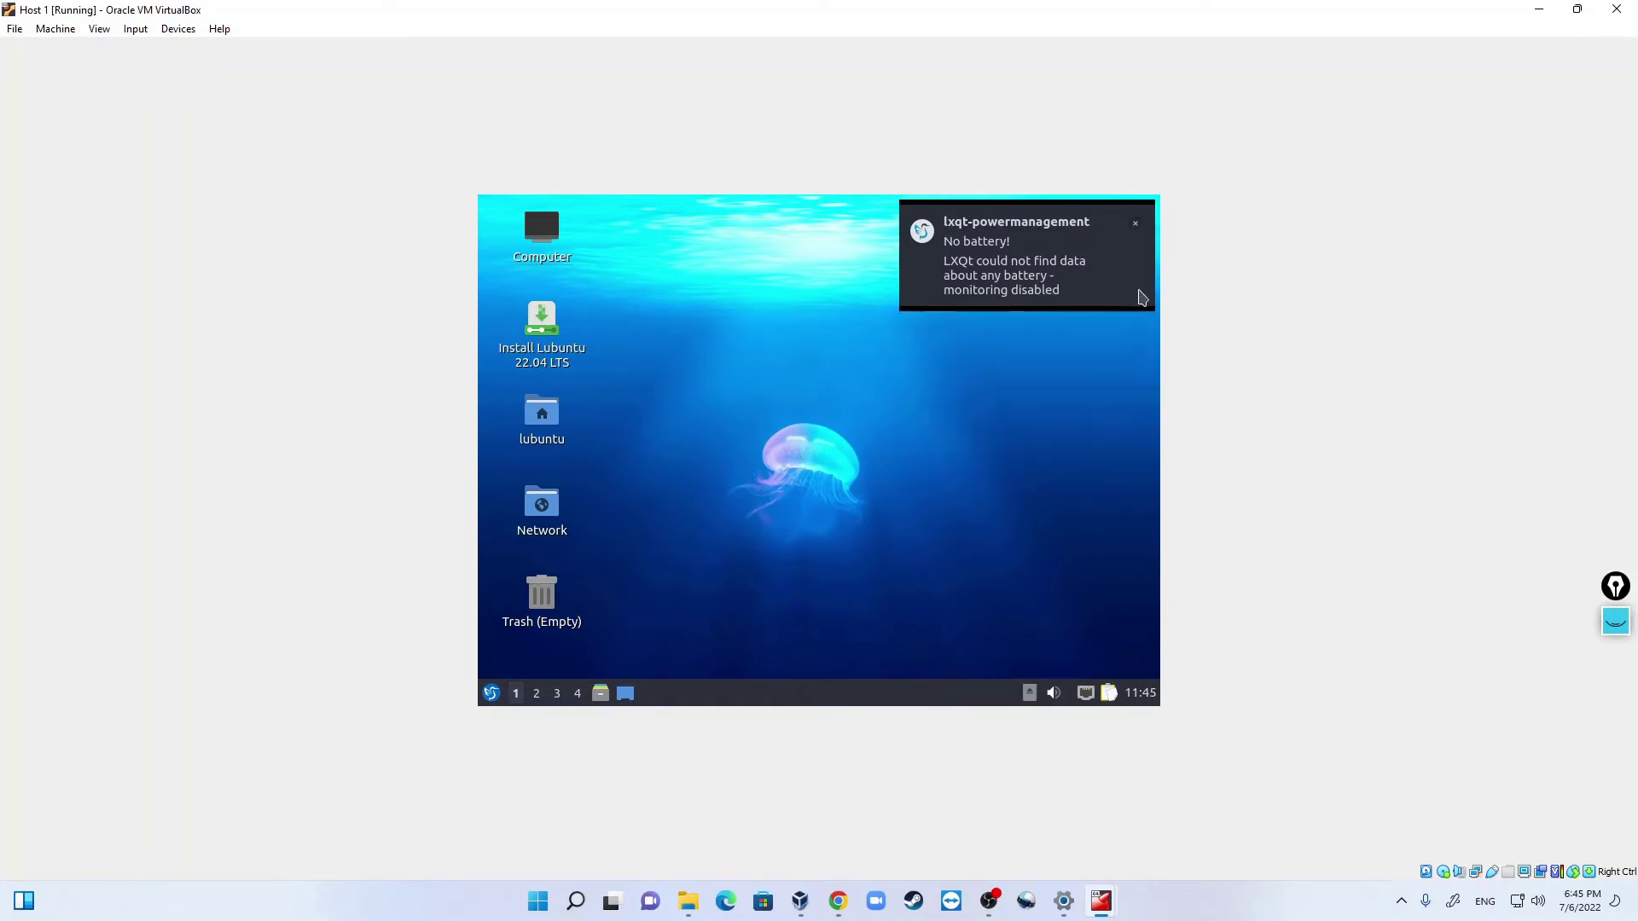
left_click(1136, 225)
left_click(491, 693)
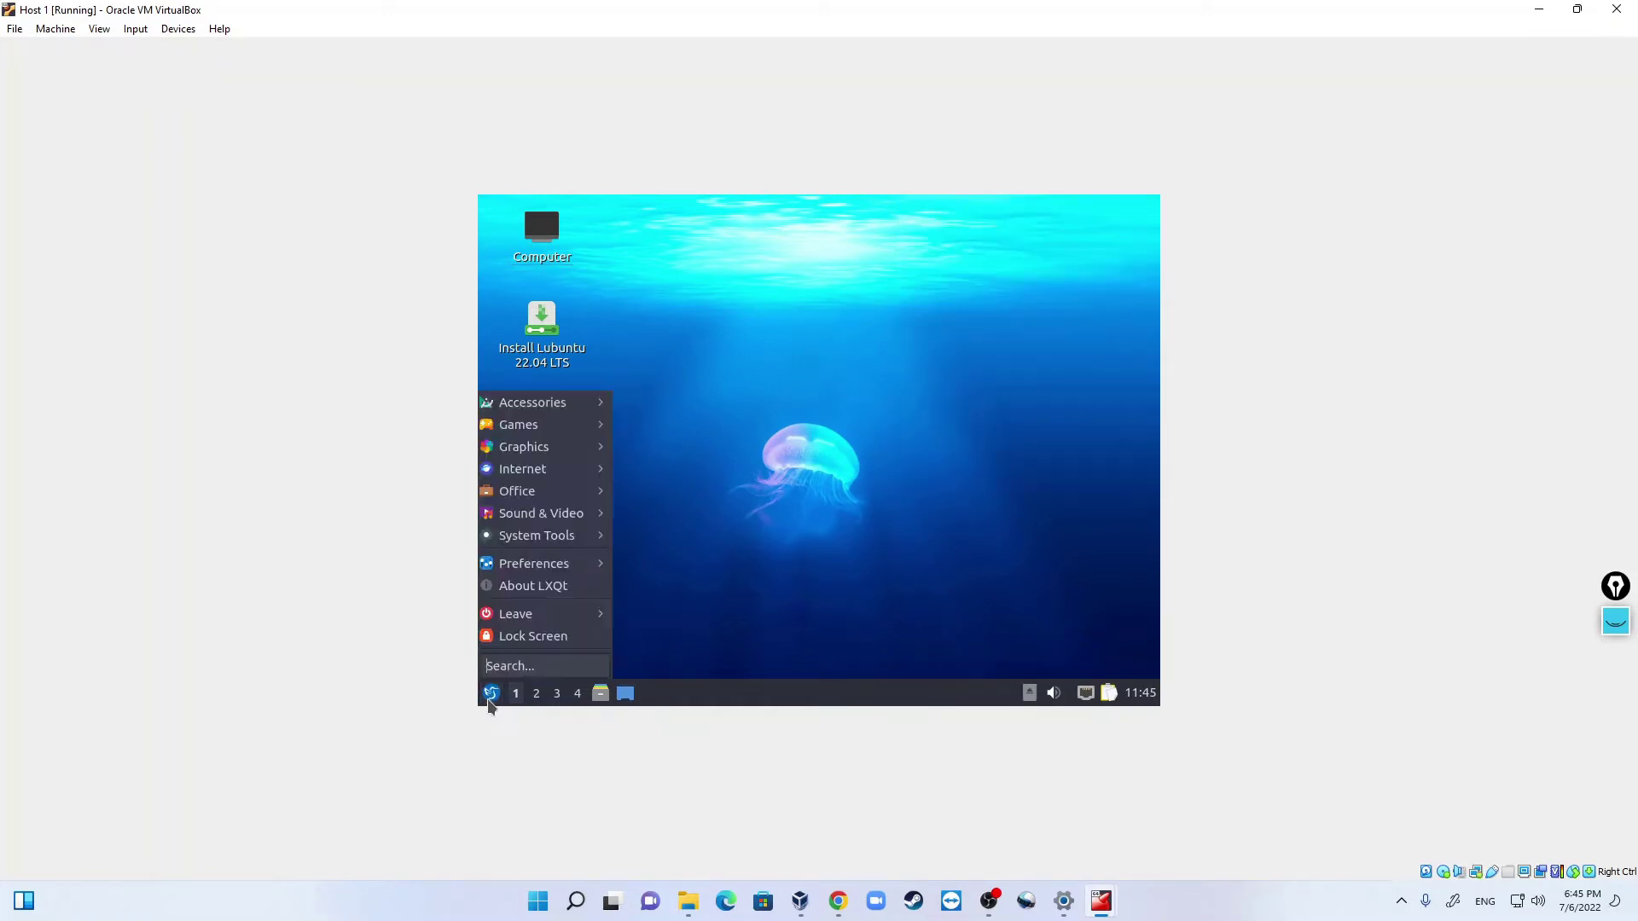
mouse_move(558, 563)
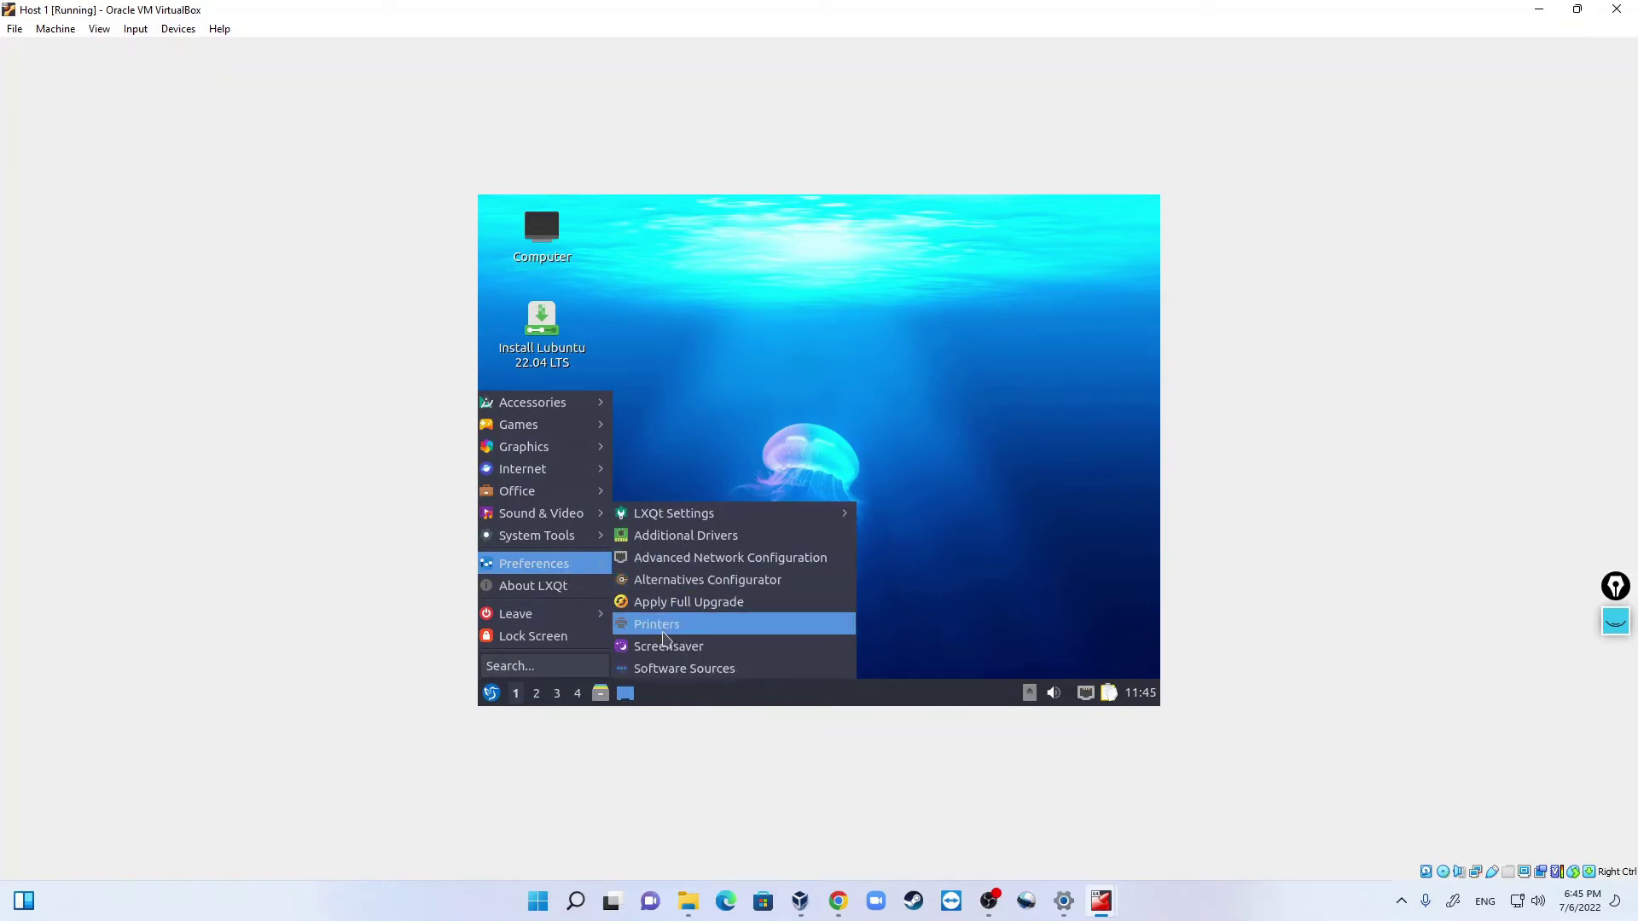
mouse_move(674, 514)
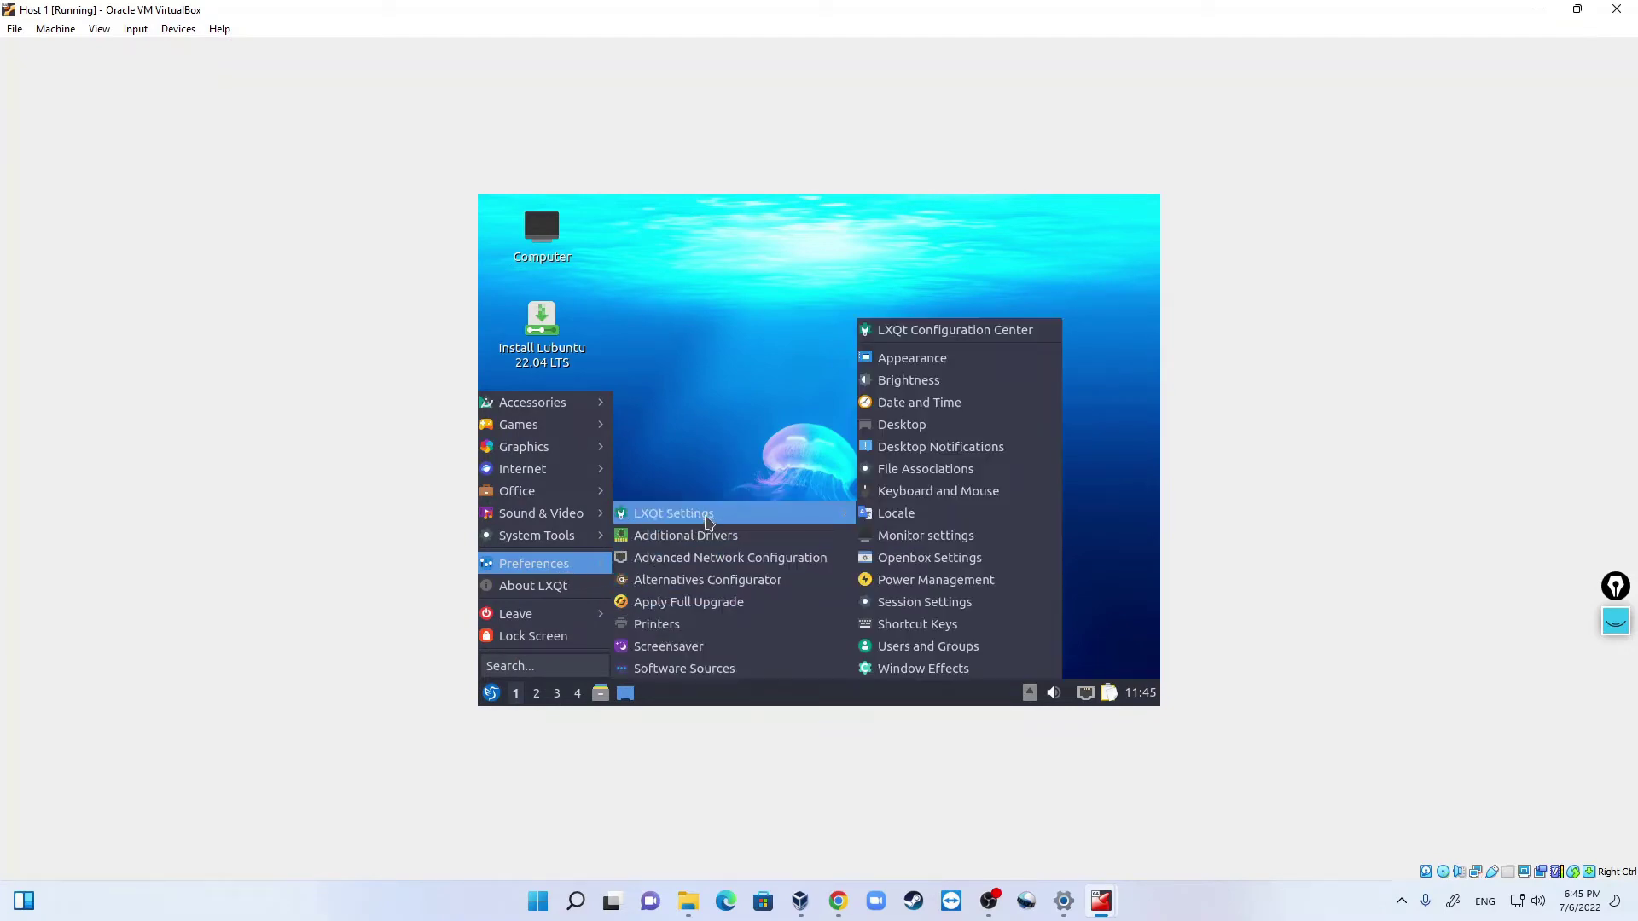
left_click(998, 537)
Set the guest display resolution to 1440x900, apply it and keep the change
left_click(924, 429)
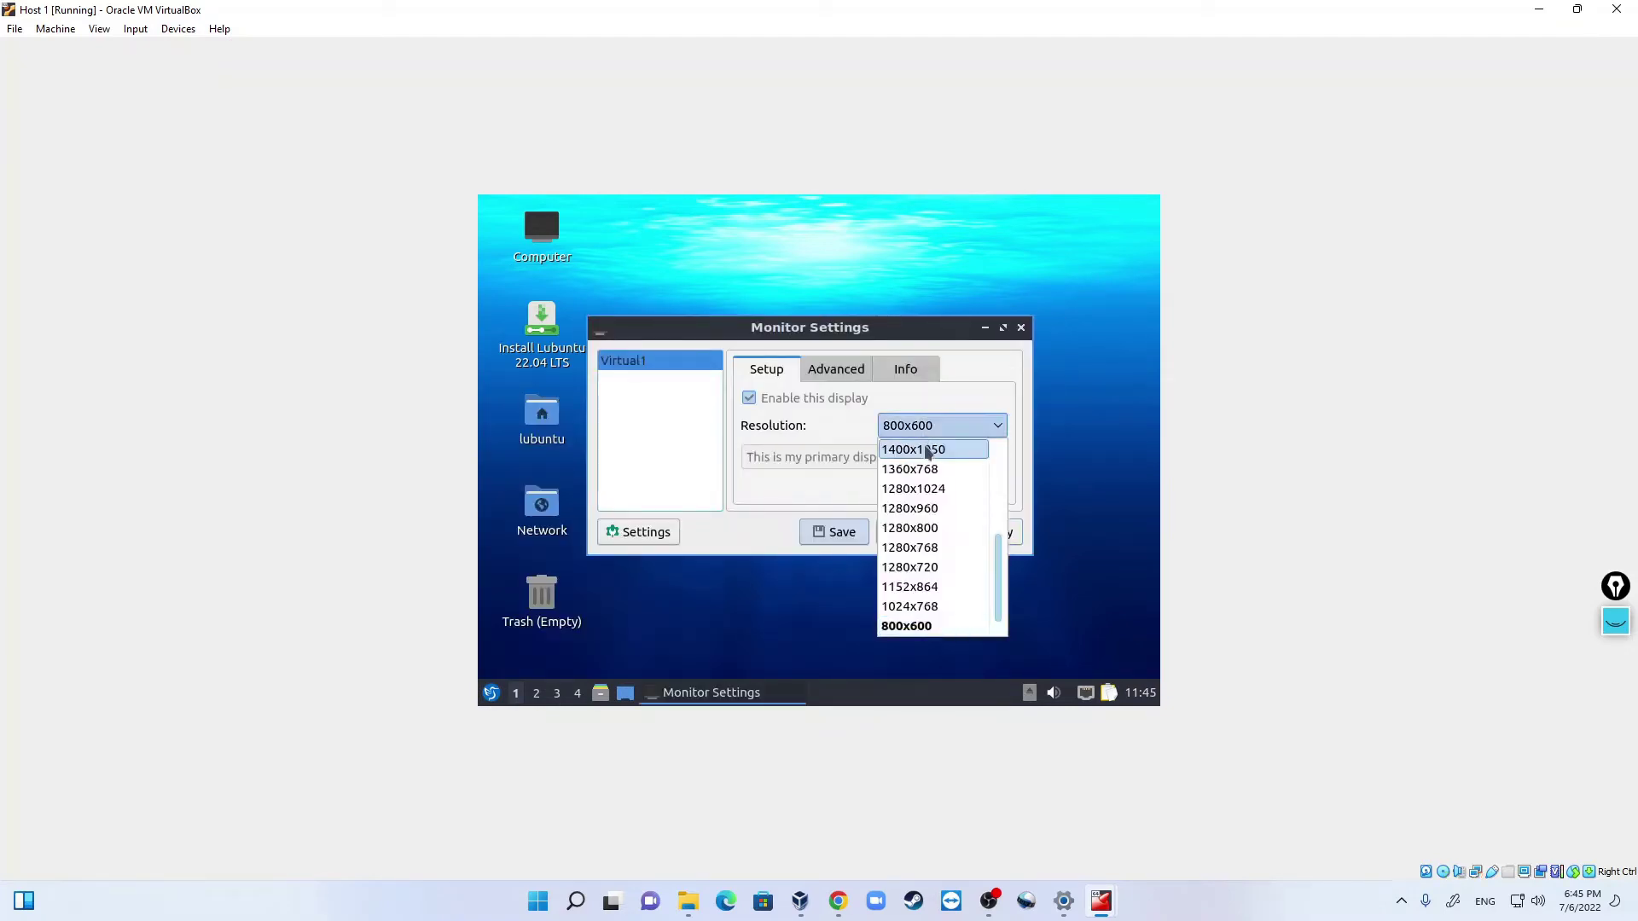
scroll(934, 512, "up", 1)
left_click(913, 449)
left_click(1011, 531)
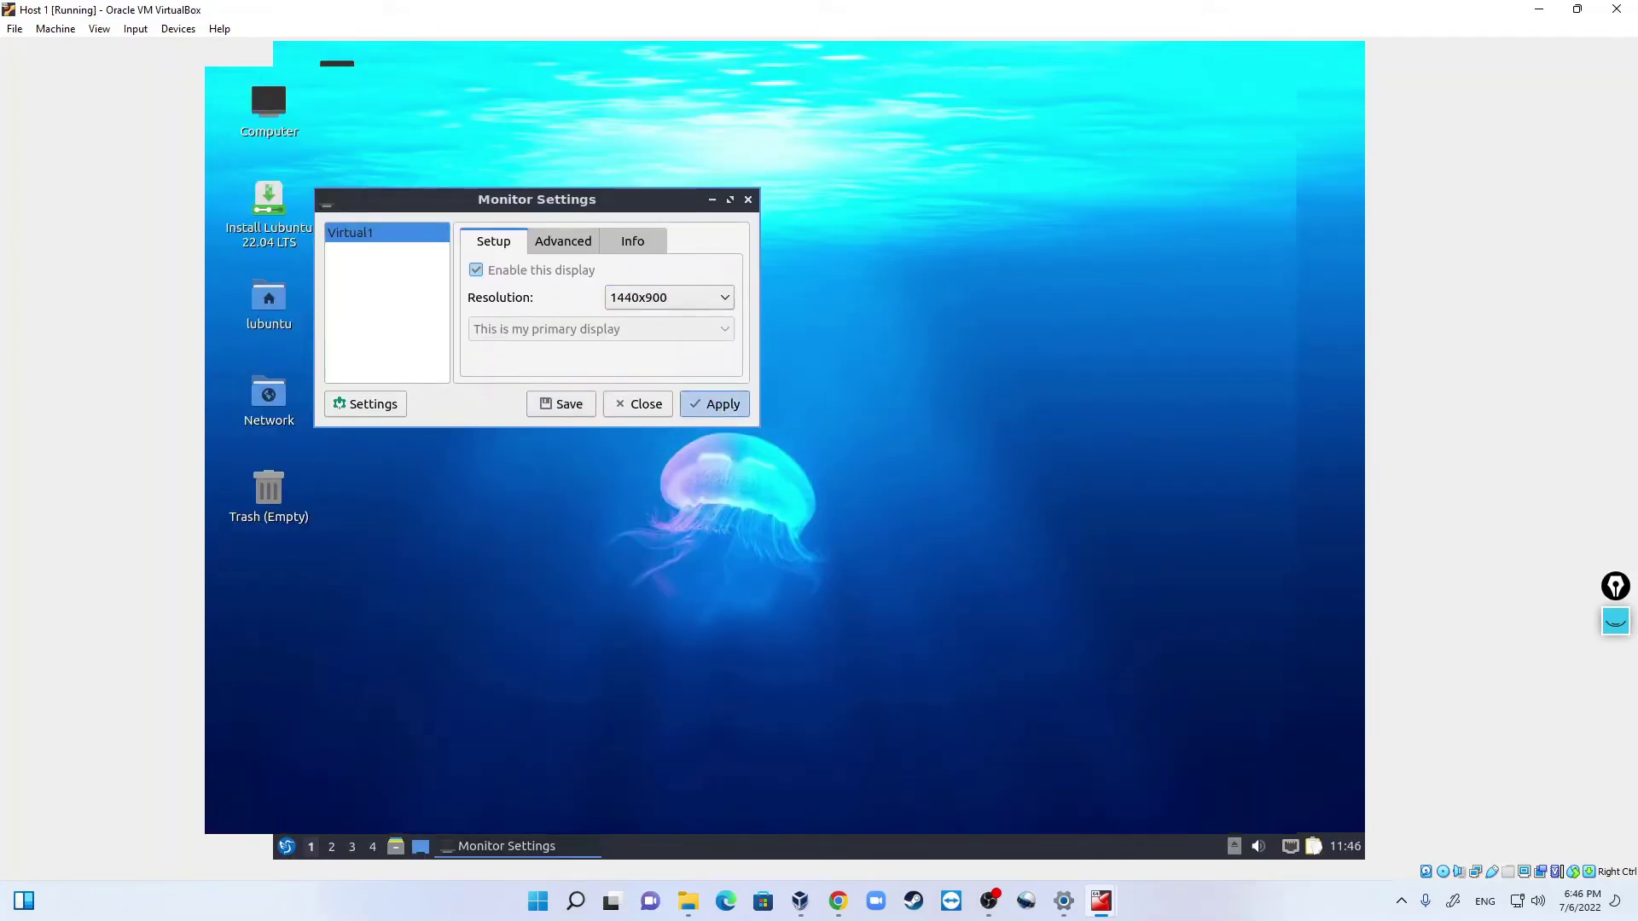
left_click(825, 472)
left_click(640, 404)
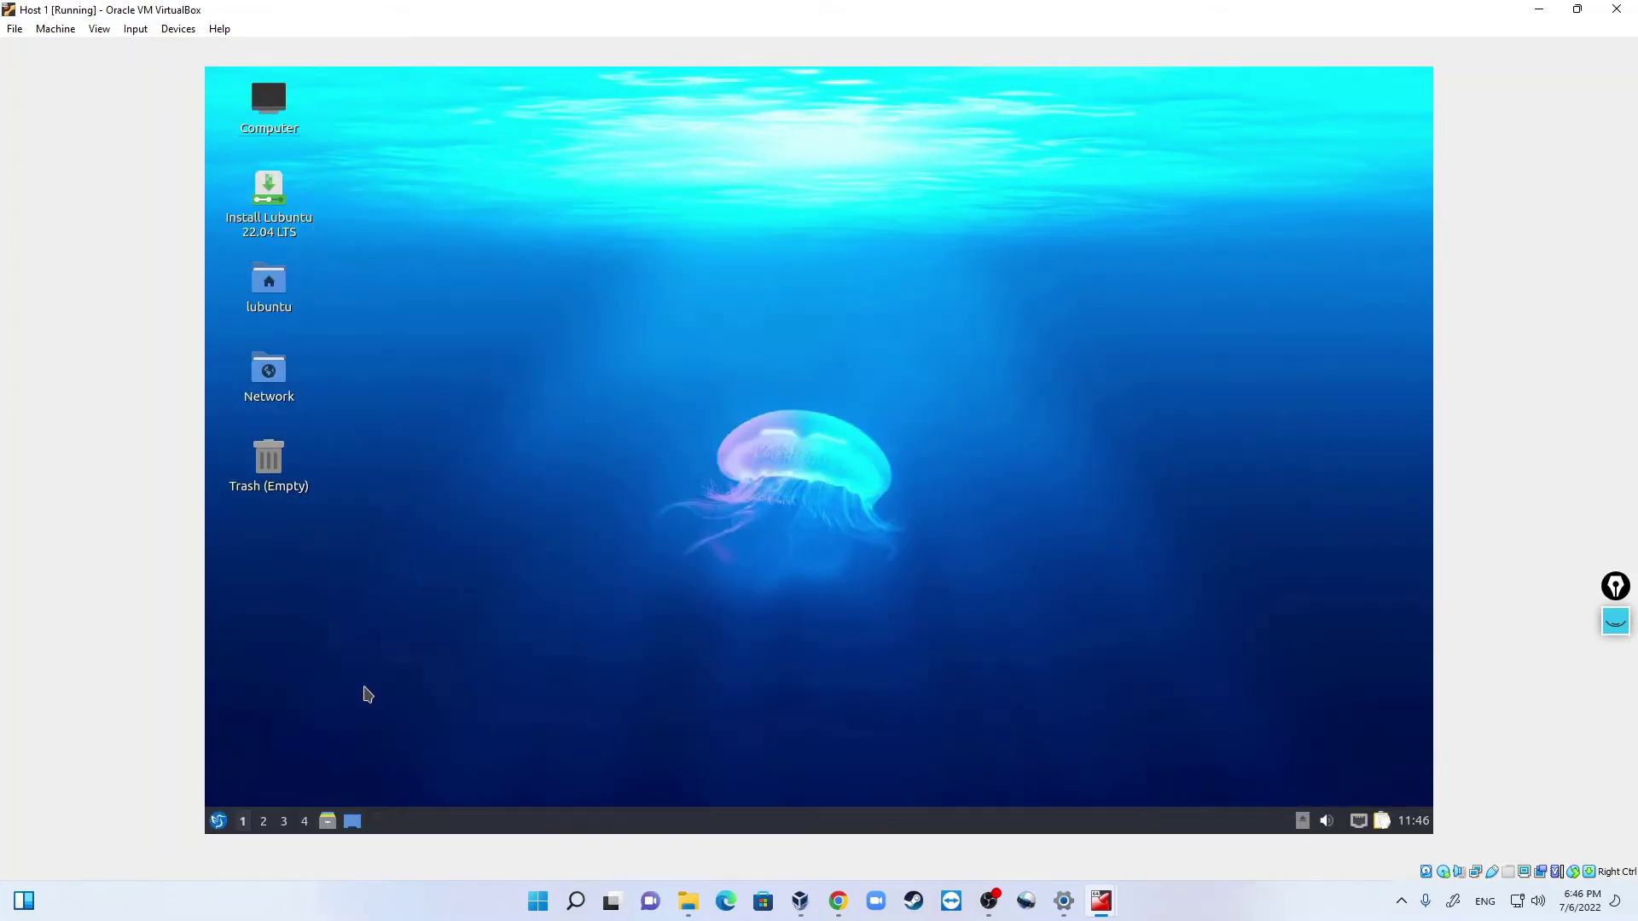
left_click(226, 821)
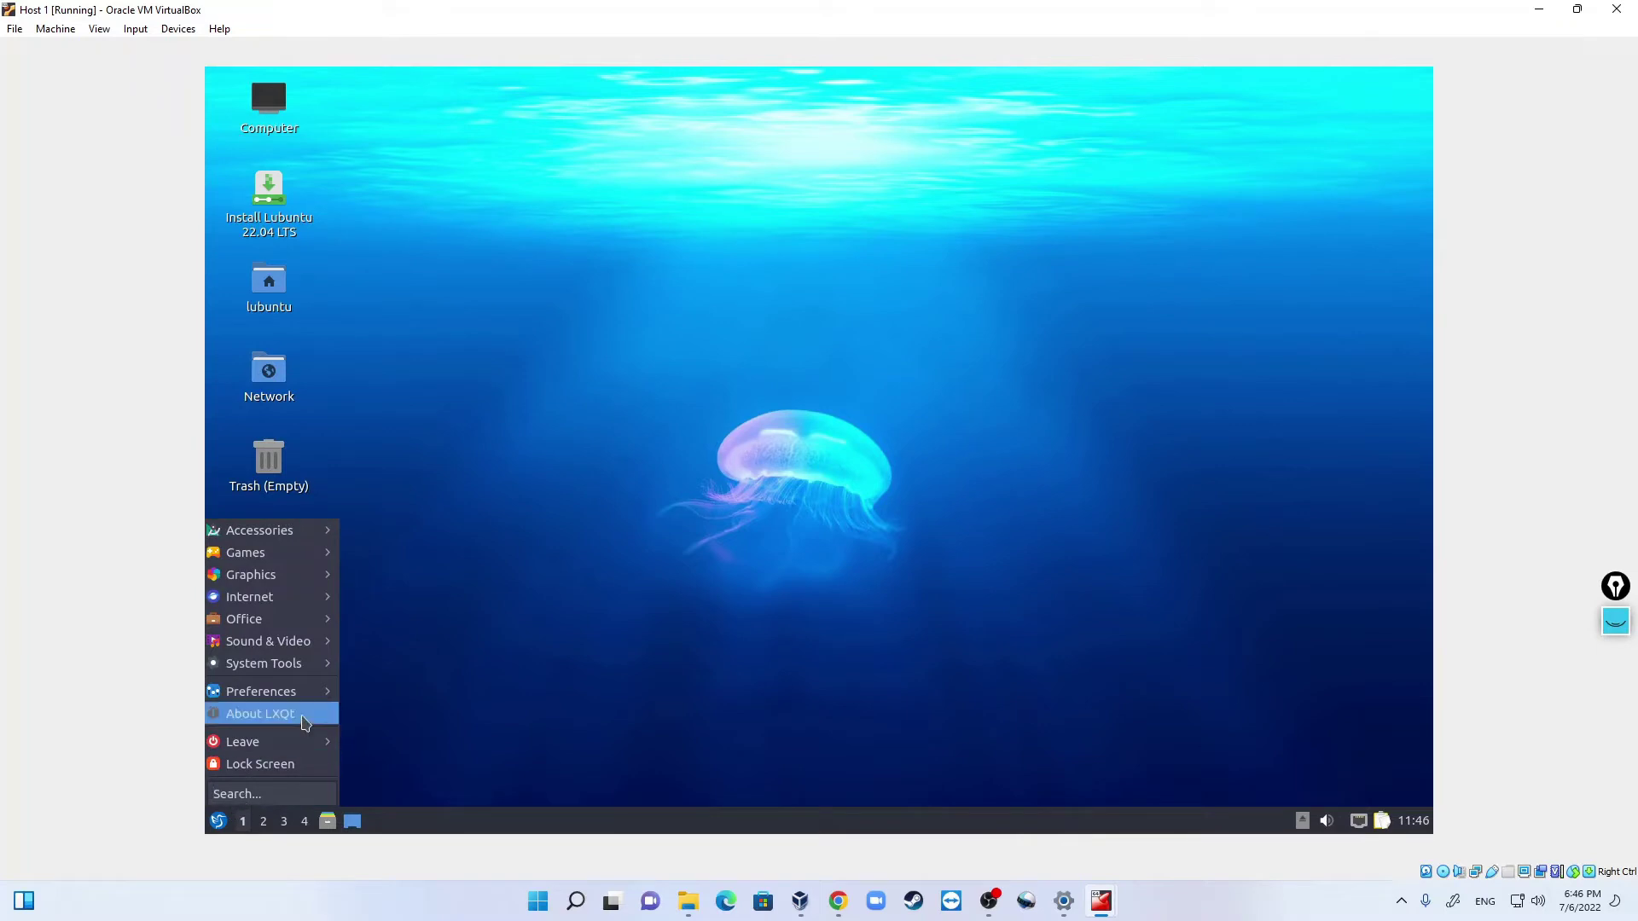
mouse_move(313, 703)
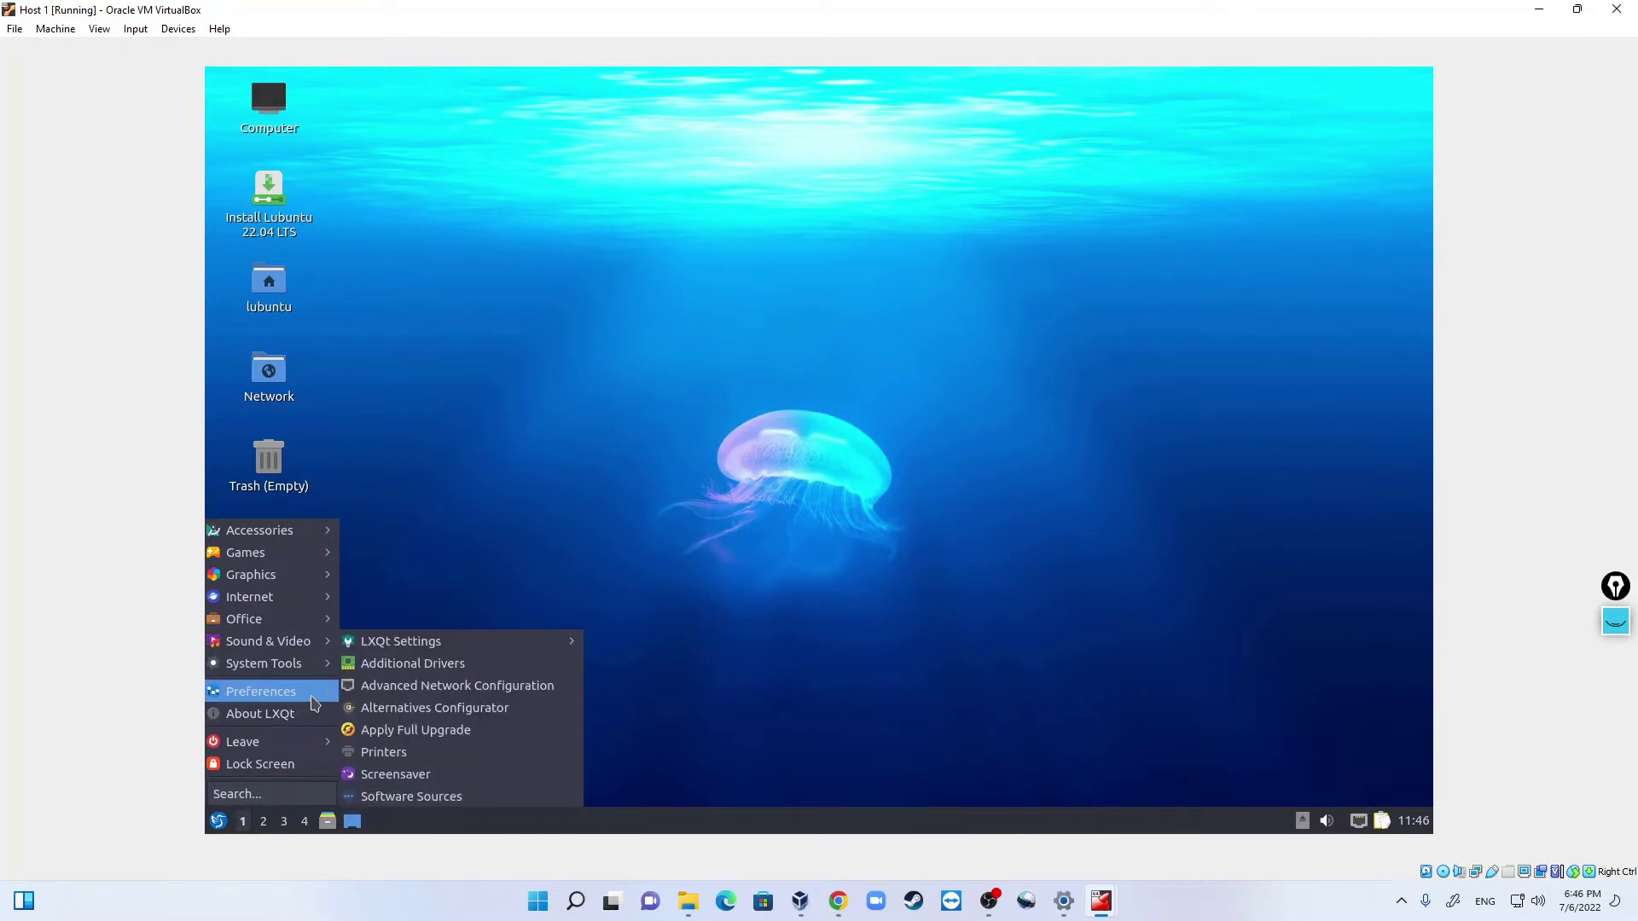
Run 'ip a' in QTerminal and highlight Host 1's enp0s3 address 192.168.1.100
mouse_move(314, 669)
left_click(426, 730)
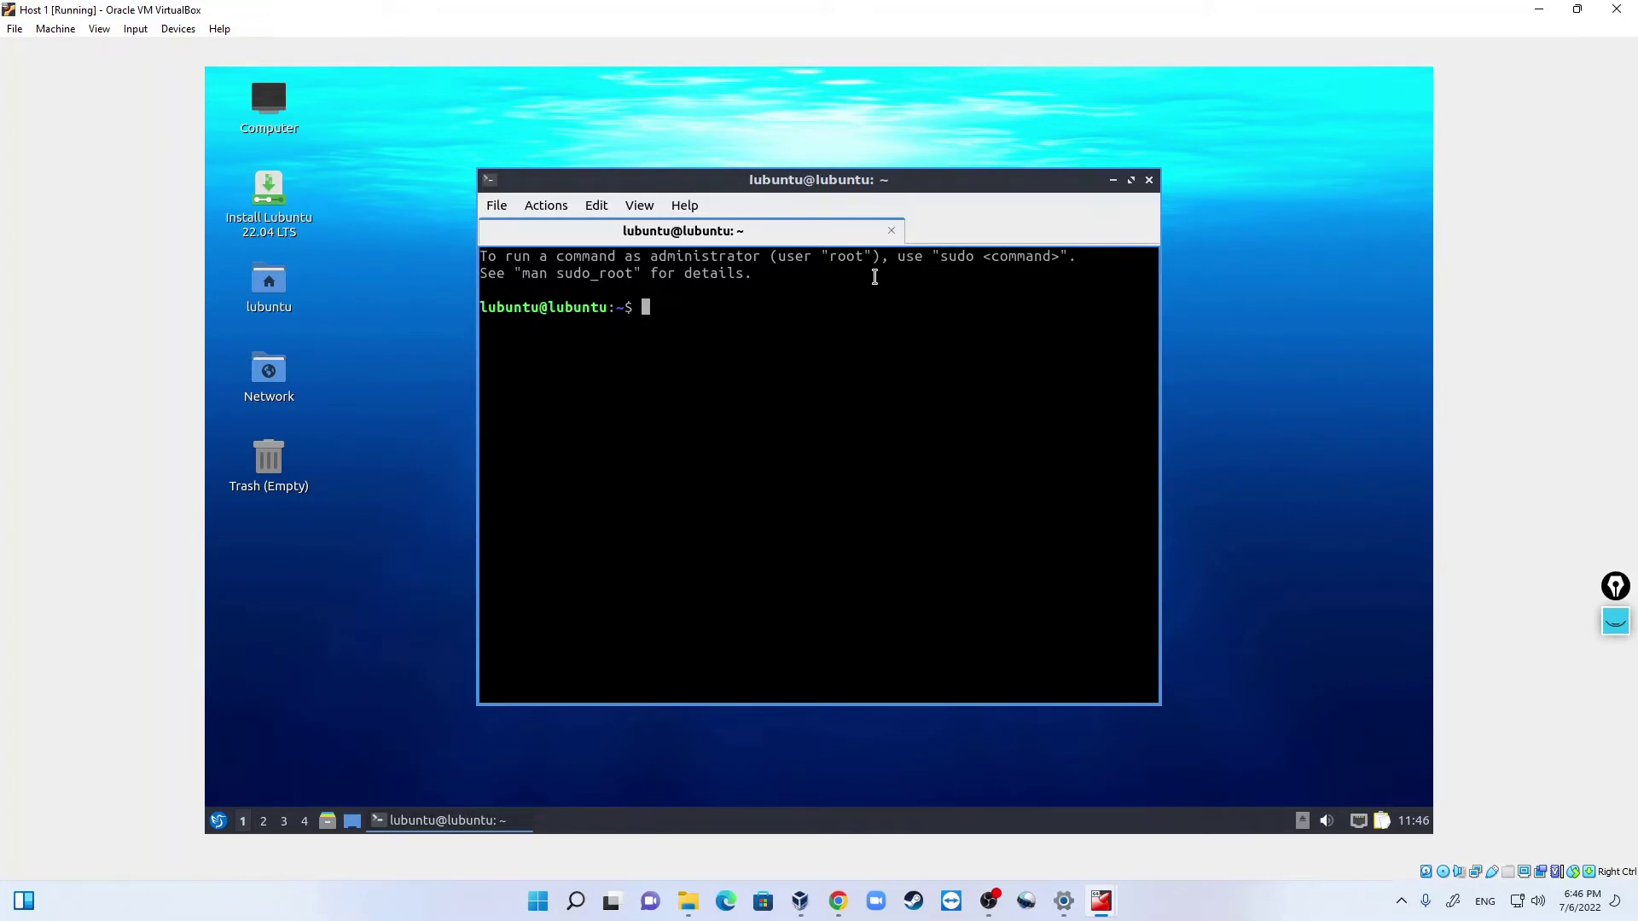
type("ip a")
key("Return")
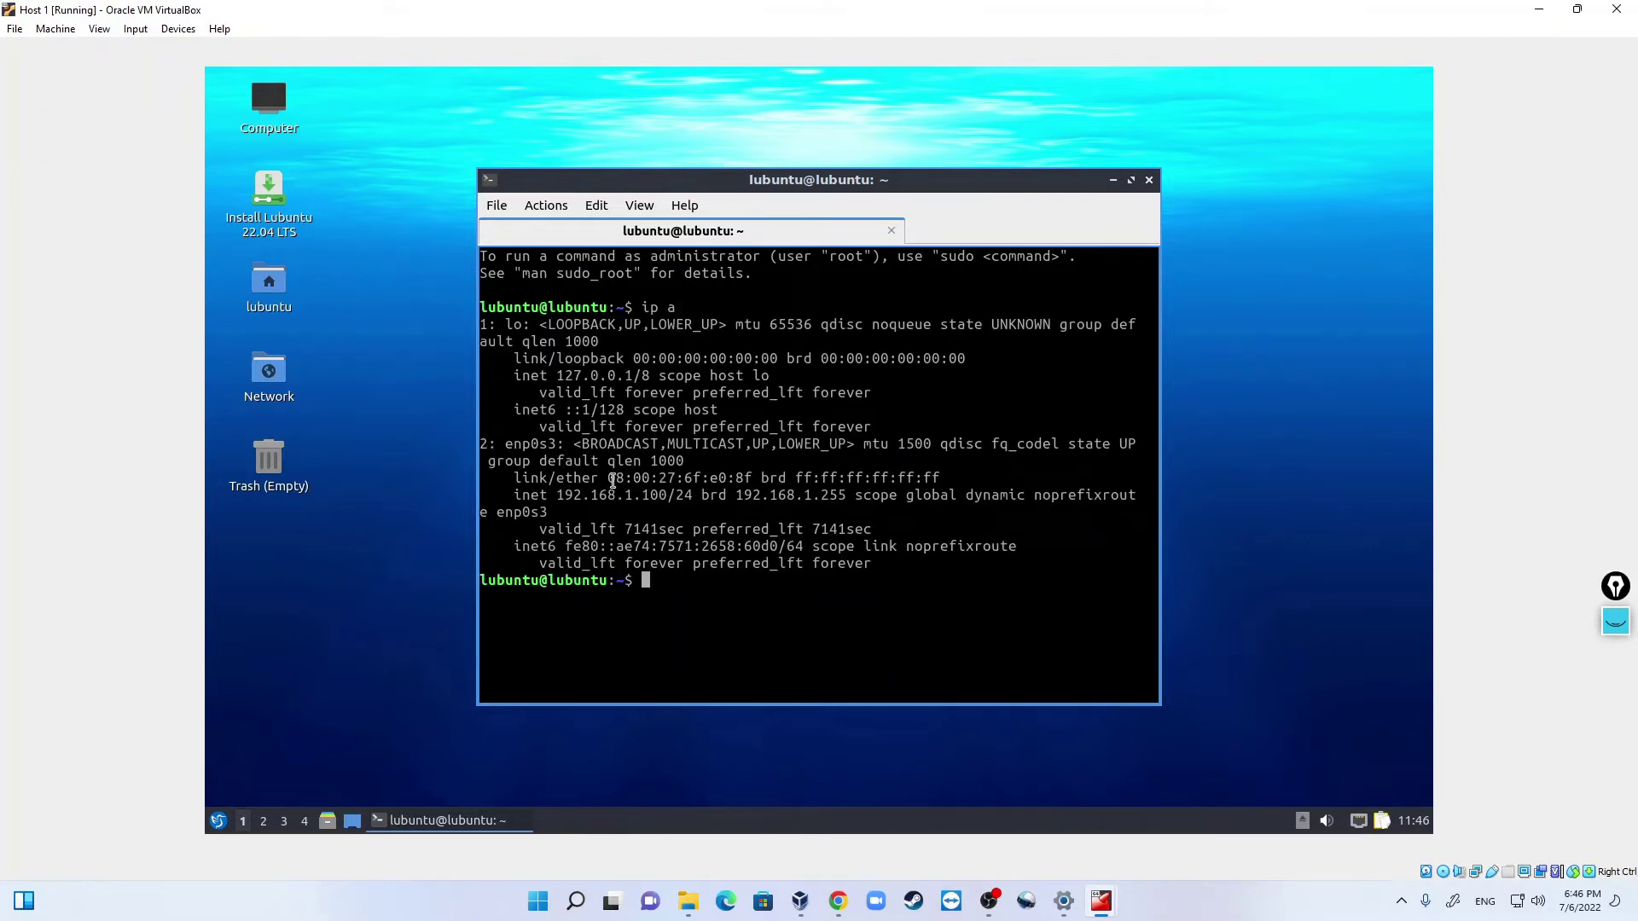
left_click_drag(556, 494, 667, 493)
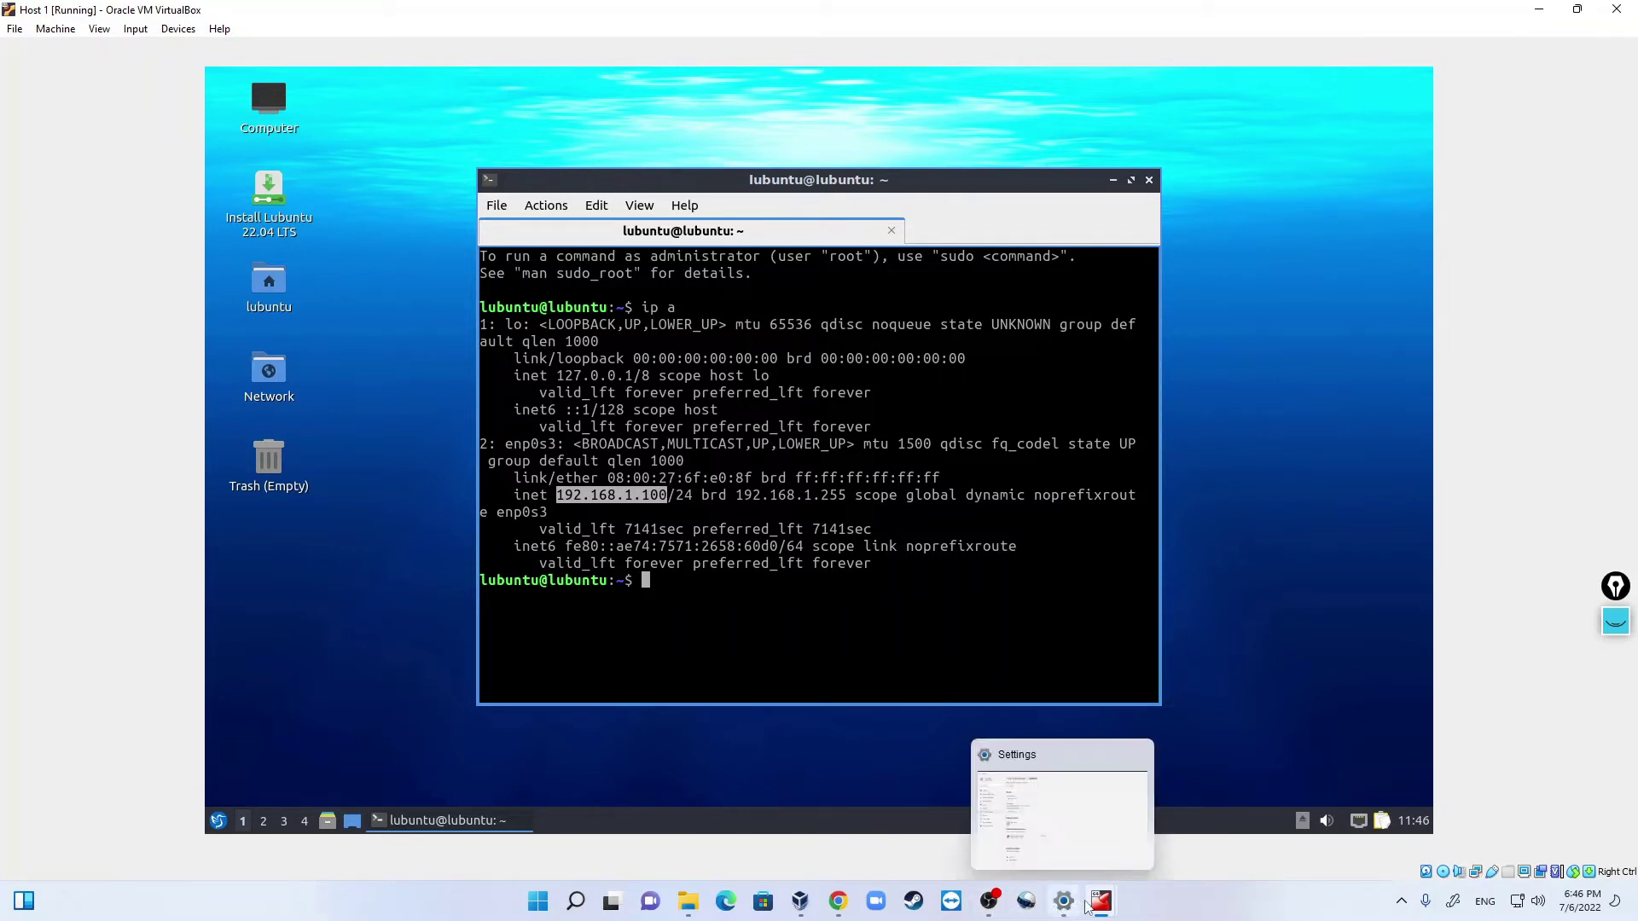
Switch from the VirtualBox windows back to the lab's section 1.3 in Google Docs
mouse_move(1100, 901)
left_click(1049, 831)
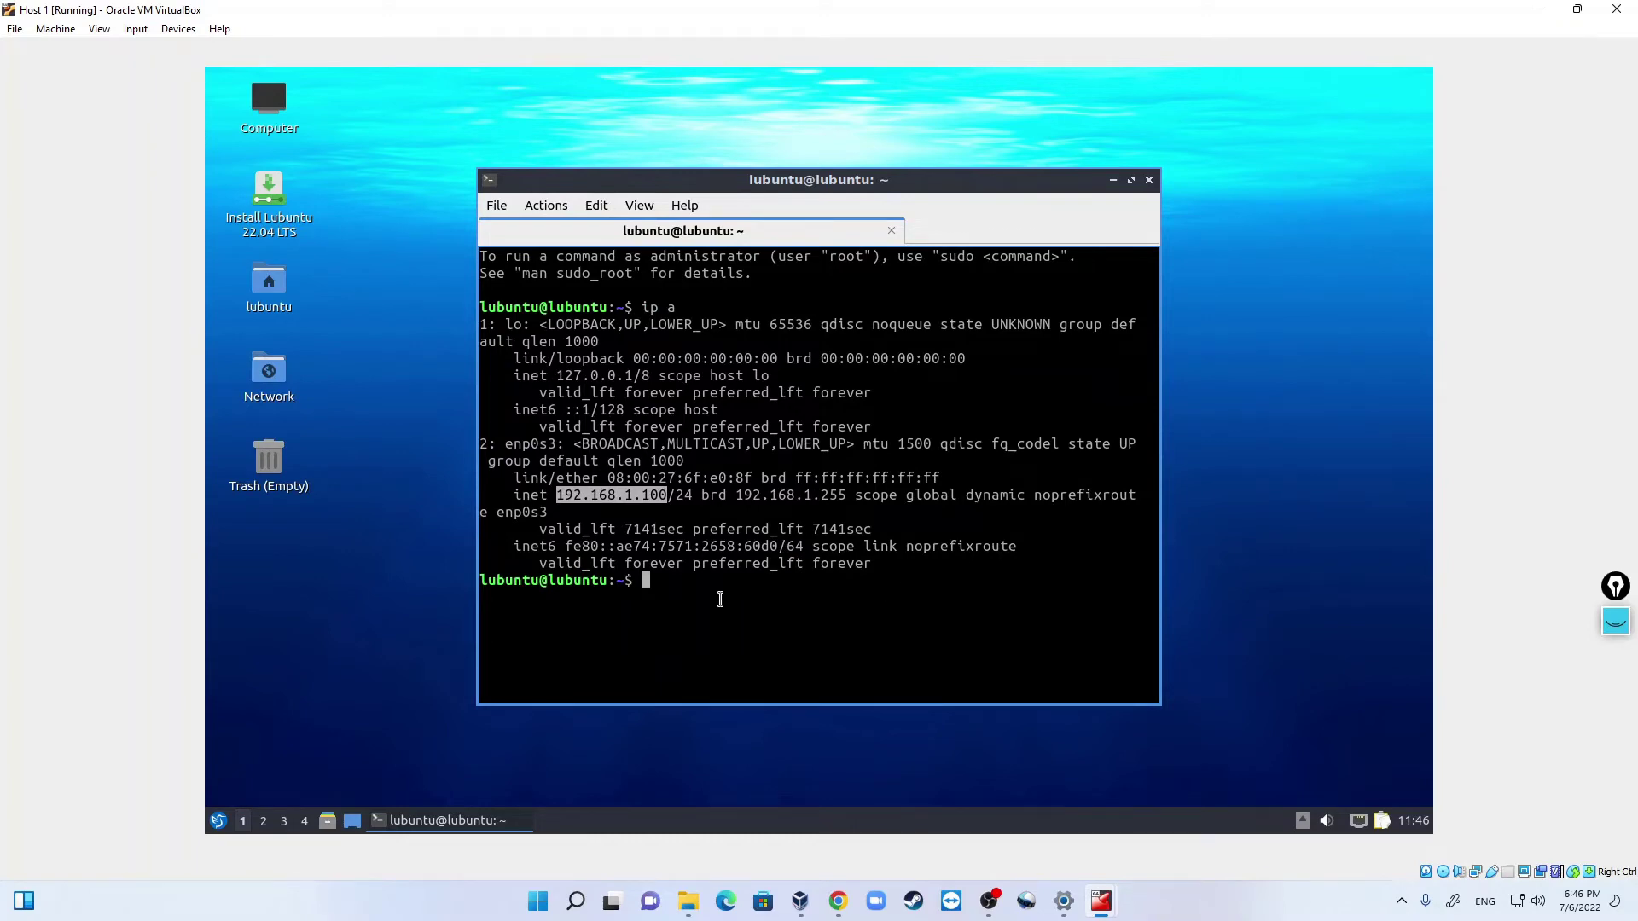
left_click(837, 900)
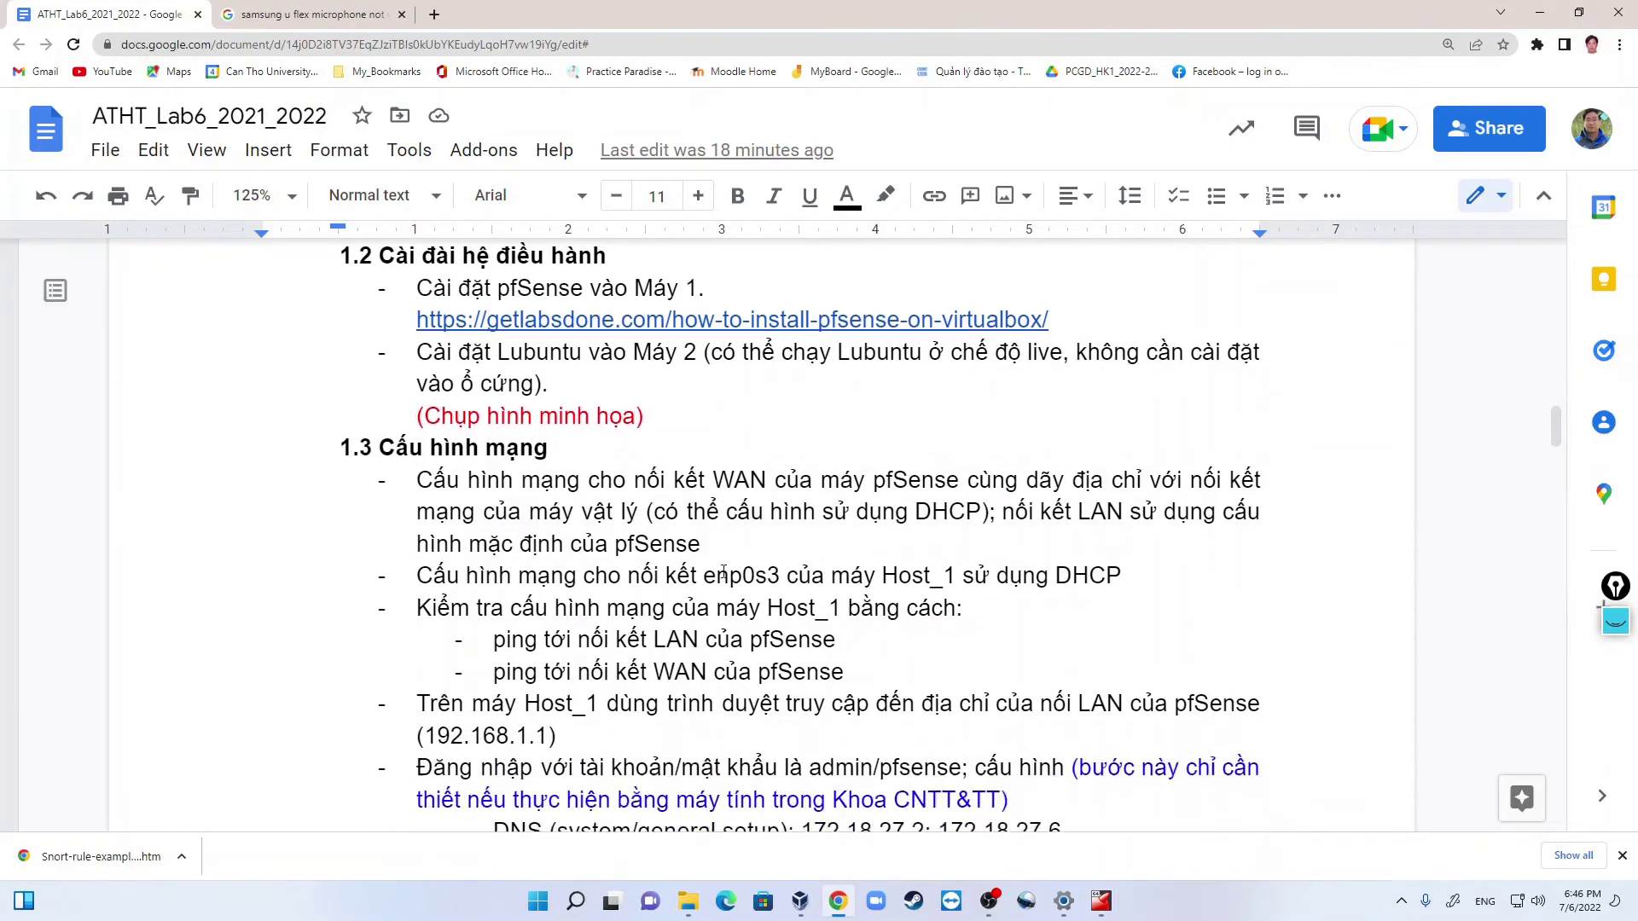
Scroll the lab document down to the ping-check steps
scroll(723, 576, "down", 1)
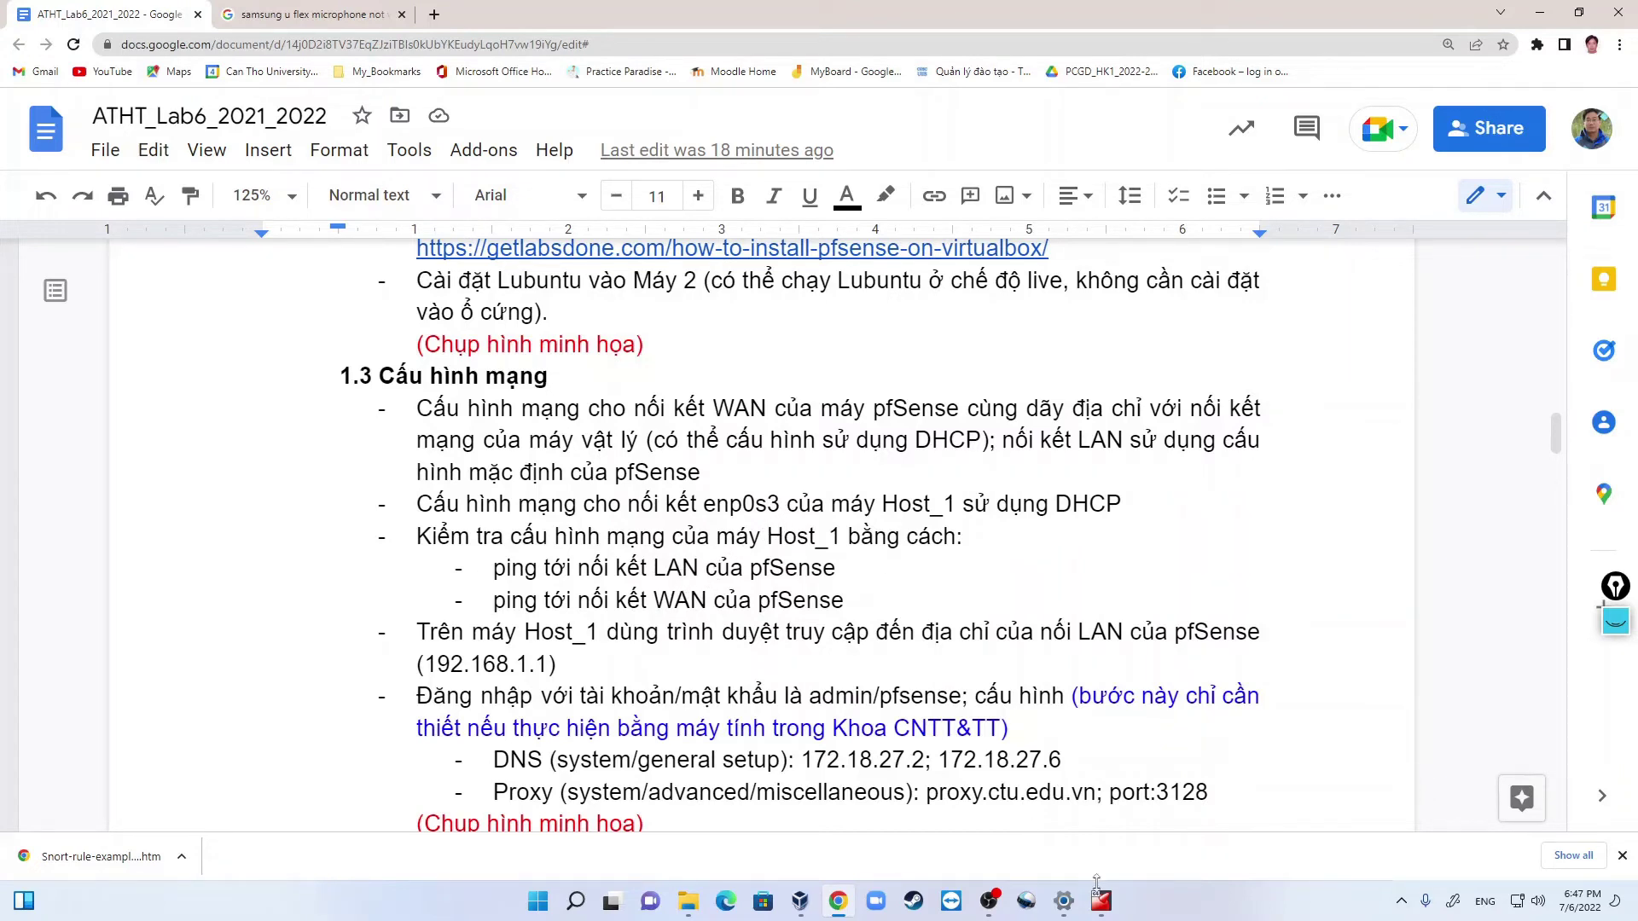
Bring Host 1 forward and ping 192.168.1.1, stopping after 4 replies with 0% loss
mouse_move(1101, 901)
left_click(1145, 837)
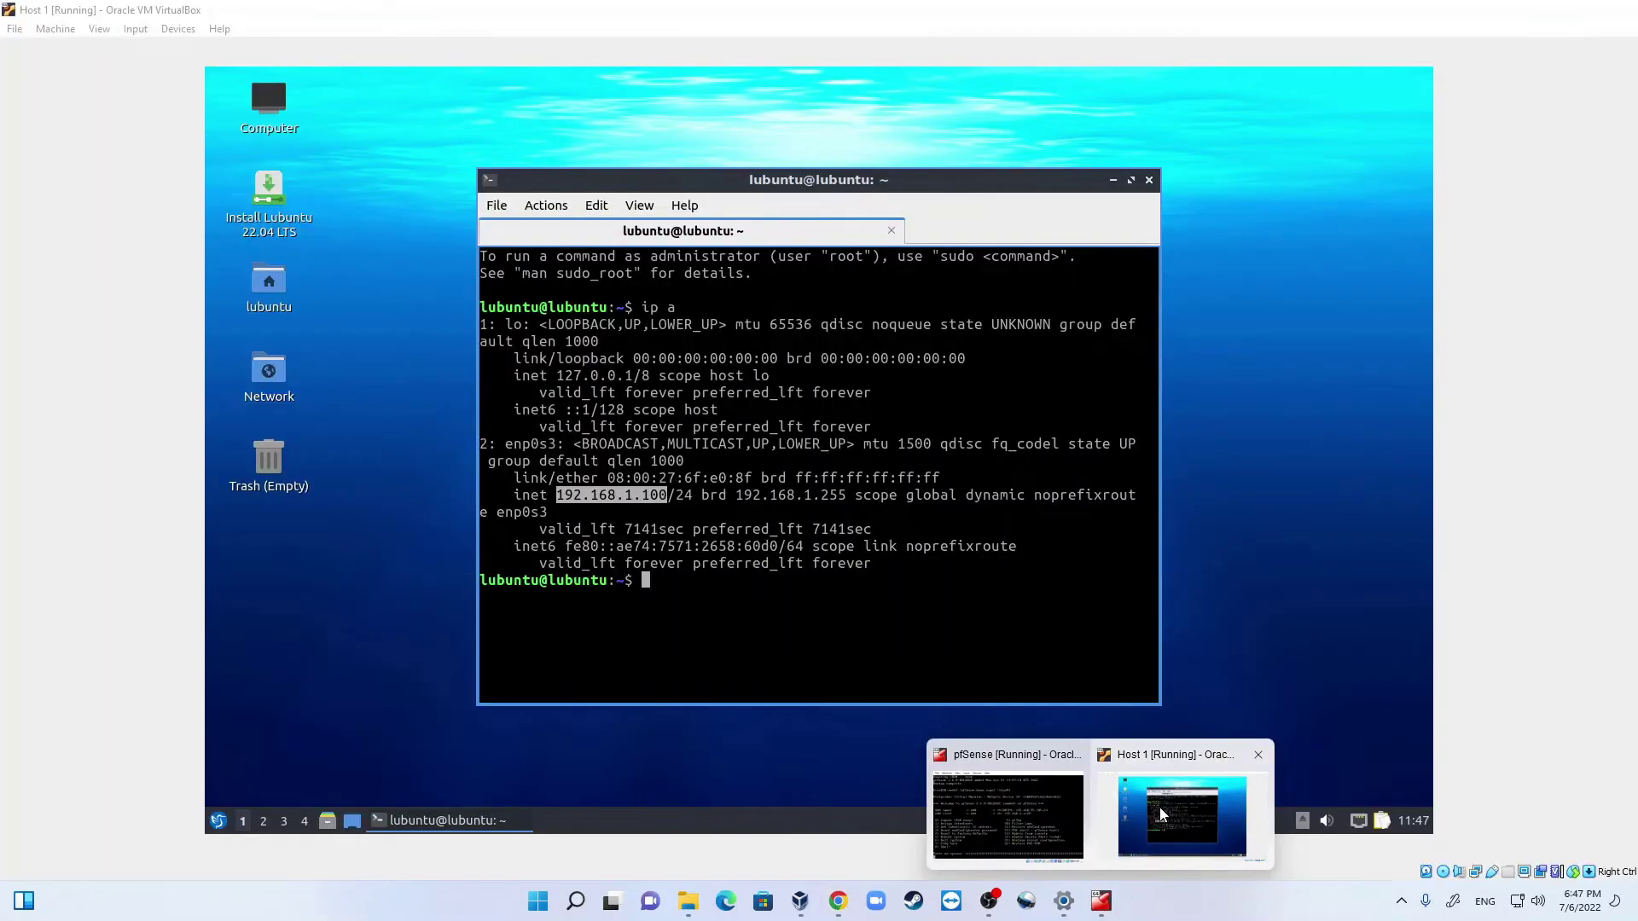
type("ping")
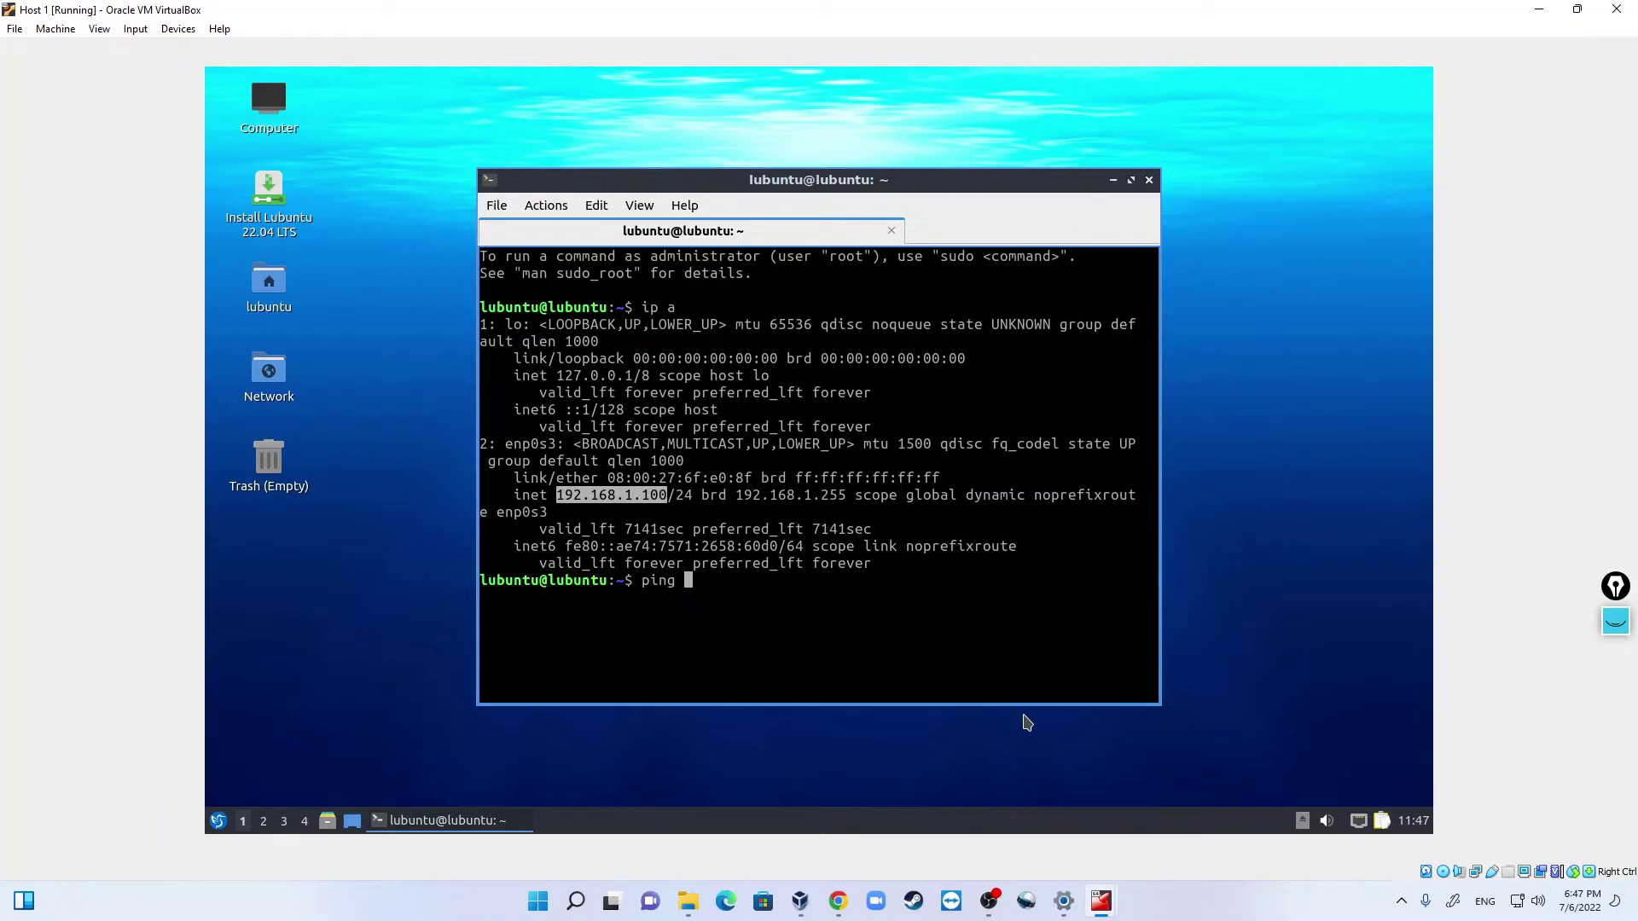
type(" 192.168.1.1")
key("Return")
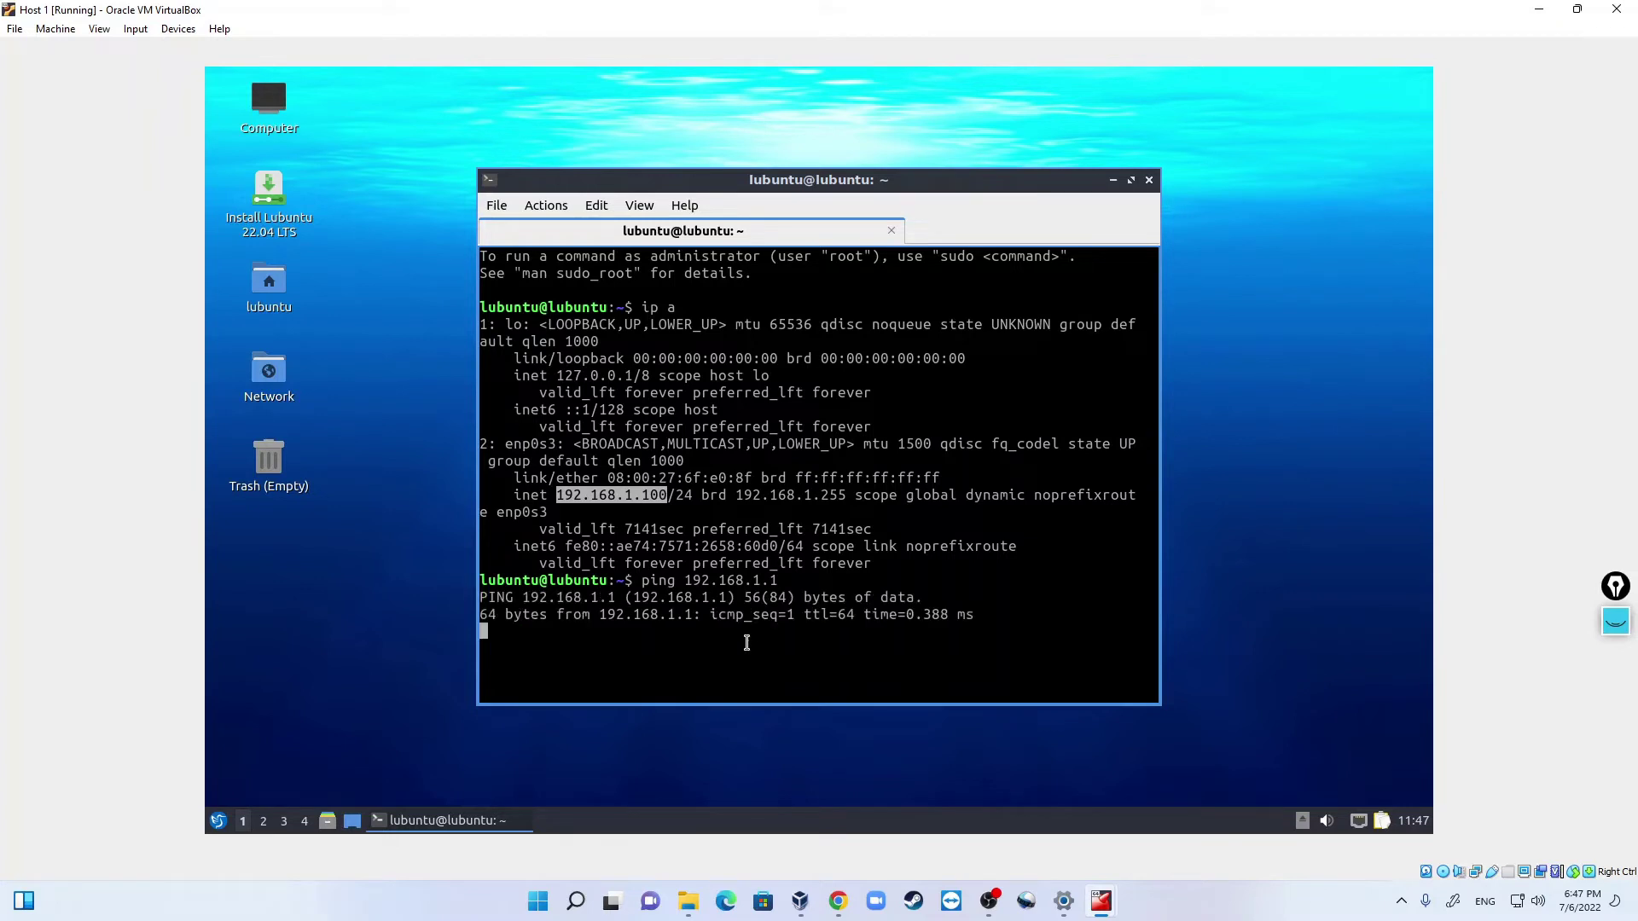
key("Down")
key("Down")
key("Down")
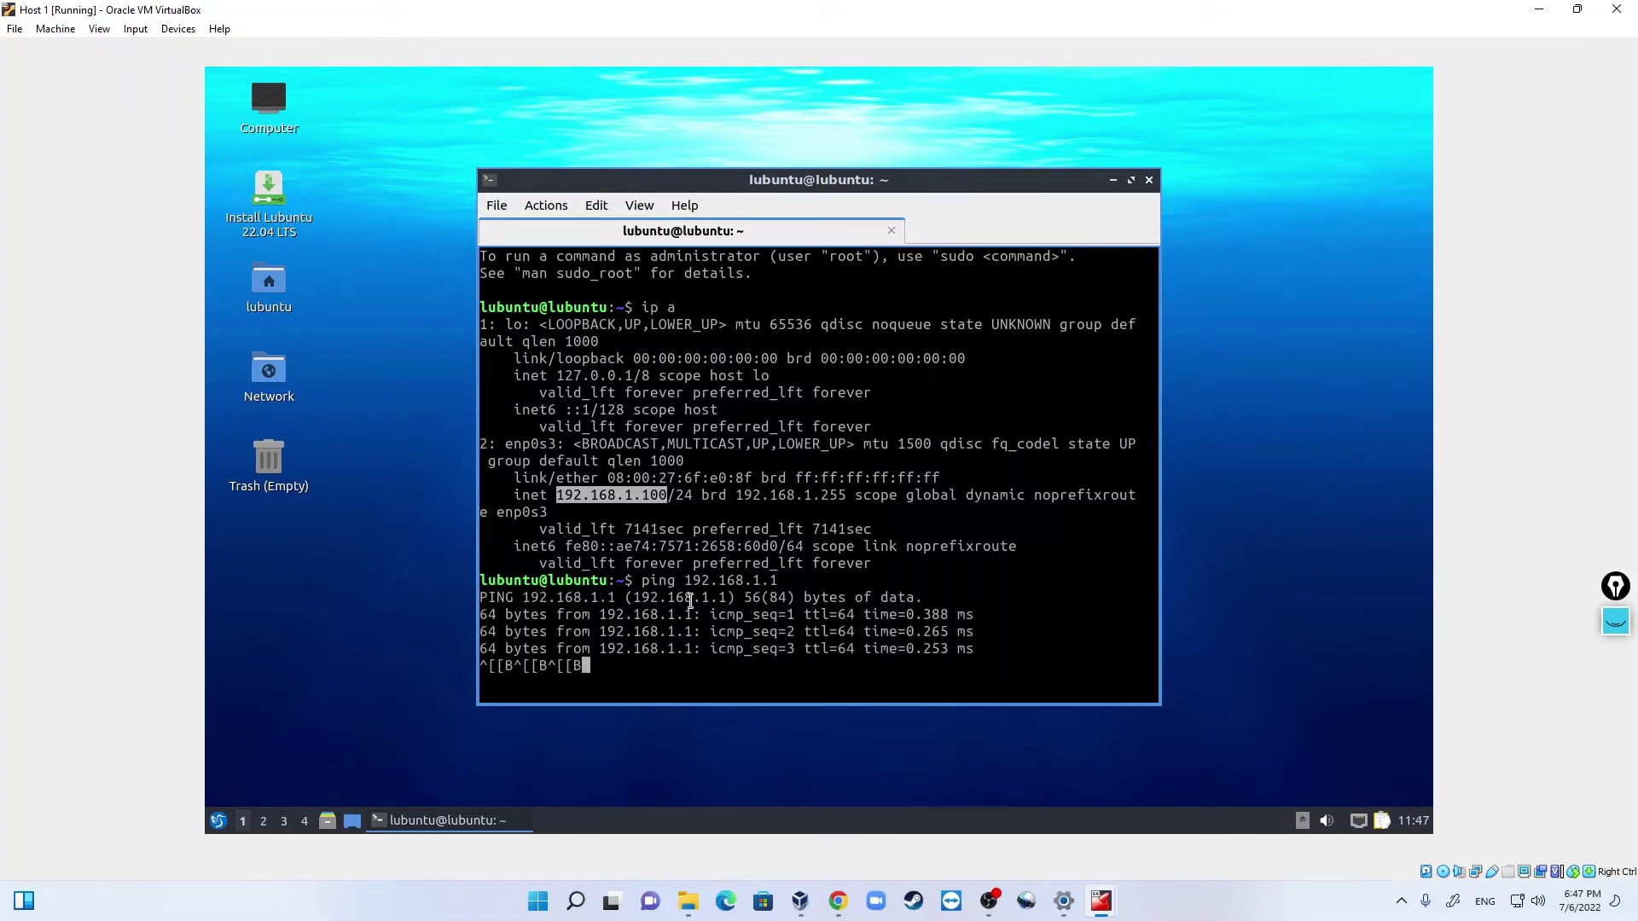
key("ctrl+c")
Clear the terminal, confirm pfSense's WAN IP on its console, and ping 192.168.55.105 with 0% loss
type("cl")
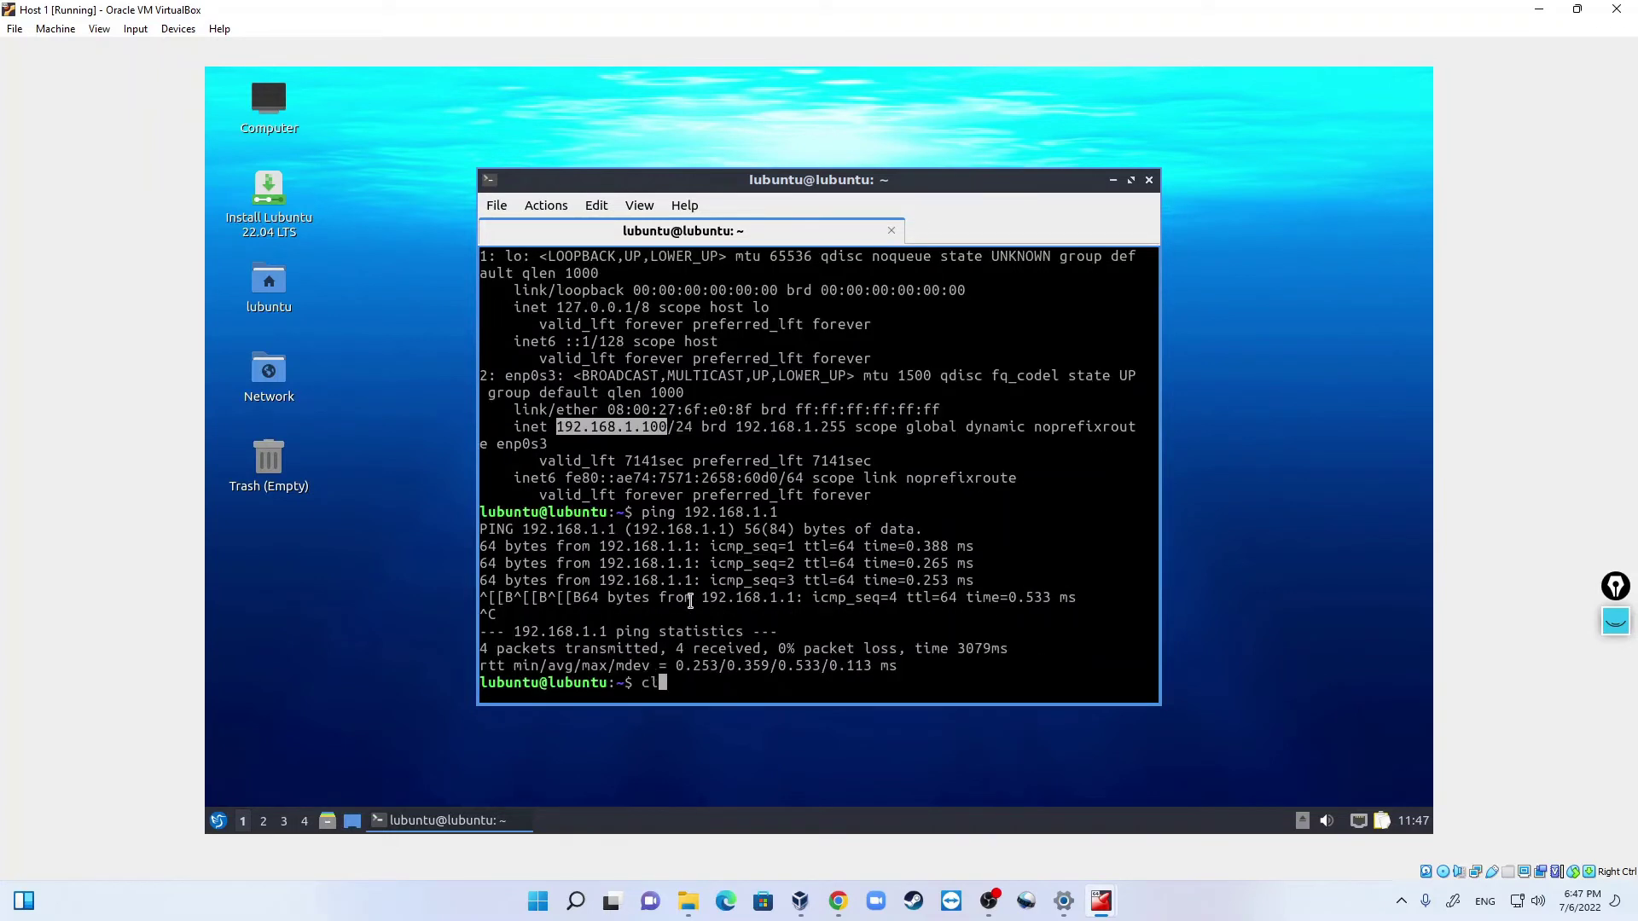
type("ear")
key("Return")
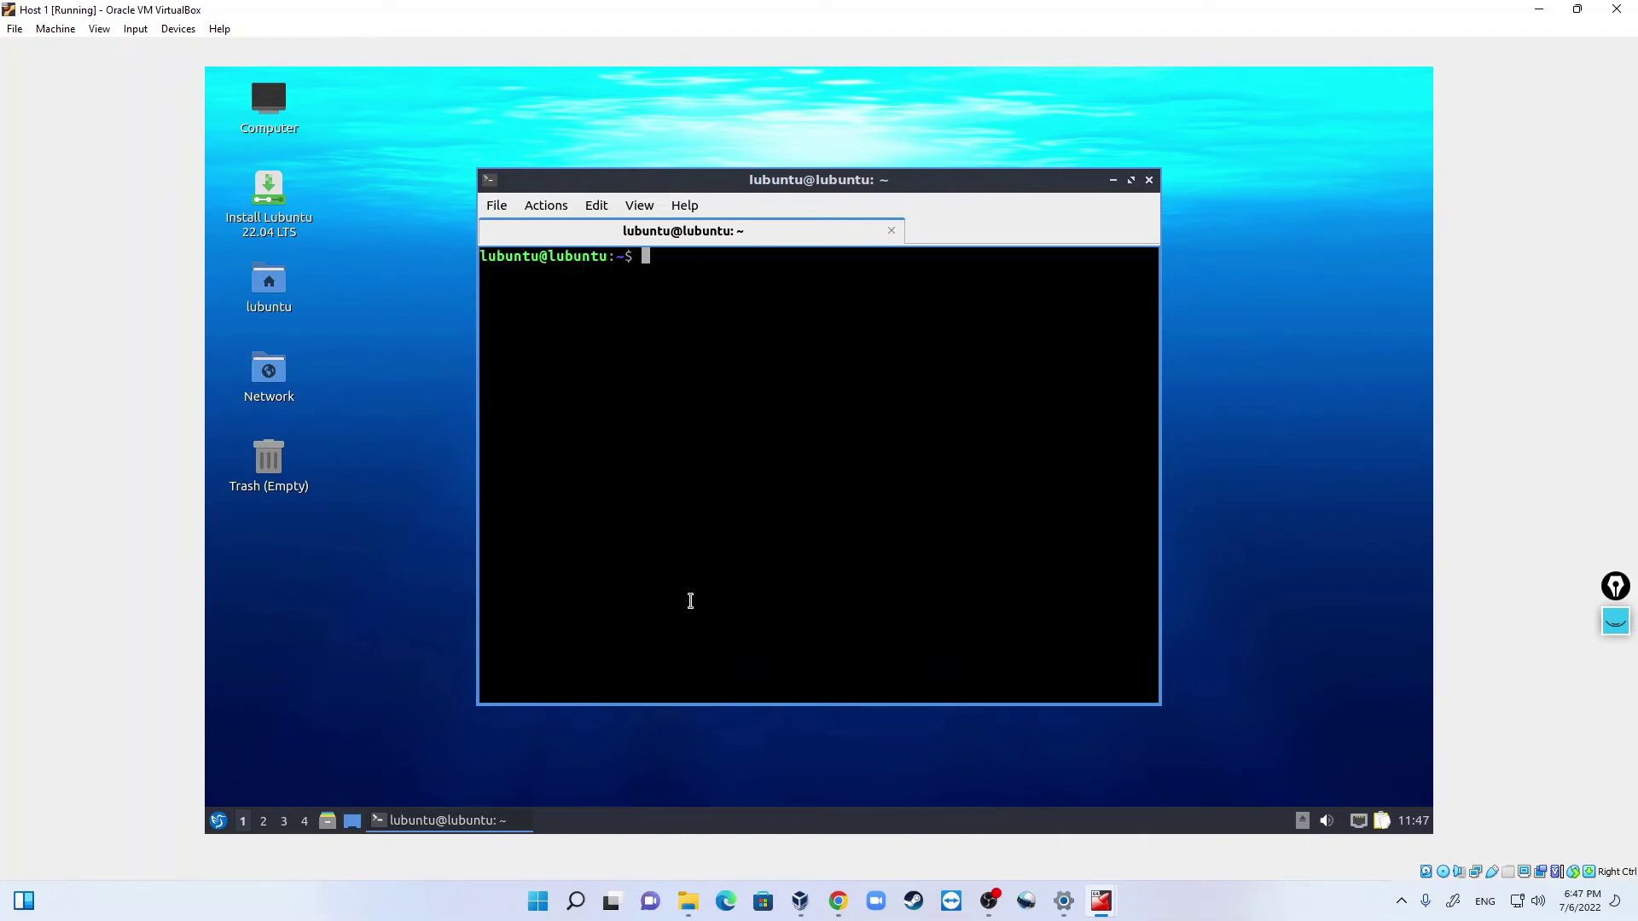
type("ping 192.168.55.105")
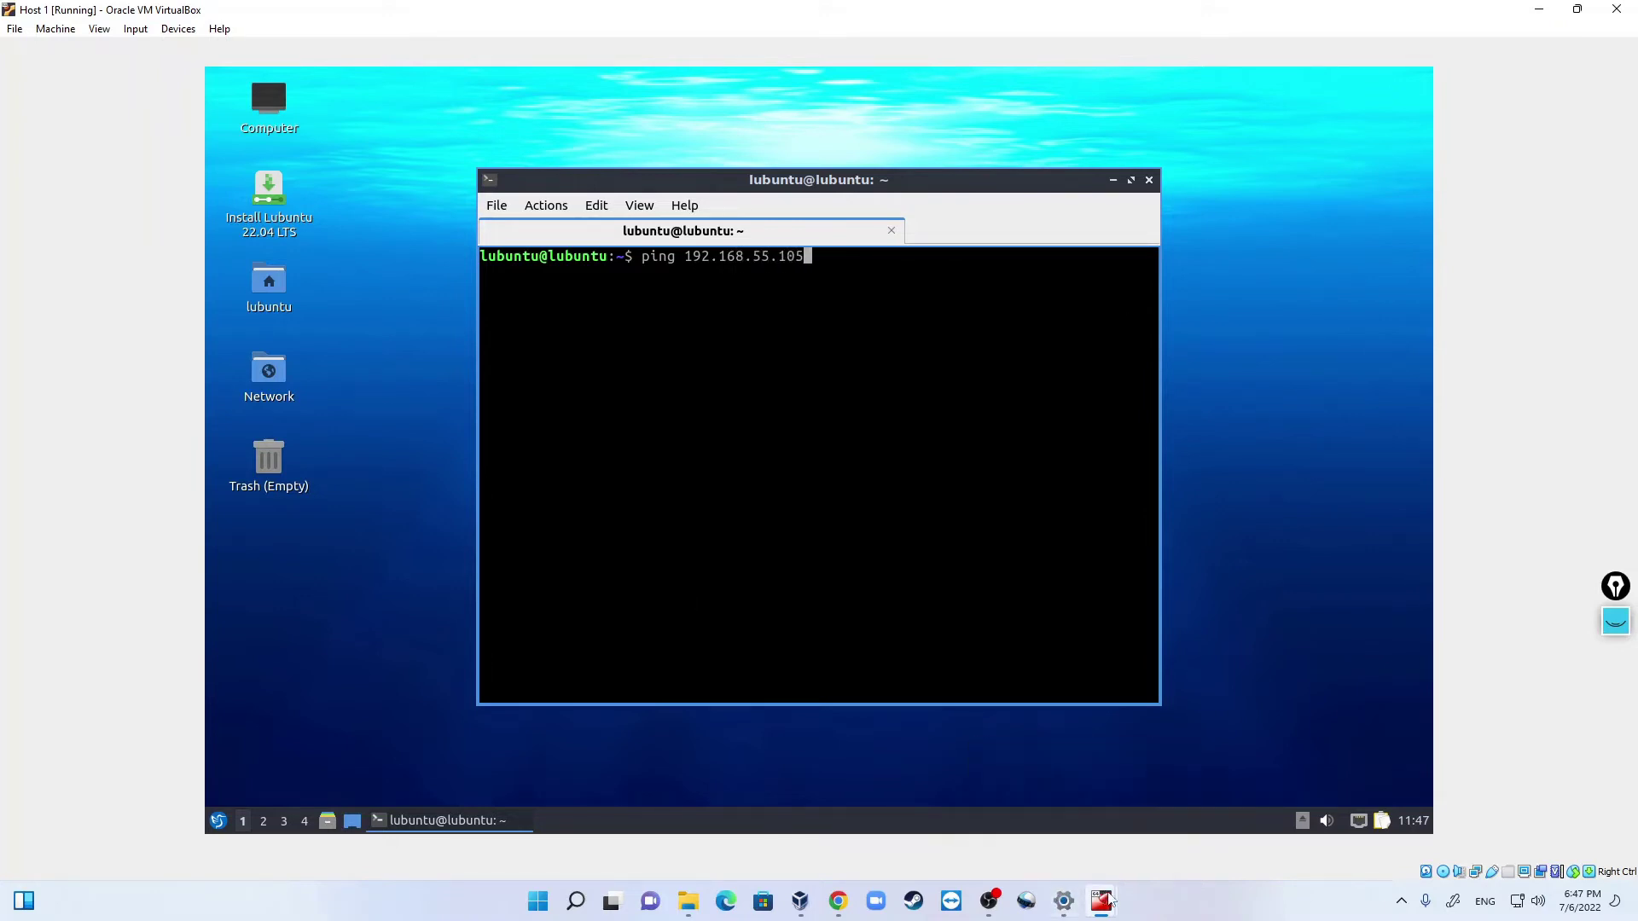
mouse_move(1110, 897)
left_click(1011, 818)
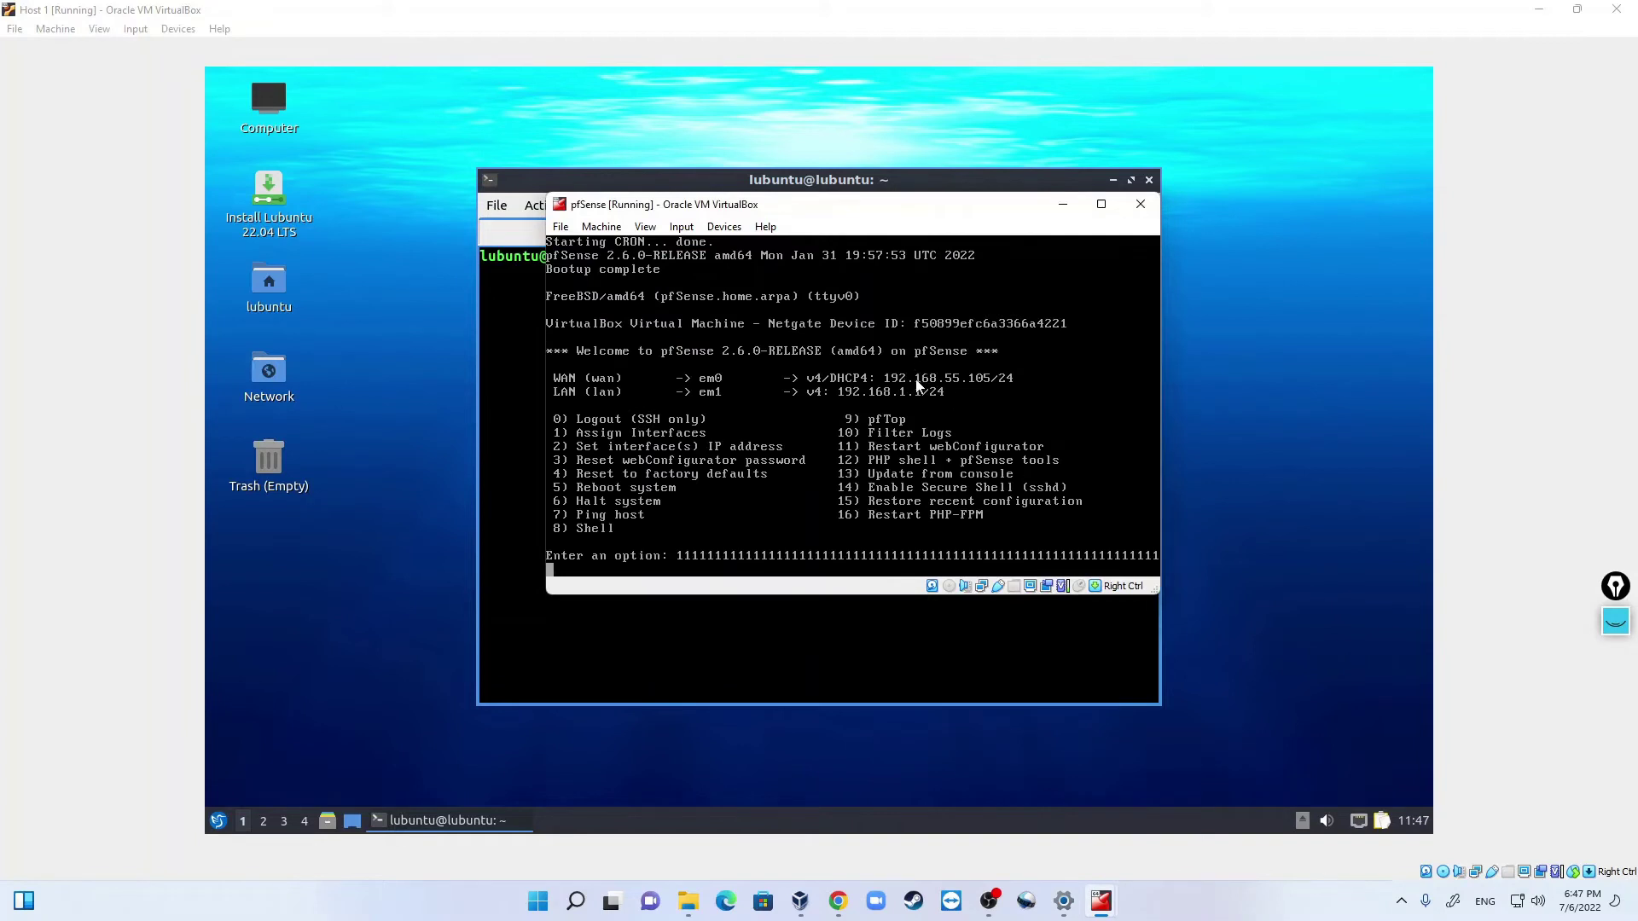
left_click_drag(1062, 205, 1066, 217)
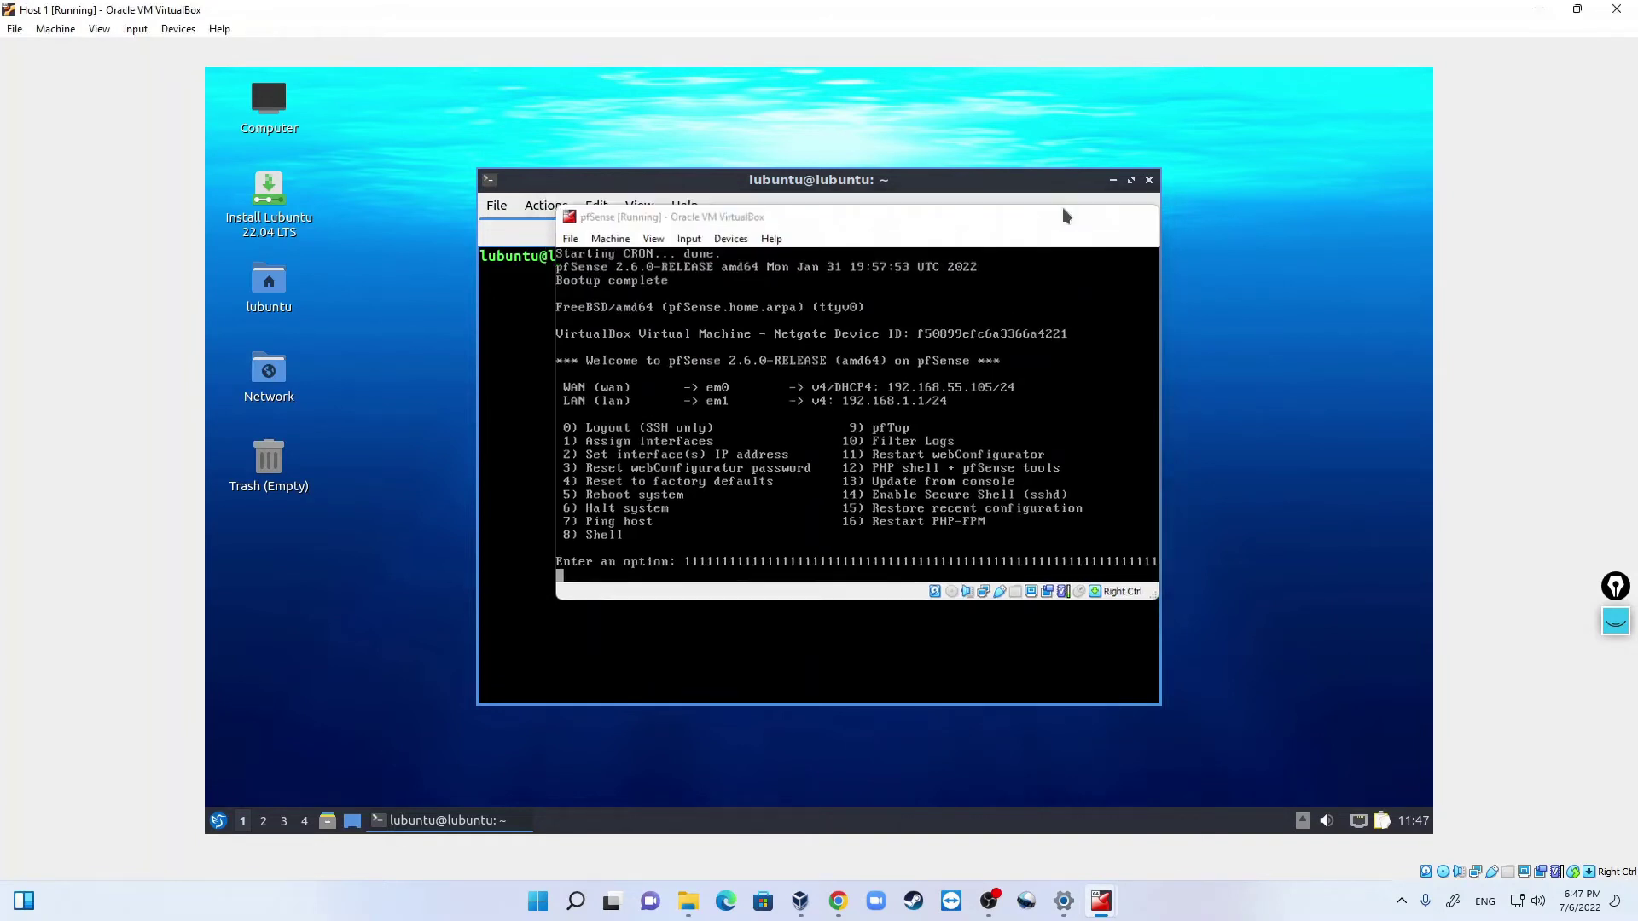
left_click(1065, 205)
key("Return")
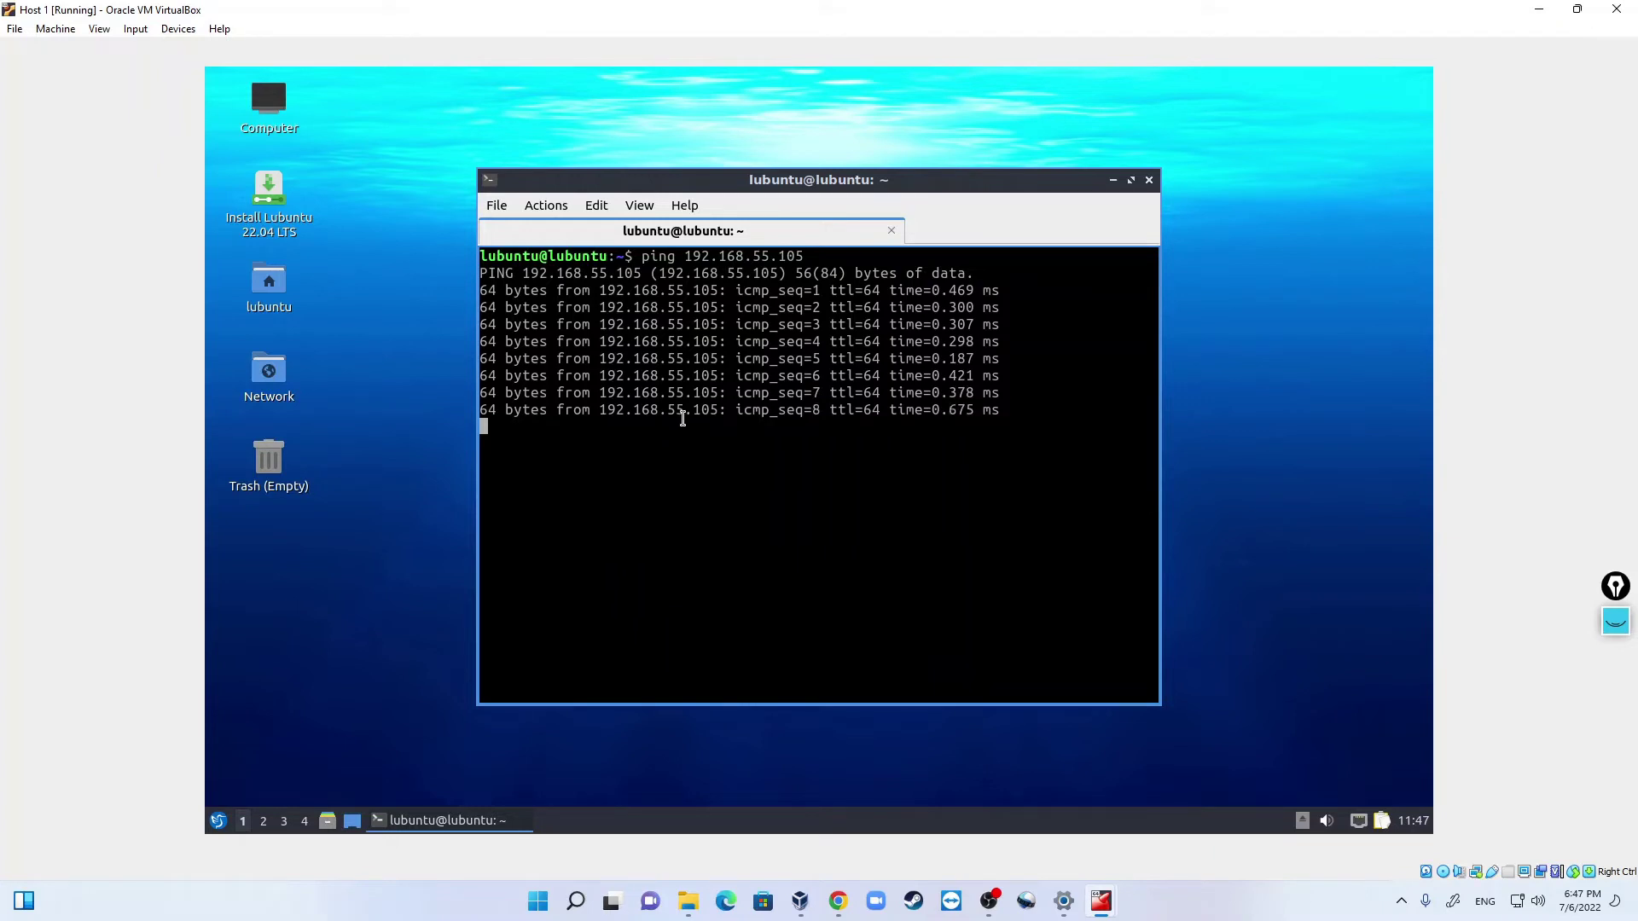
key("ctrl+c")
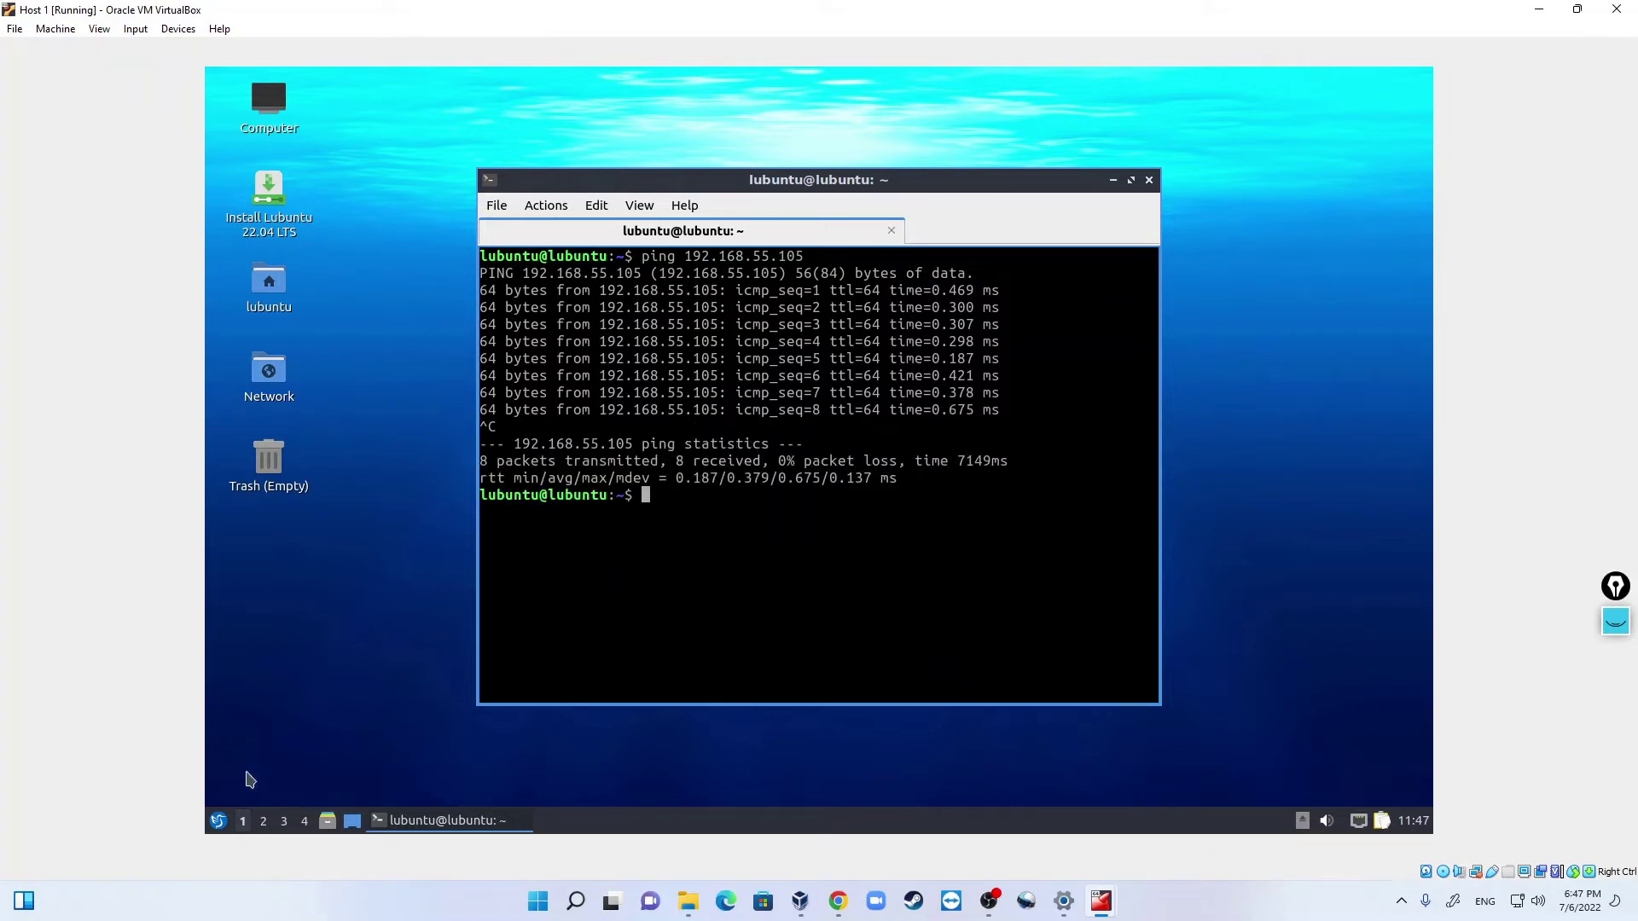
left_click(219, 822)
mouse_move(258, 594)
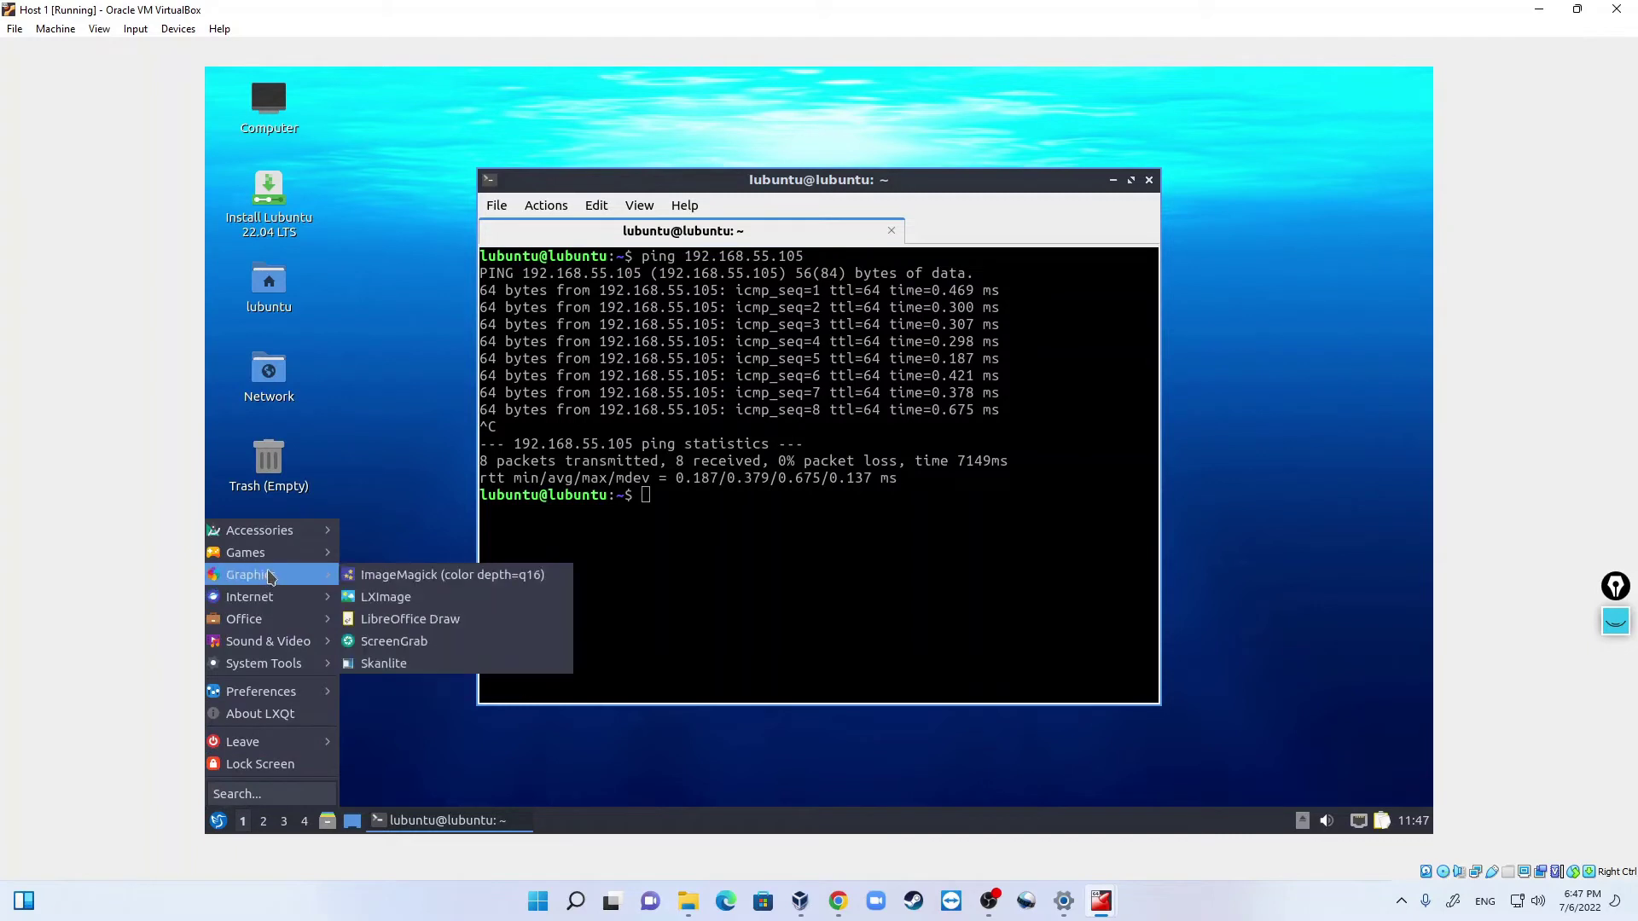
left_click(853, 579)
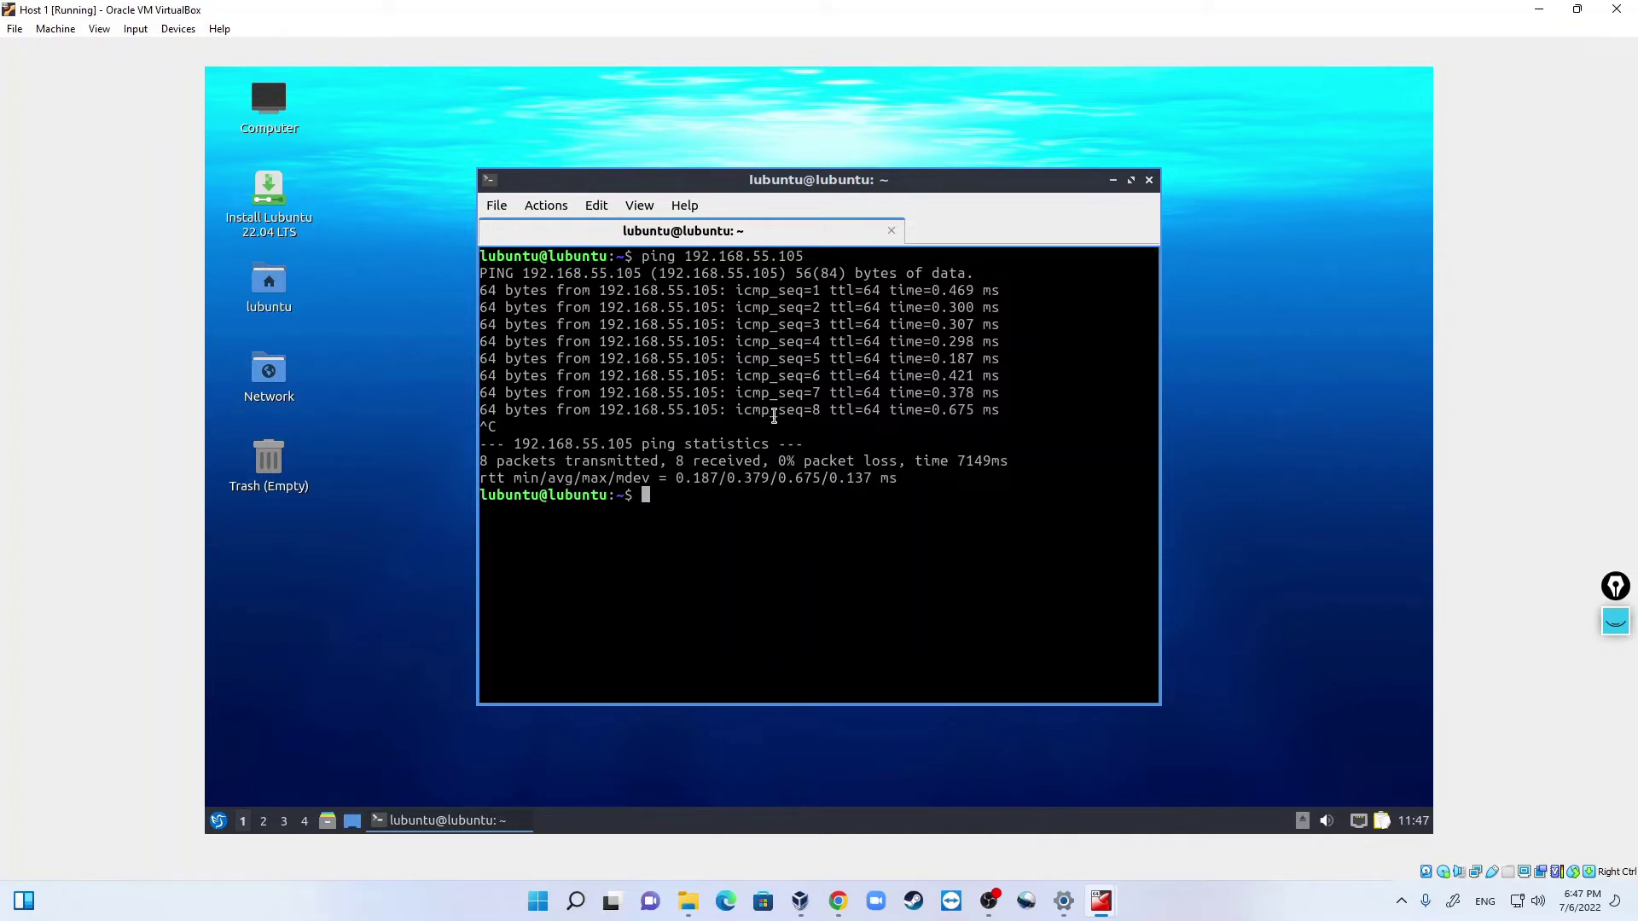
left_click(1113, 180)
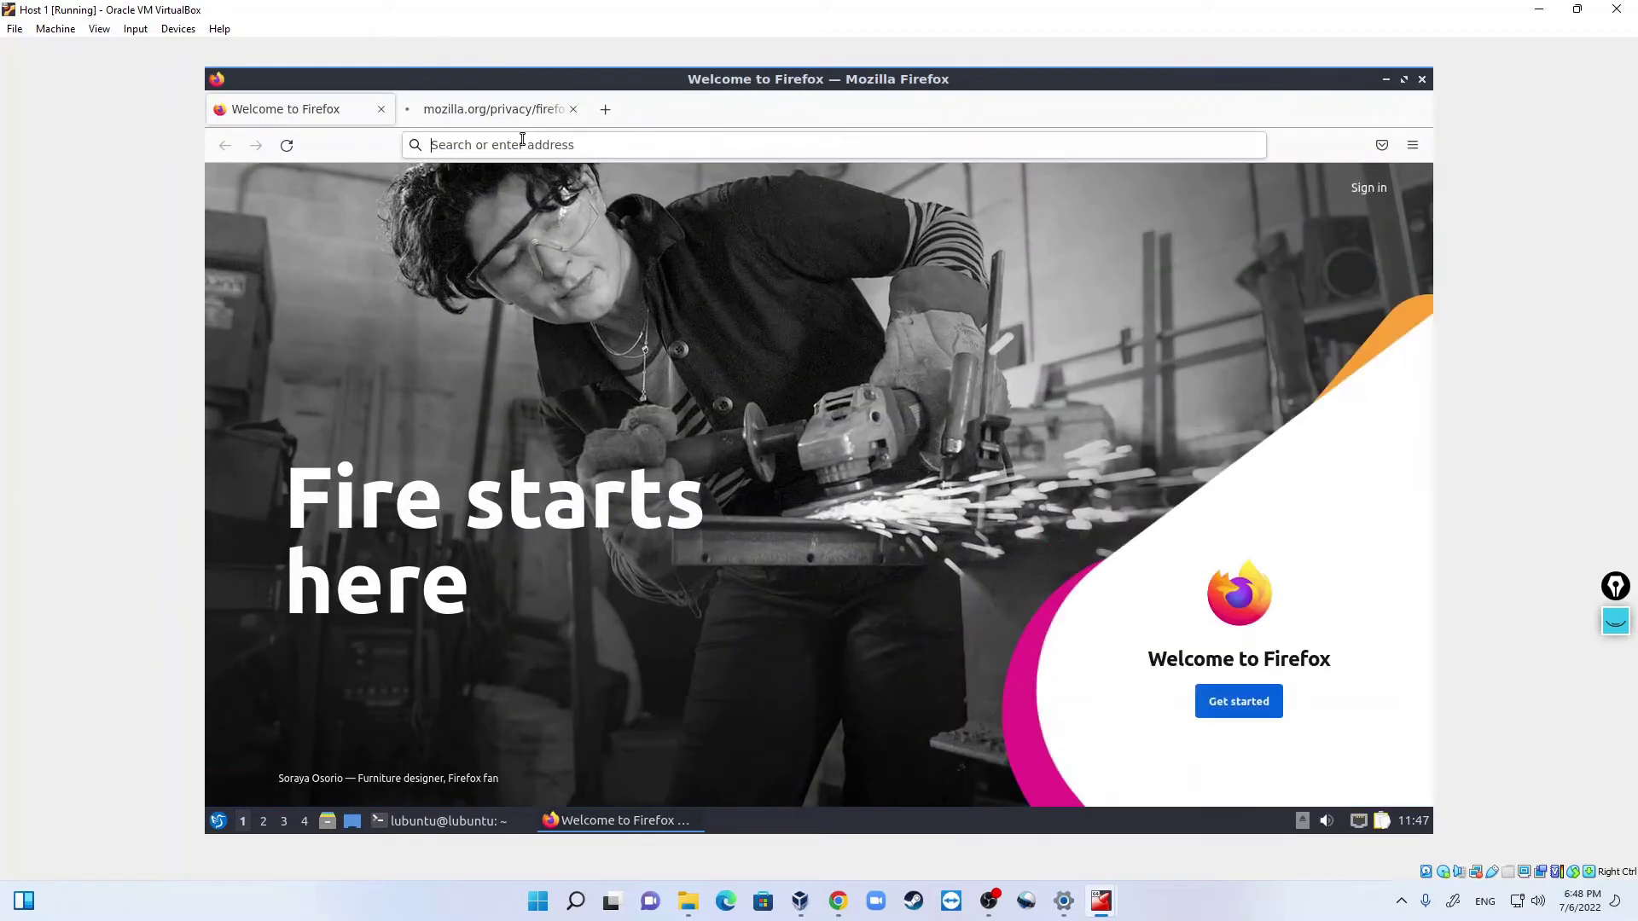
left_click(522, 139)
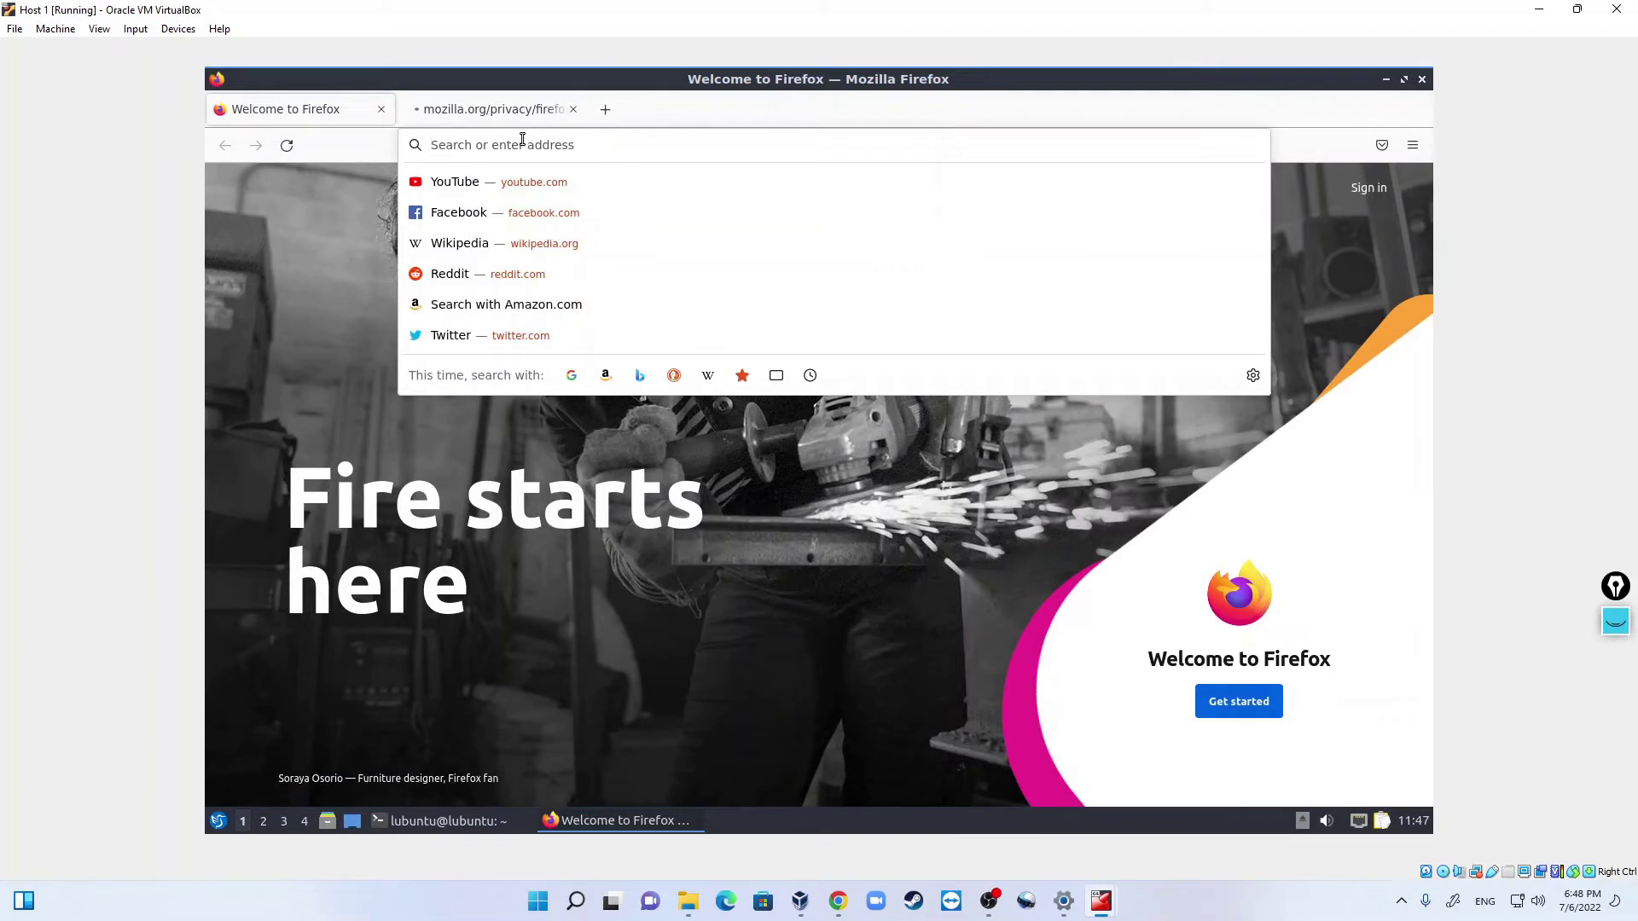
type("192.168")
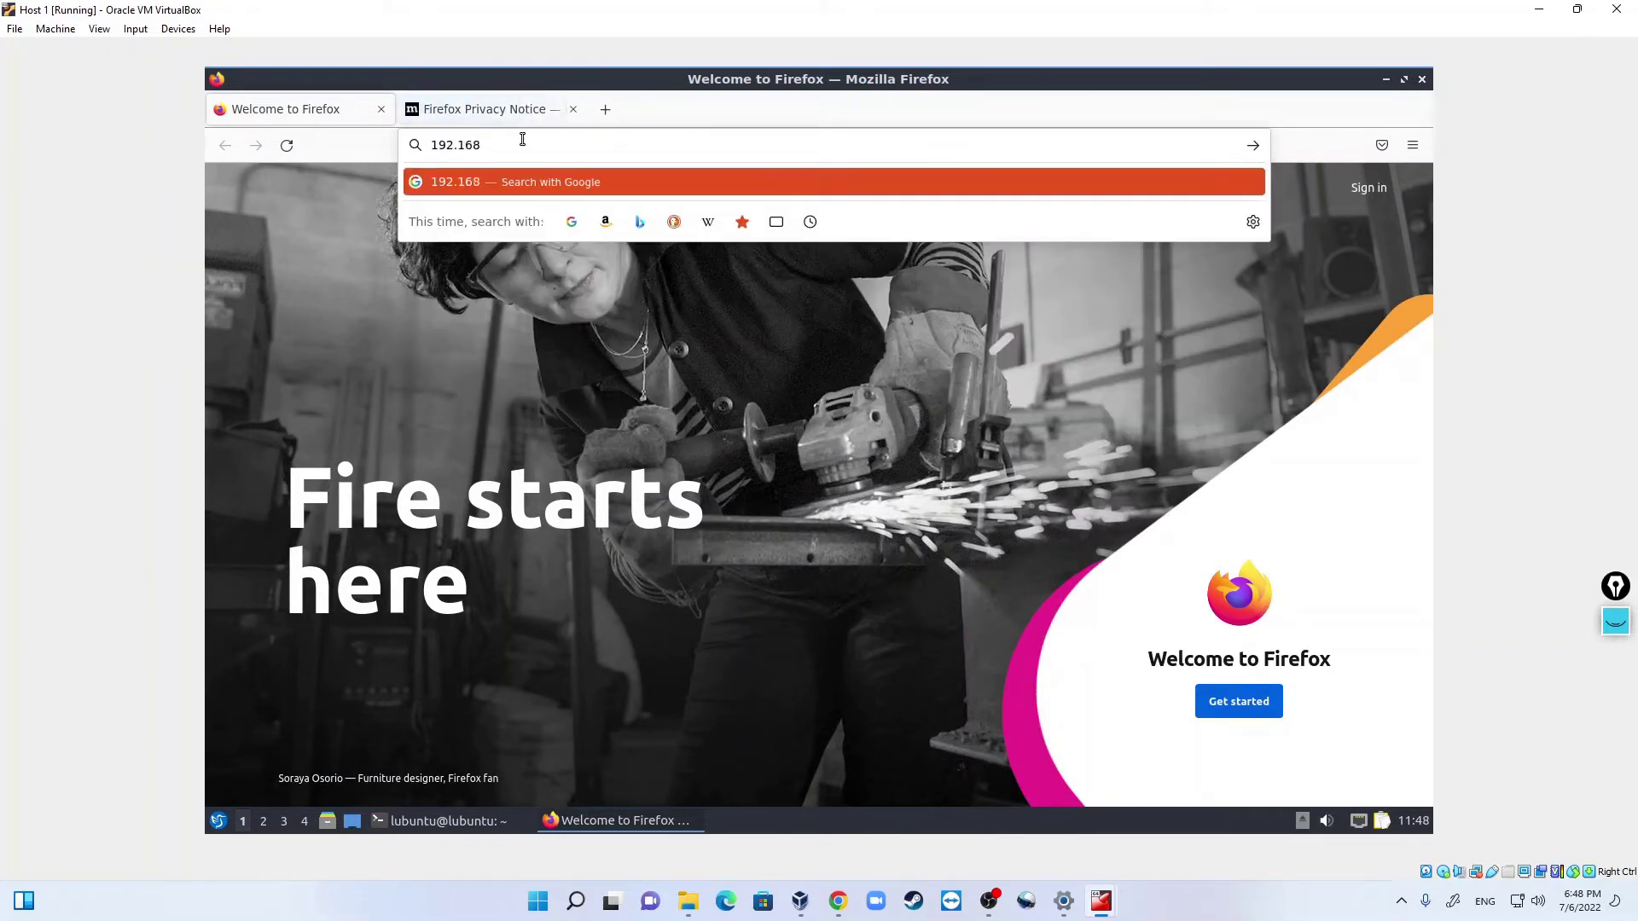
type(".1.1")
key("Return")
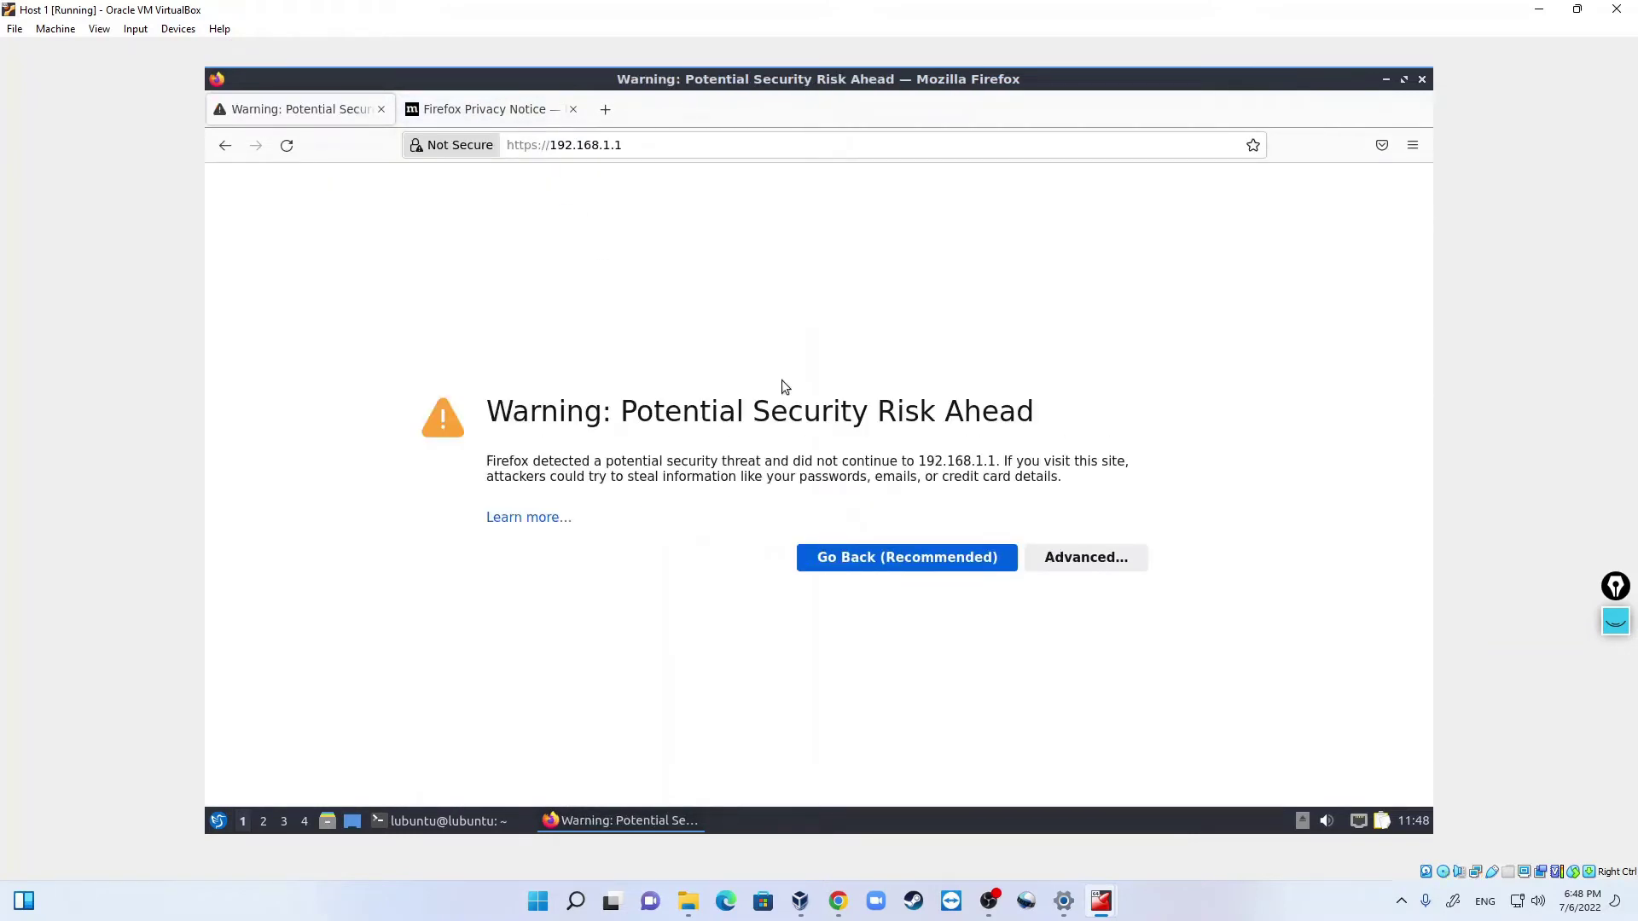
Accept the self-signed certificate risk, check the login credentials in the lab document, and return to Host 1
left_click(1076, 559)
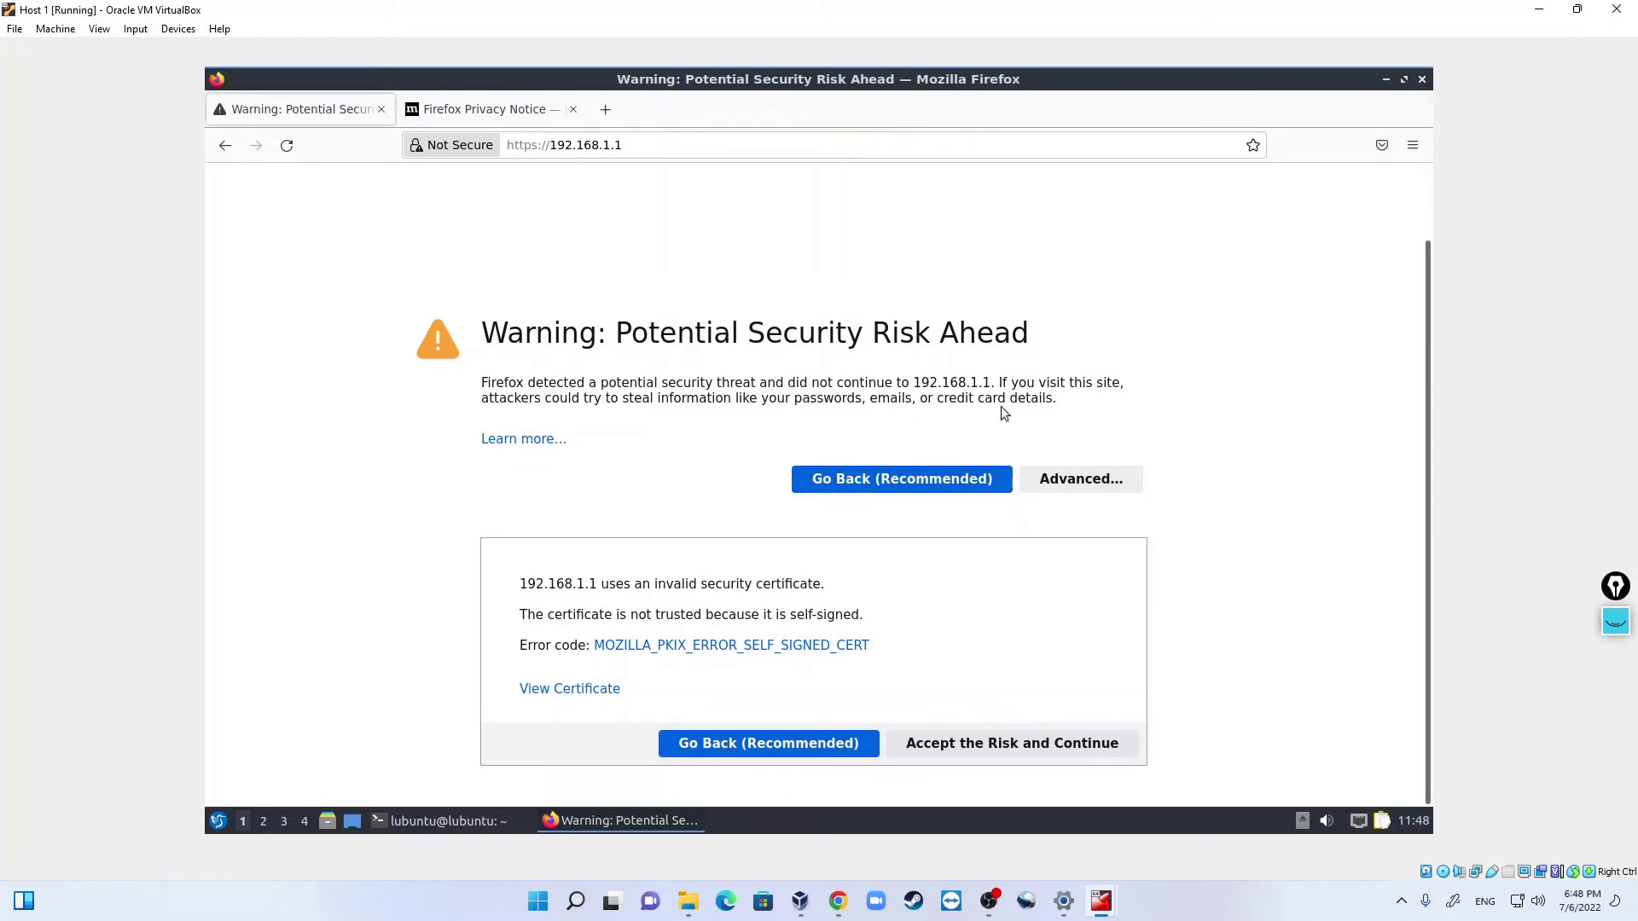
left_click(990, 749)
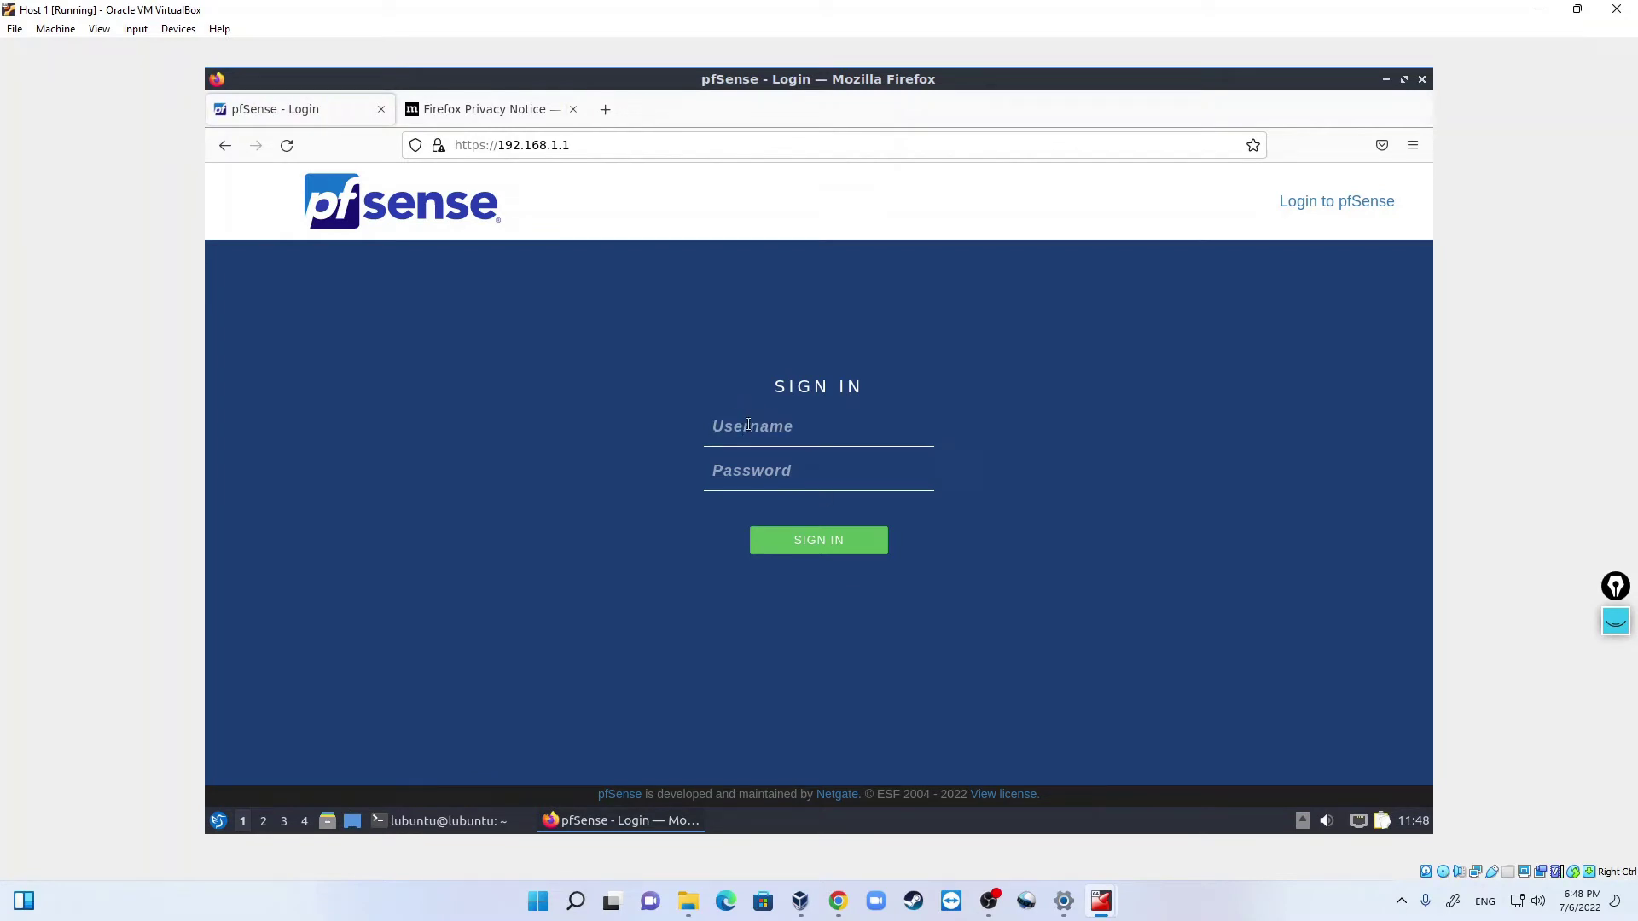
left_click(838, 901)
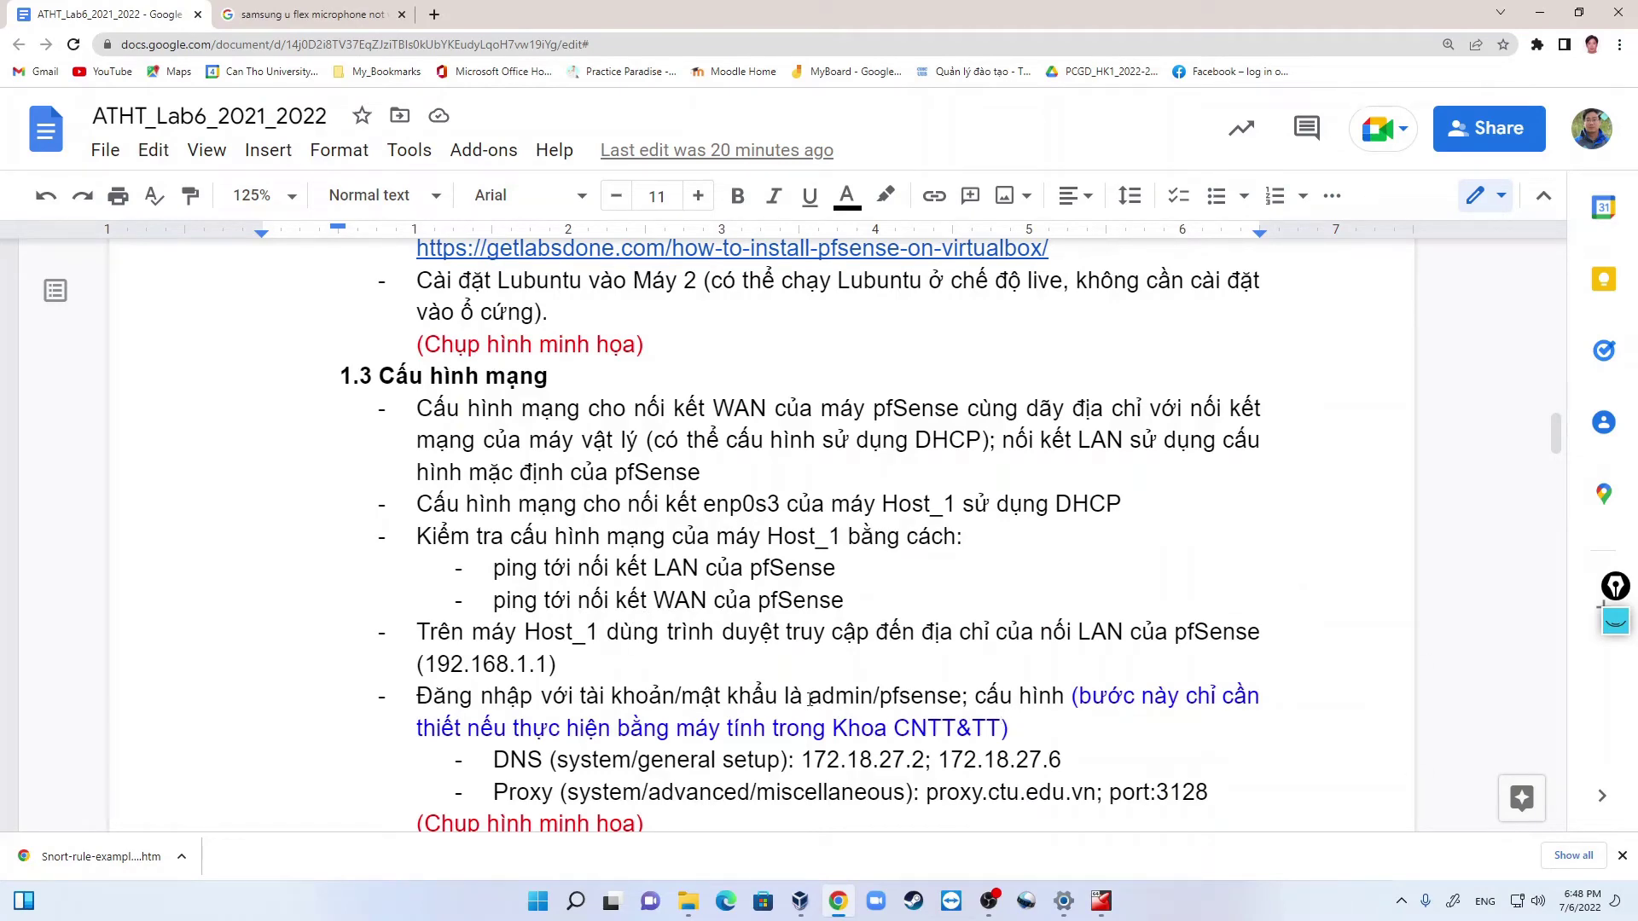
left_click_drag(810, 700, 962, 699)
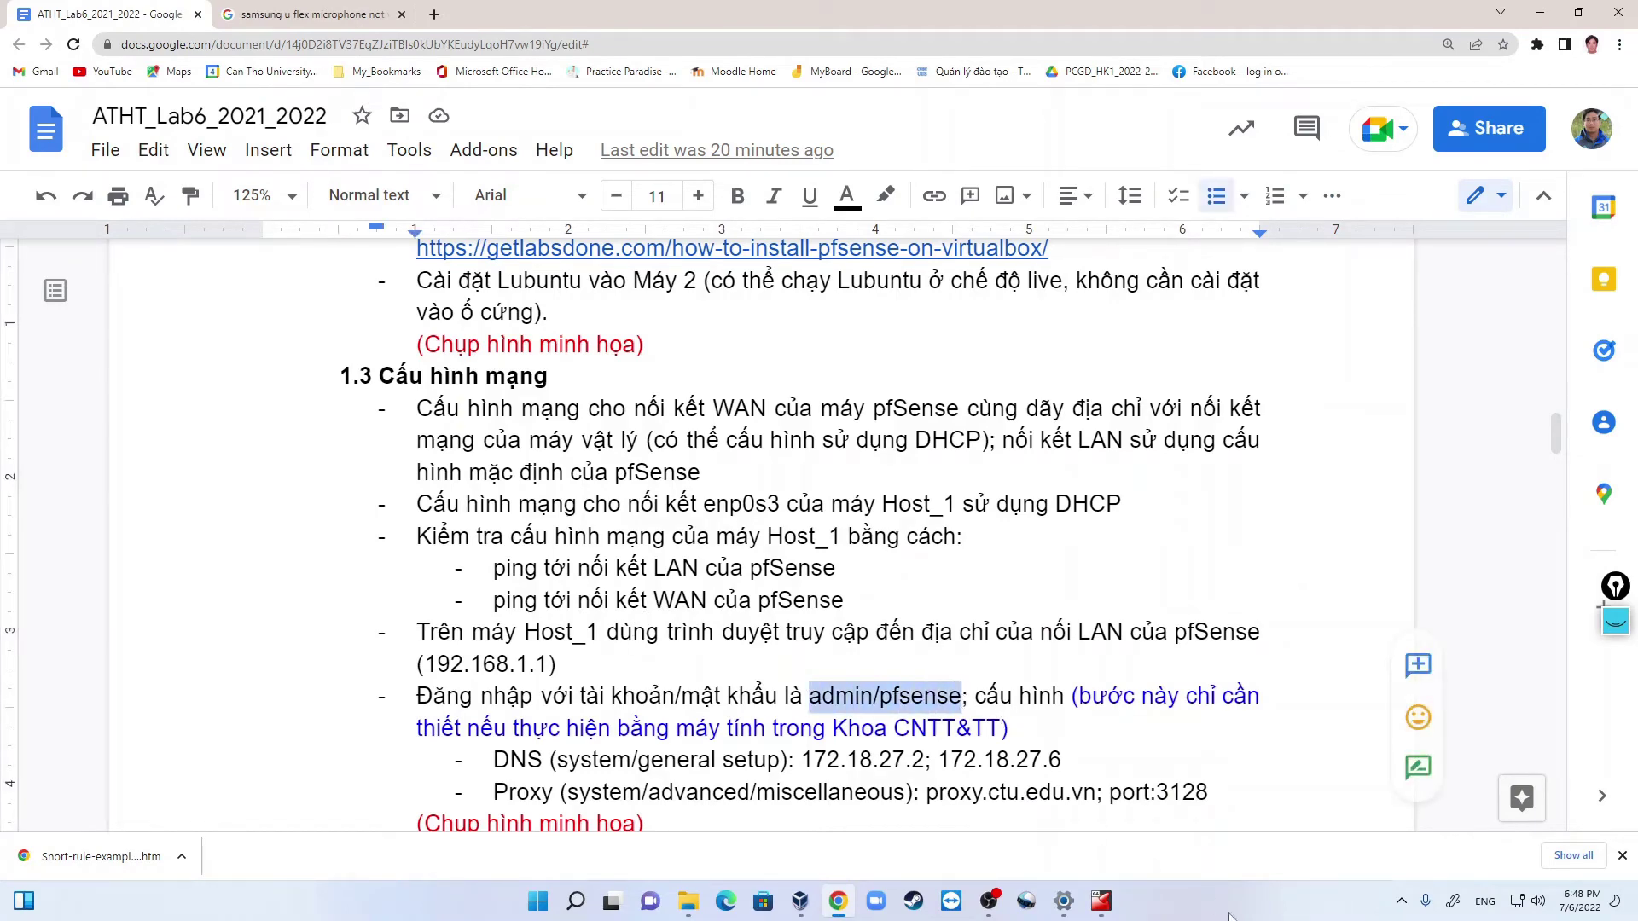
mouse_move(1101, 901)
left_click(1023, 806)
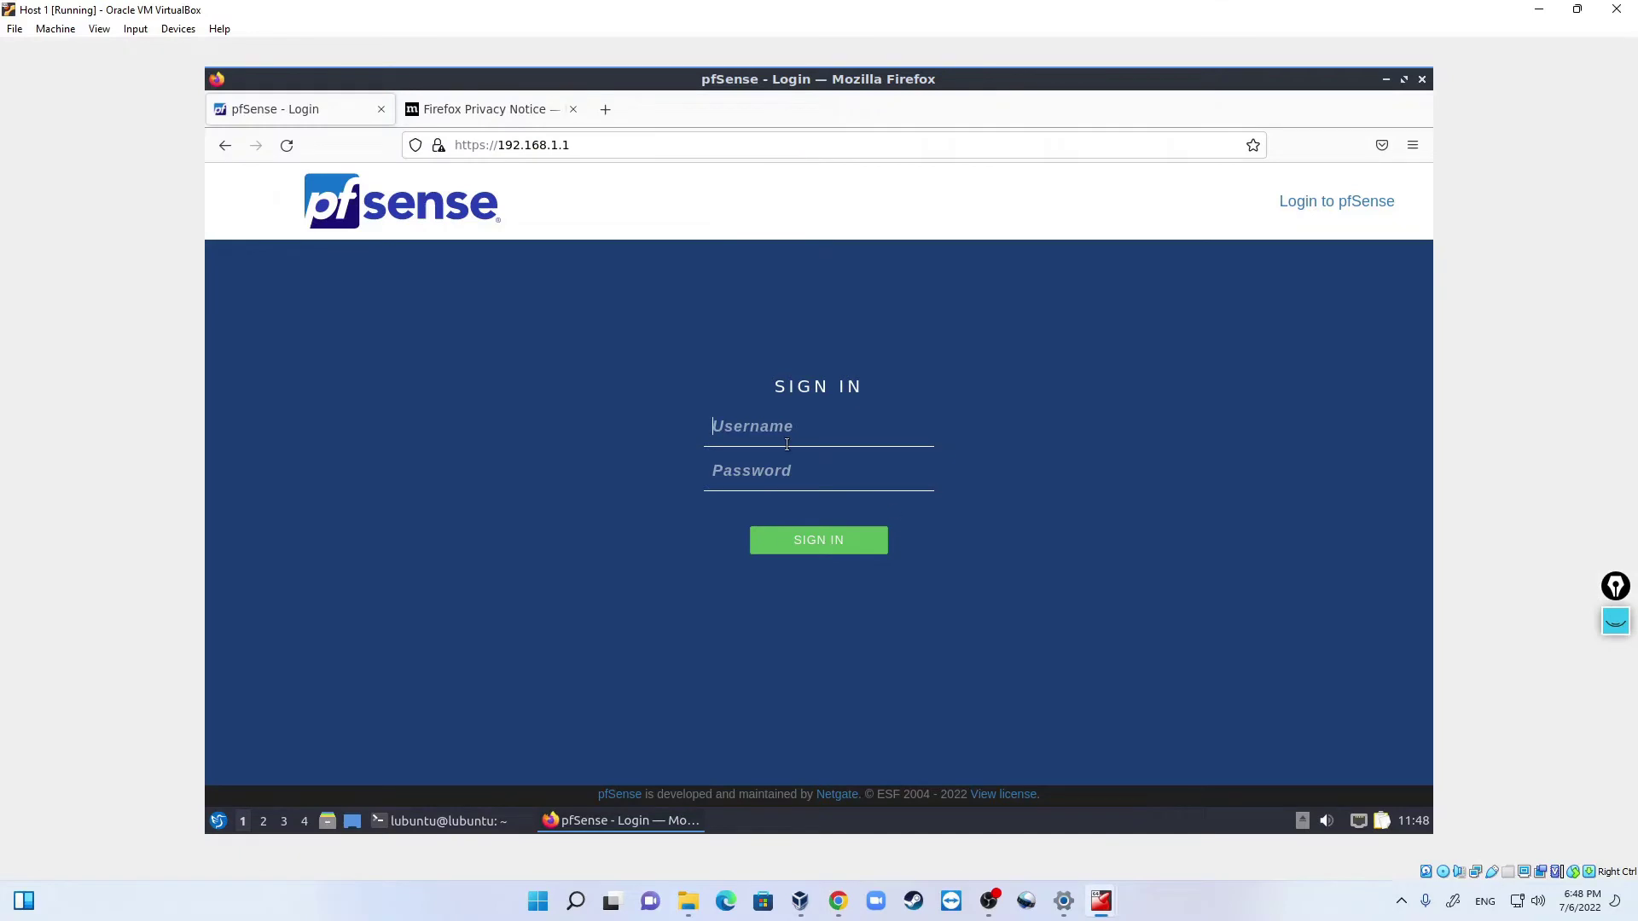
Sign in to pfSense with the administrator username and default password, and save the login in Firefox
type("admin")
key("Tab")
type("pfsense")
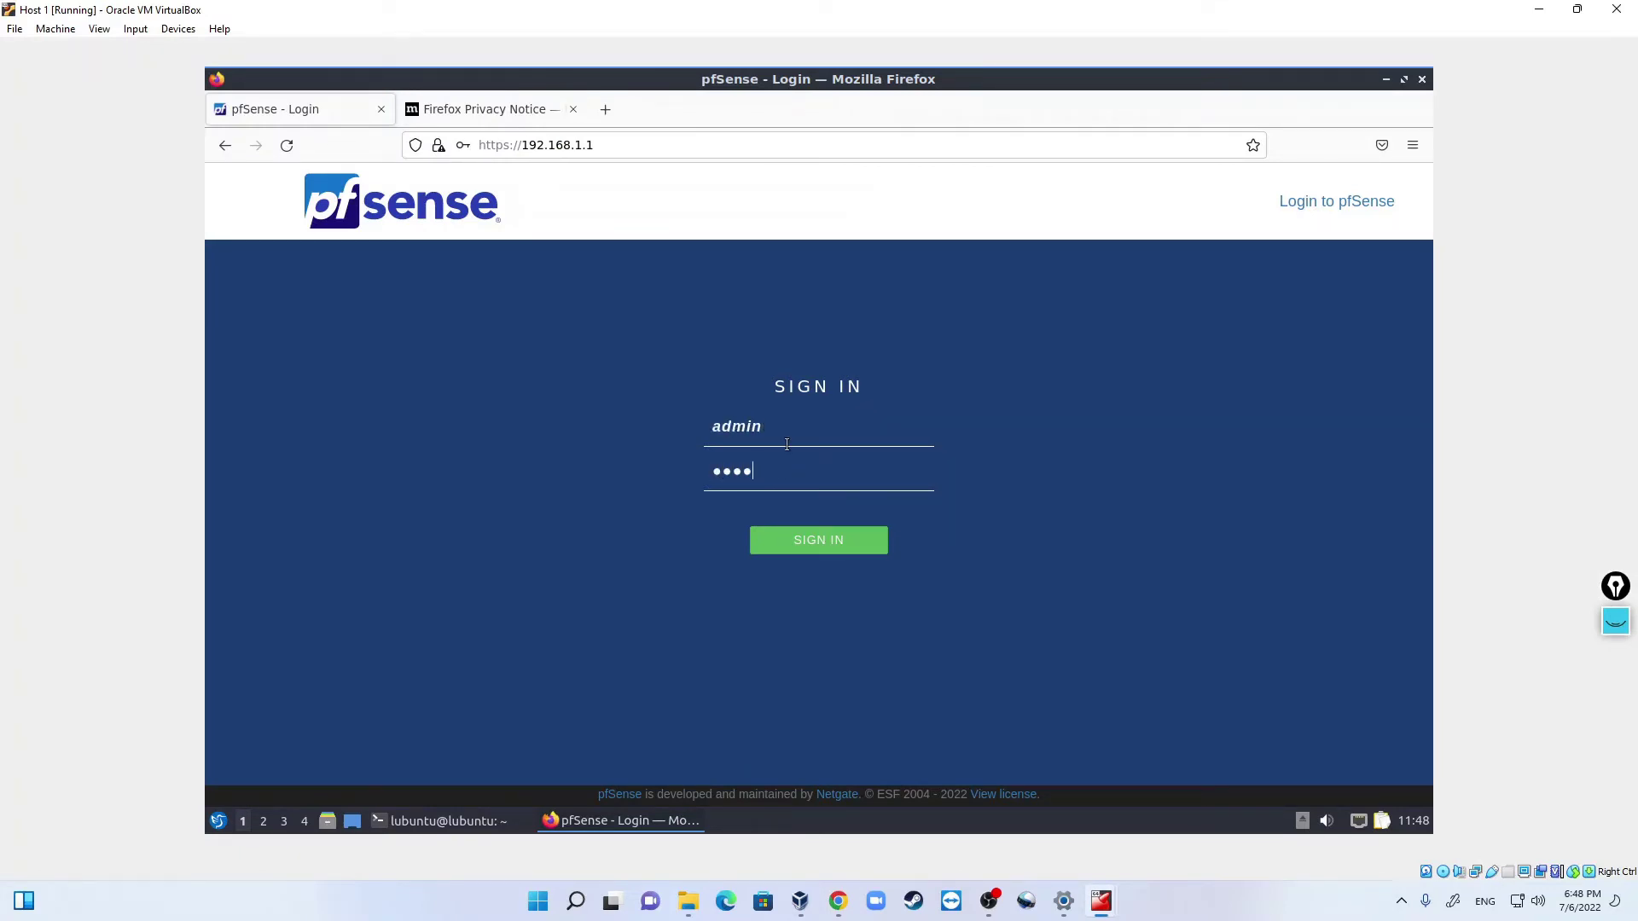
key("Return")
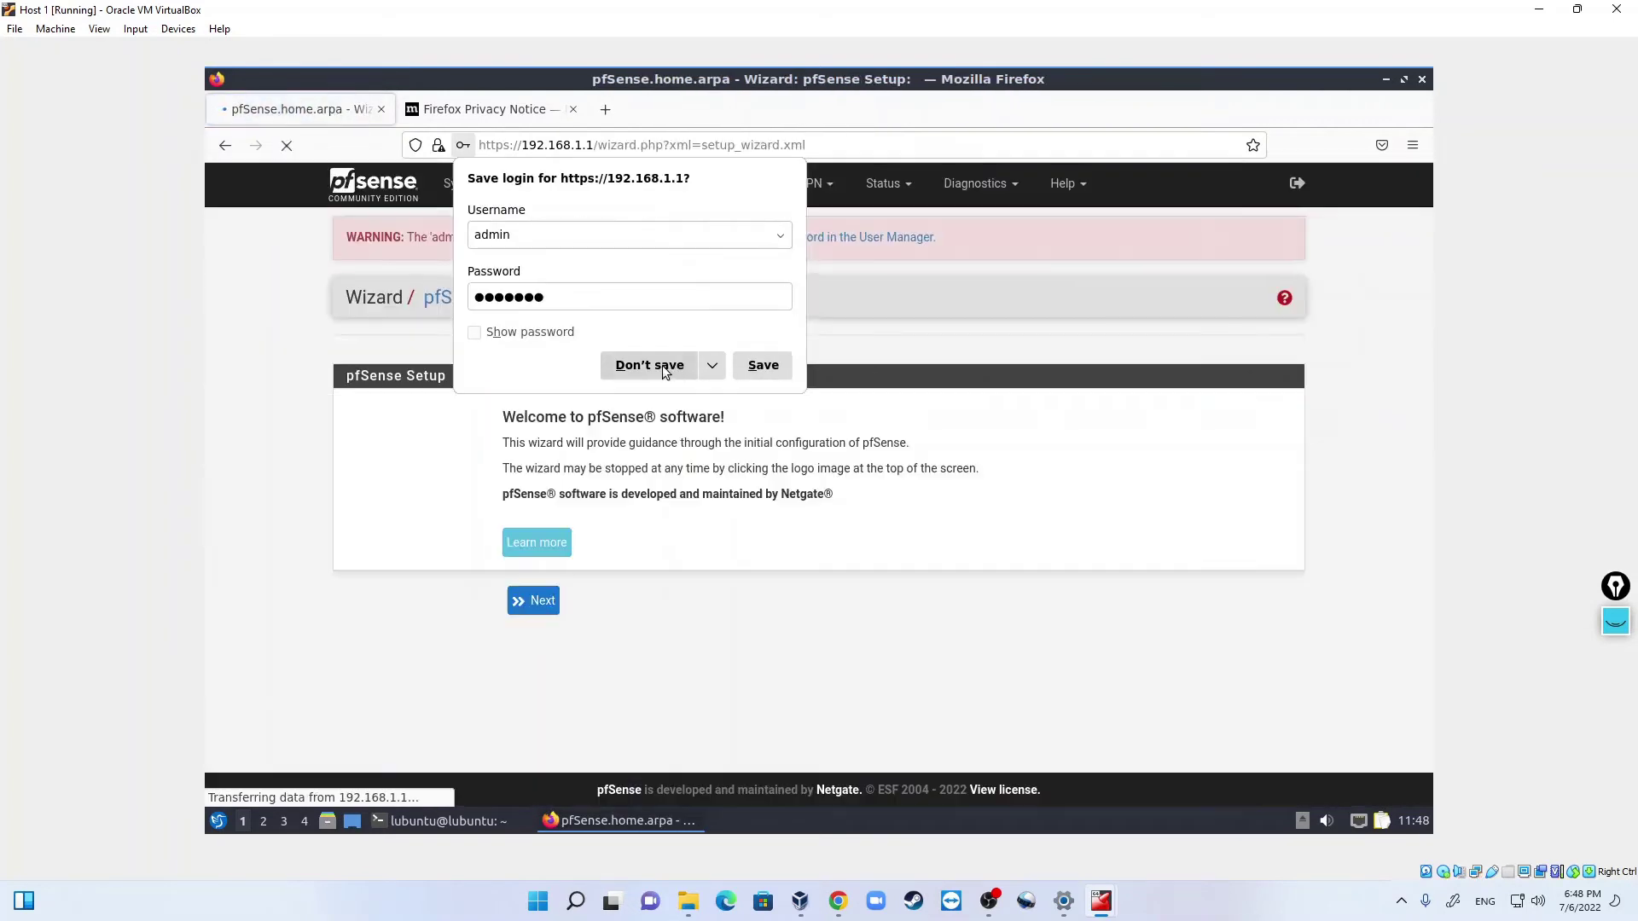
left_click(744, 365)
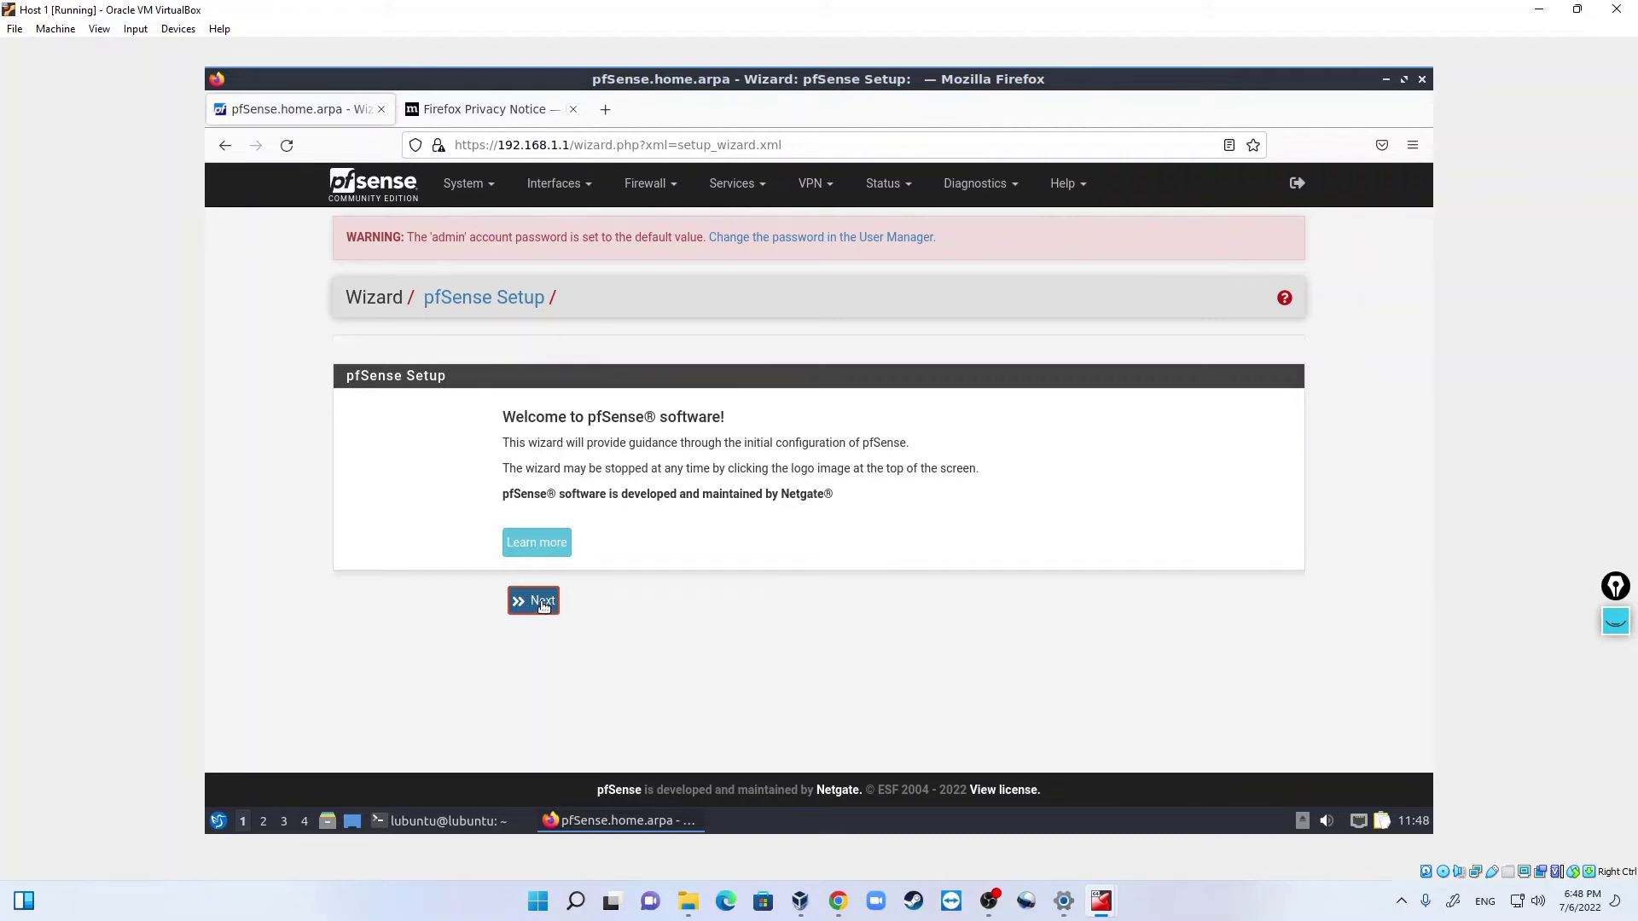
Start the wizard, keeping the default hostname, domain, time server and timezone
left_click(542, 603)
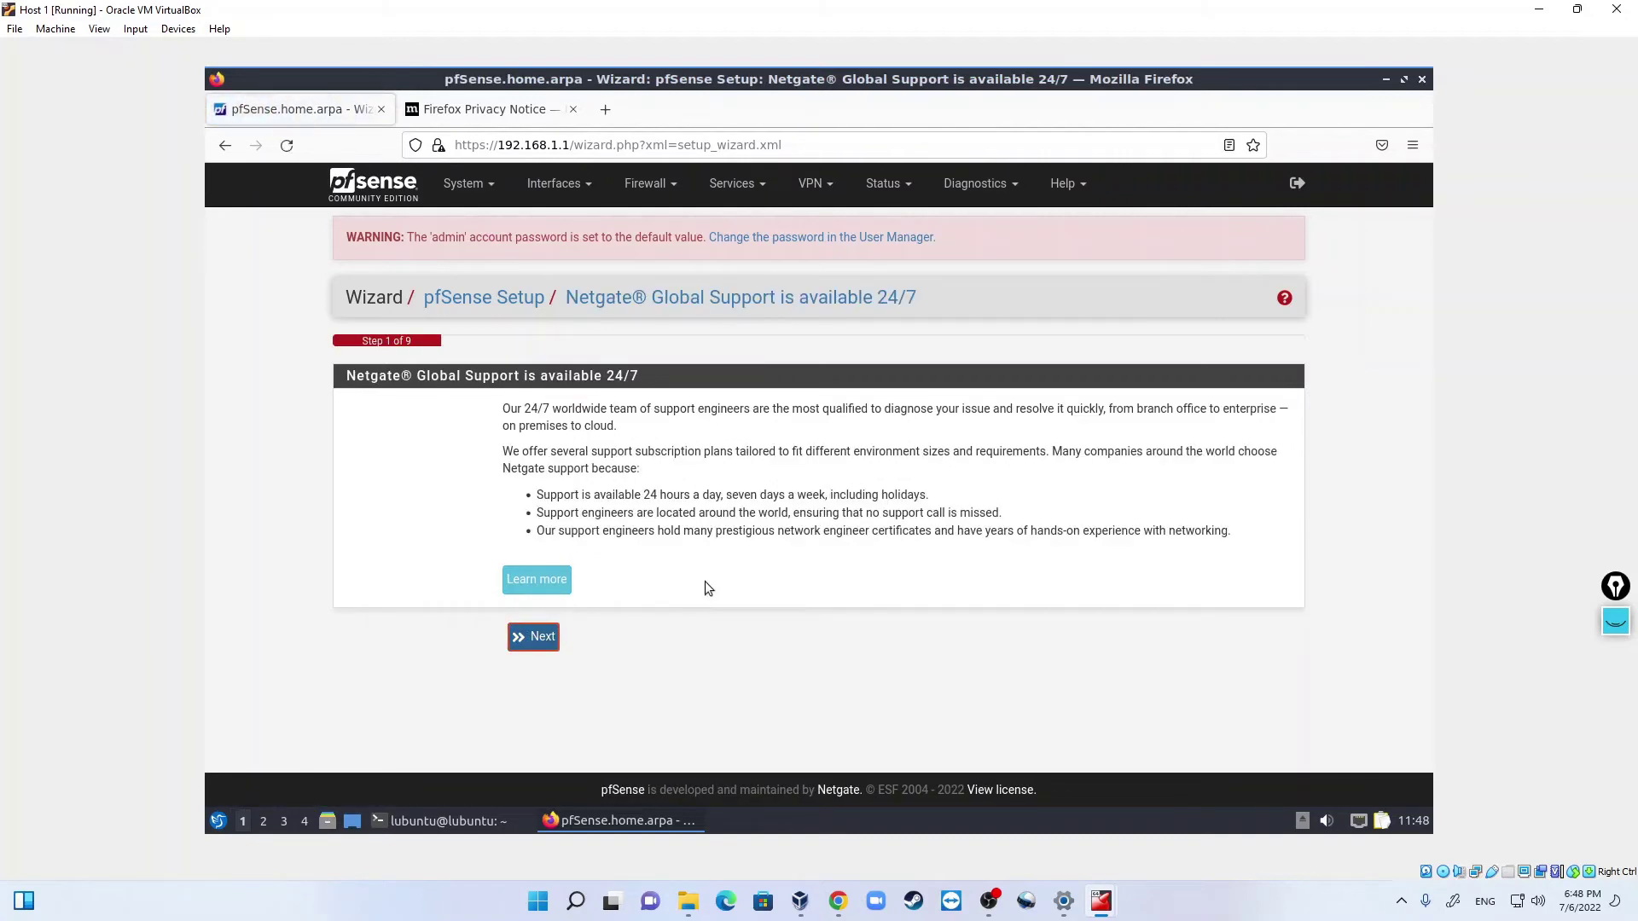
left_click(540, 637)
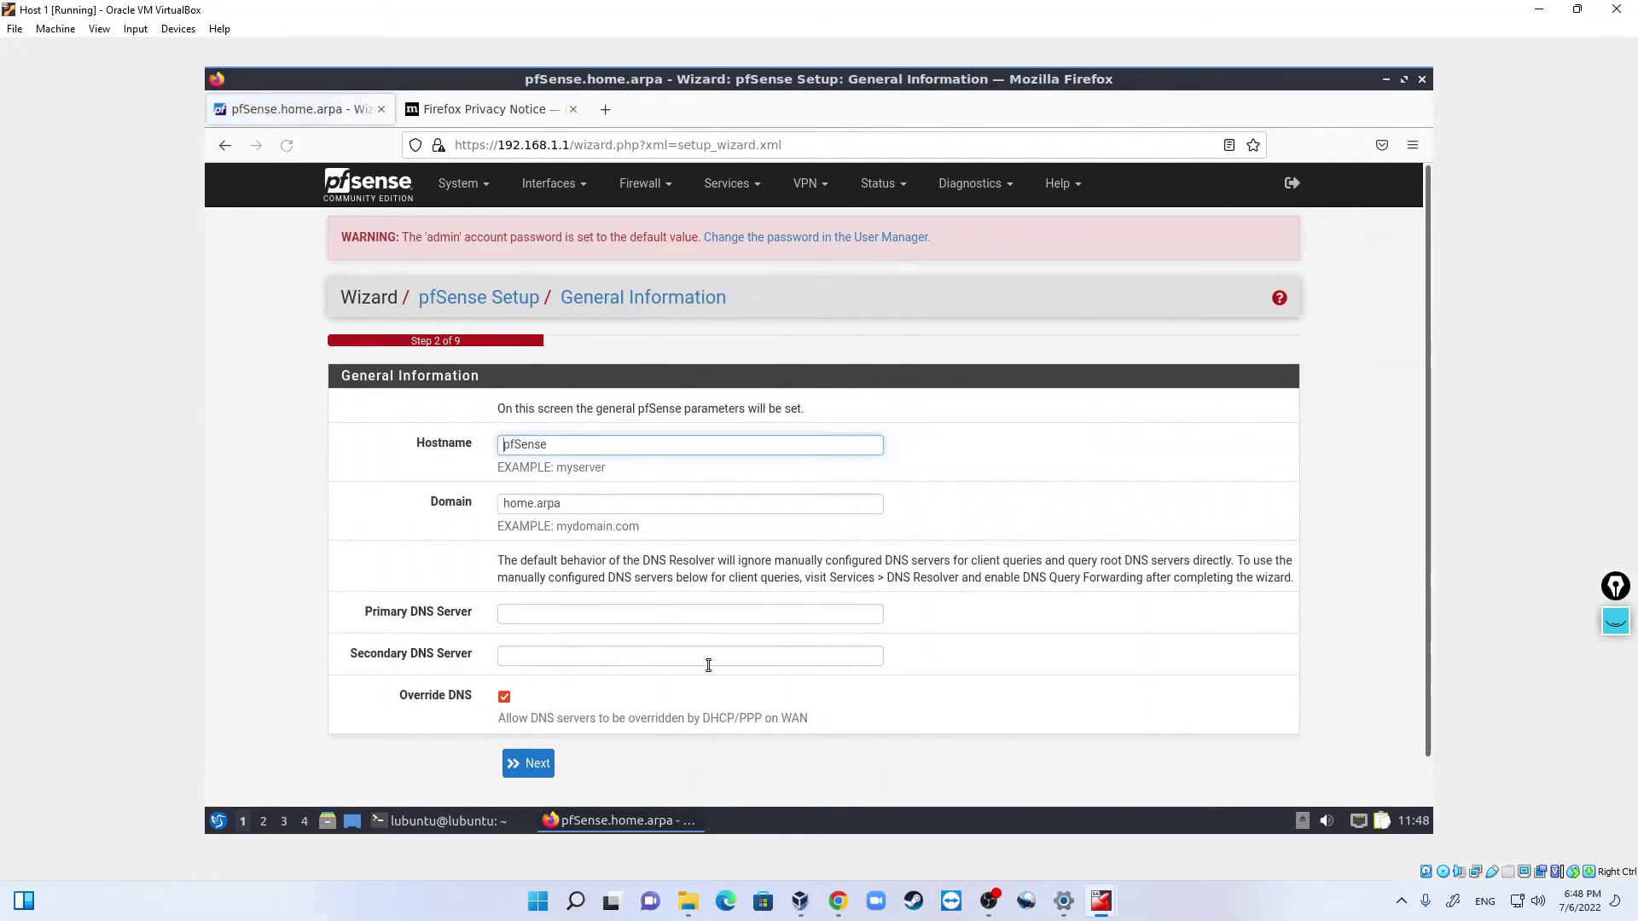
left_click(528, 762)
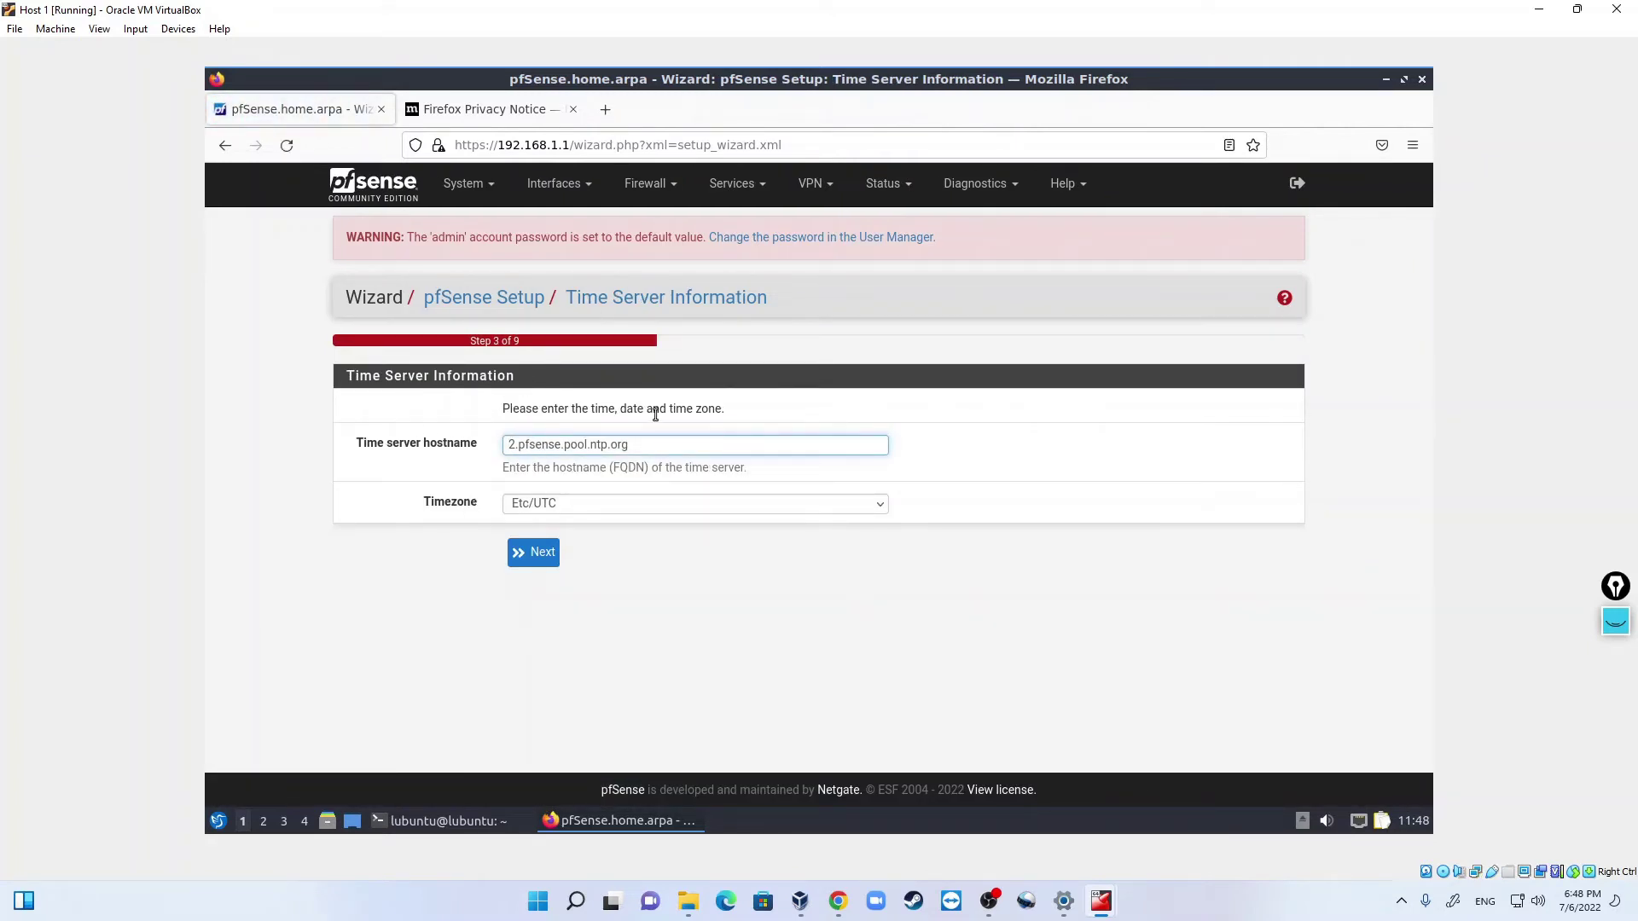
left_click(535, 552)
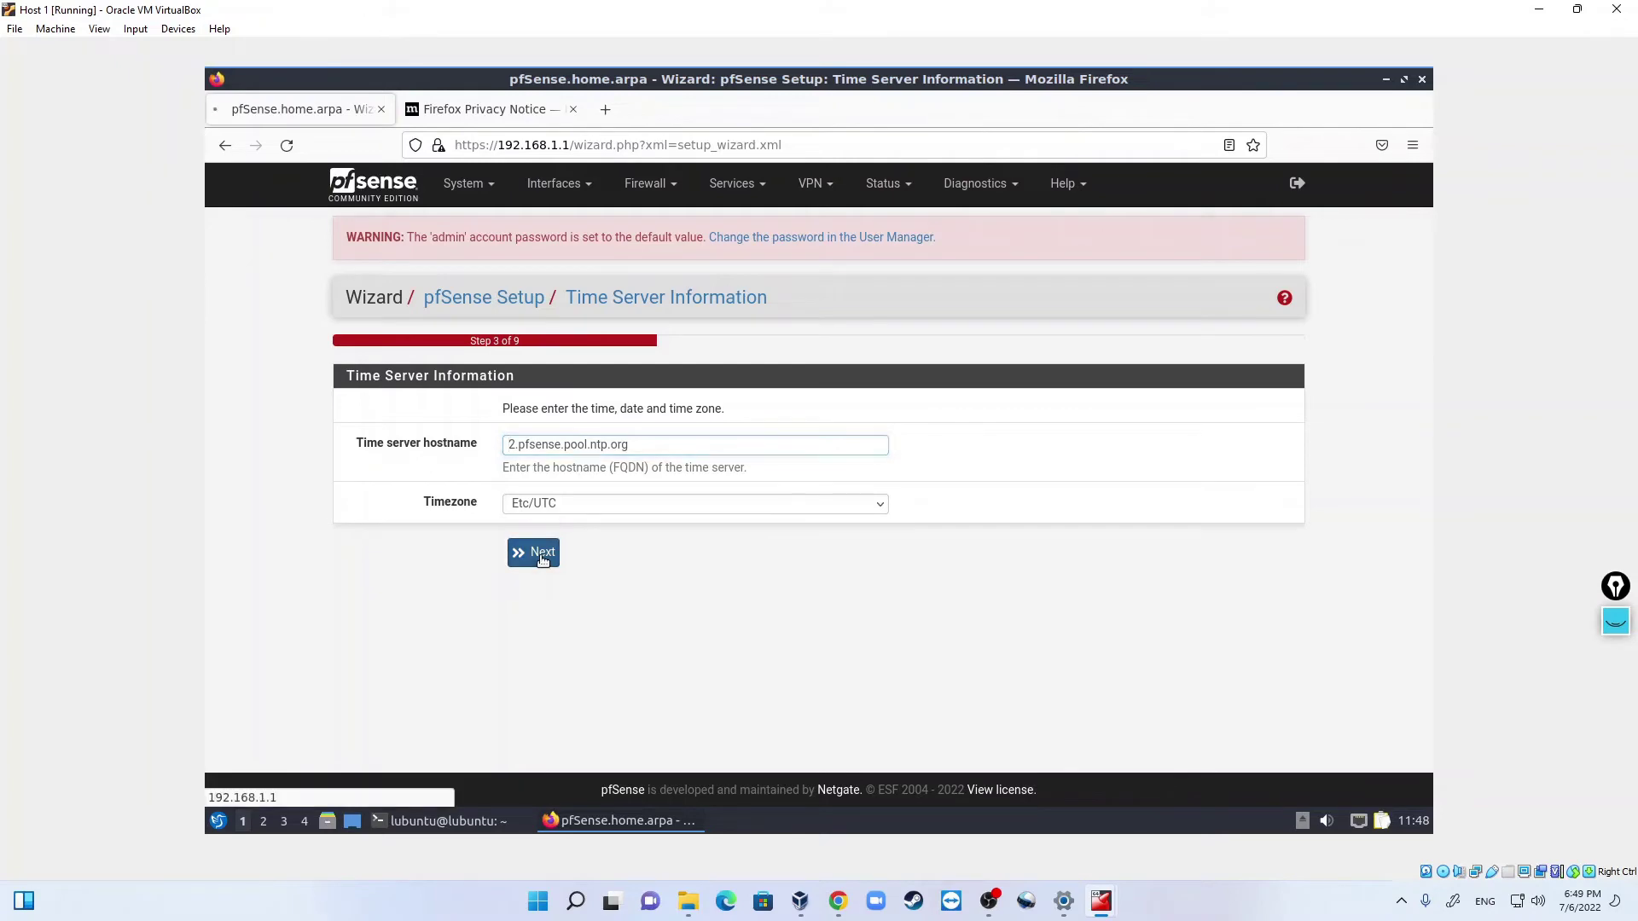
Accept the default WAN settings and LAN 192.168.1.1/24, skip the admin password, and reload pfSense
scroll(704, 559, "down", 5)
scroll(648, 556, "down", 1)
scroll(382, 290, "up", 5)
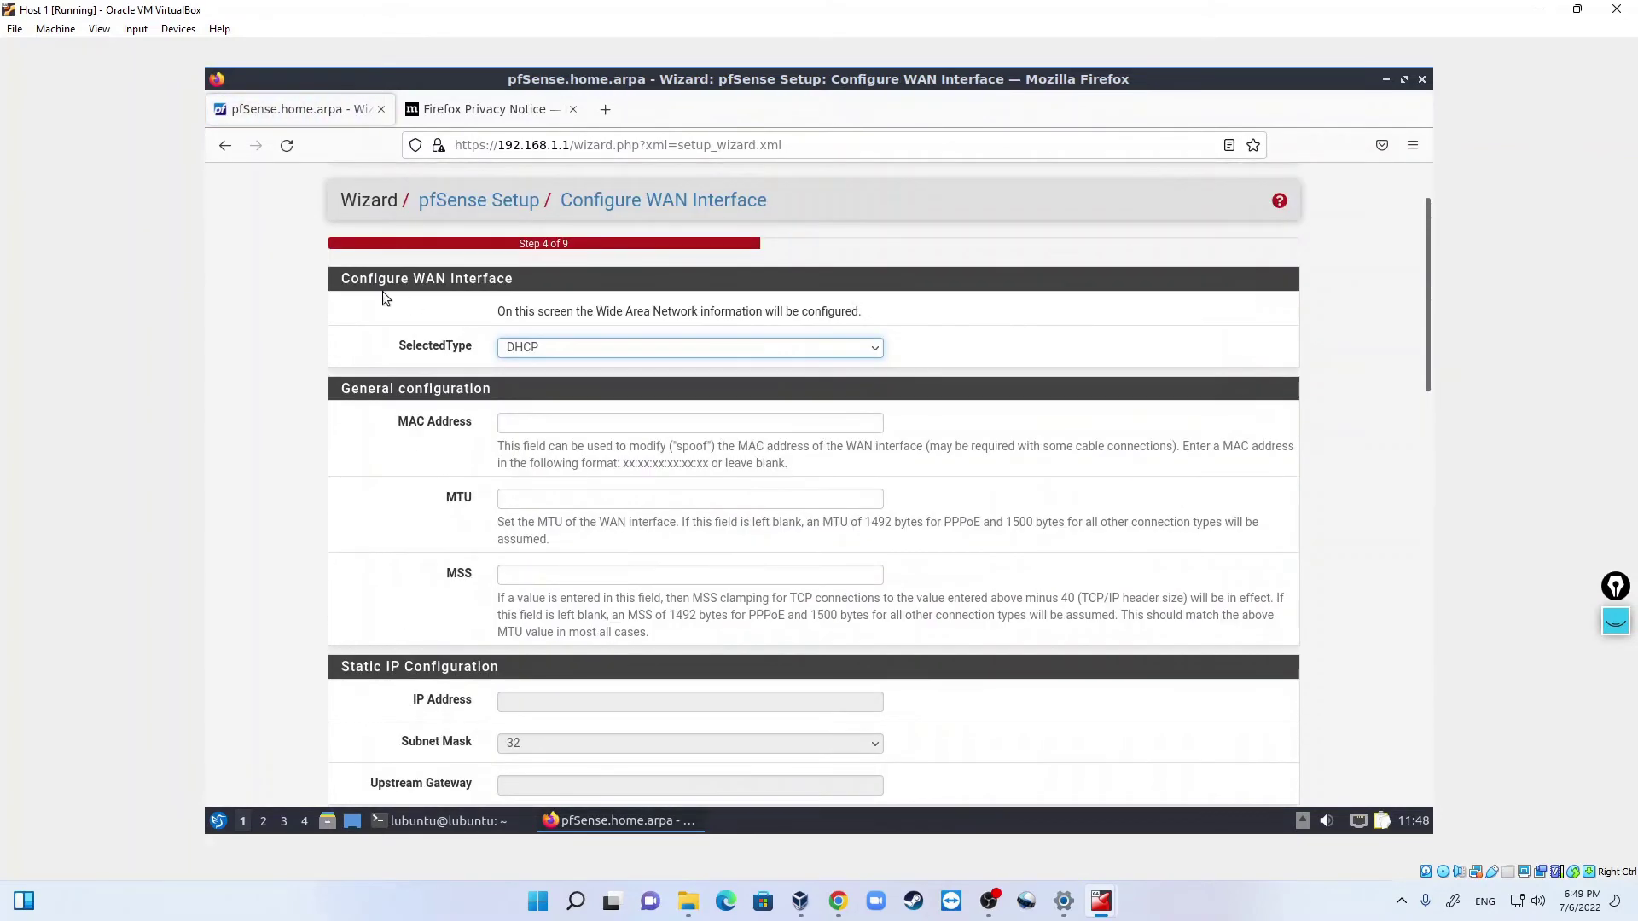
scroll(450, 336, "down", 7)
scroll(450, 336, "down", 10)
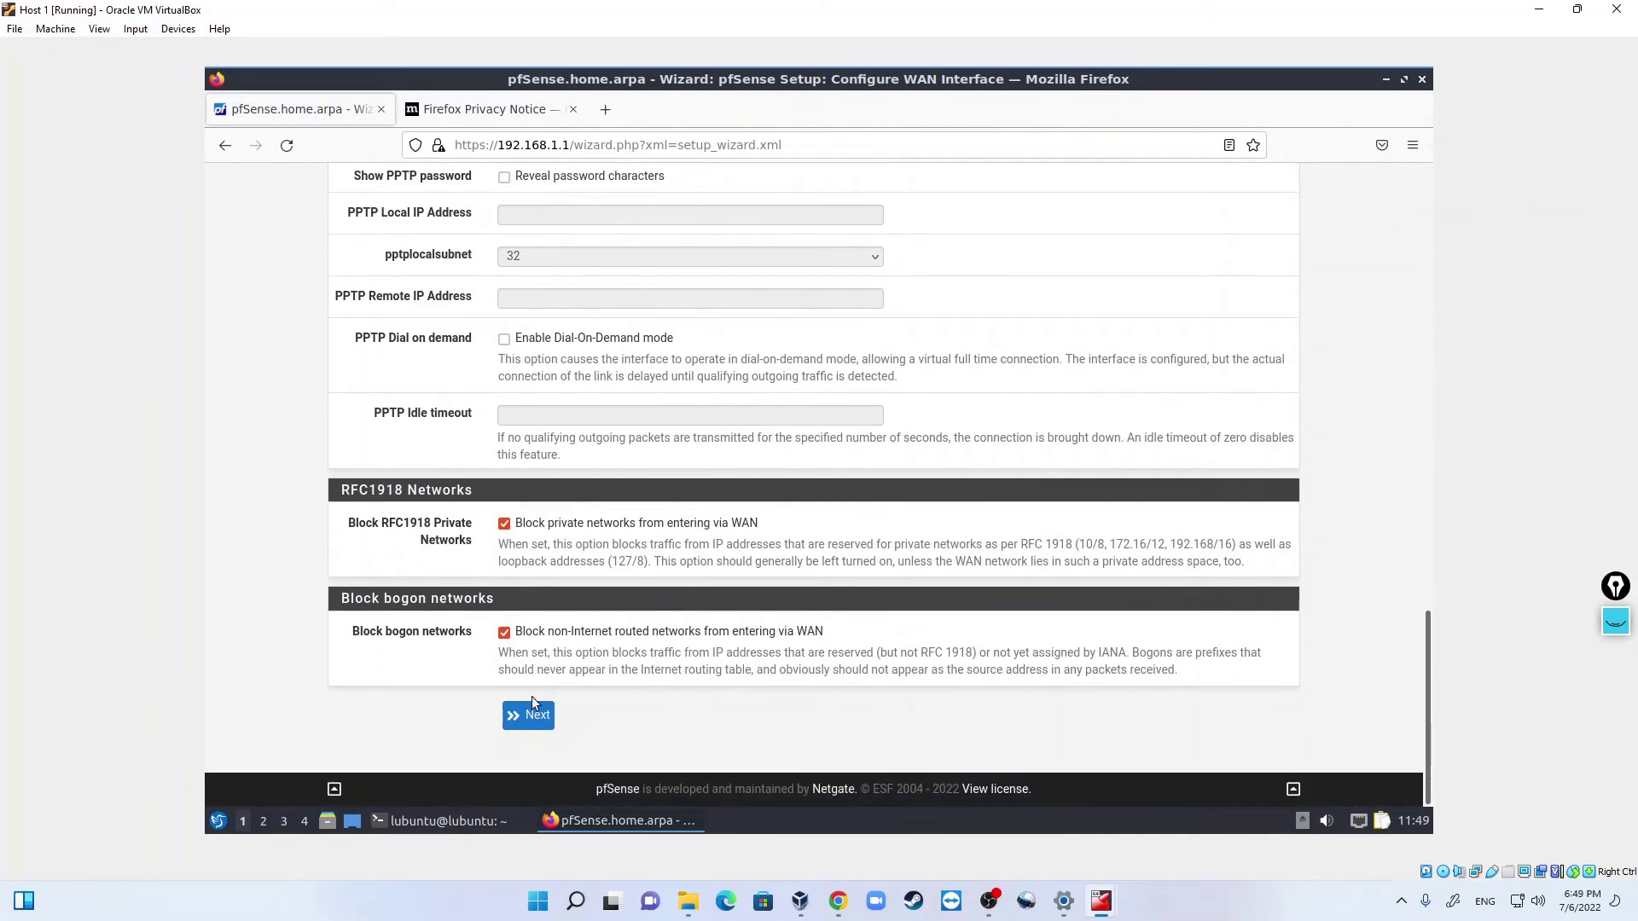
left_click(532, 707)
left_click(533, 552)
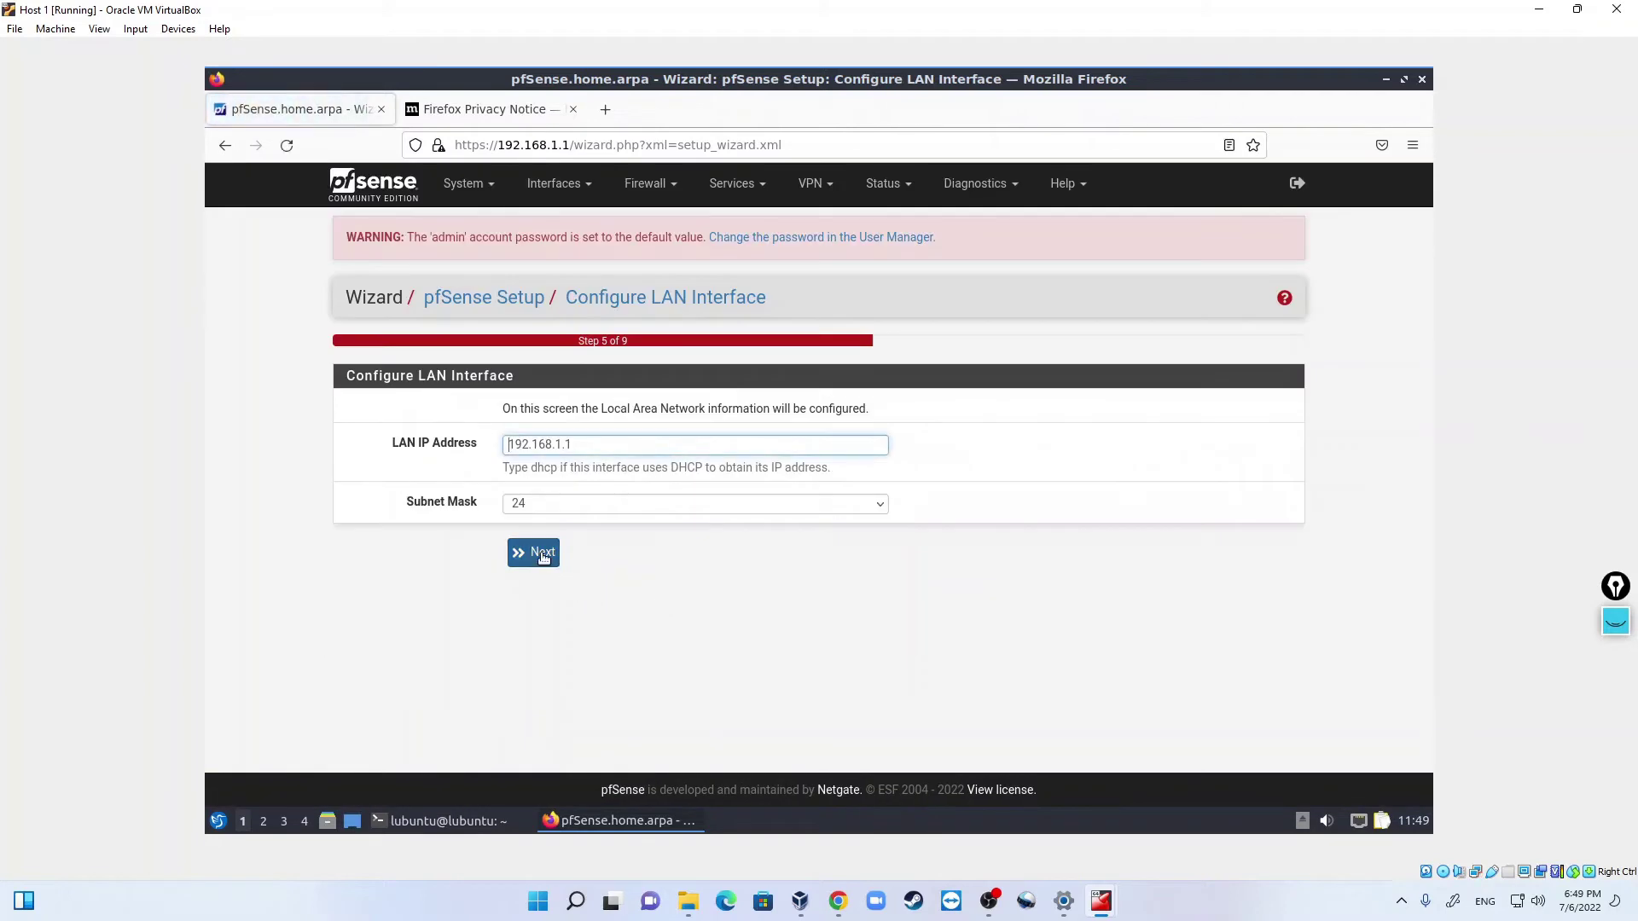
left_click(534, 534)
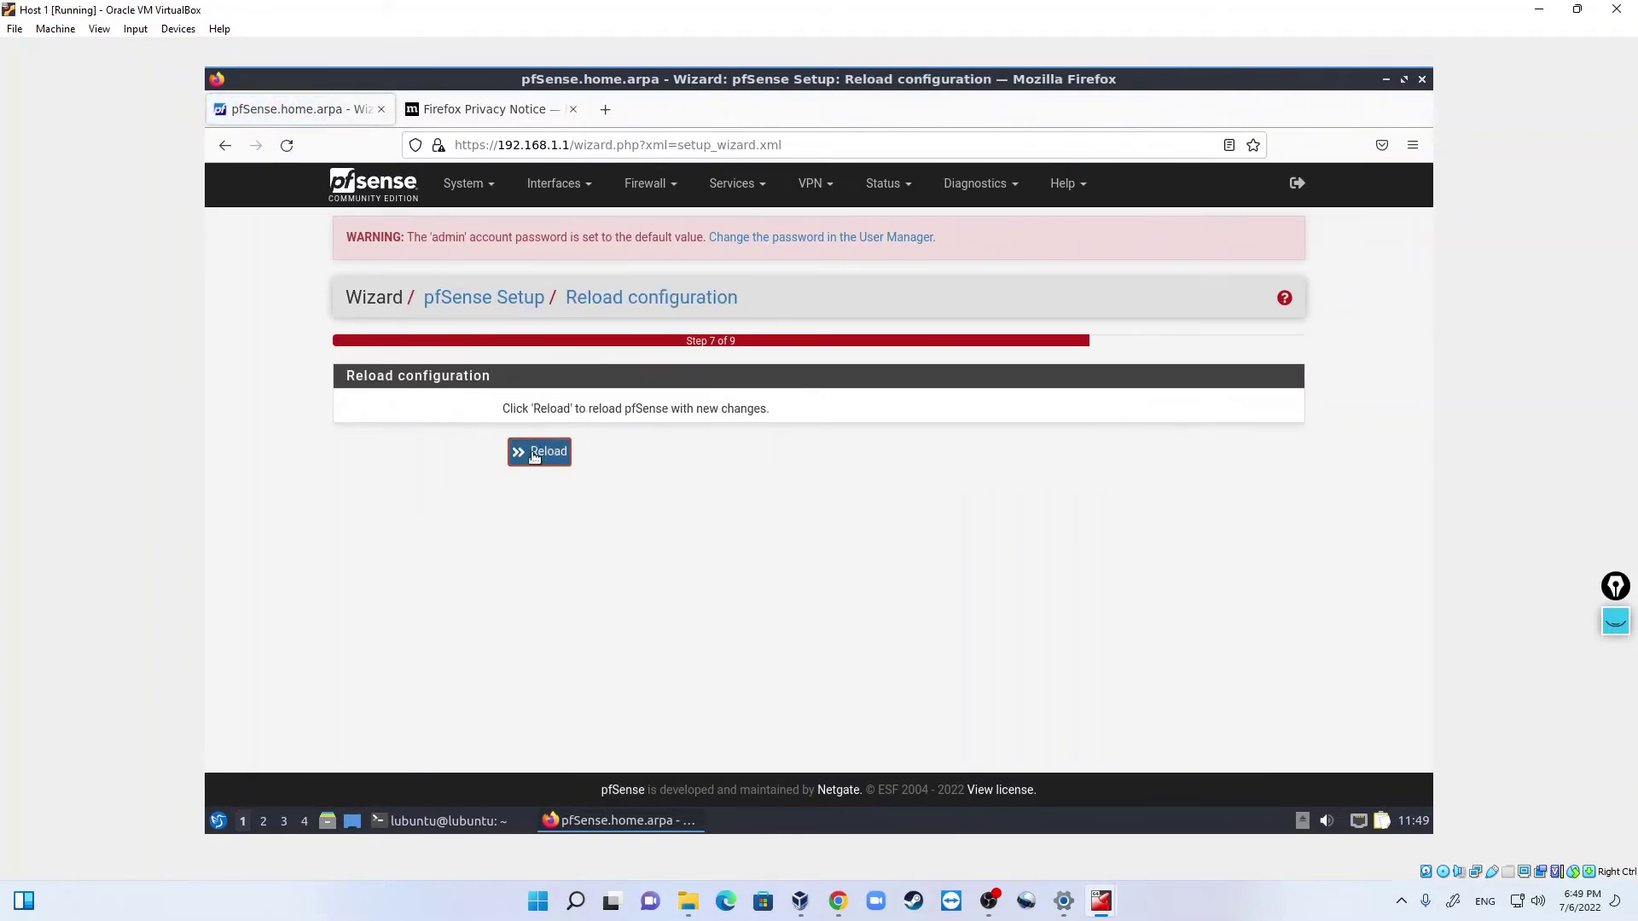
left_click(536, 452)
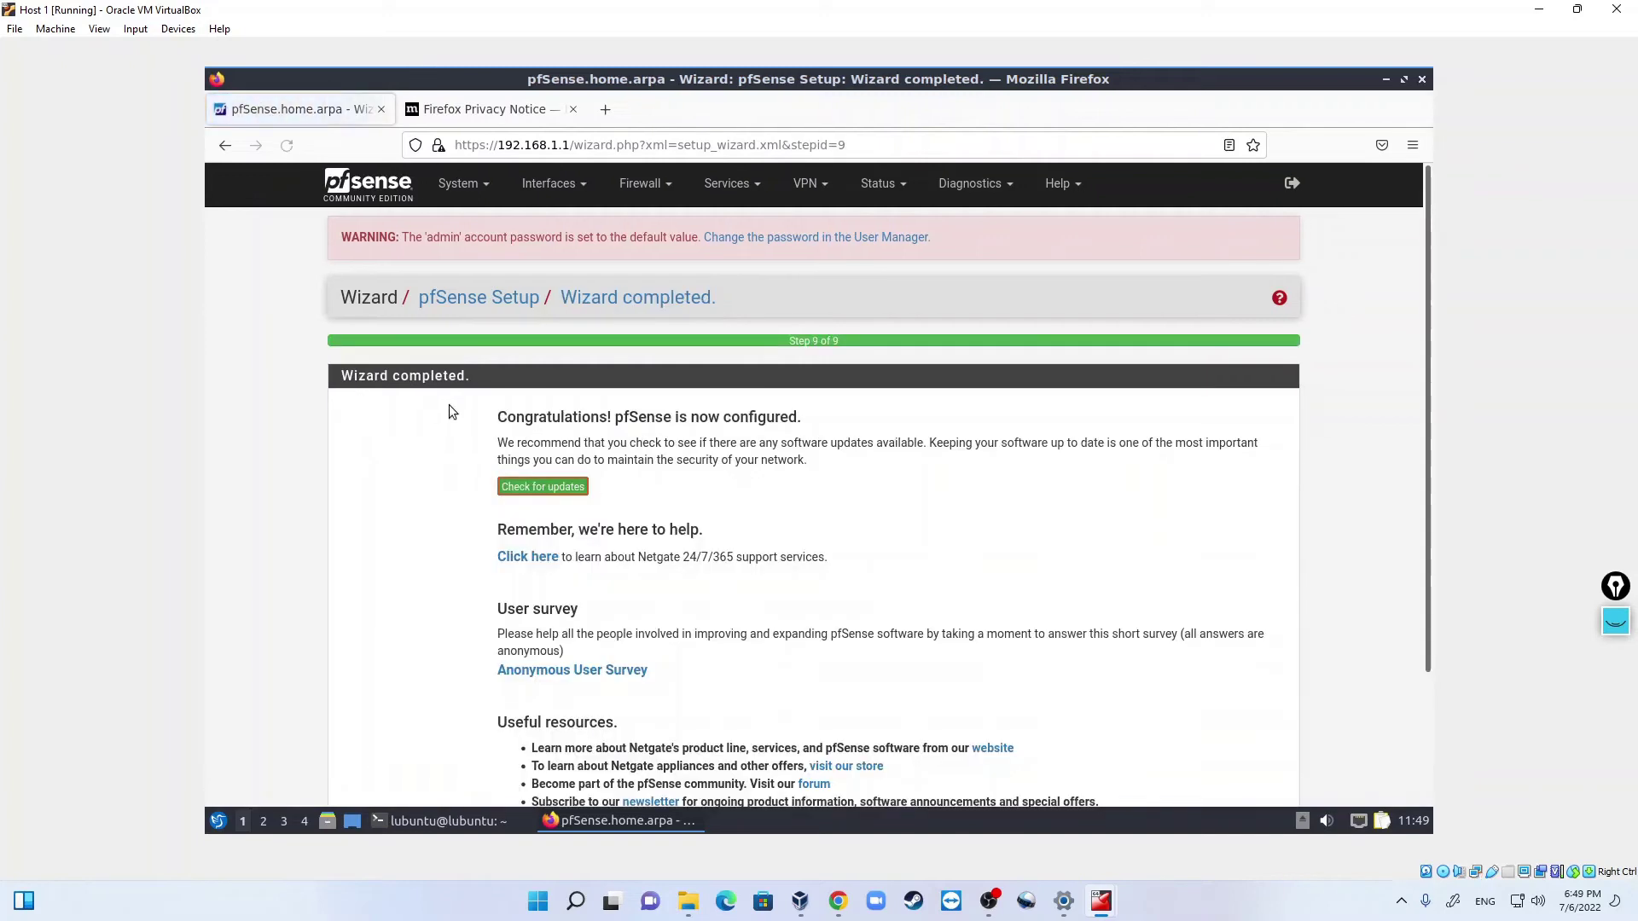
Click Finish after the reload, reaching the page warning that the admin password is still default
scroll(470, 505, "down", 2)
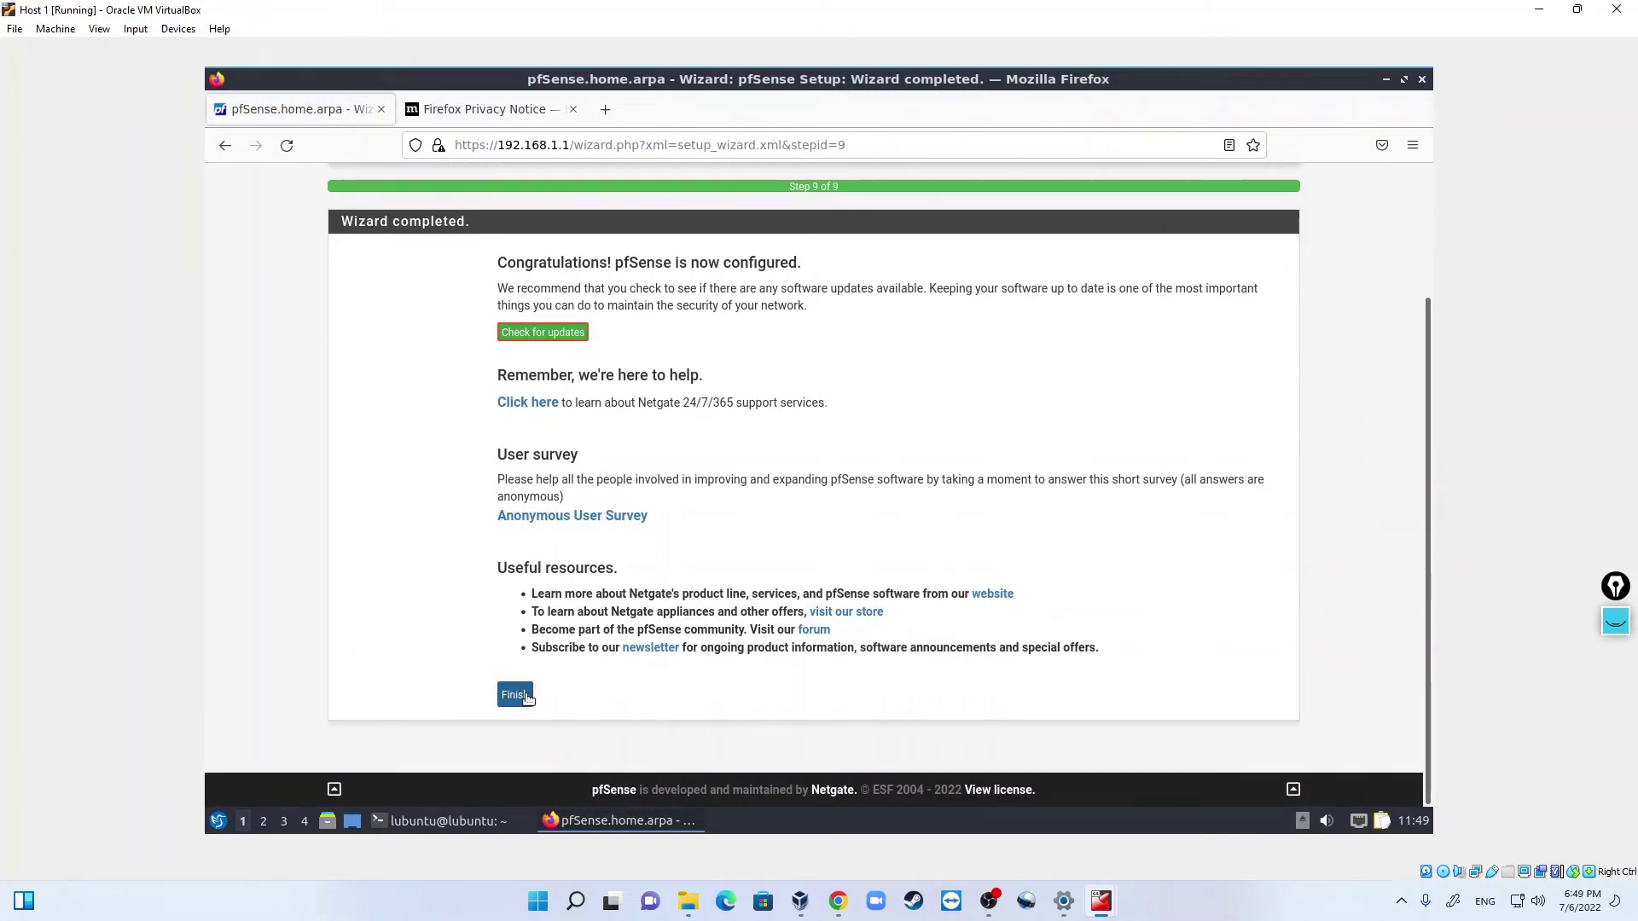
left_click(520, 695)
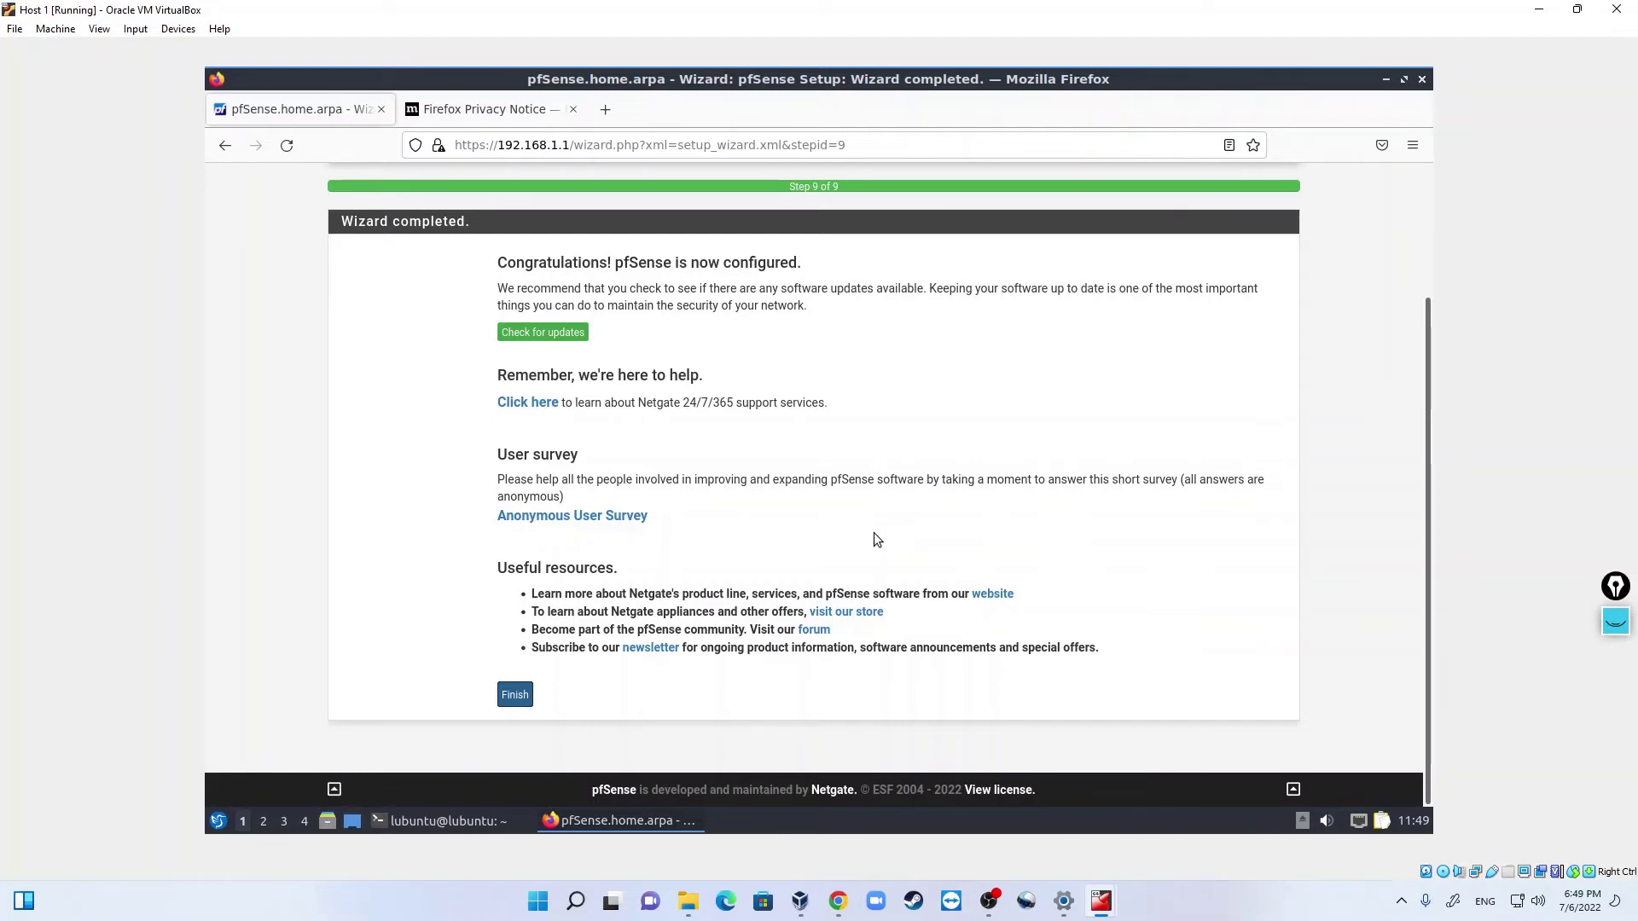
scroll(877, 537, "up", 3)
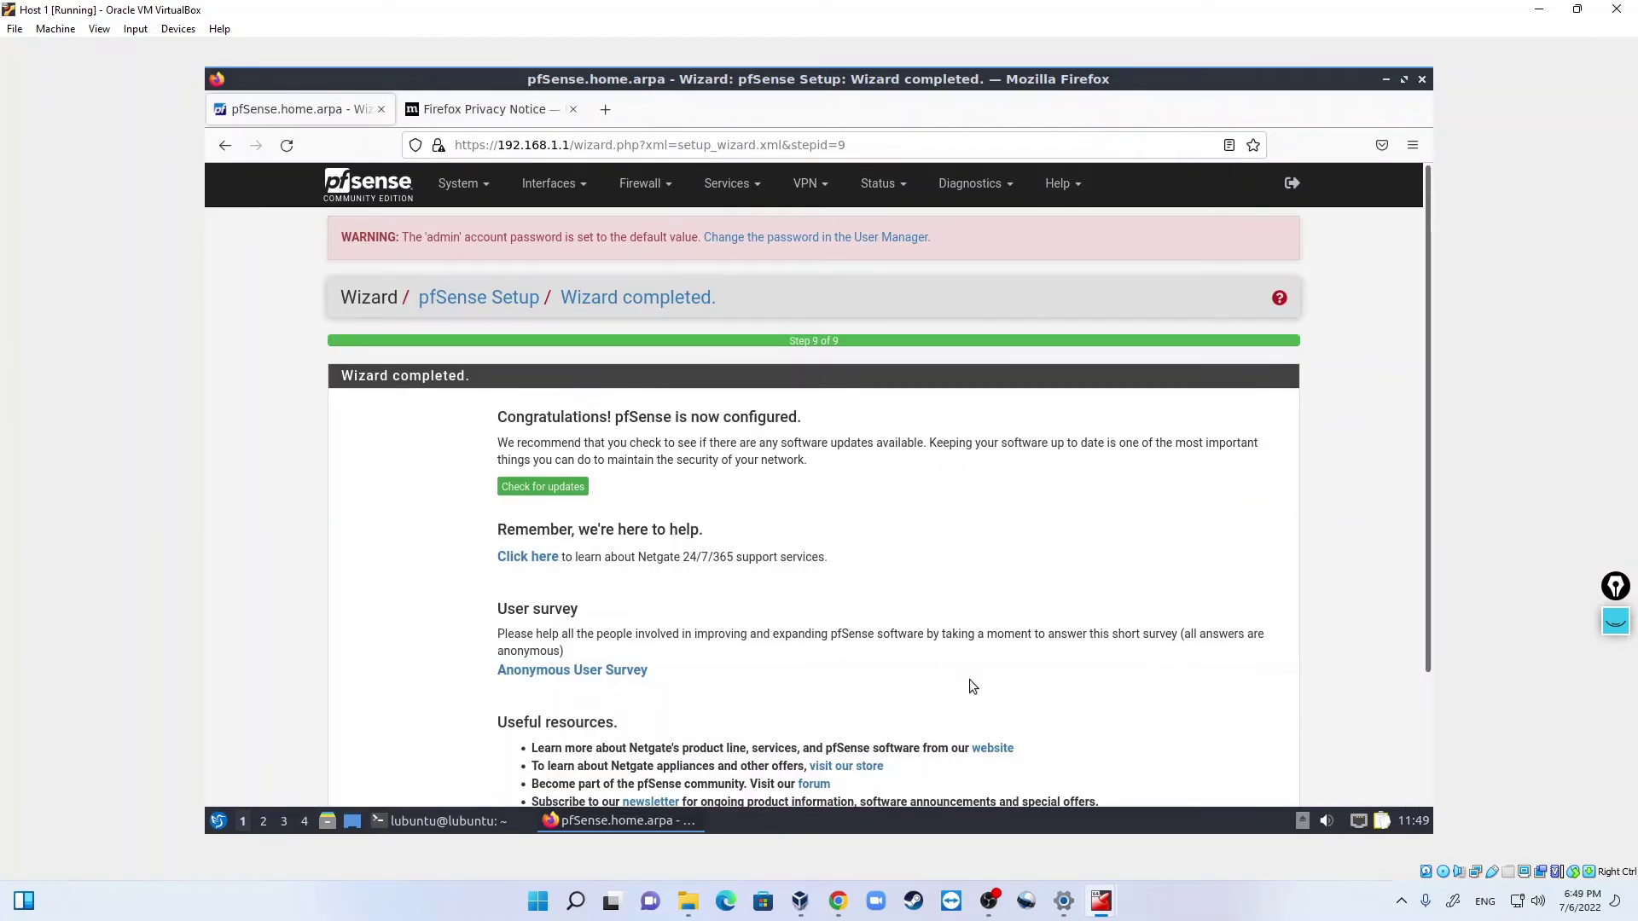
Review sections 1.4–1.6 of the lab document, then return to the Hình 1 network diagram
left_click(838, 900)
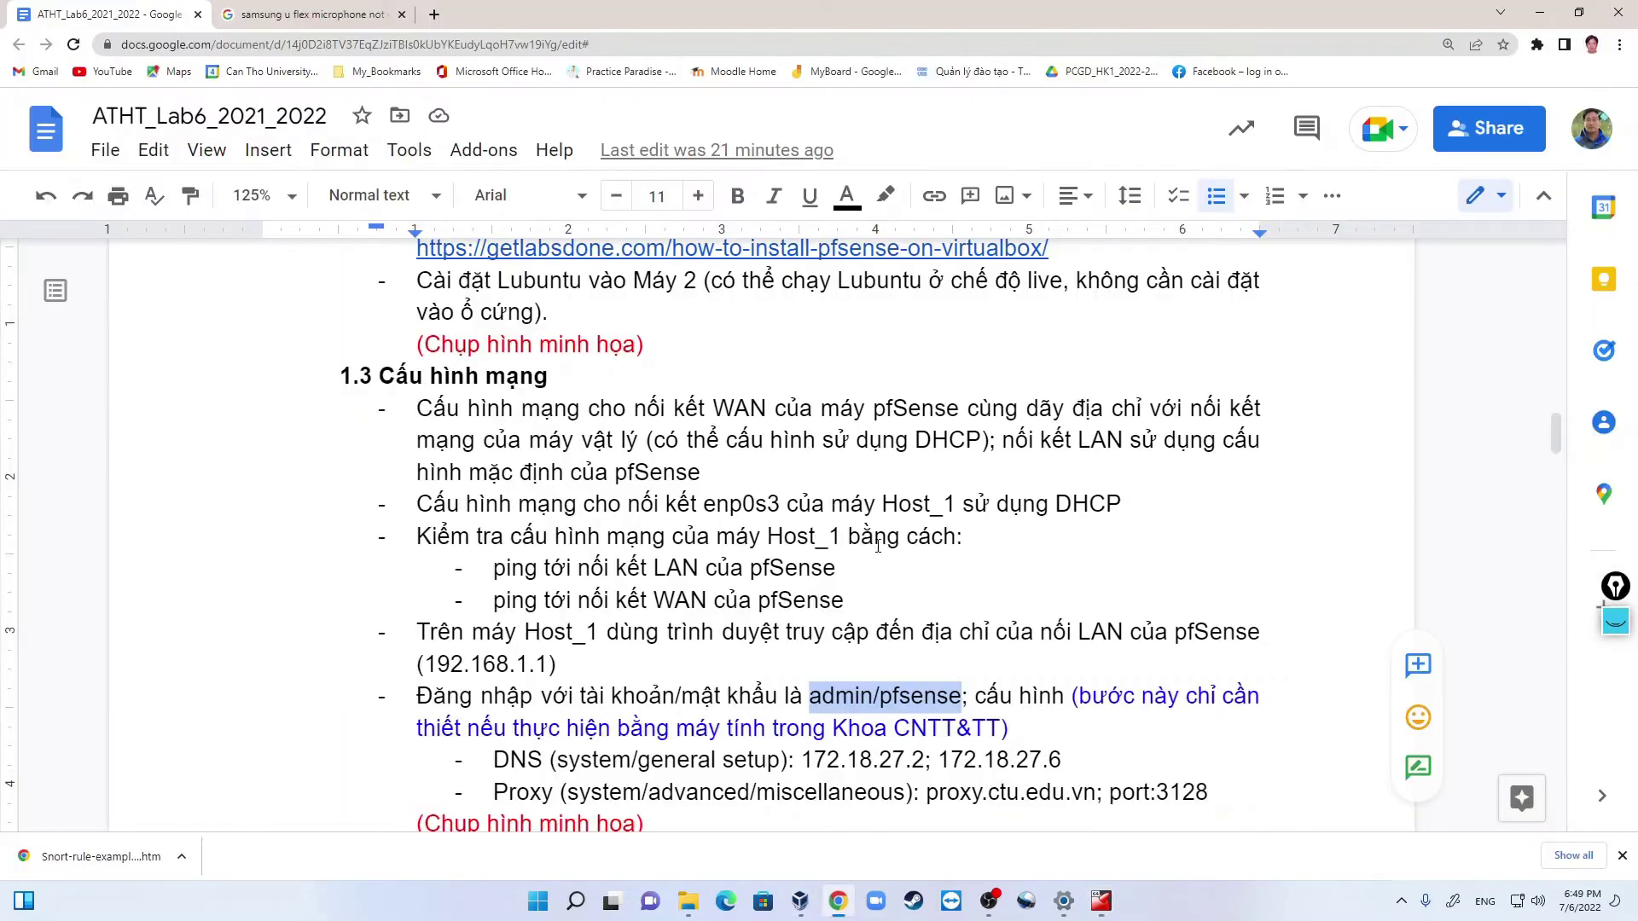
scroll(618, 449, "down", 3)
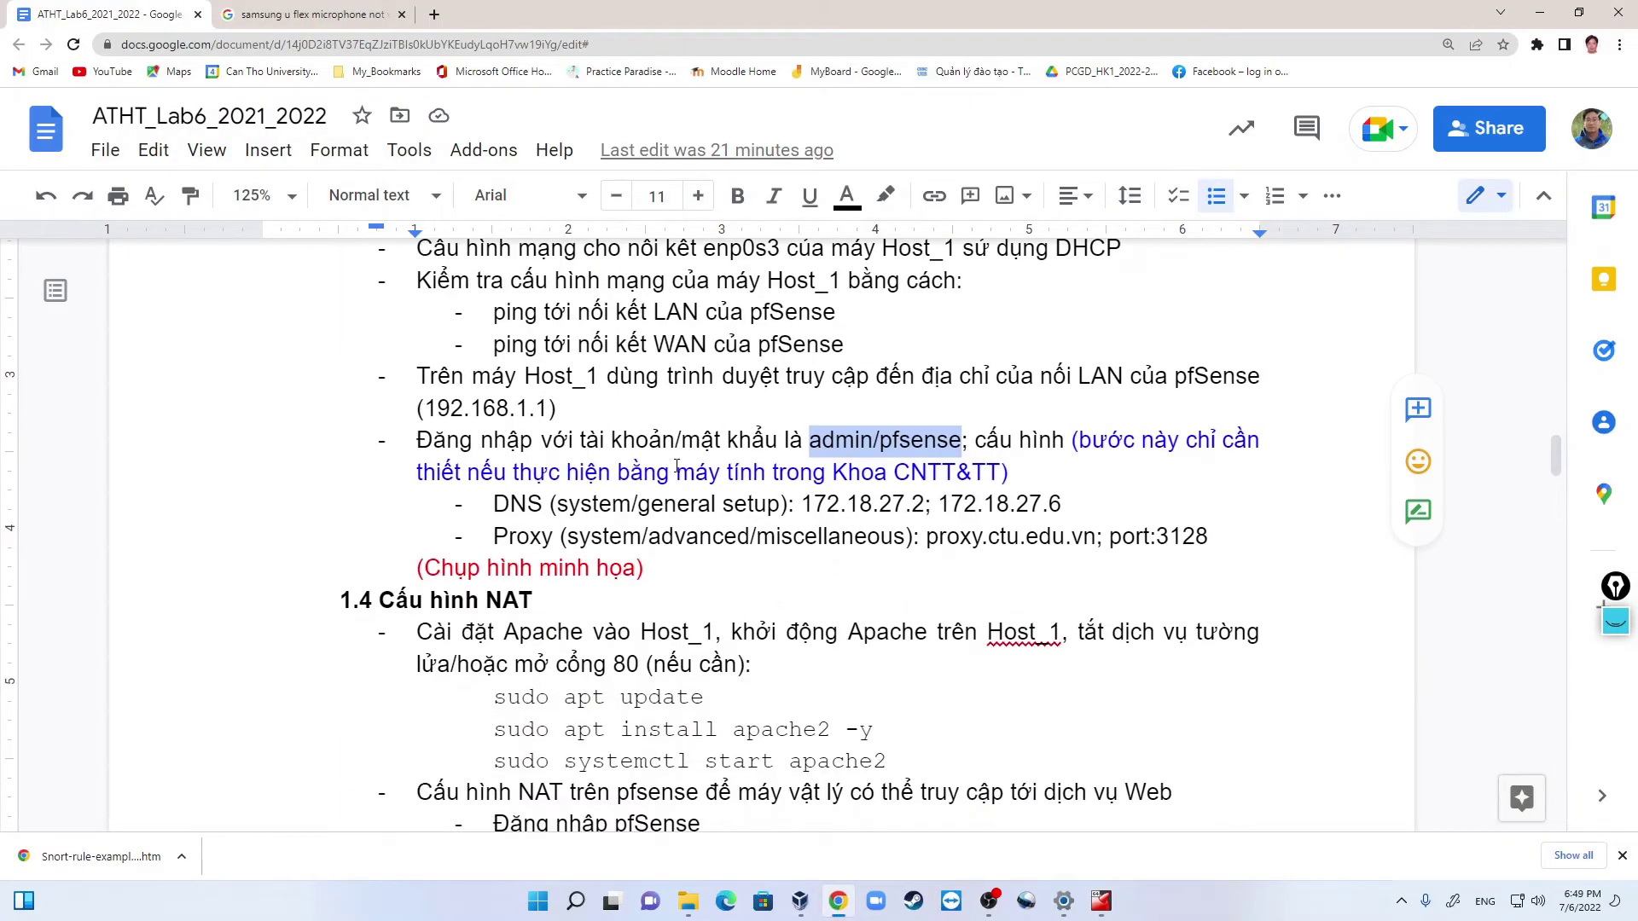
scroll(677, 467, "down", 4)
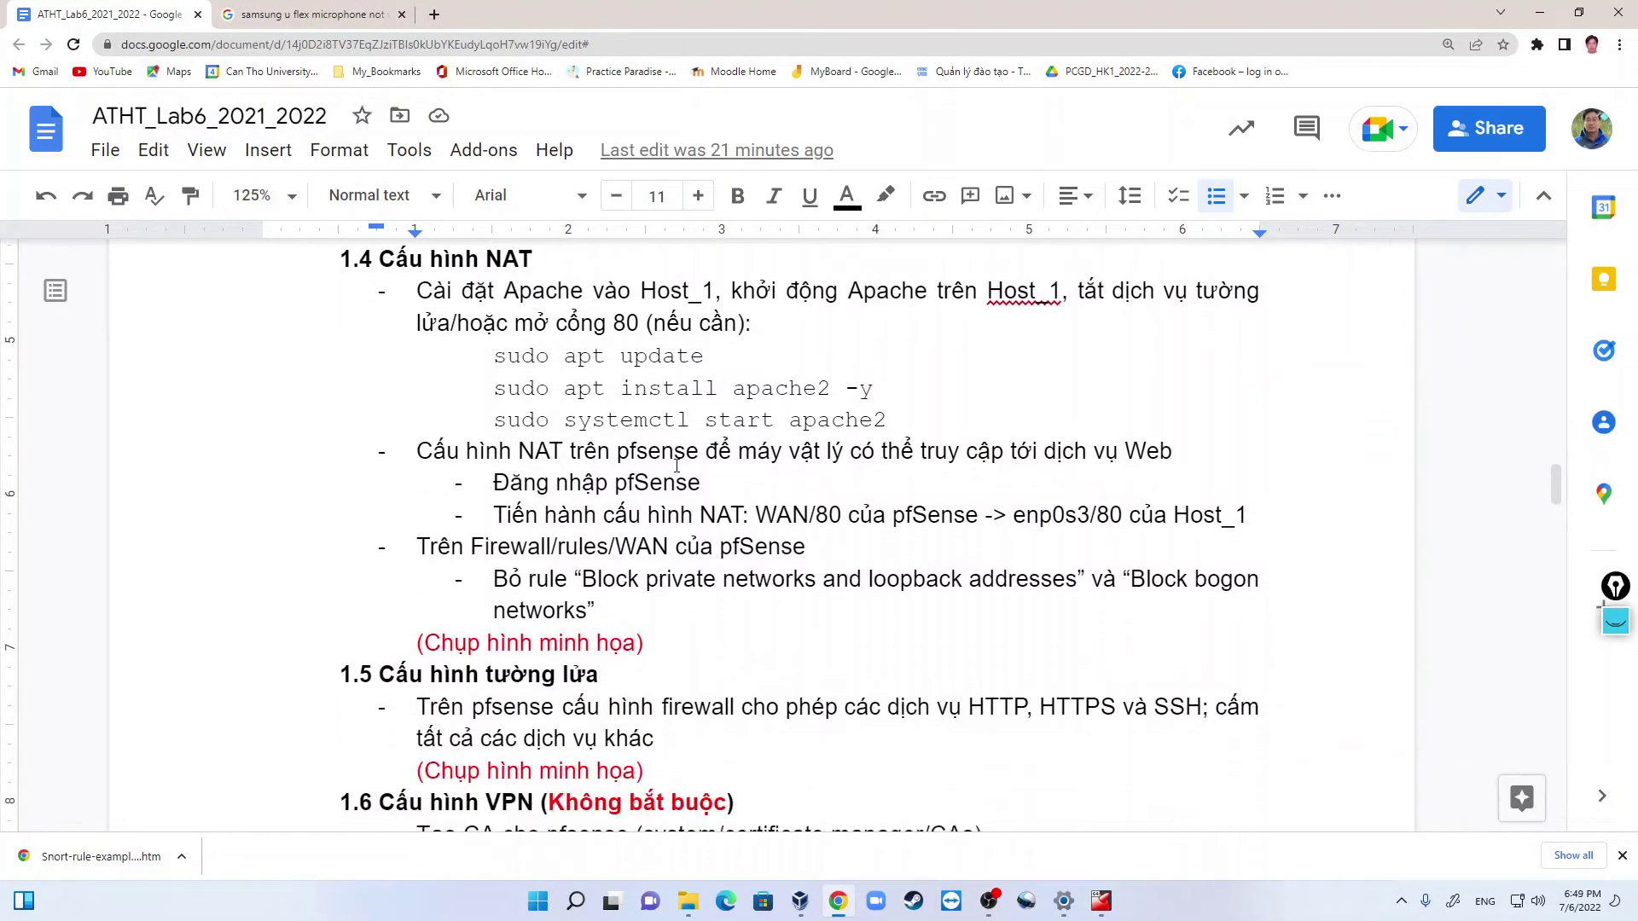
scroll(513, 436, "up", 2)
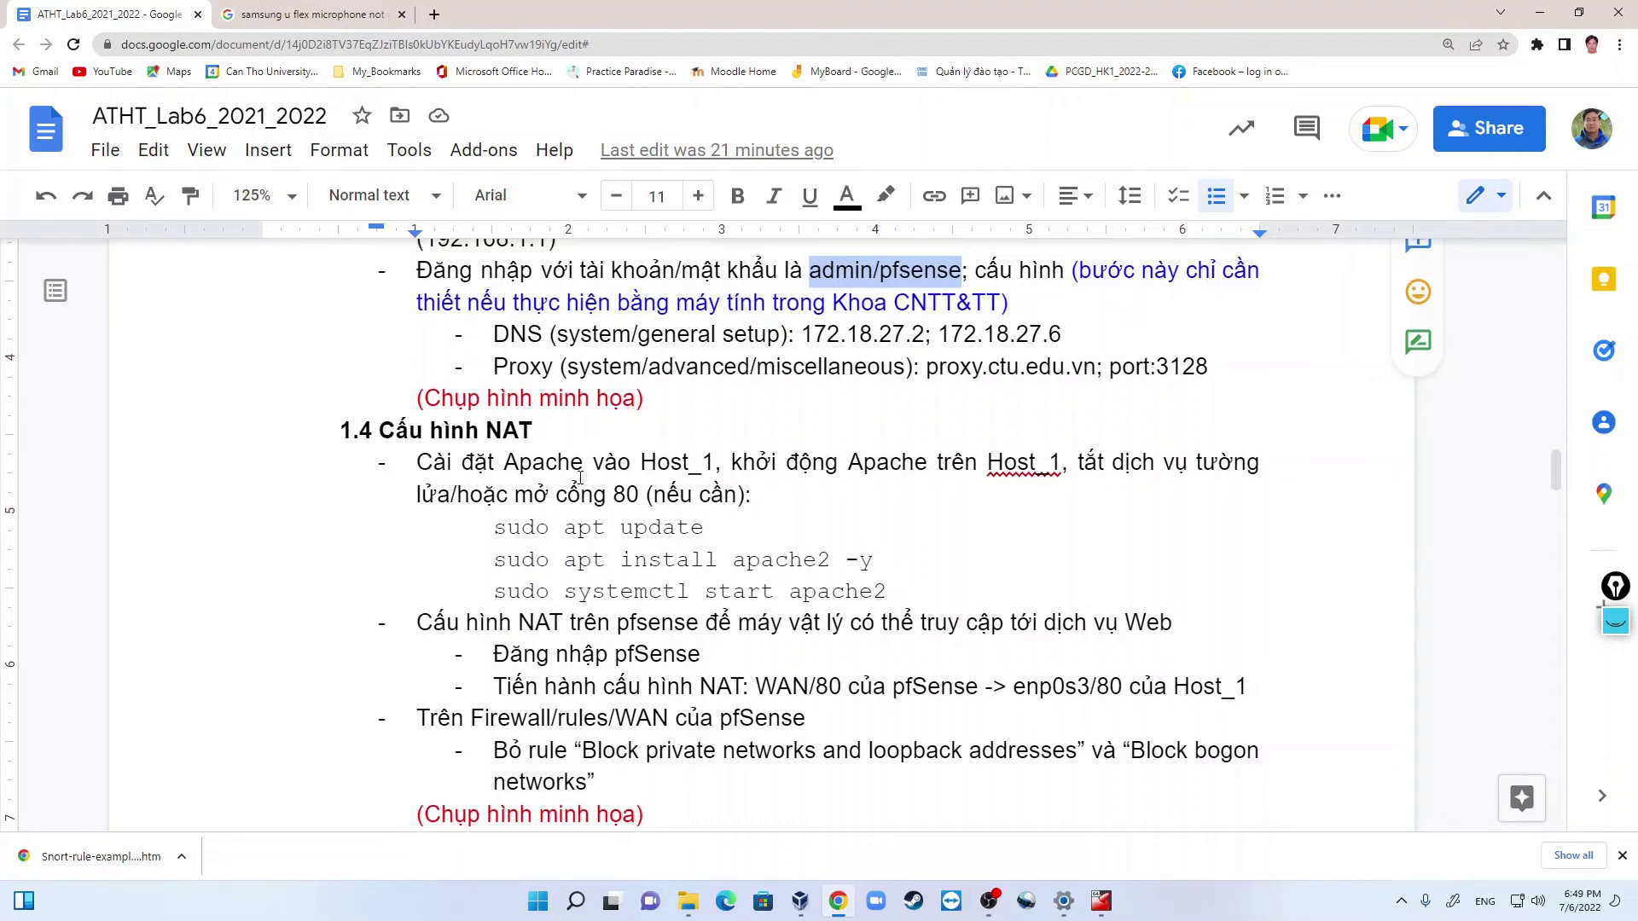
scroll(539, 475, "up", 15)
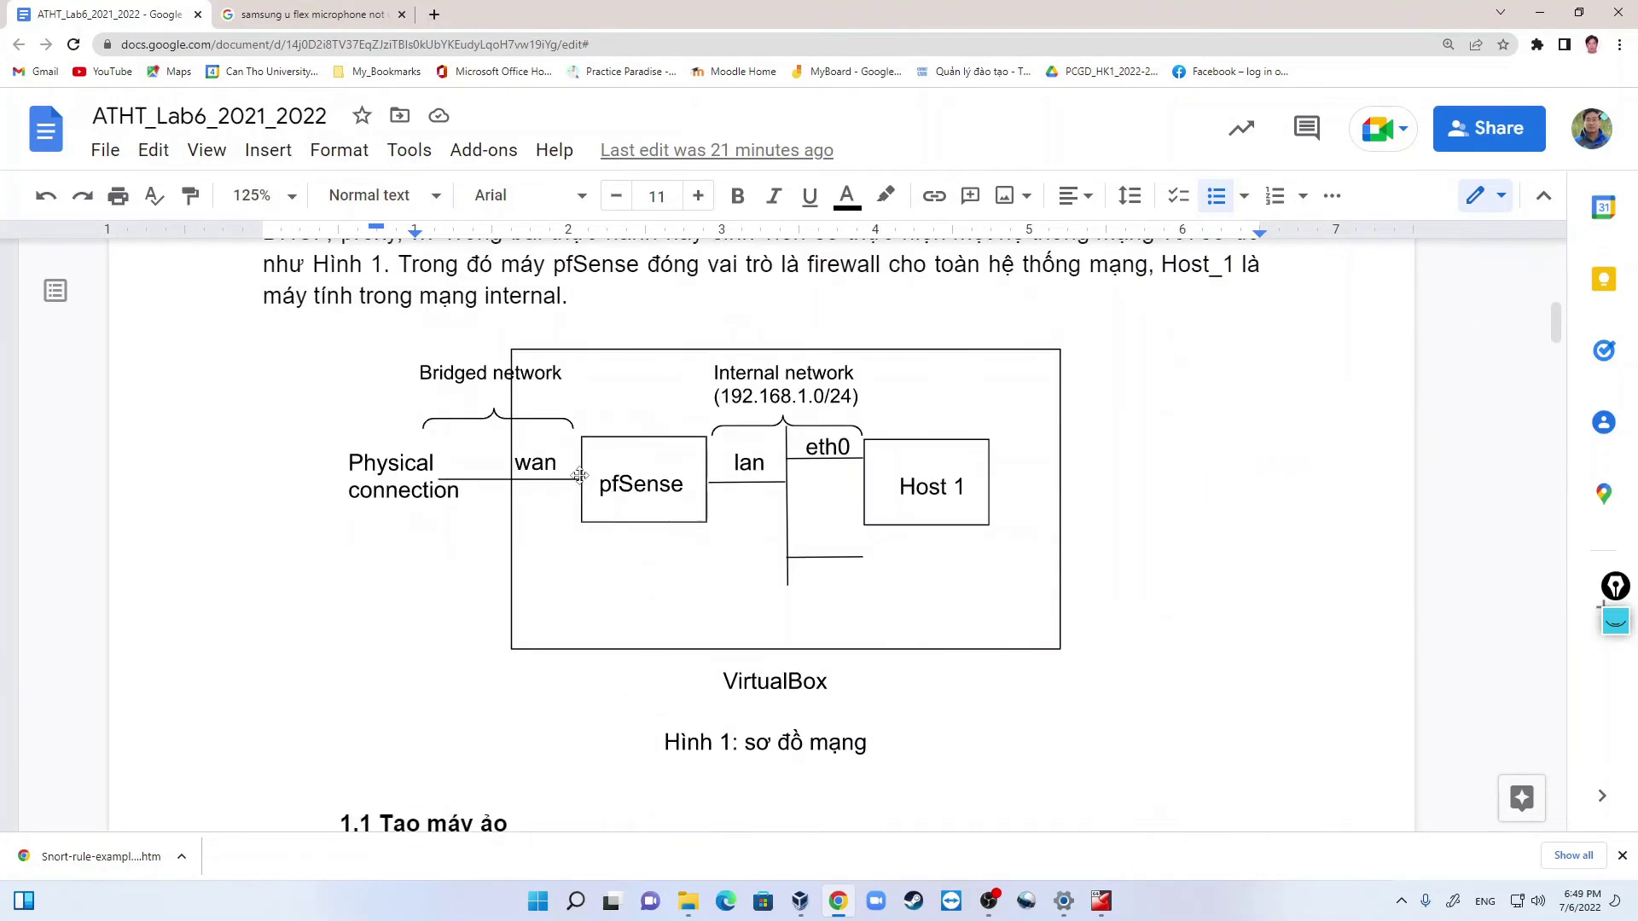
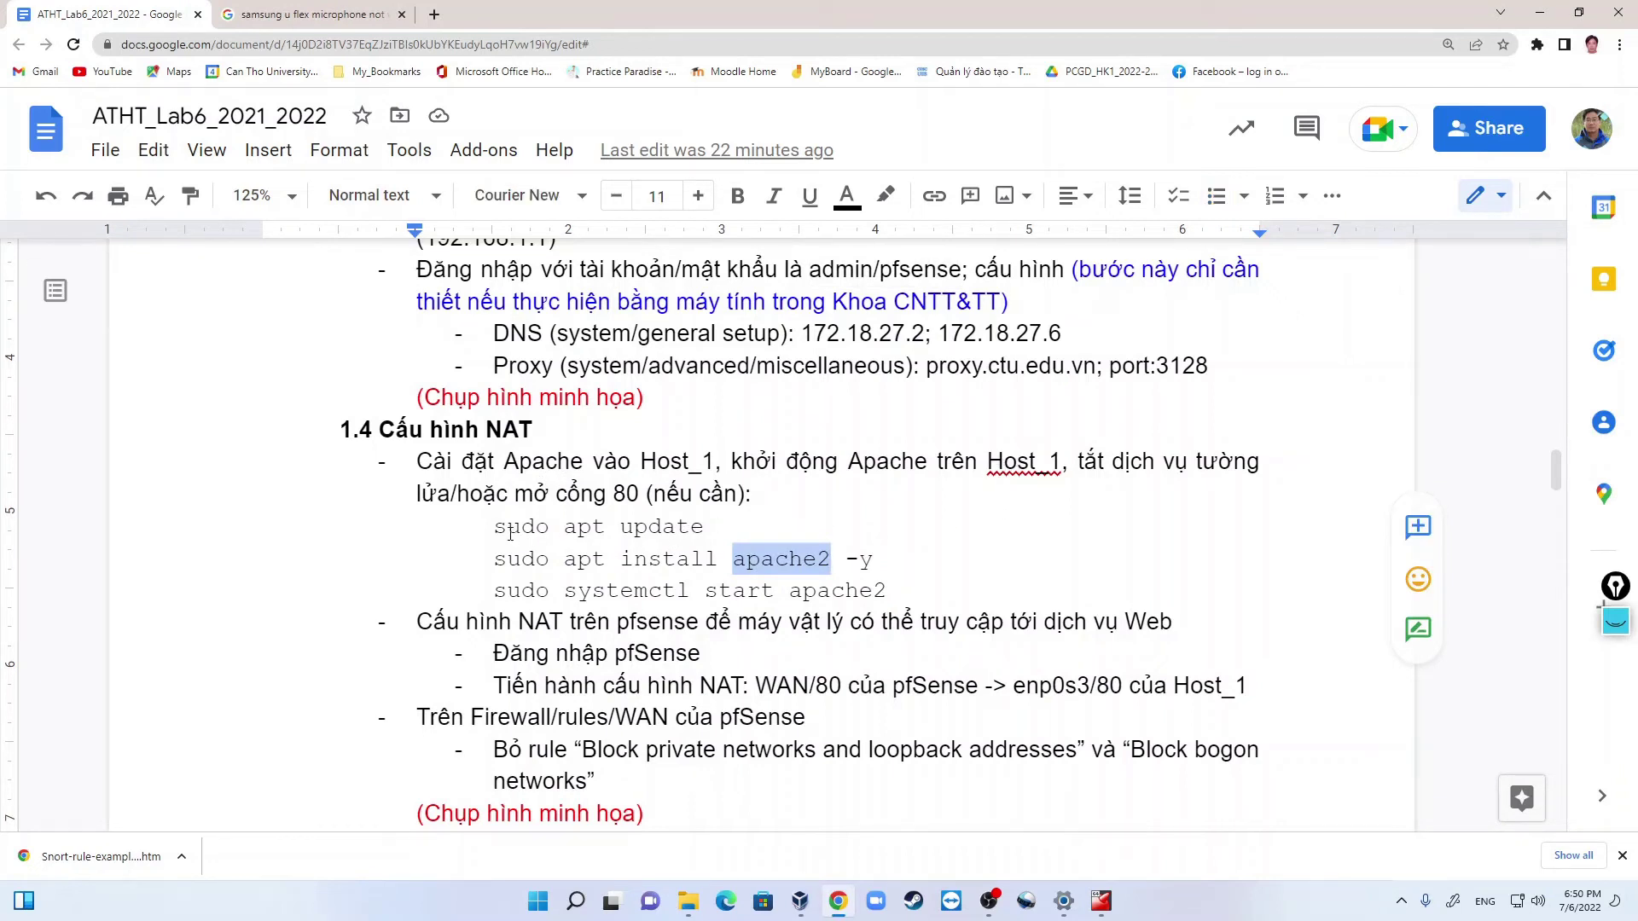
Copy the 'sudo apt update' line from the lab notes and switch back to the Host 1 VM
left_click(494, 527)
left_click_drag(494, 527, 635, 530)
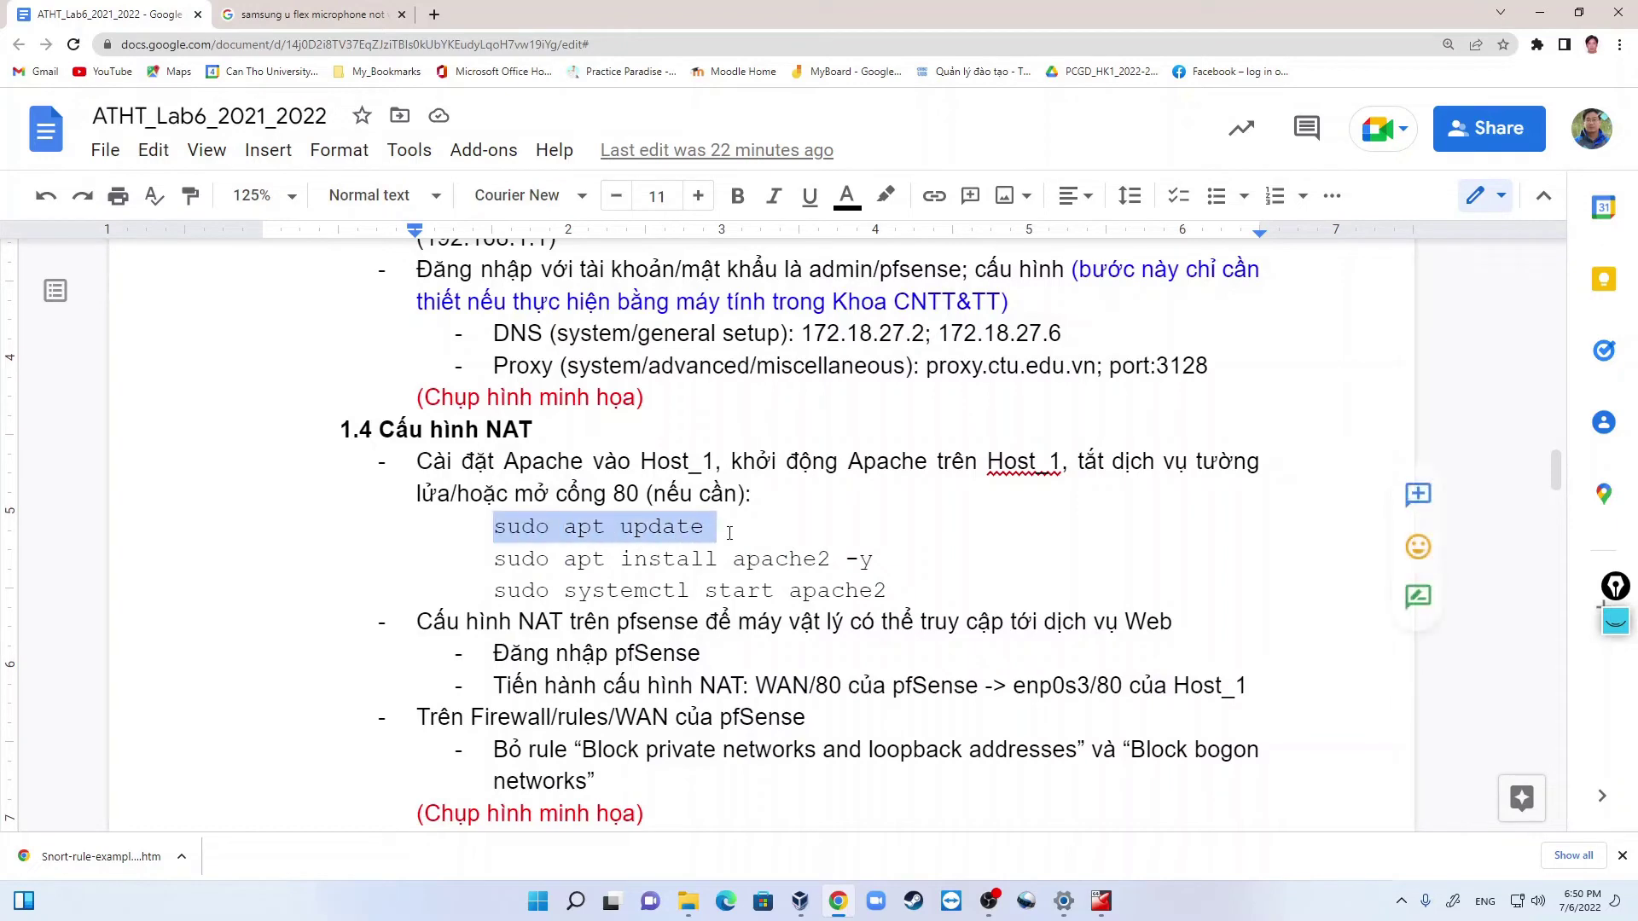
right_click(636, 530)
left_click(686, 260)
mouse_move(1100, 900)
left_click(1166, 819)
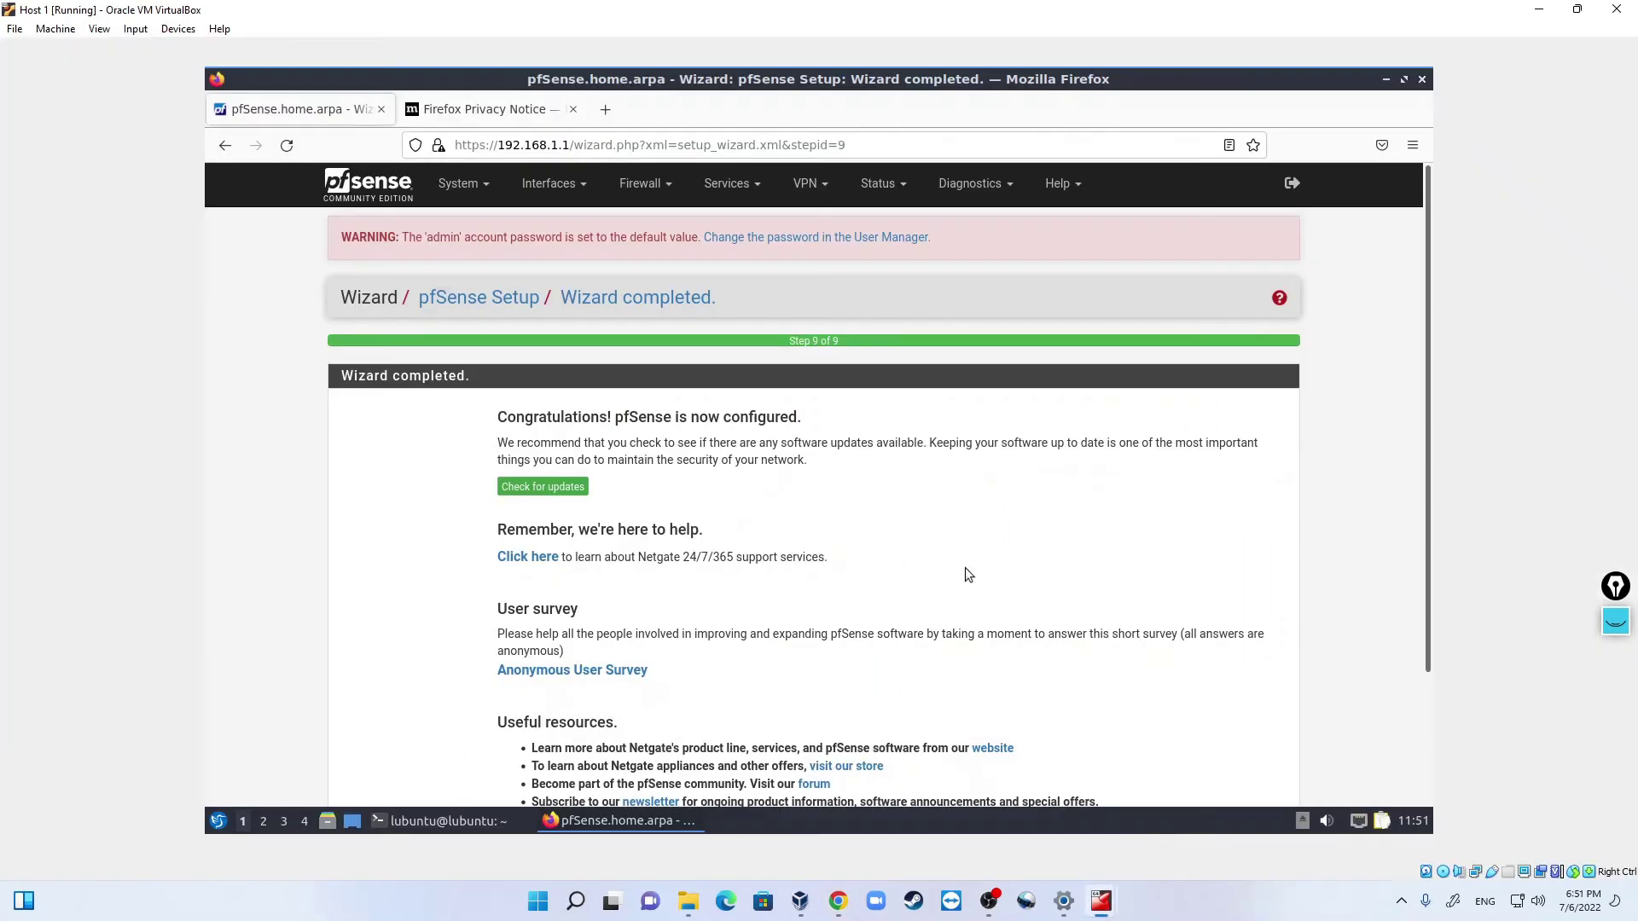
Minimize Firefox, clear the Host 1 terminal and run 'sudo apt update'
left_click(1385, 79)
type("cl")
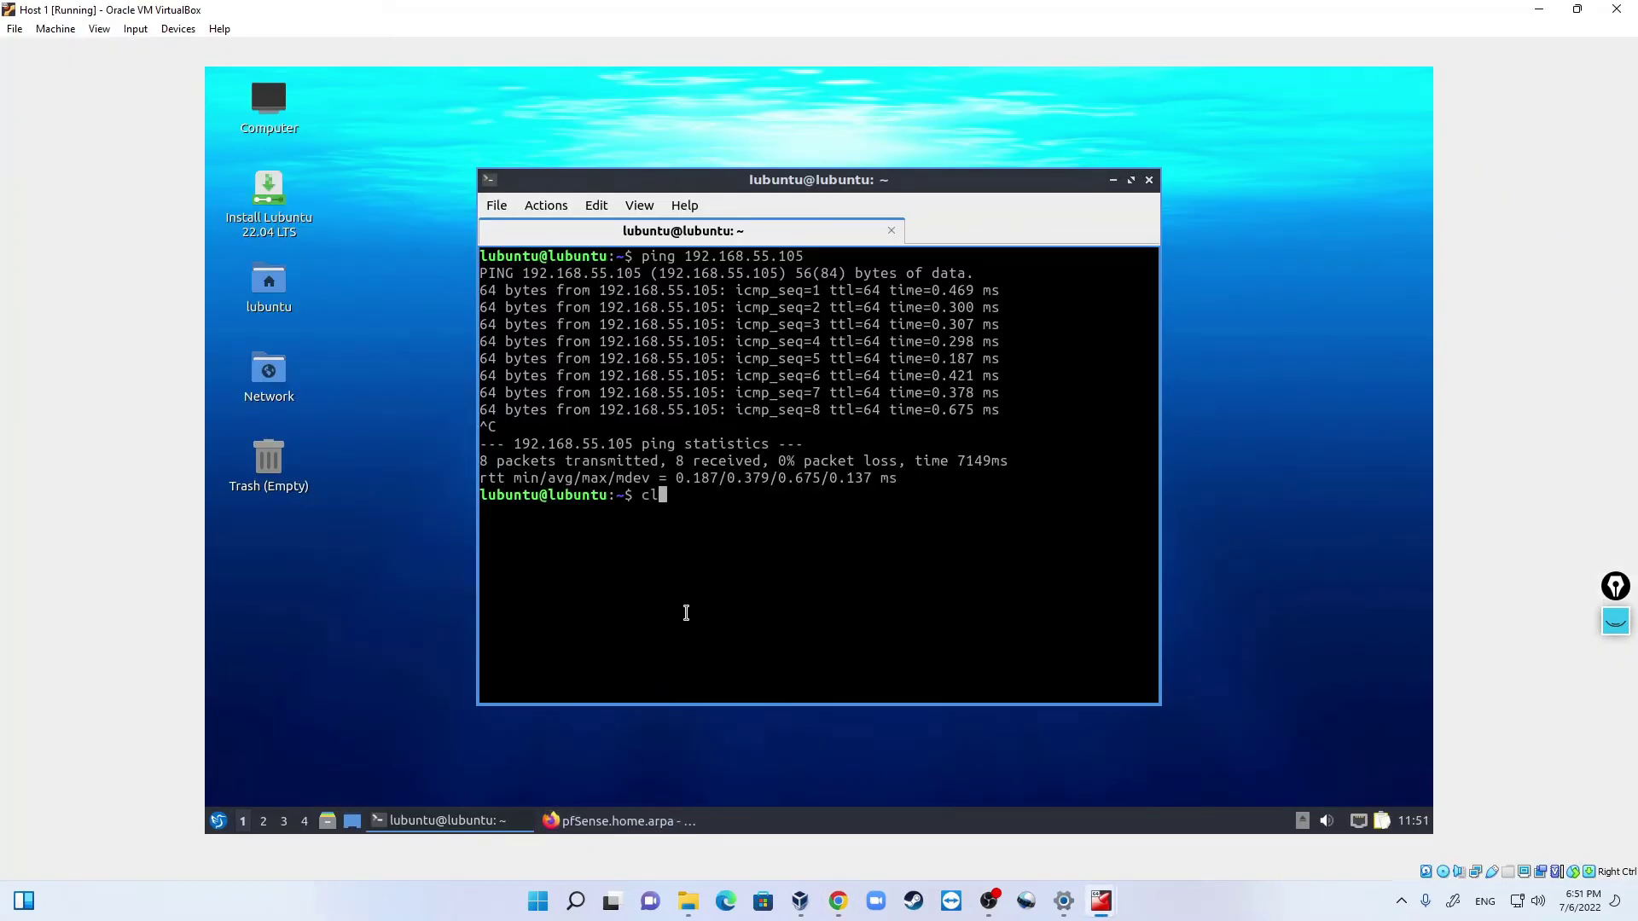
type("ear")
key("Return")
right_click(773, 445)
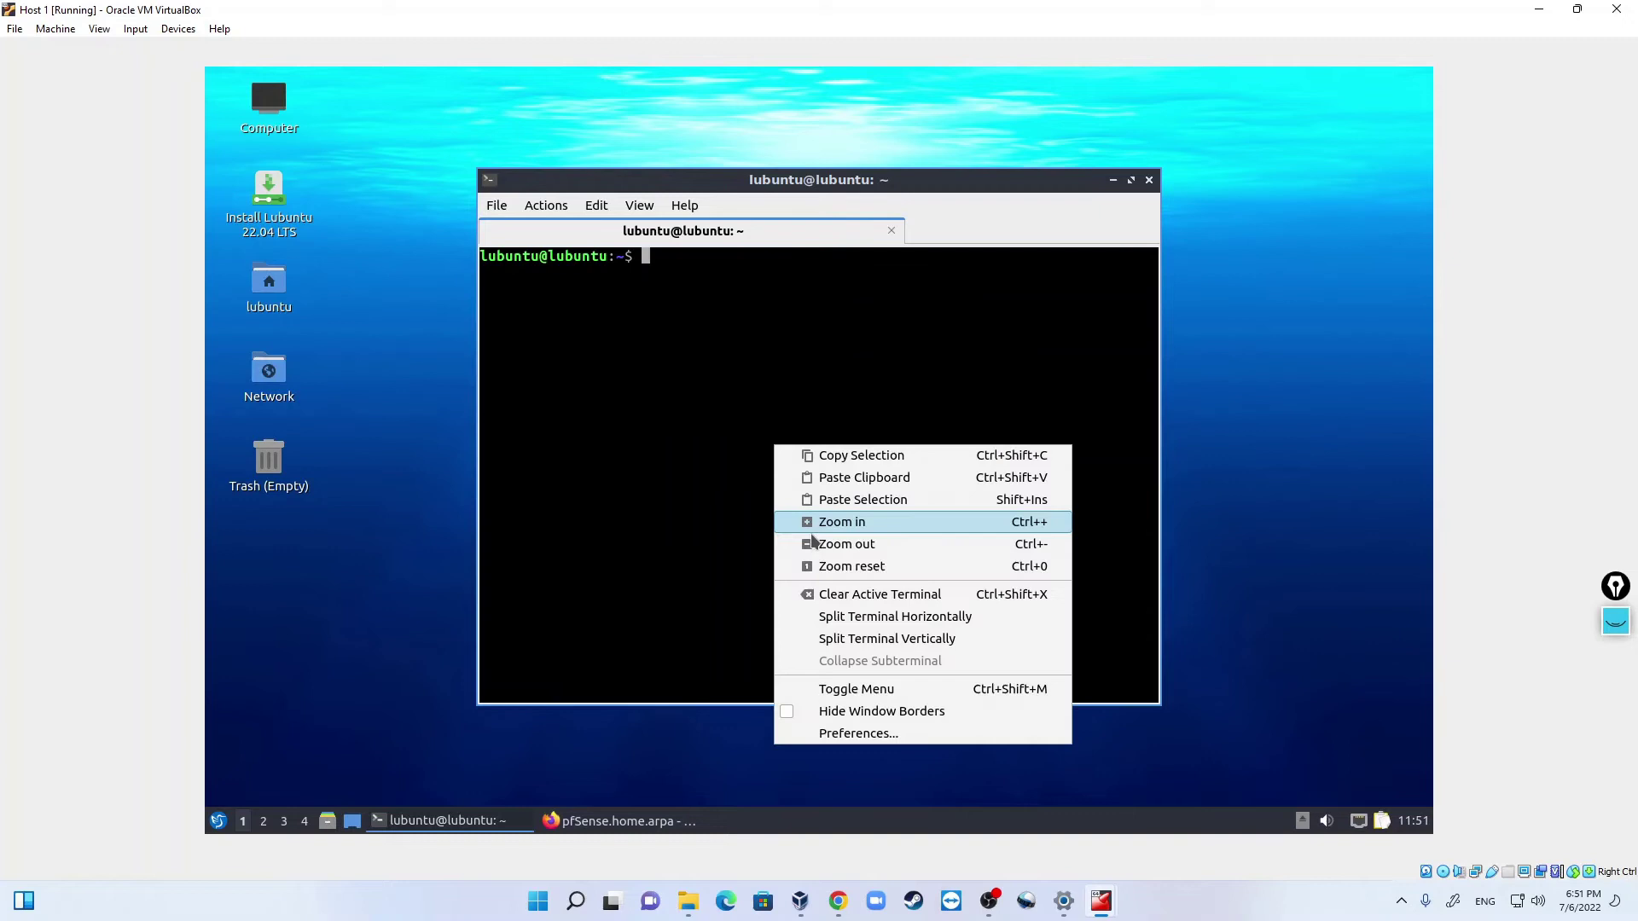
left_click(829, 478)
right_click(740, 340)
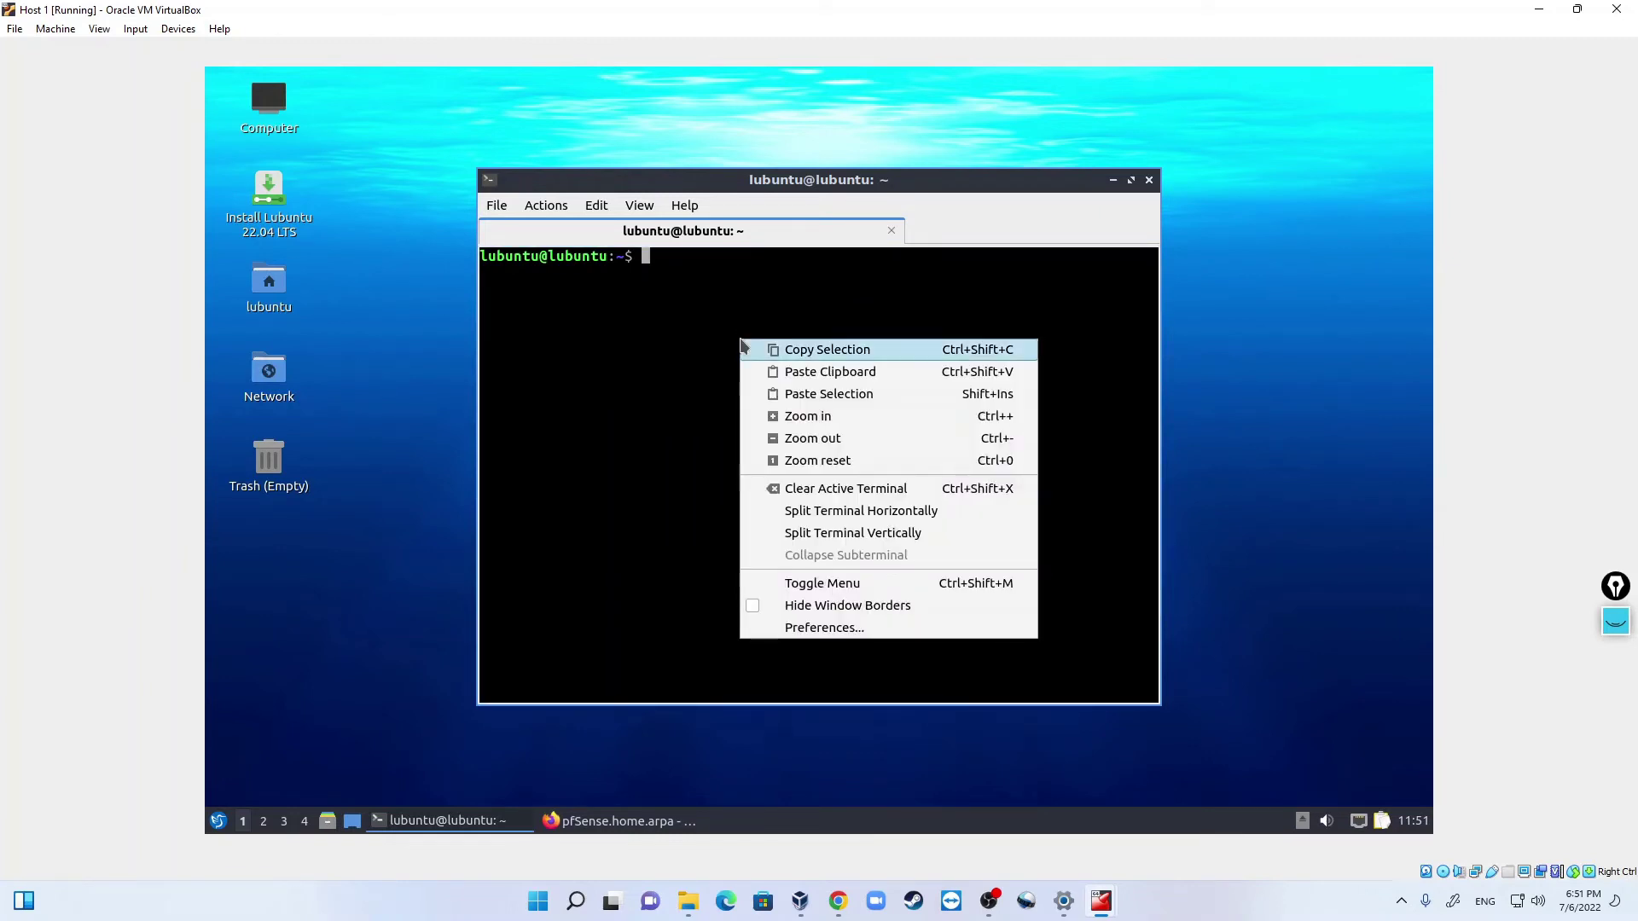
left_click(694, 299)
type("sudo")
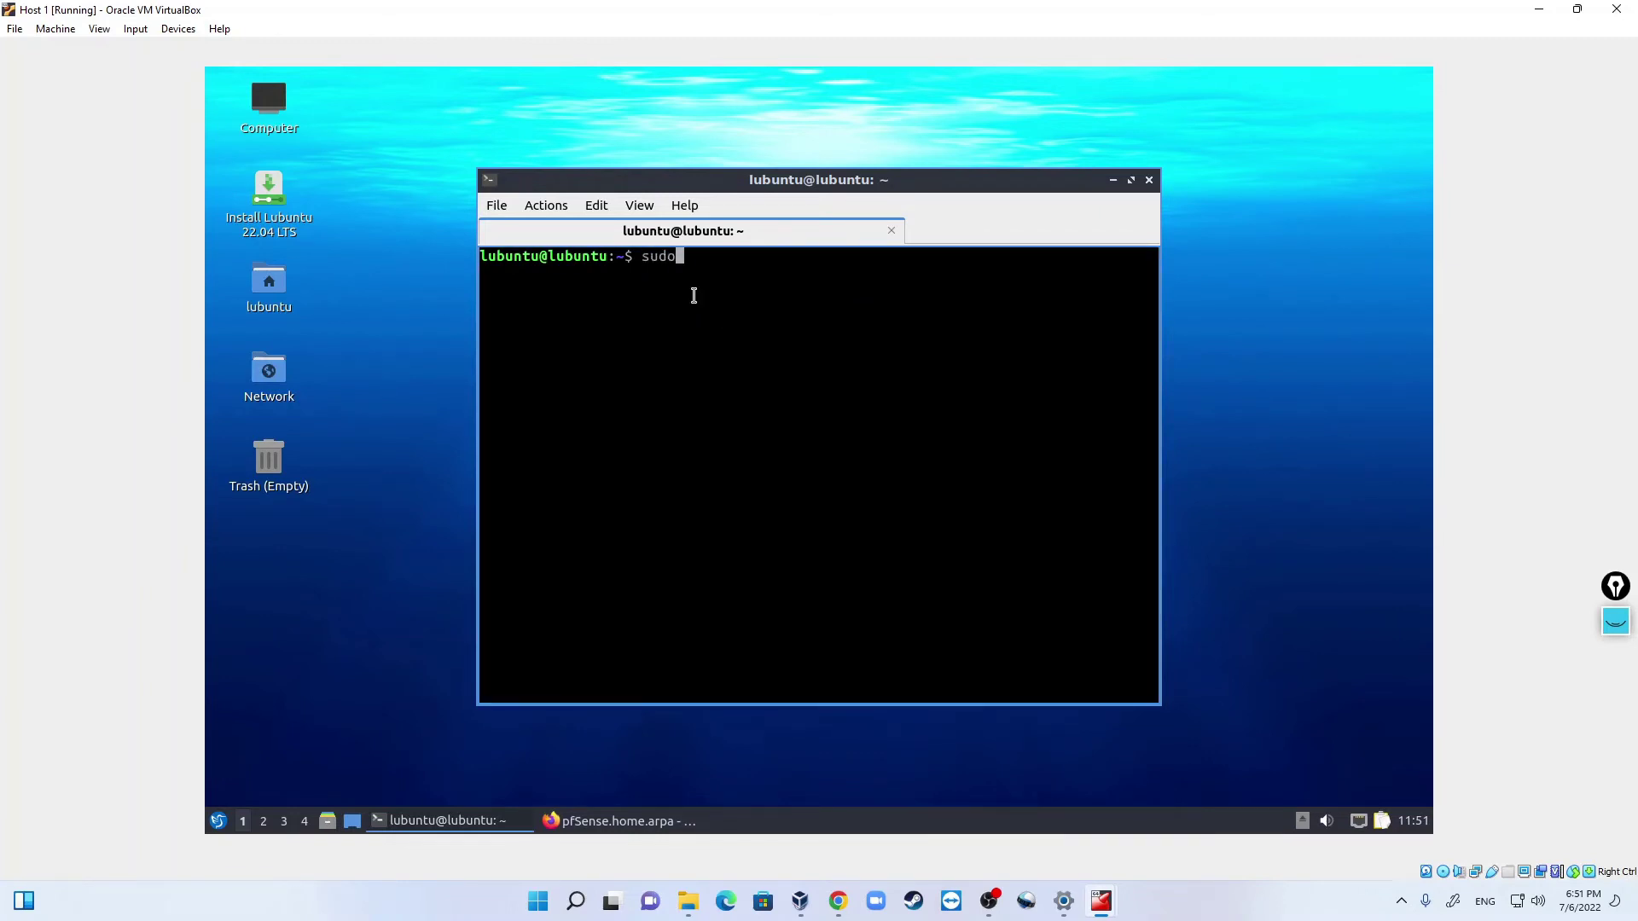
type(" apt update")
key("Return")
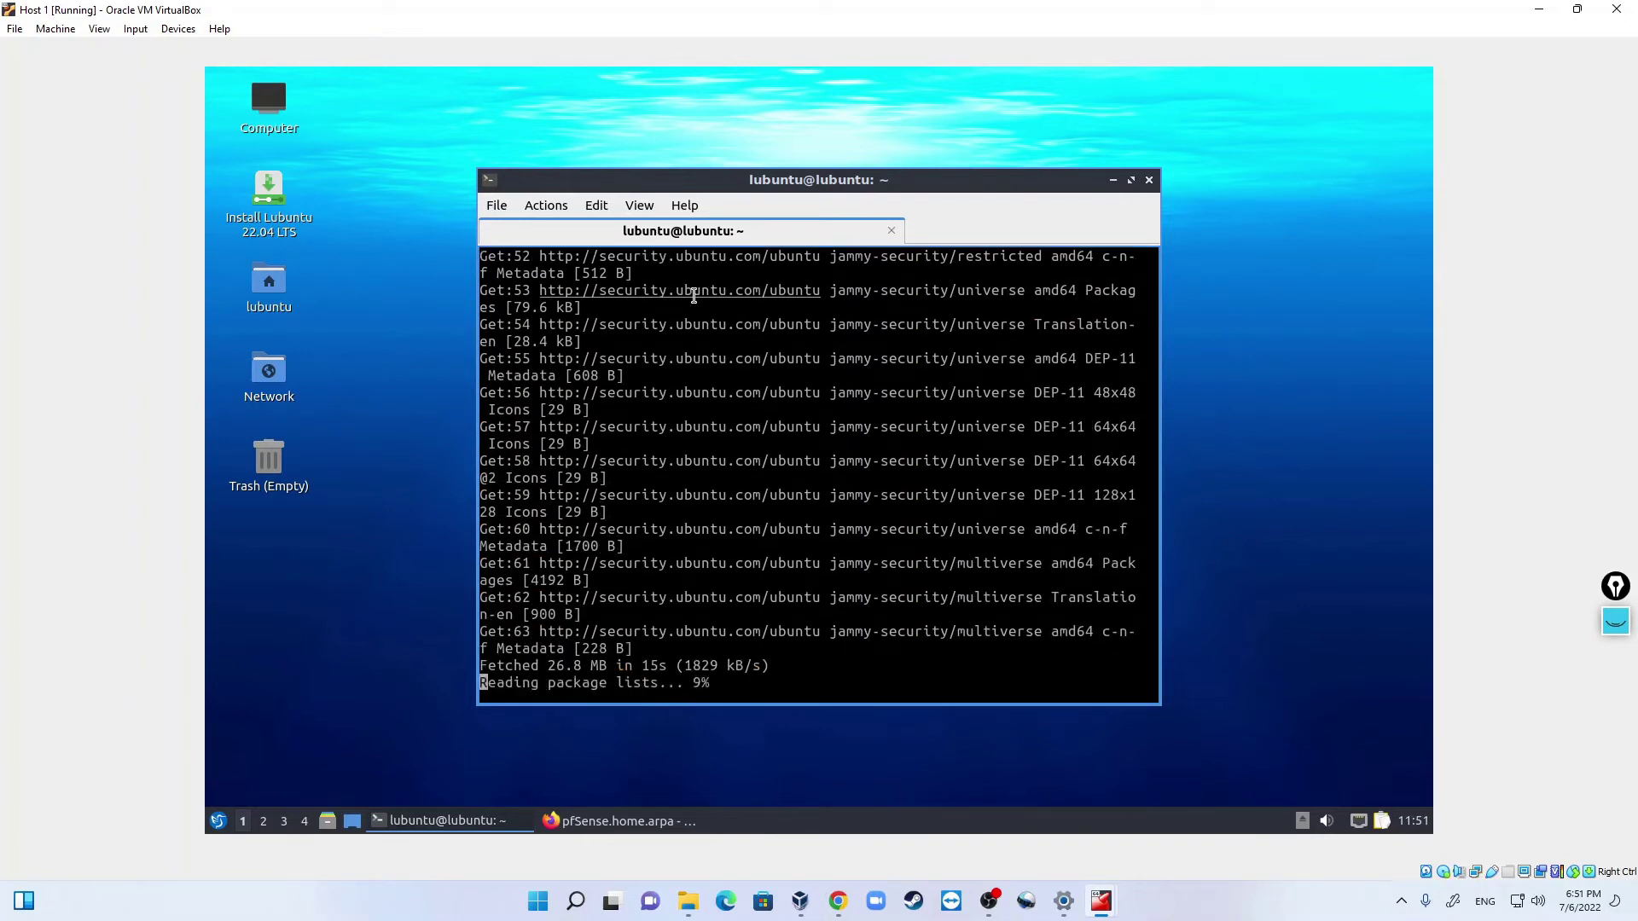
Clear the terminal and run 'sudo apt install apache2 -y'
type("clear")
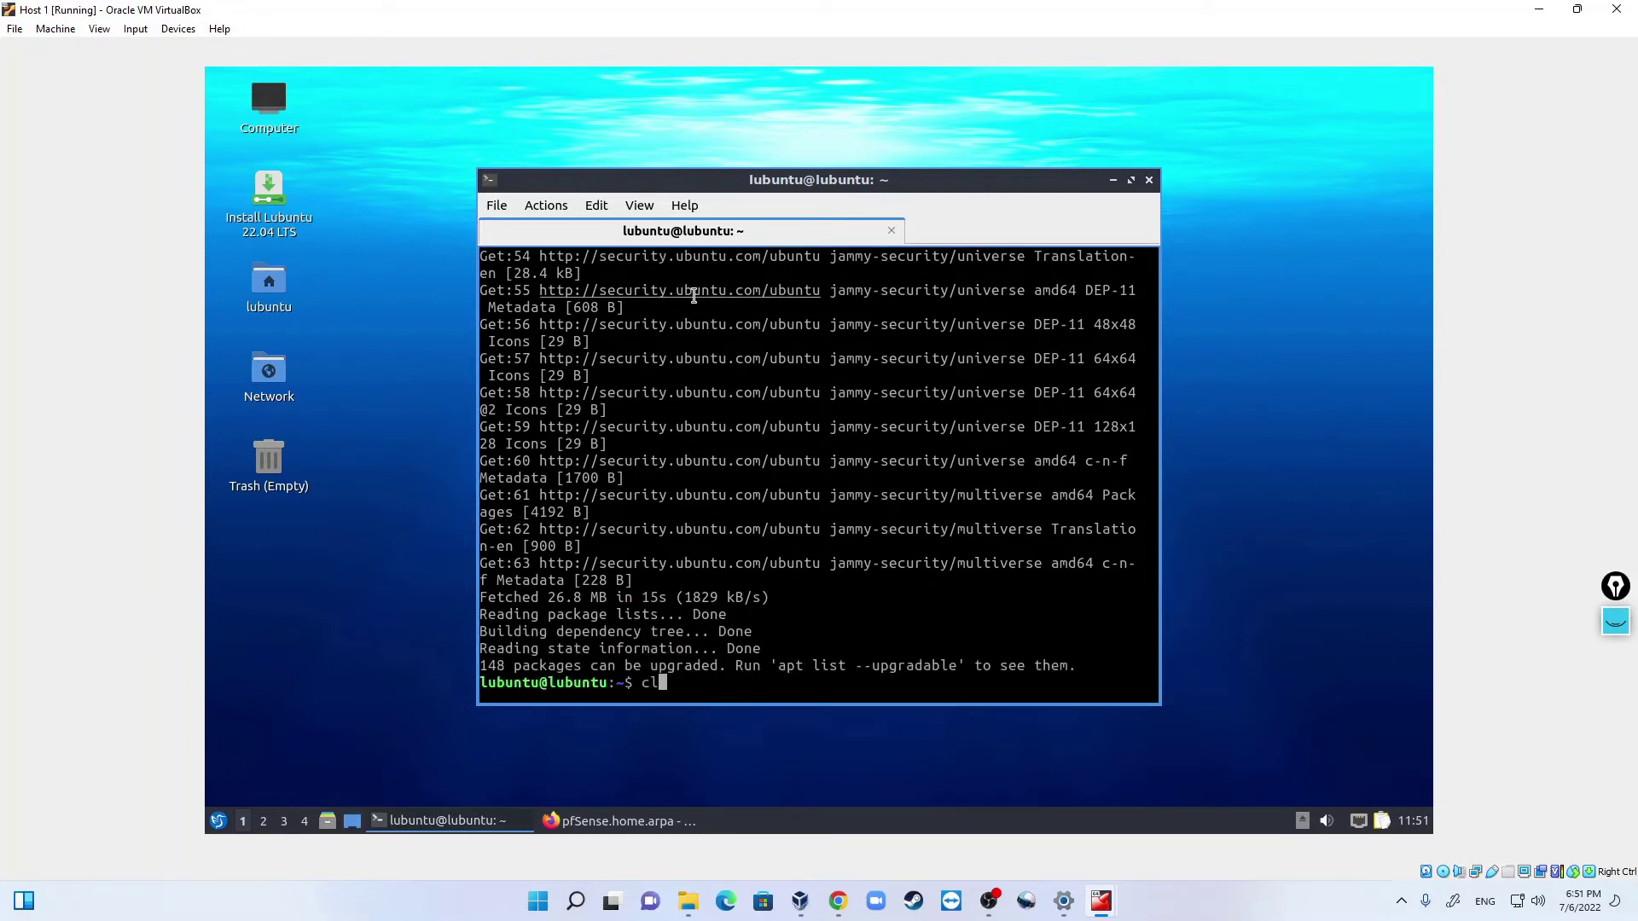
key("Return")
type("sudo ")
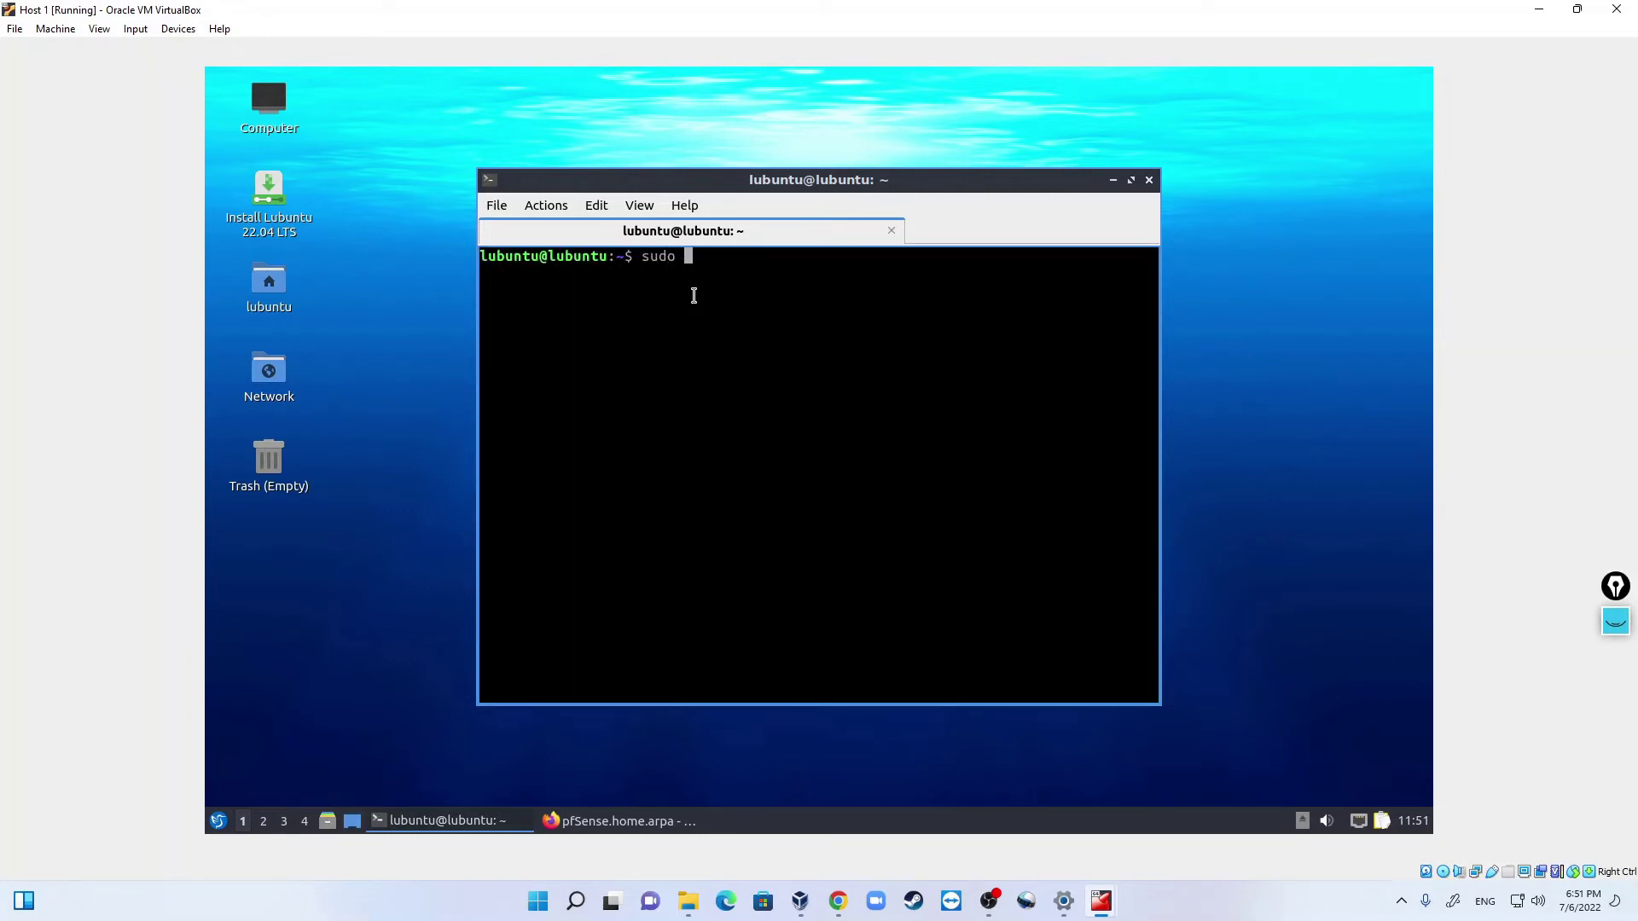
type("apt install apache2 -y")
key("Return")
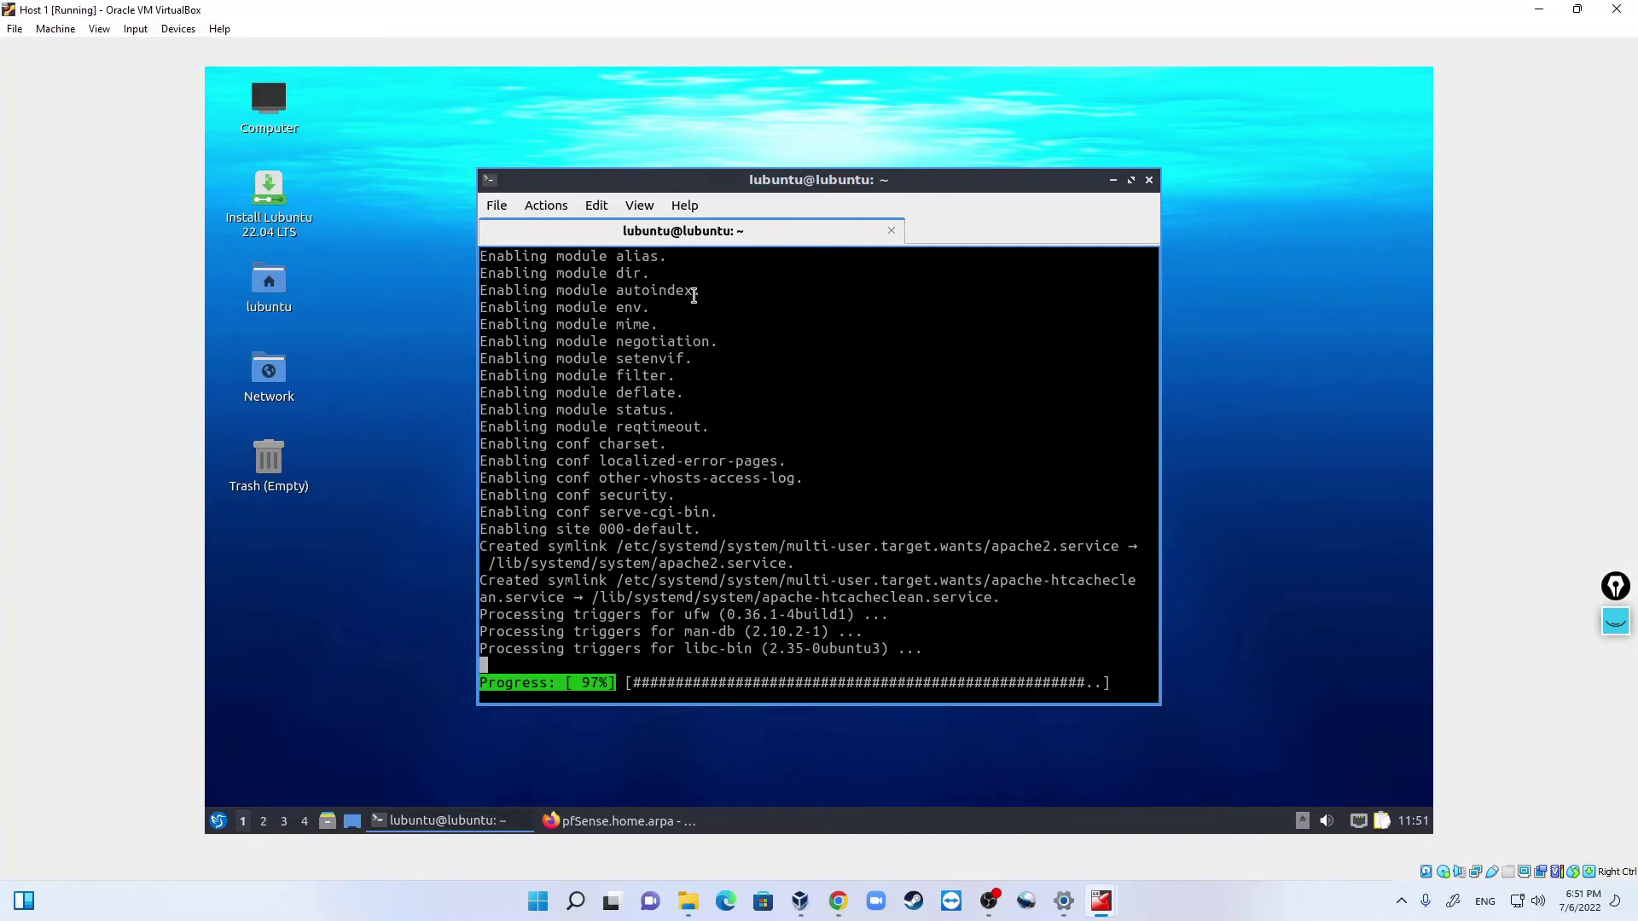
Clear the terminal and start Apache with 'sudo systemctl start apache2'
type("clear")
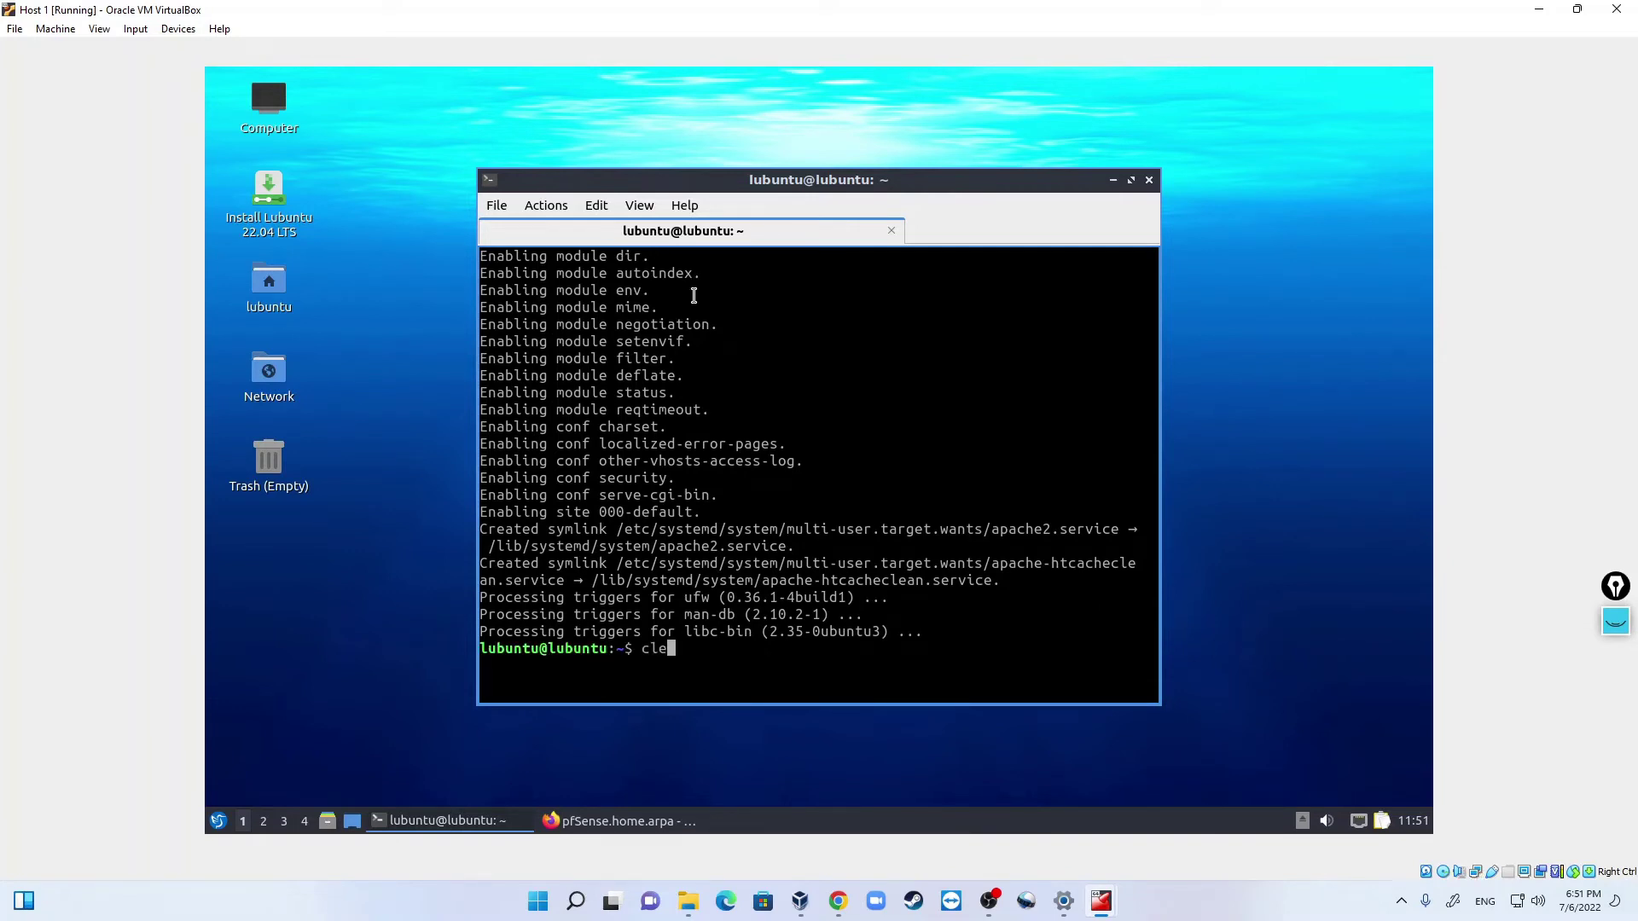
key("Return")
type("sudo syse")
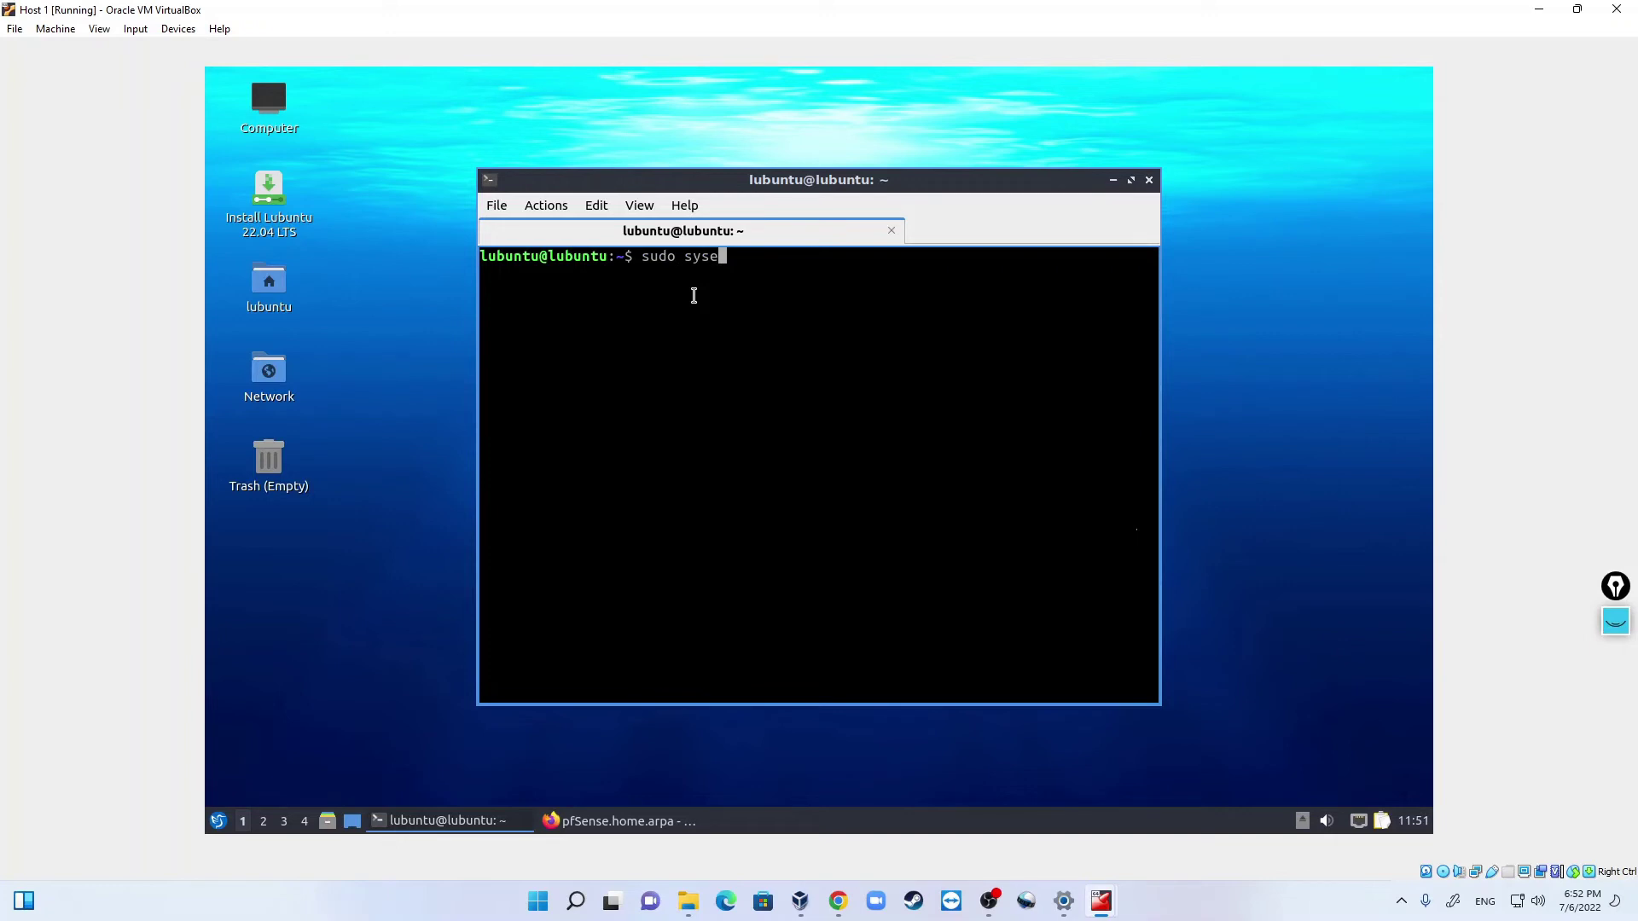
key("BackSpace")
type("temctl start apache2")
key("Return")
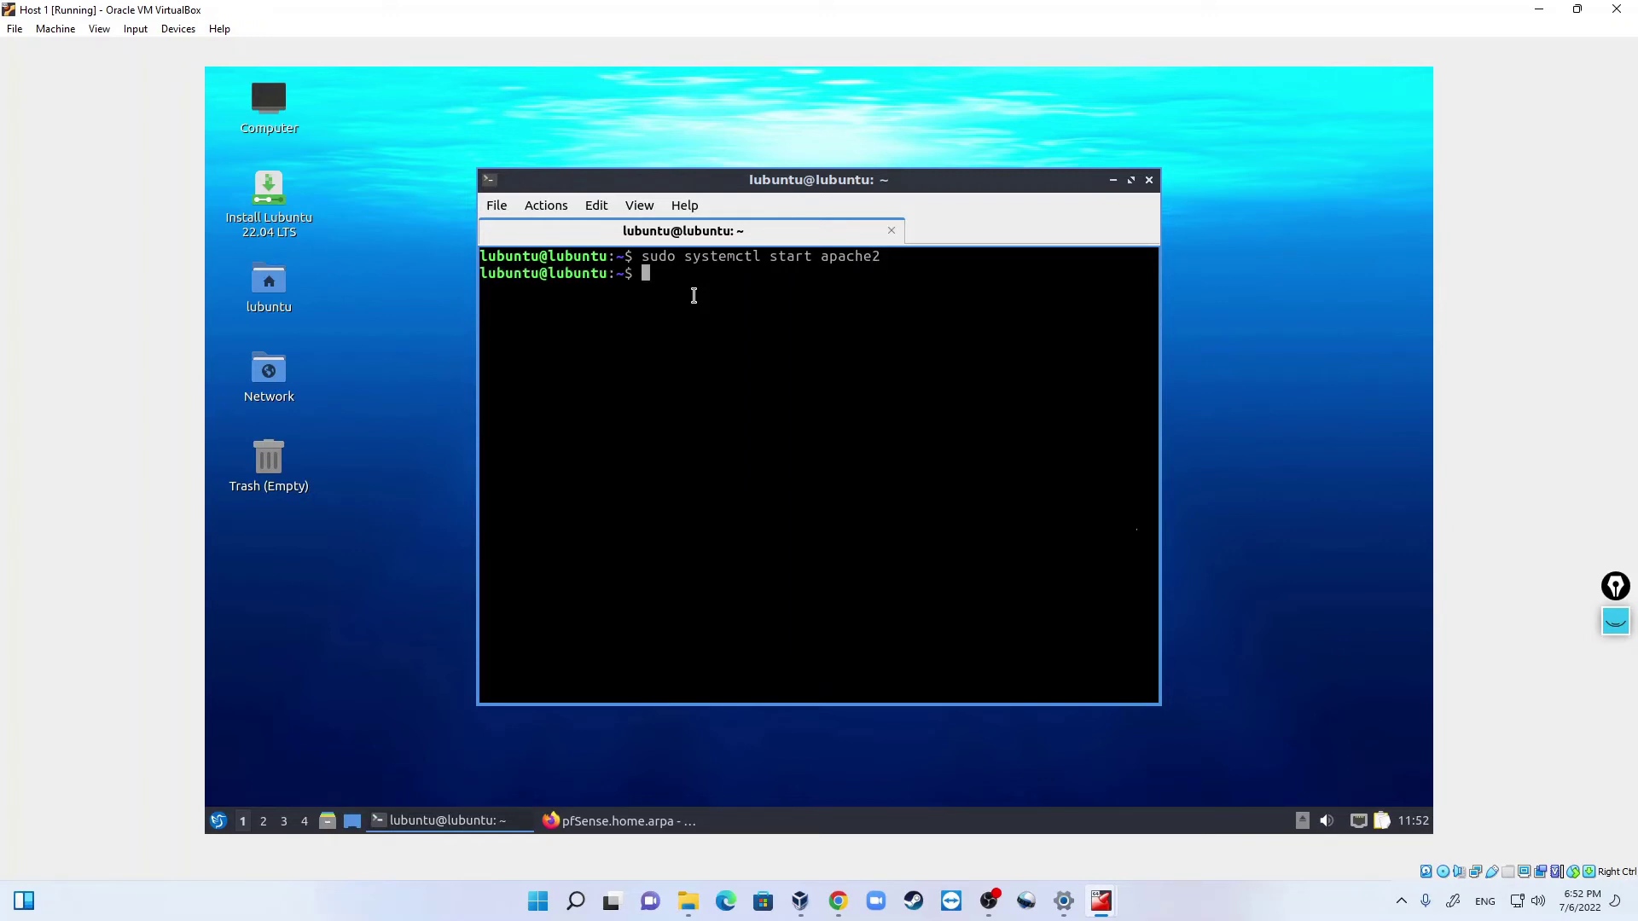
Check 'sudo systemctl status apache2' and confirm it reports active (running)
key("Up")
key("Left")
key("Left")
key("Left")
key("Left")
key("Left")
key("Left")
key("Left")
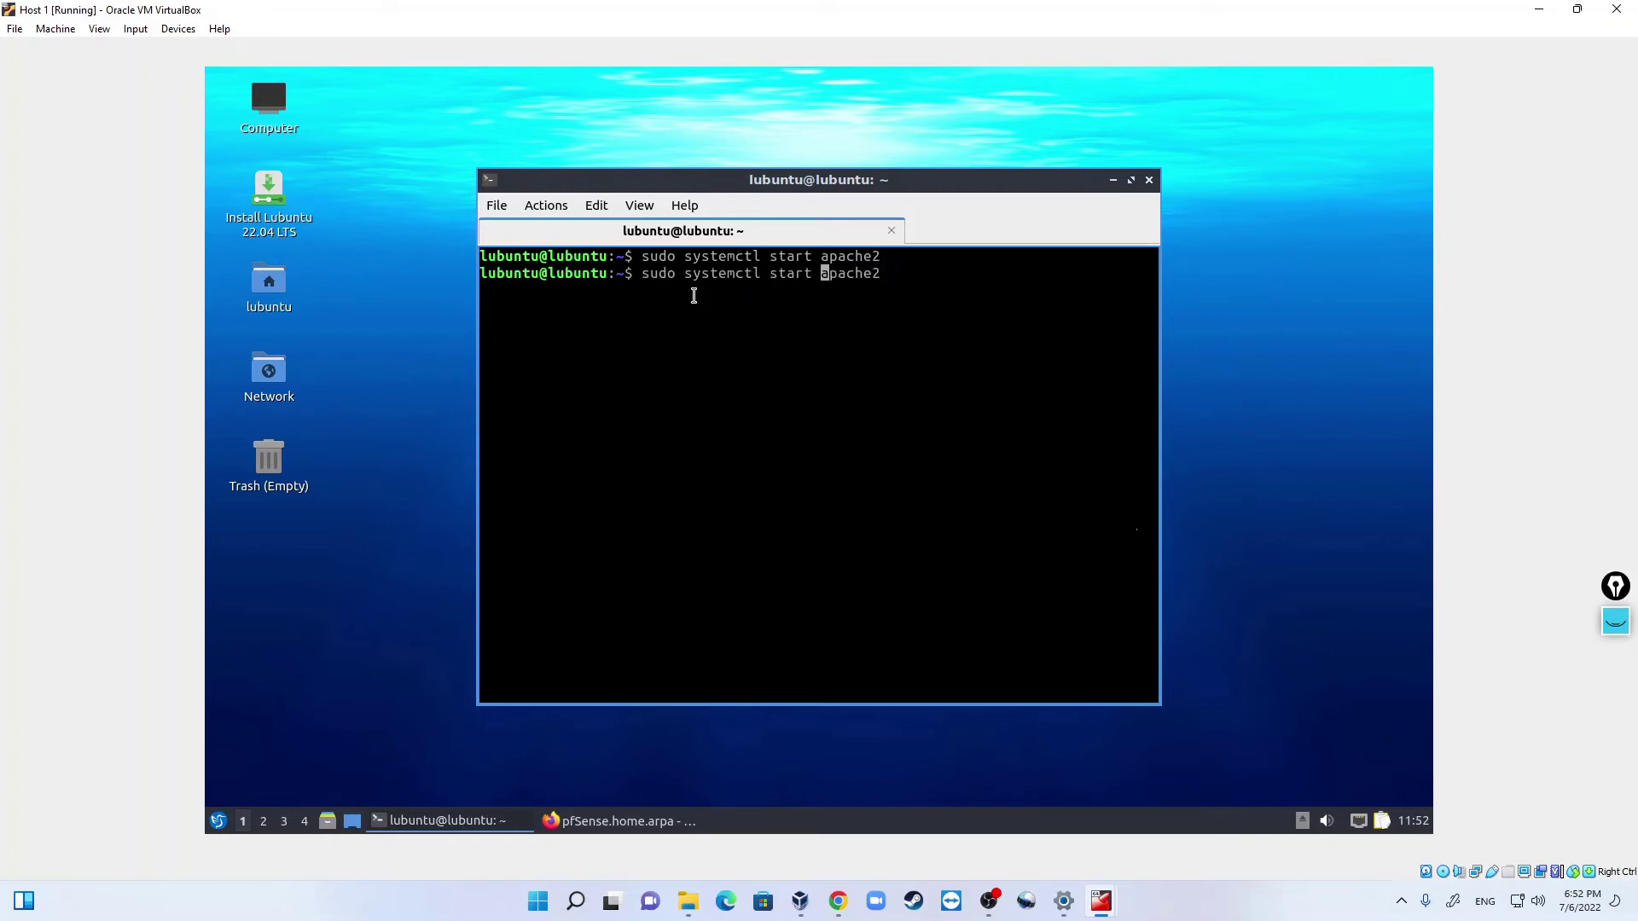
key("Left")
key("BackSpace")
key("BackSpace")
type("tus")
key("End")
key("Return")
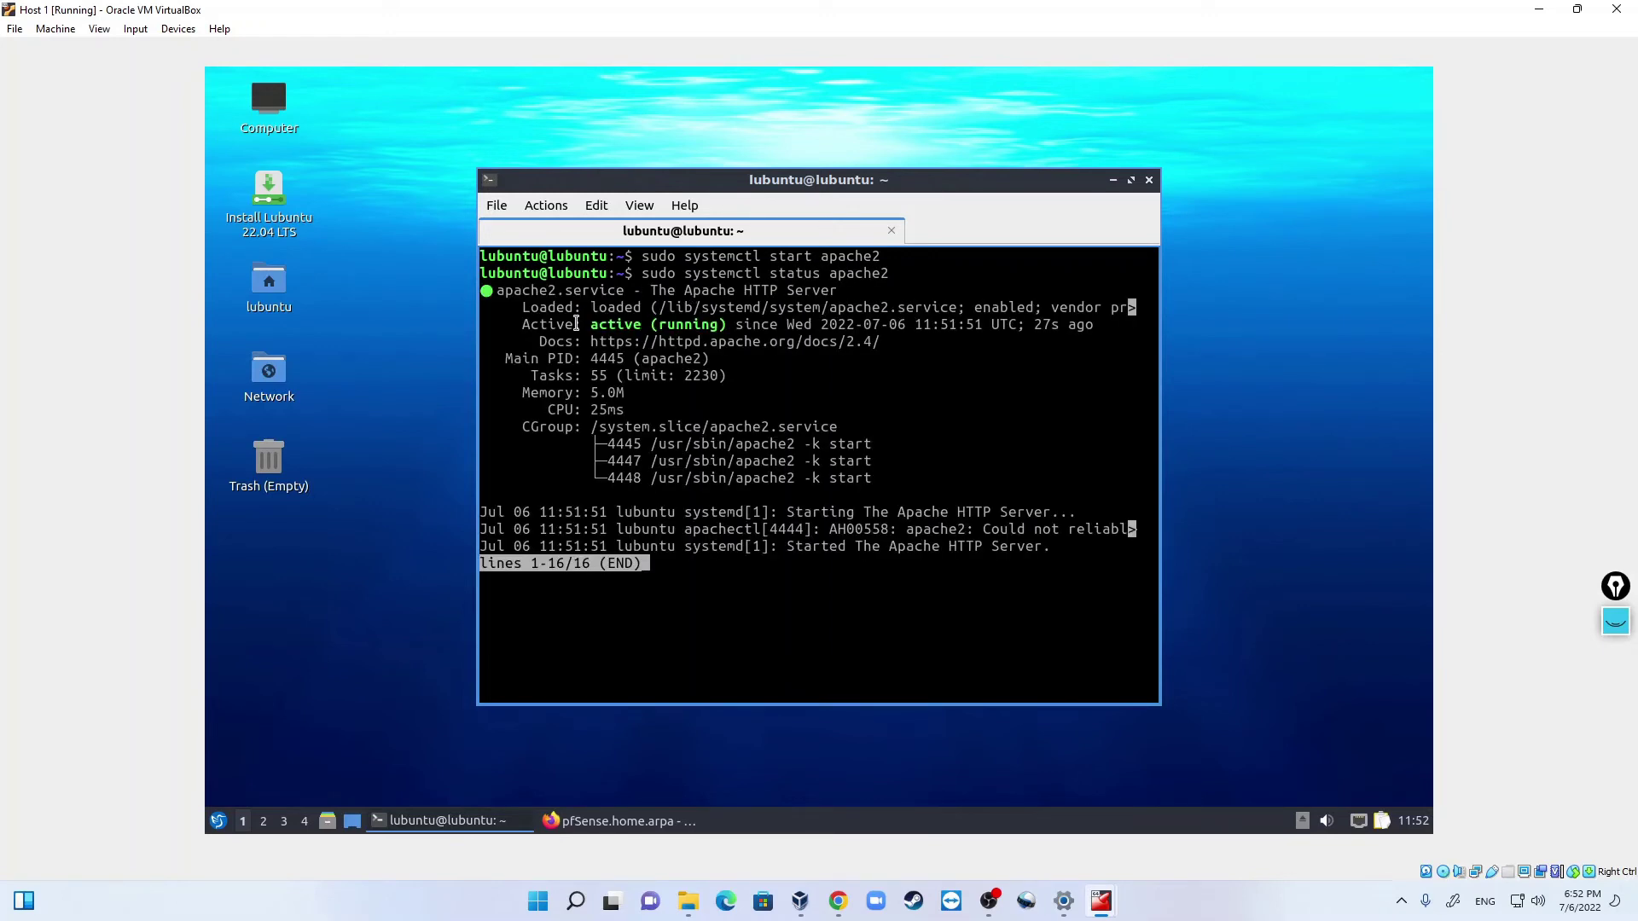
left_click_drag(591, 324, 727, 324)
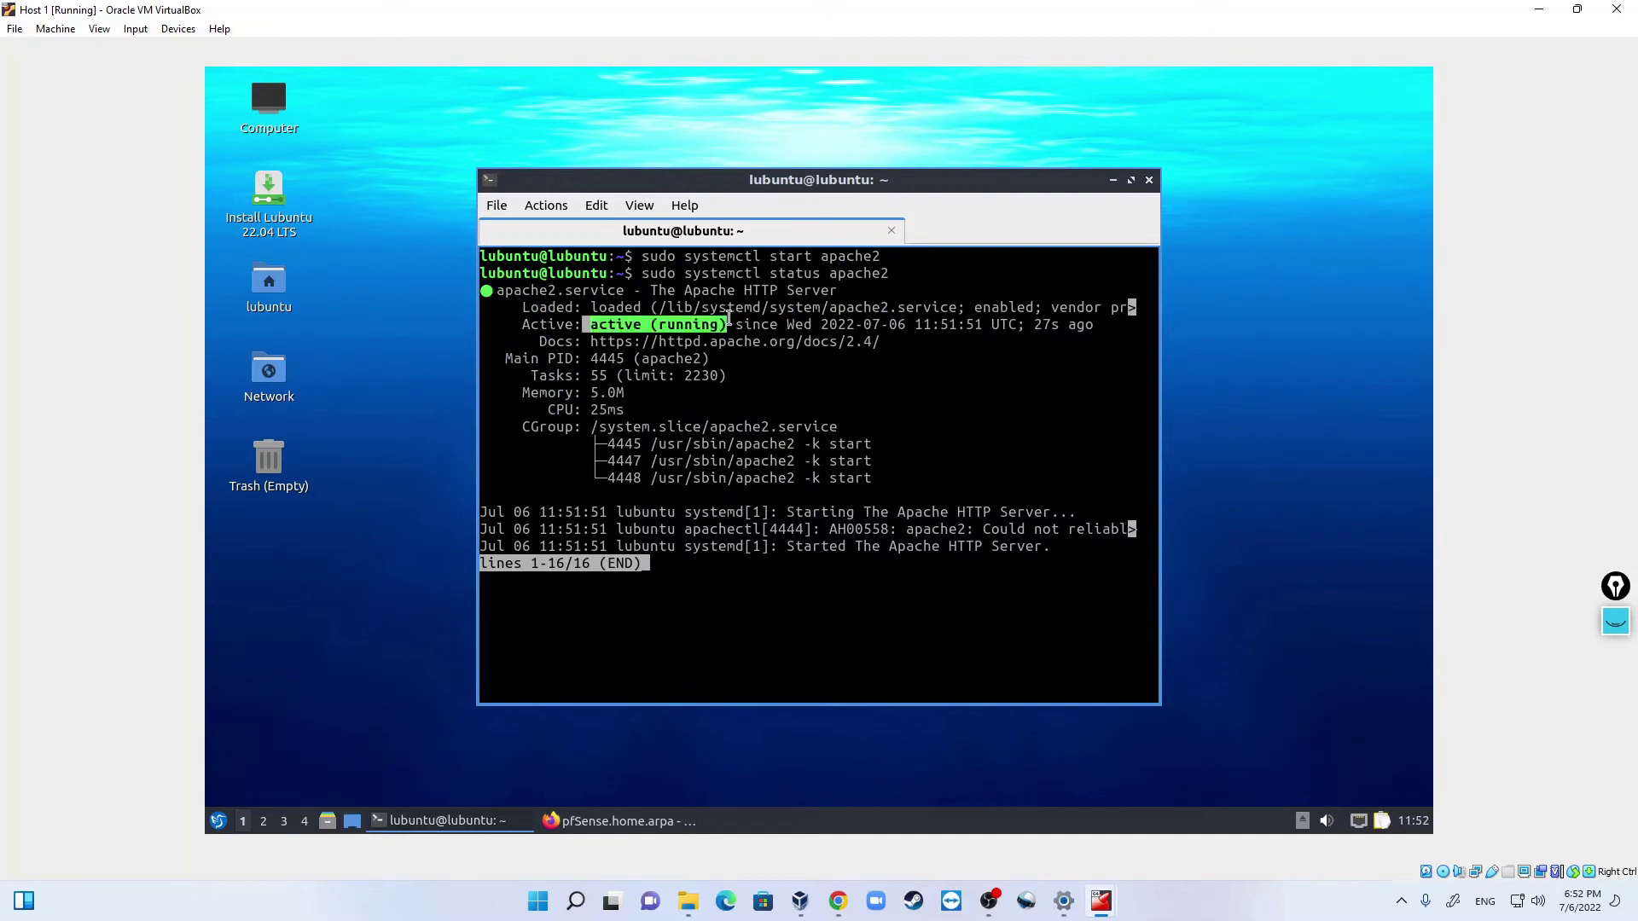
left_click(721, 594)
Exit the status pager and load localhost in a new Firefox tab on Host 1
key("q")
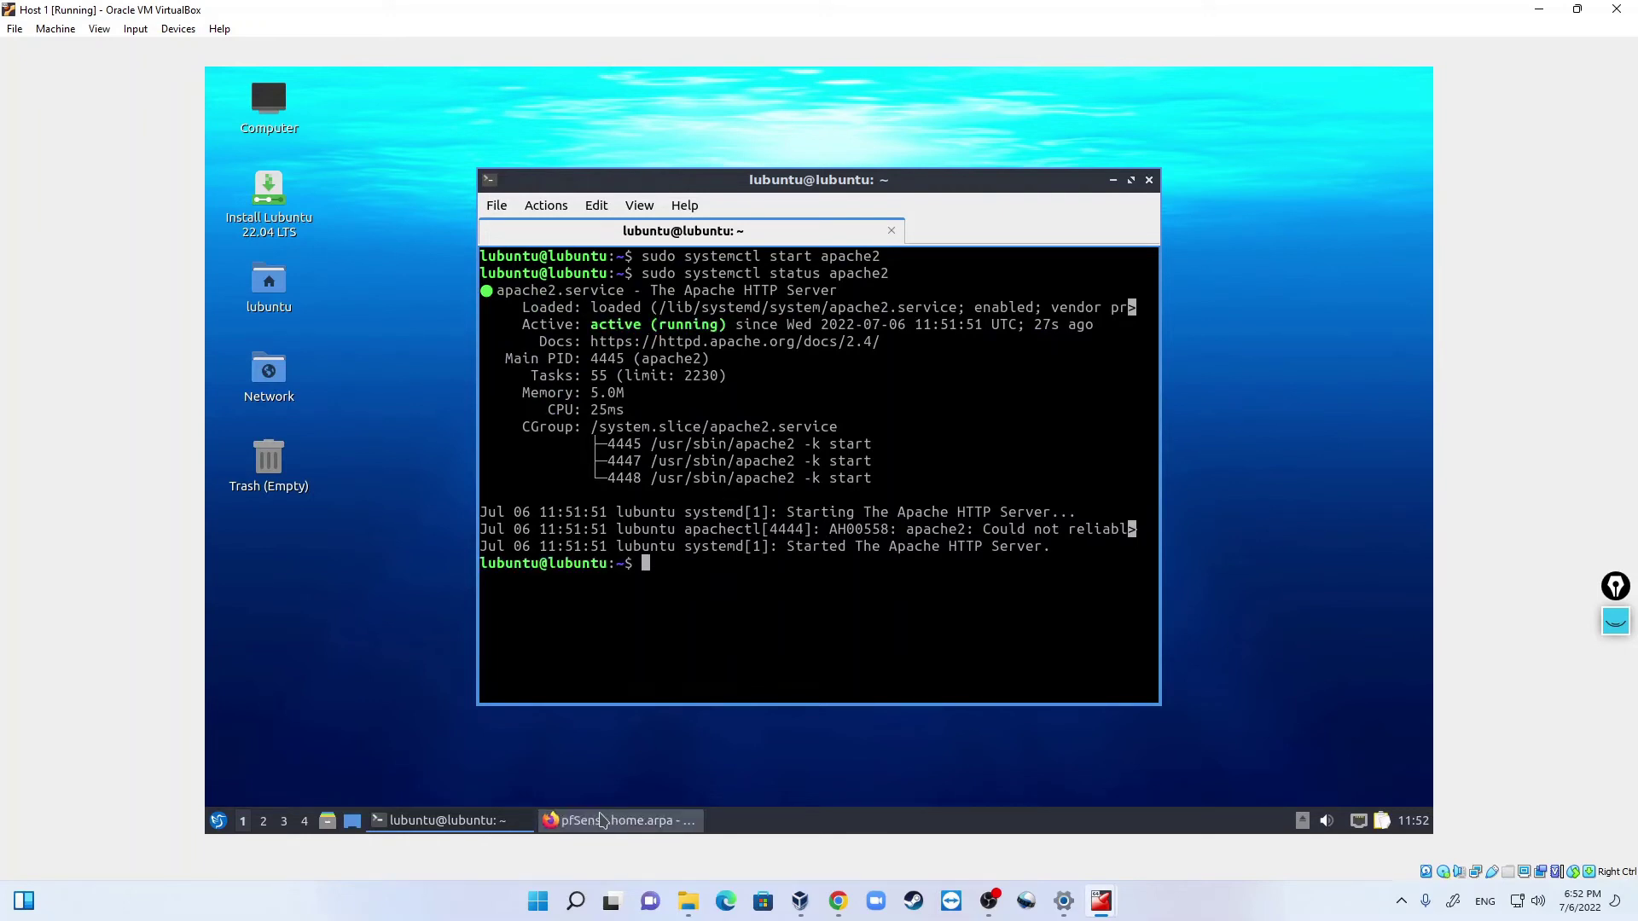
left_click(609, 821)
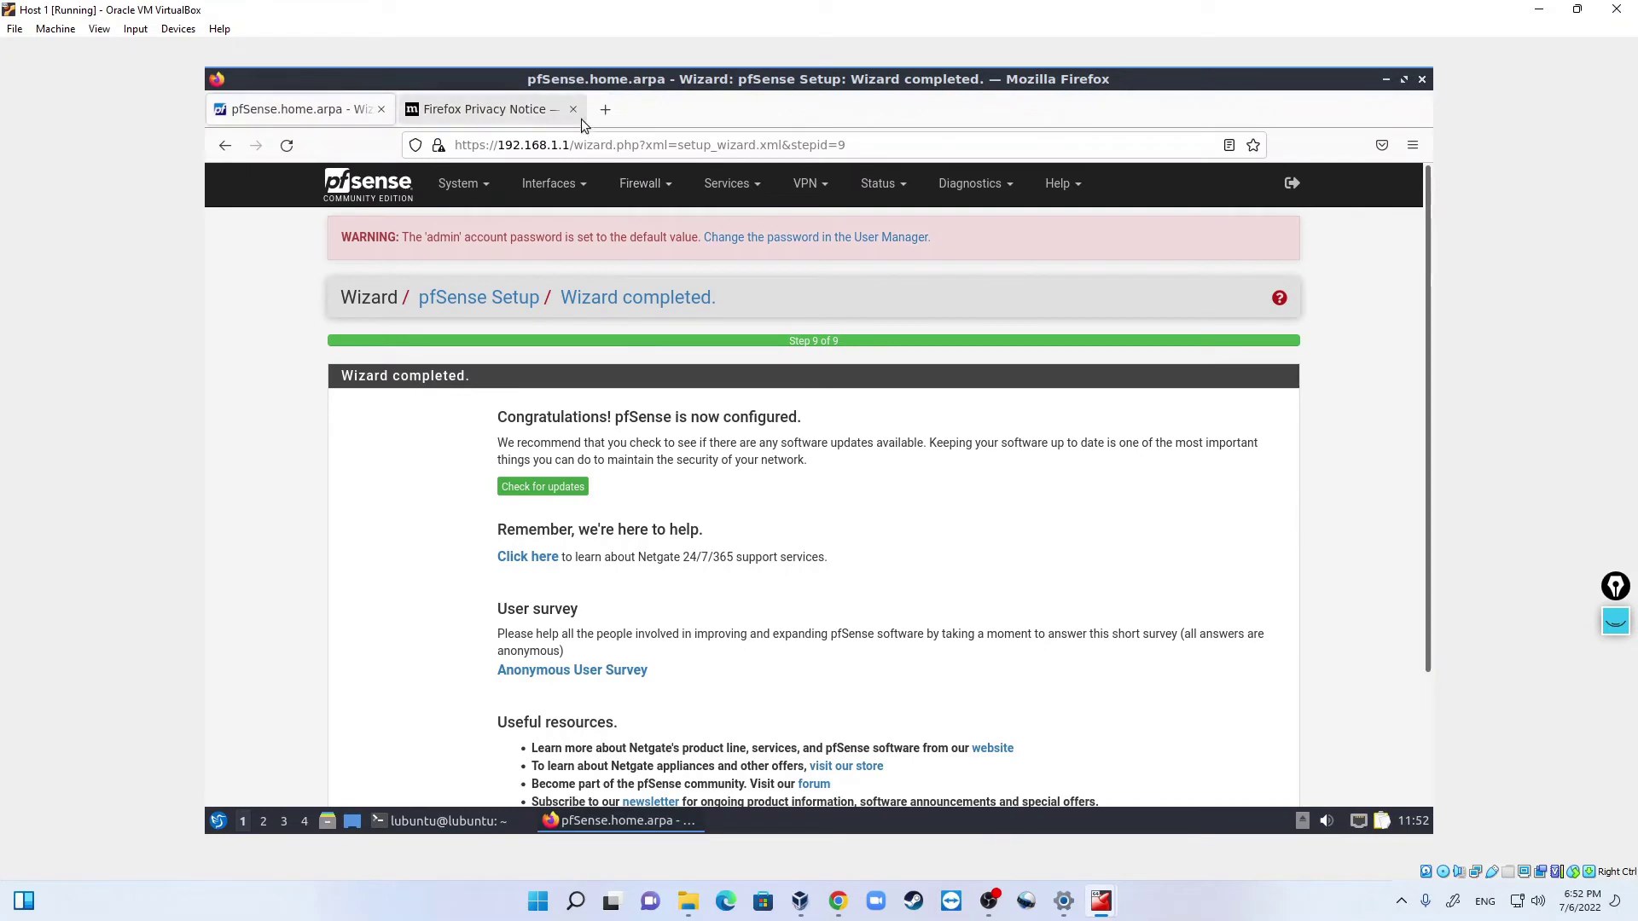
left_click(605, 109)
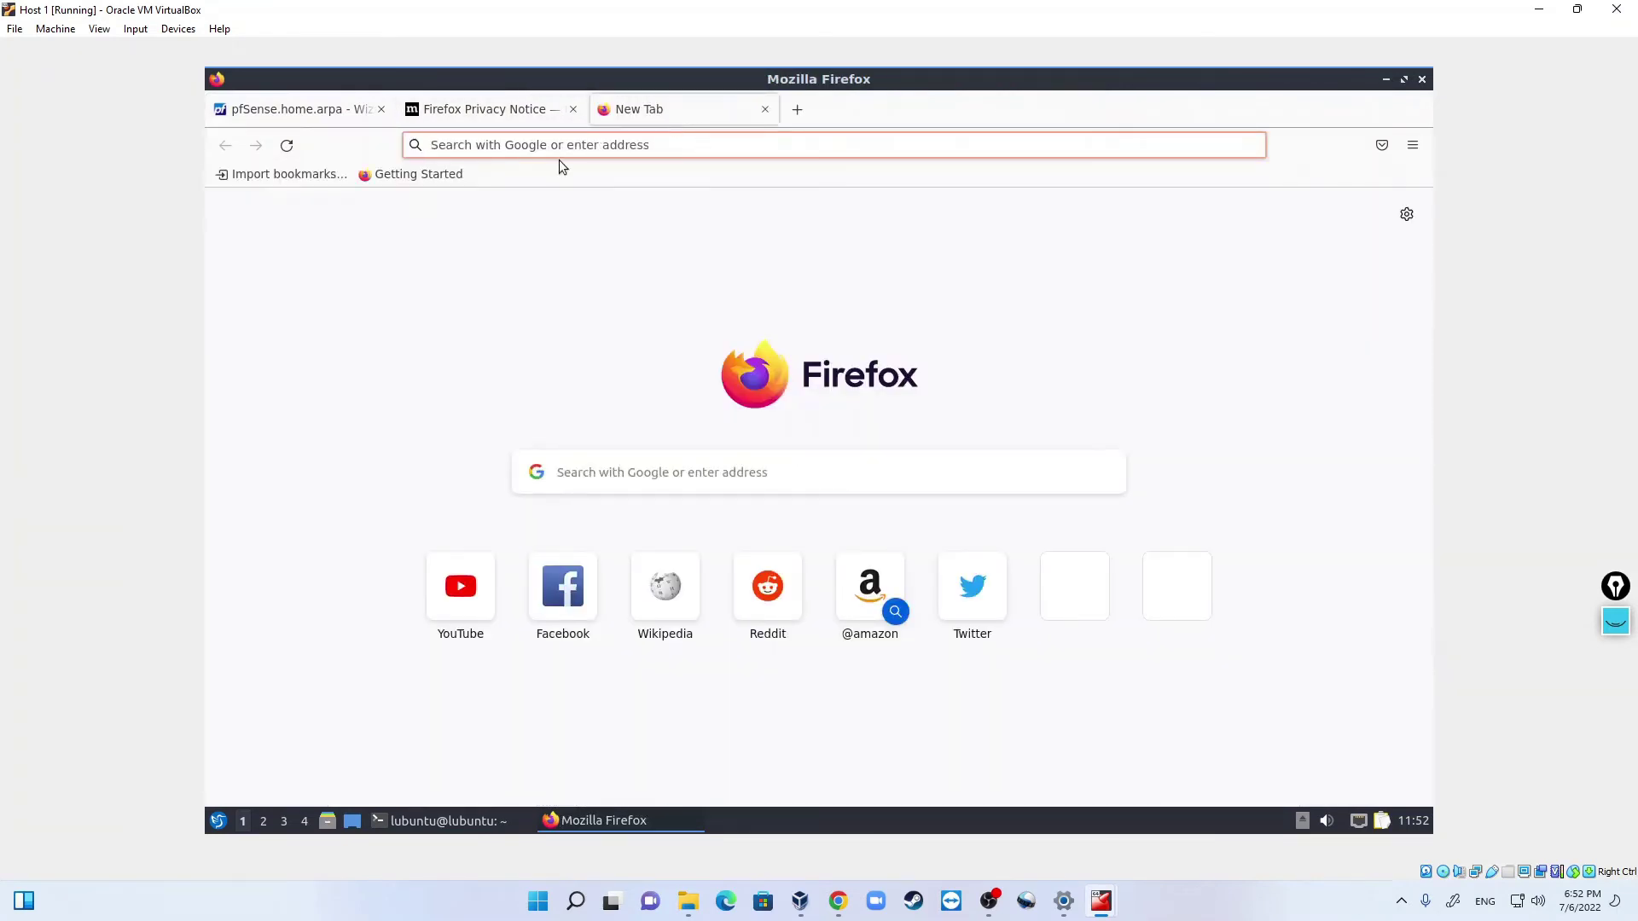
type("lo")
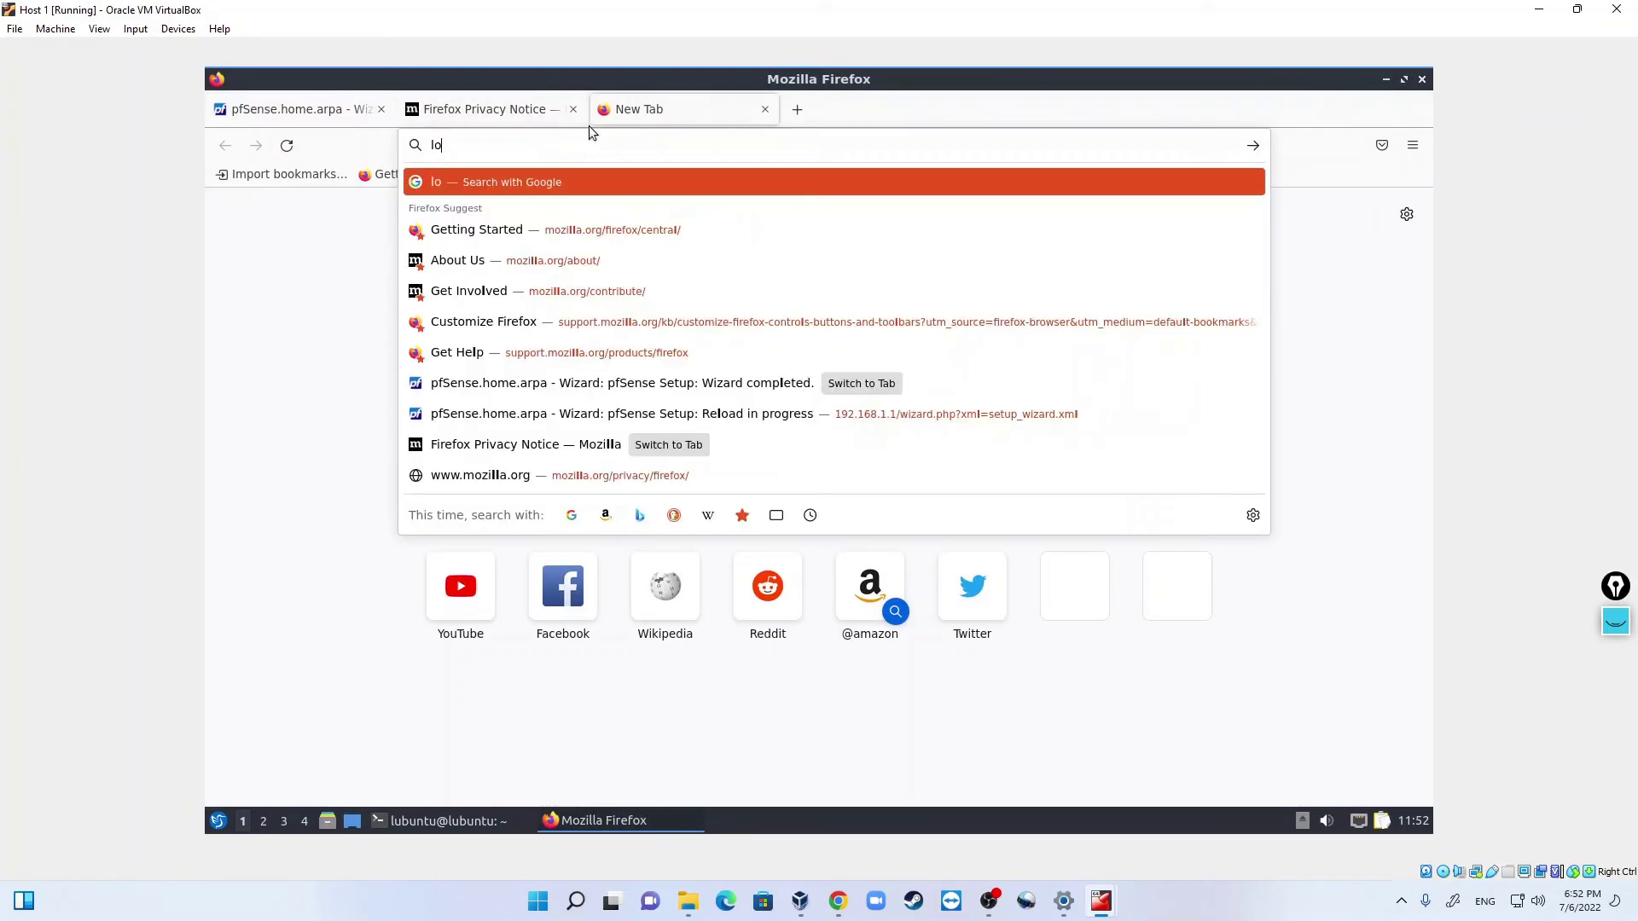
type("calcal")
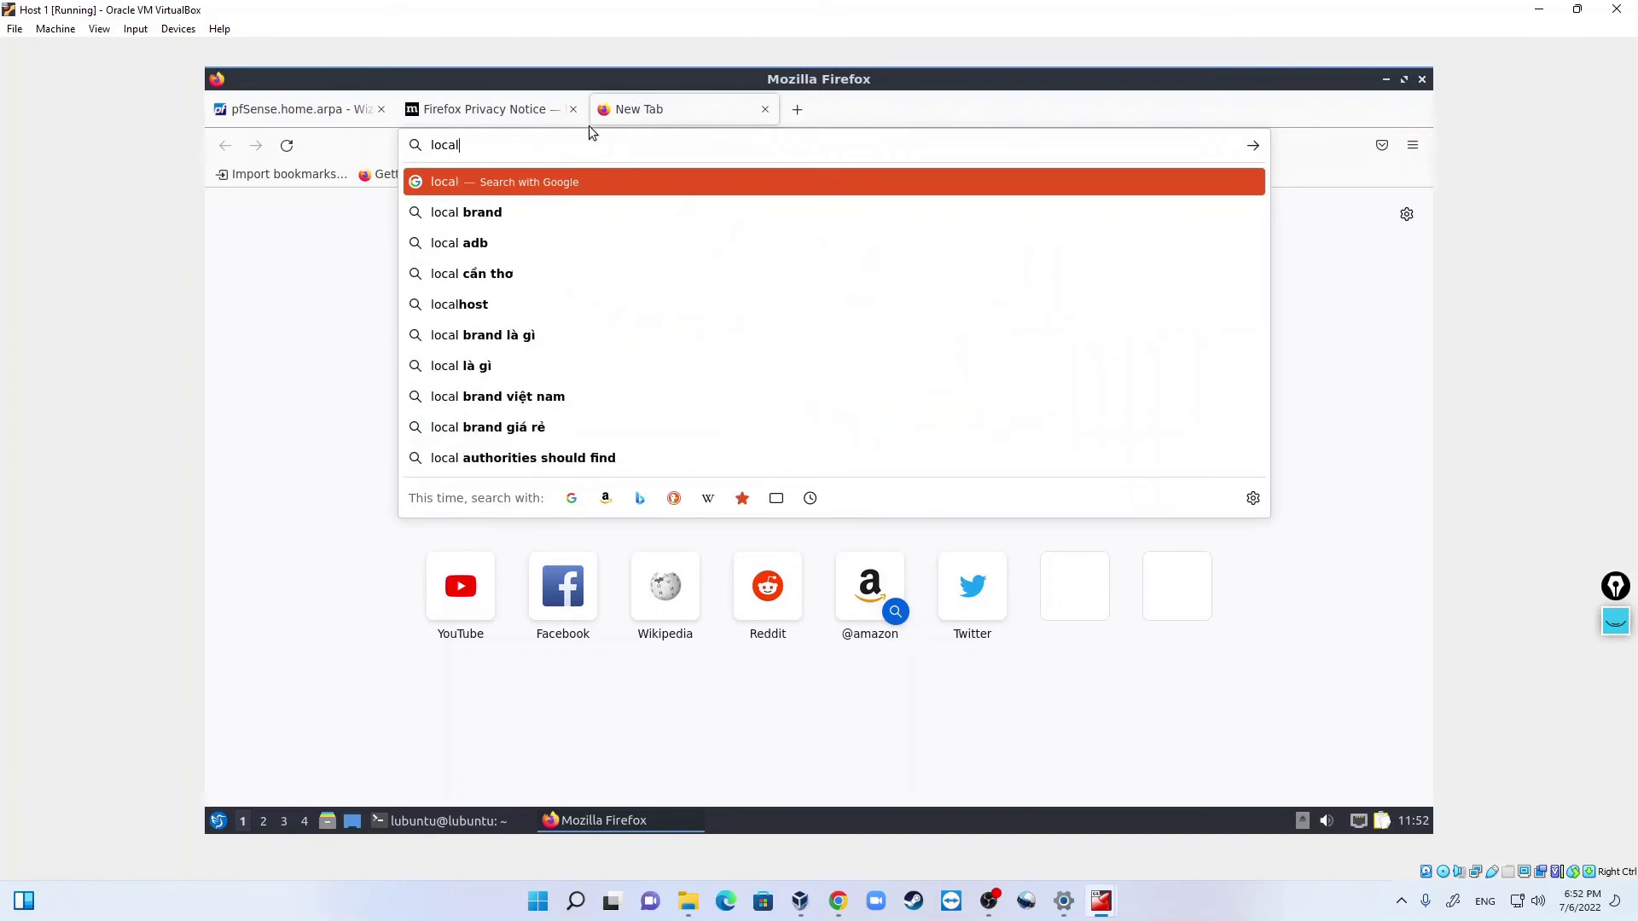
key("BackSpace")
key("BackSpace")
key("BackSpace")
type("host")
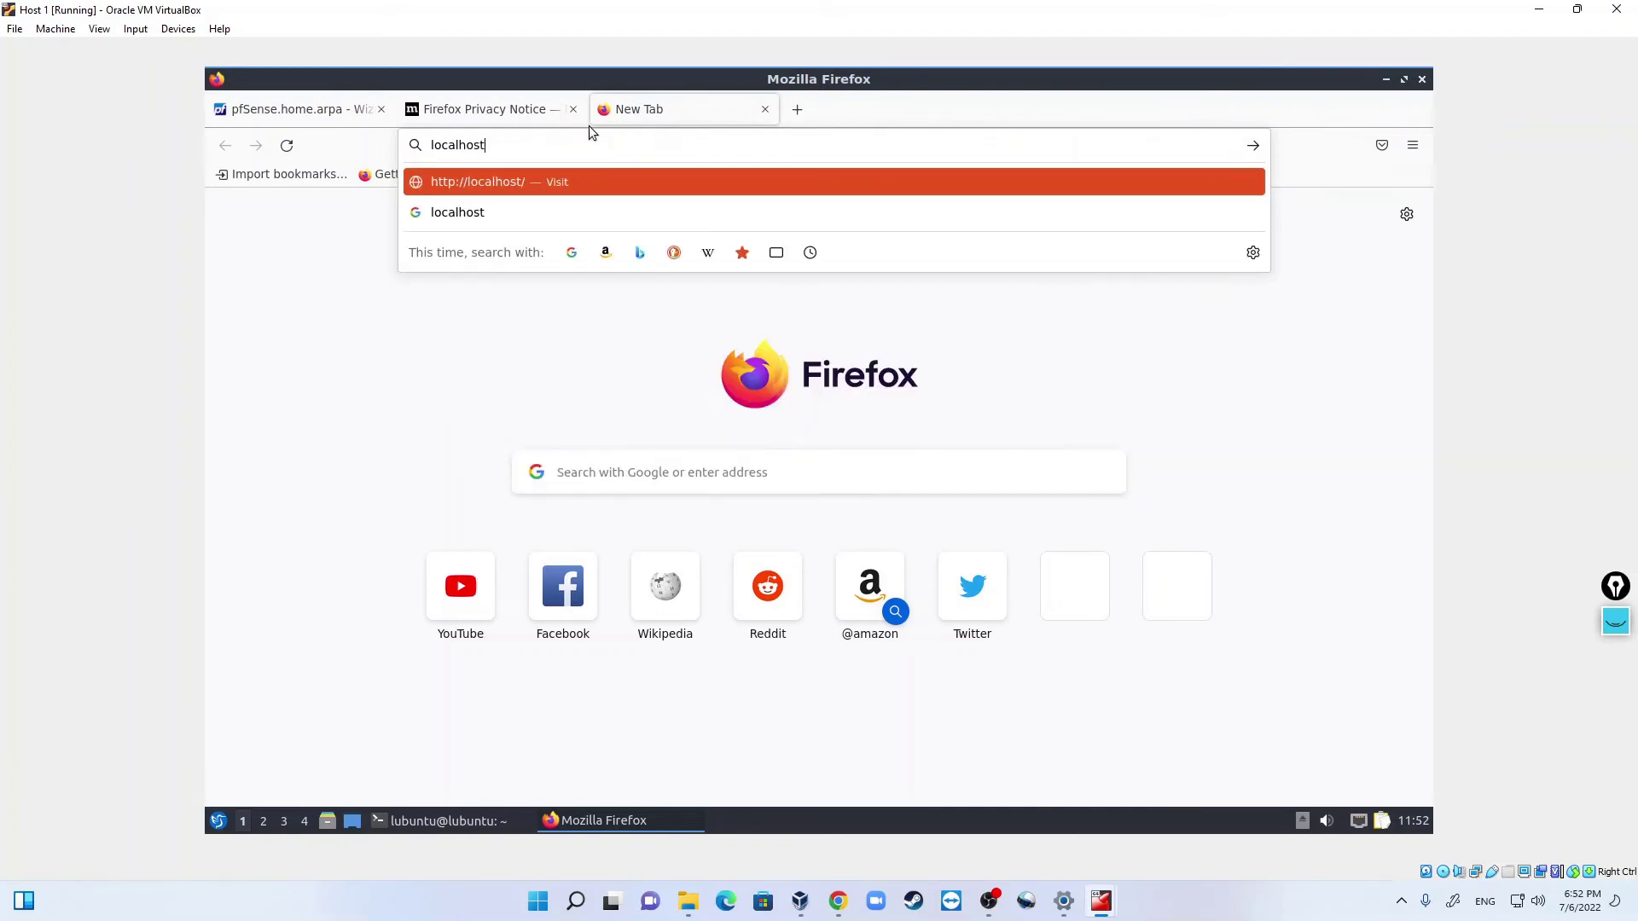
key("Return")
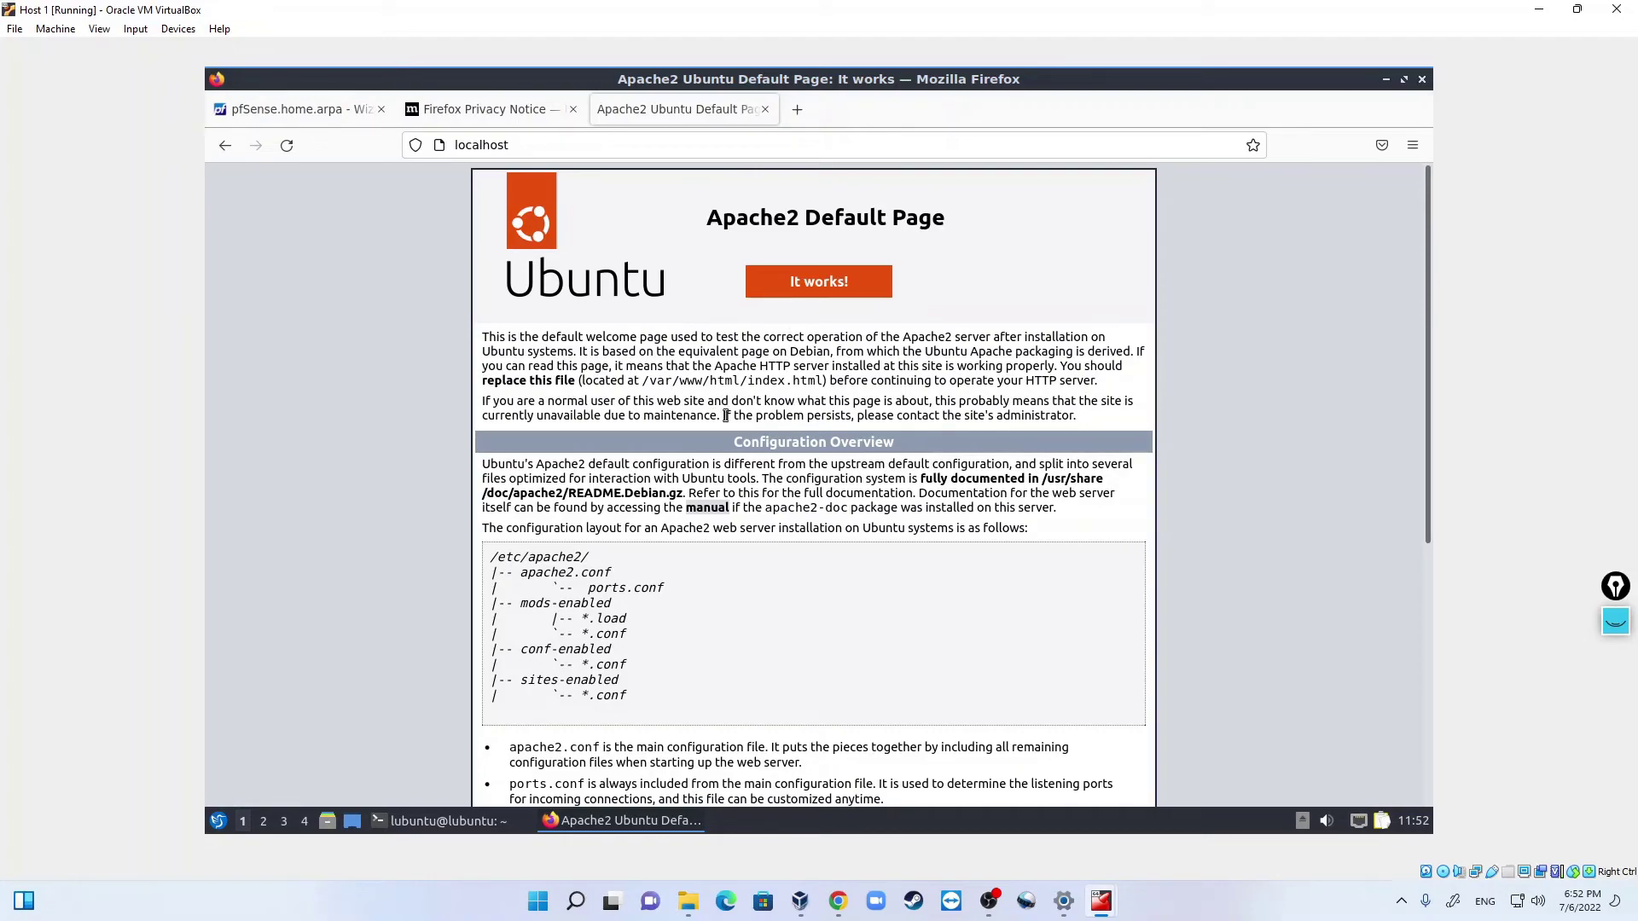
In Chrome on the physical machine, open a new tab and load 192.168.55.105
left_click(837, 909)
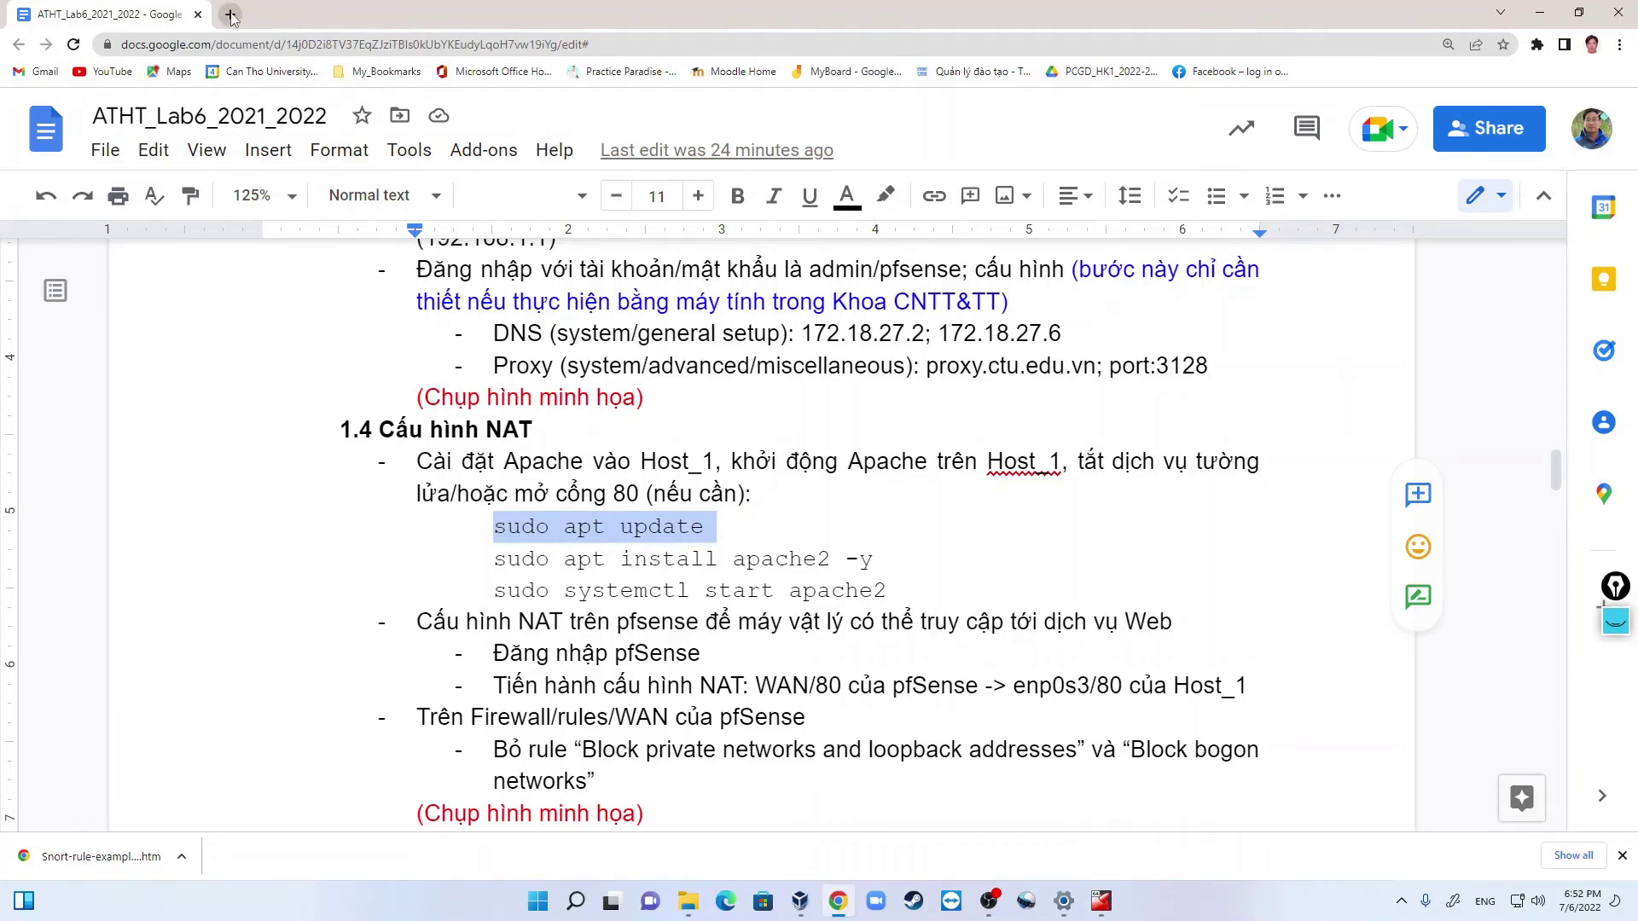
left_click(230, 15)
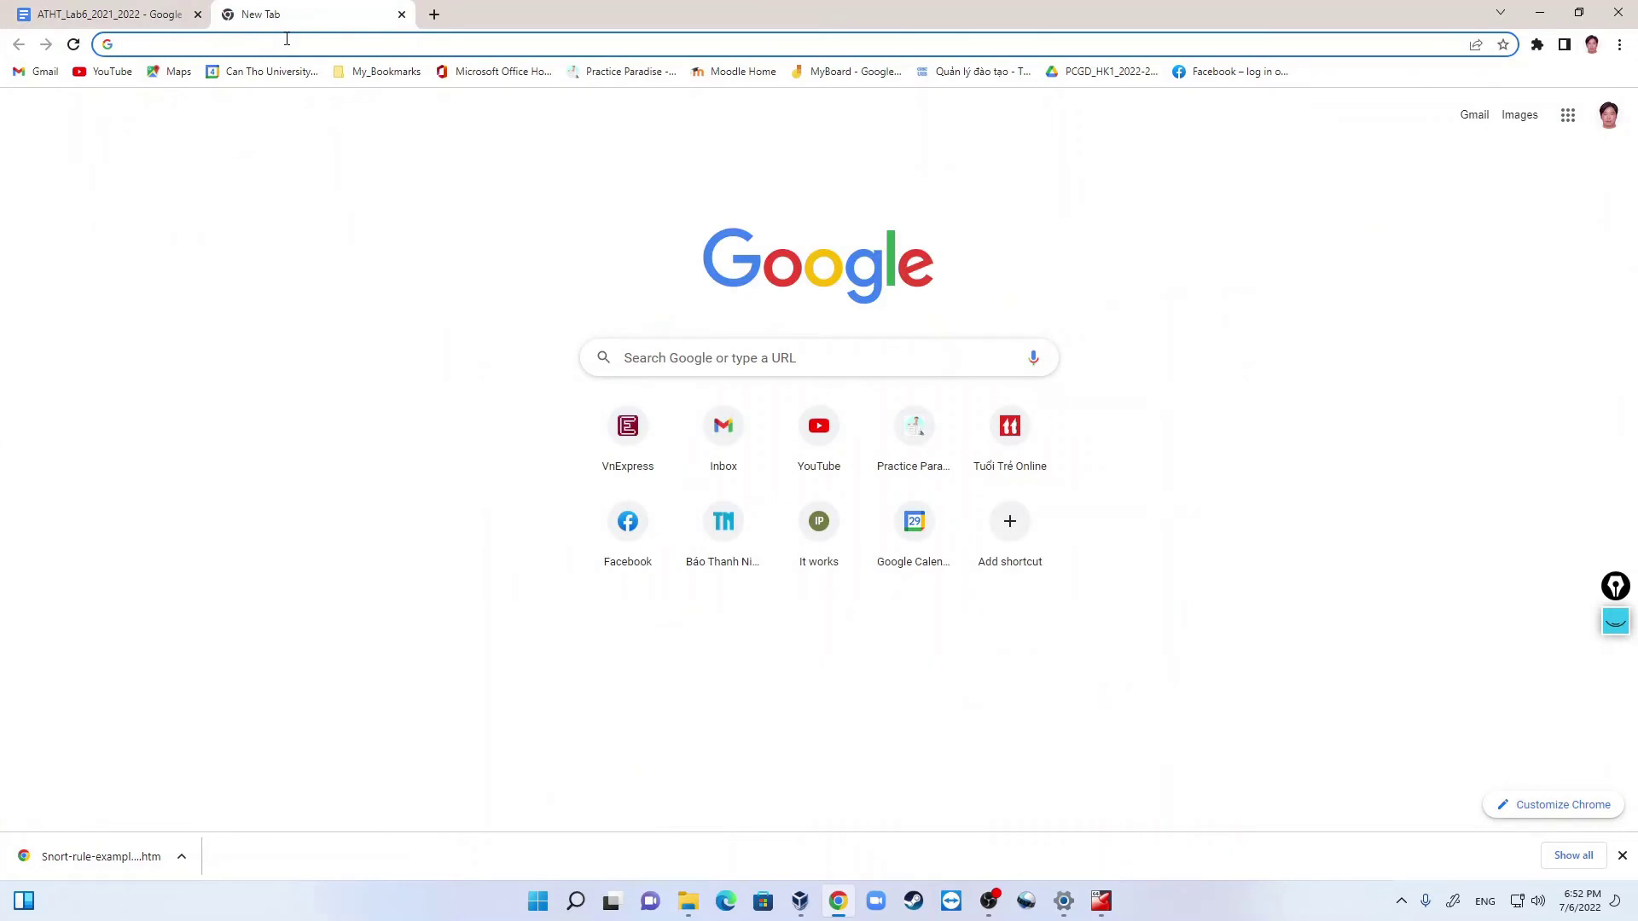
type("19")
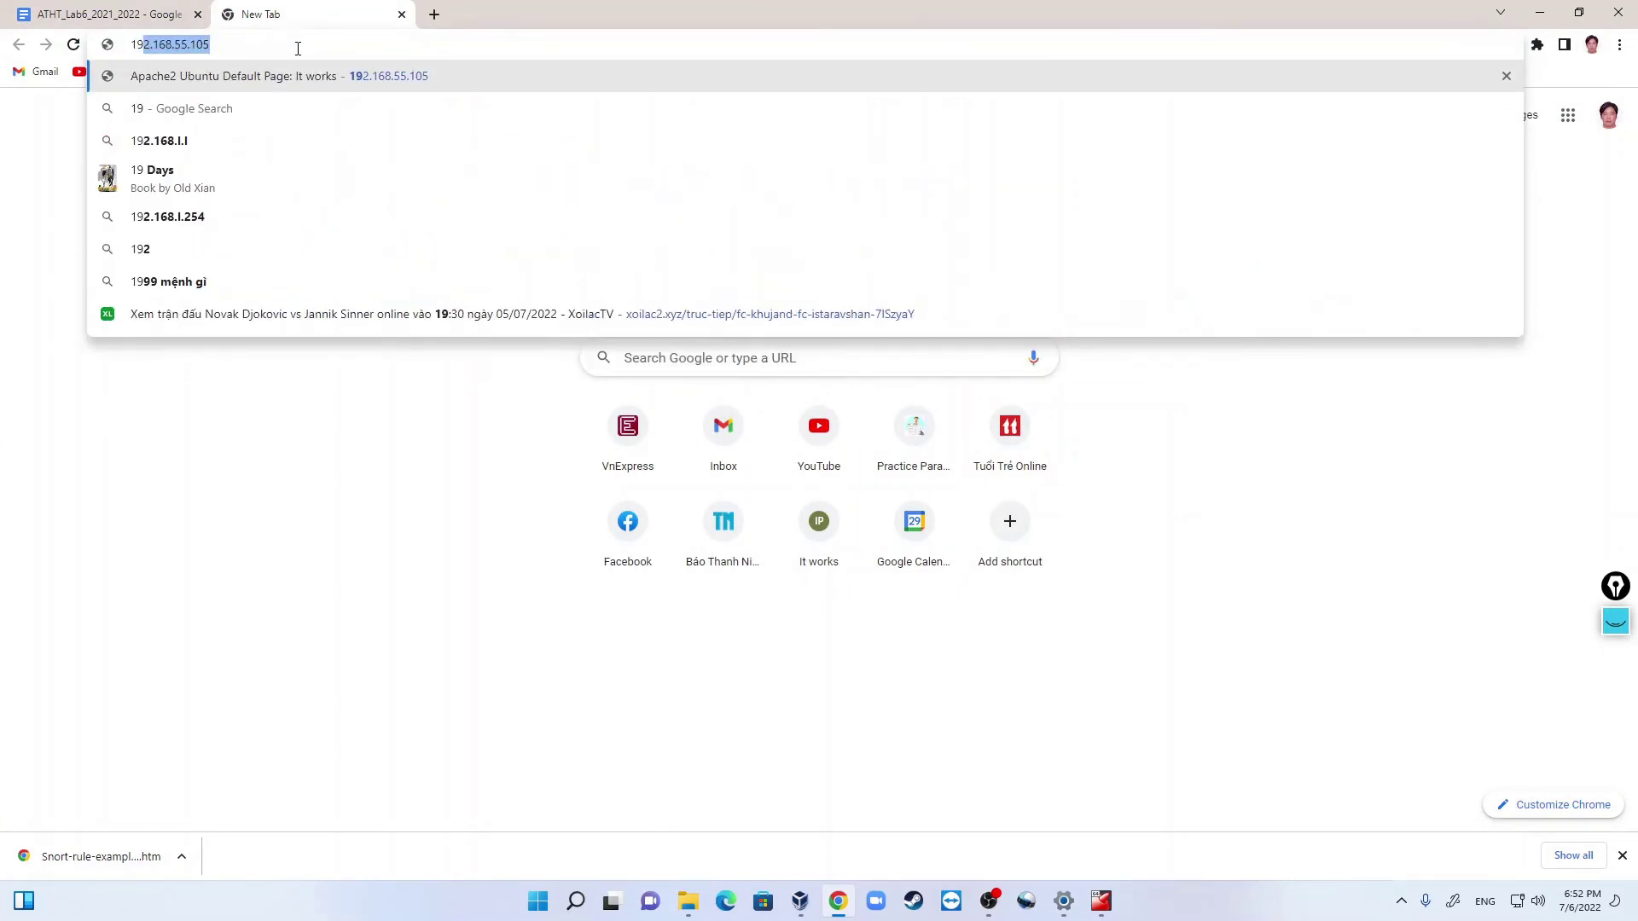
key("Right")
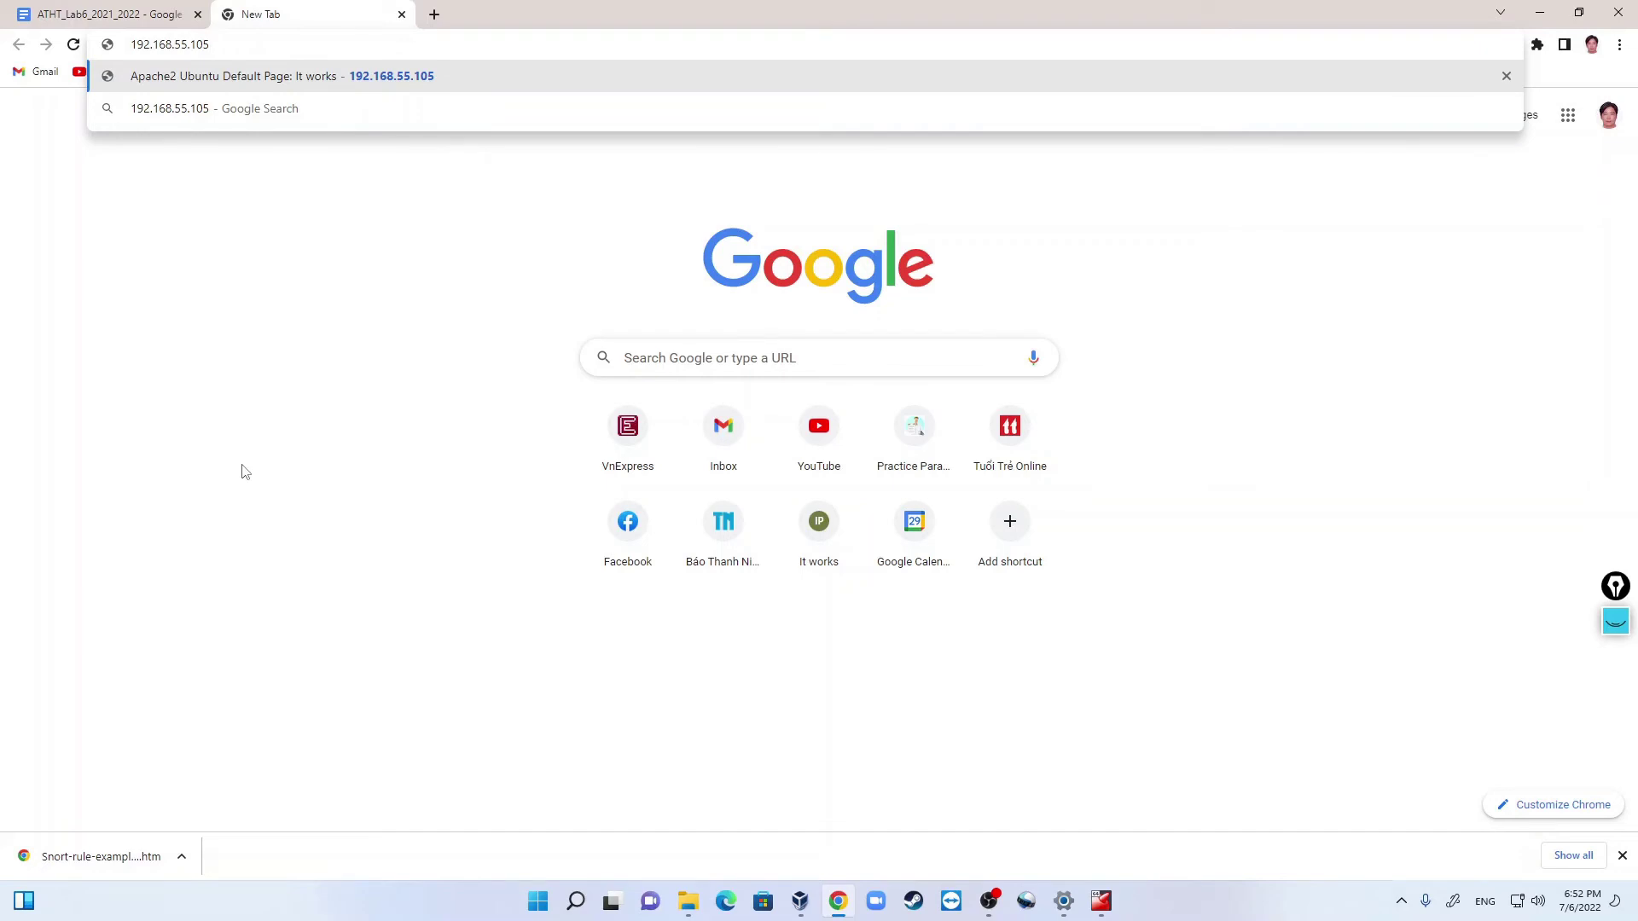
key("Return")
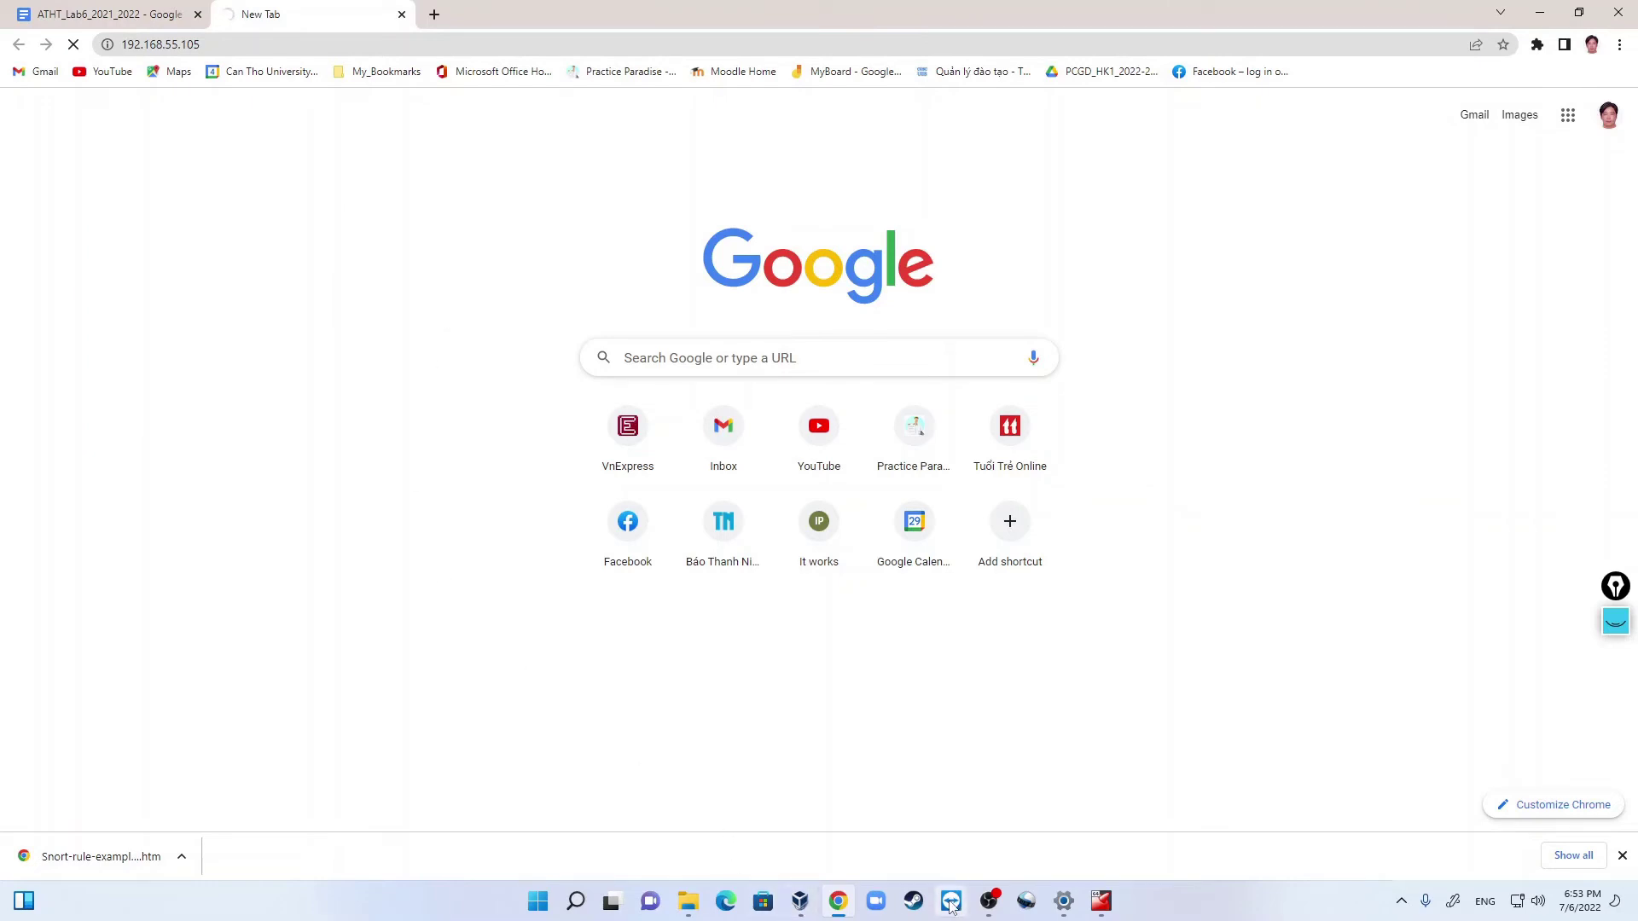
Scroll the ATHT_Lab6 document to section 1.4 and highlight pfSense, WAN and 80
left_click(81, 7)
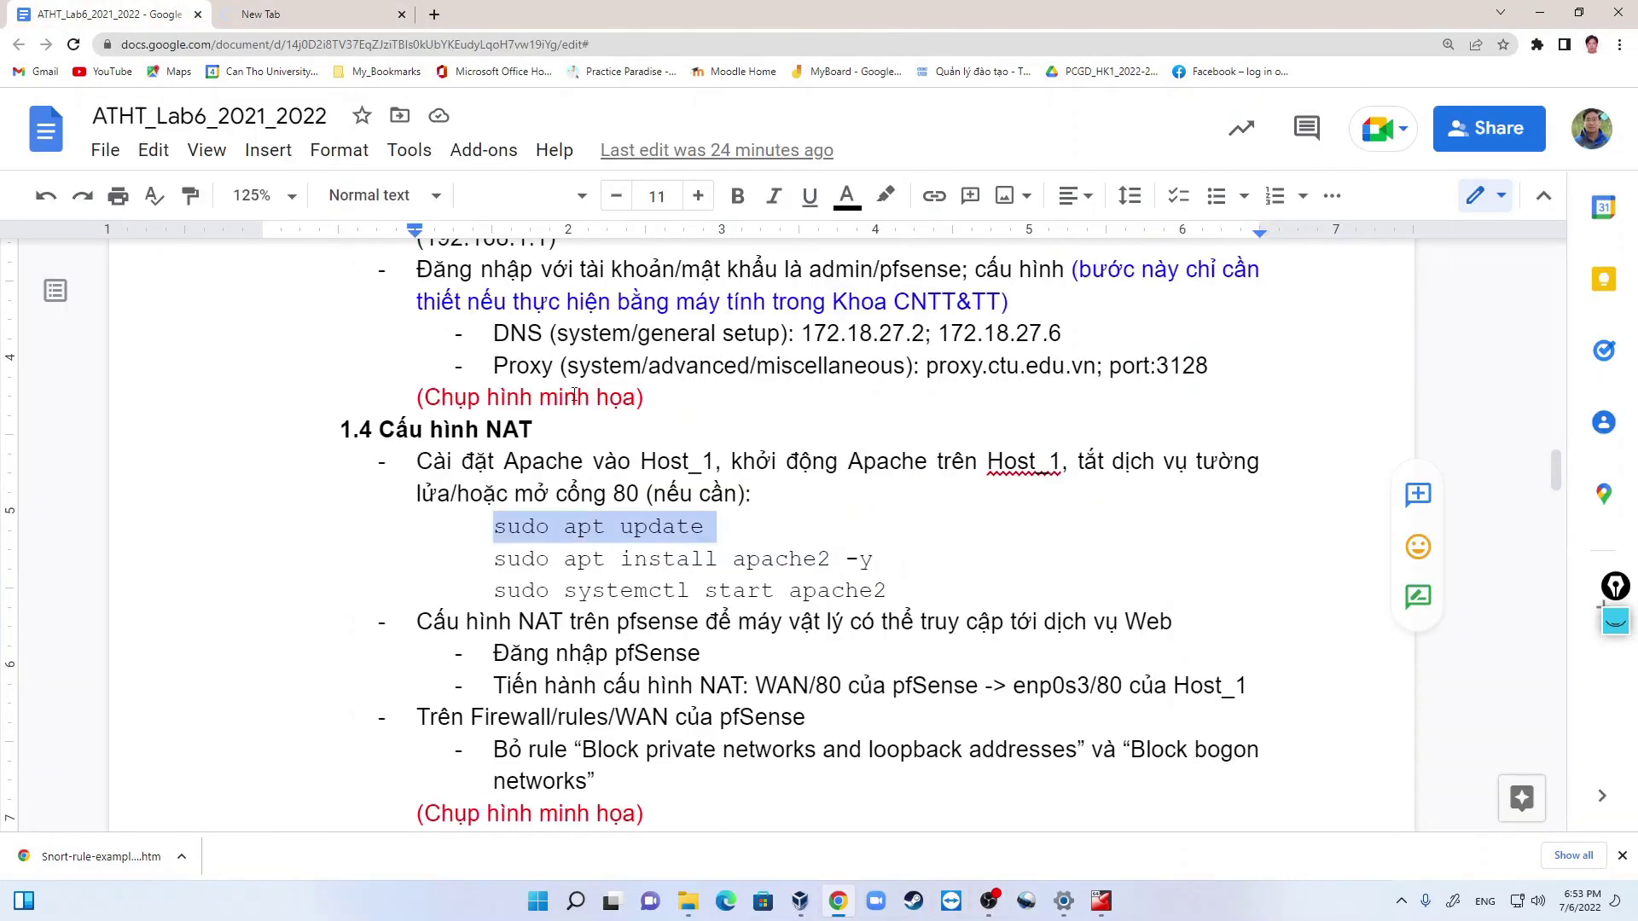
scroll(715, 446, "up", 15)
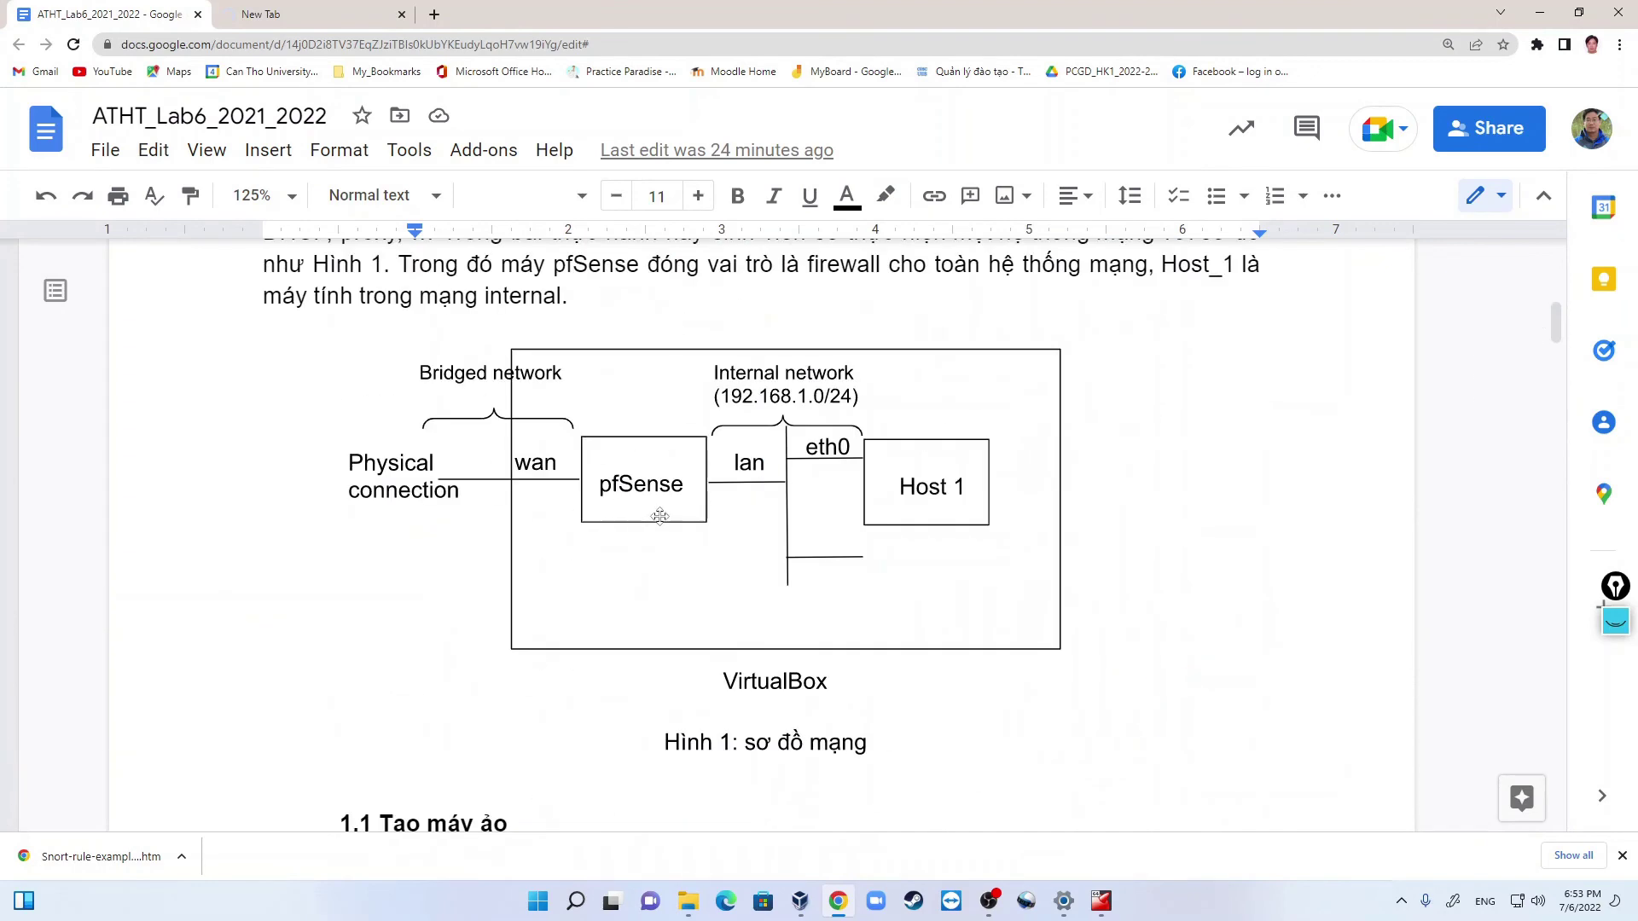
scroll(636, 504, "down", 10)
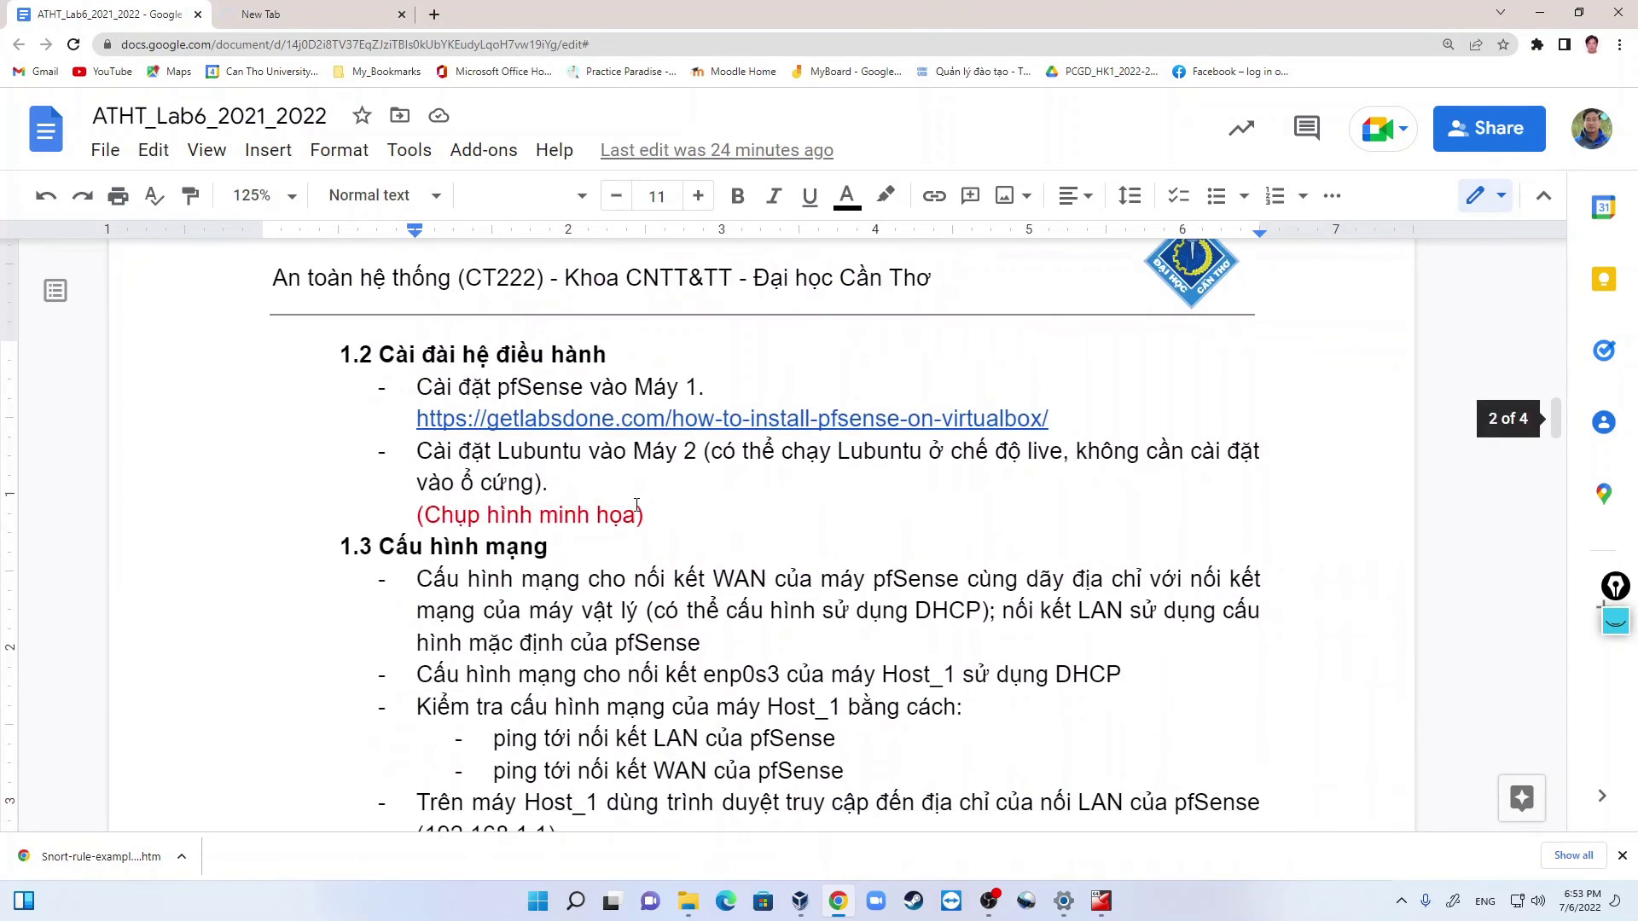
scroll(636, 504, "down", 10)
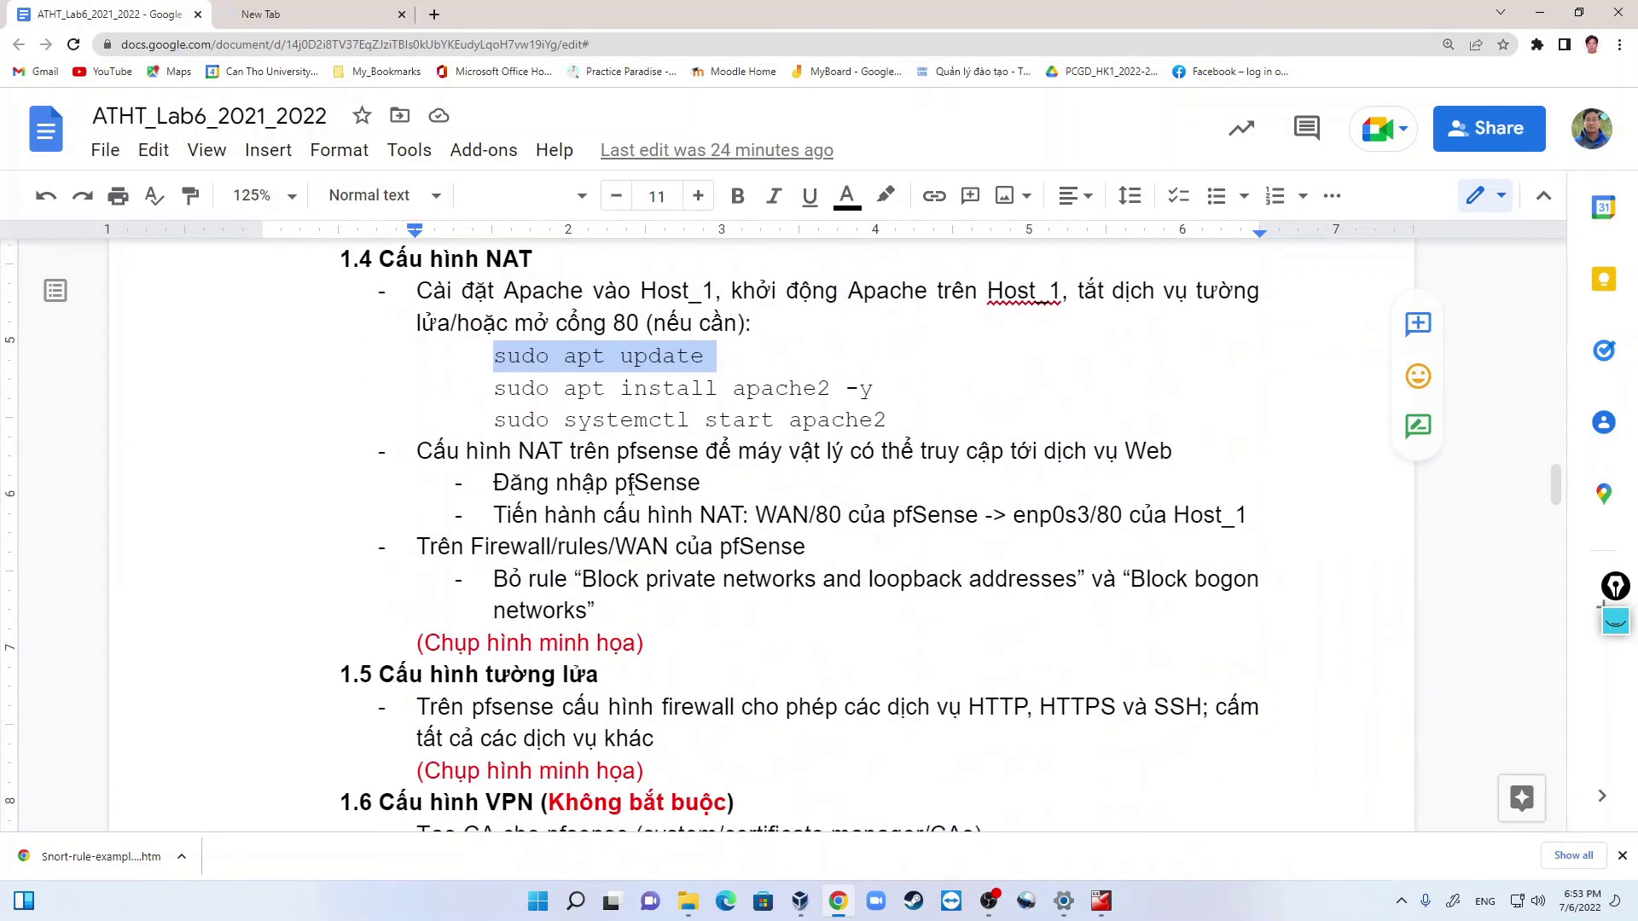
scroll(631, 486, "down", 1)
scroll(631, 486, "up", 1)
left_click(408, 448)
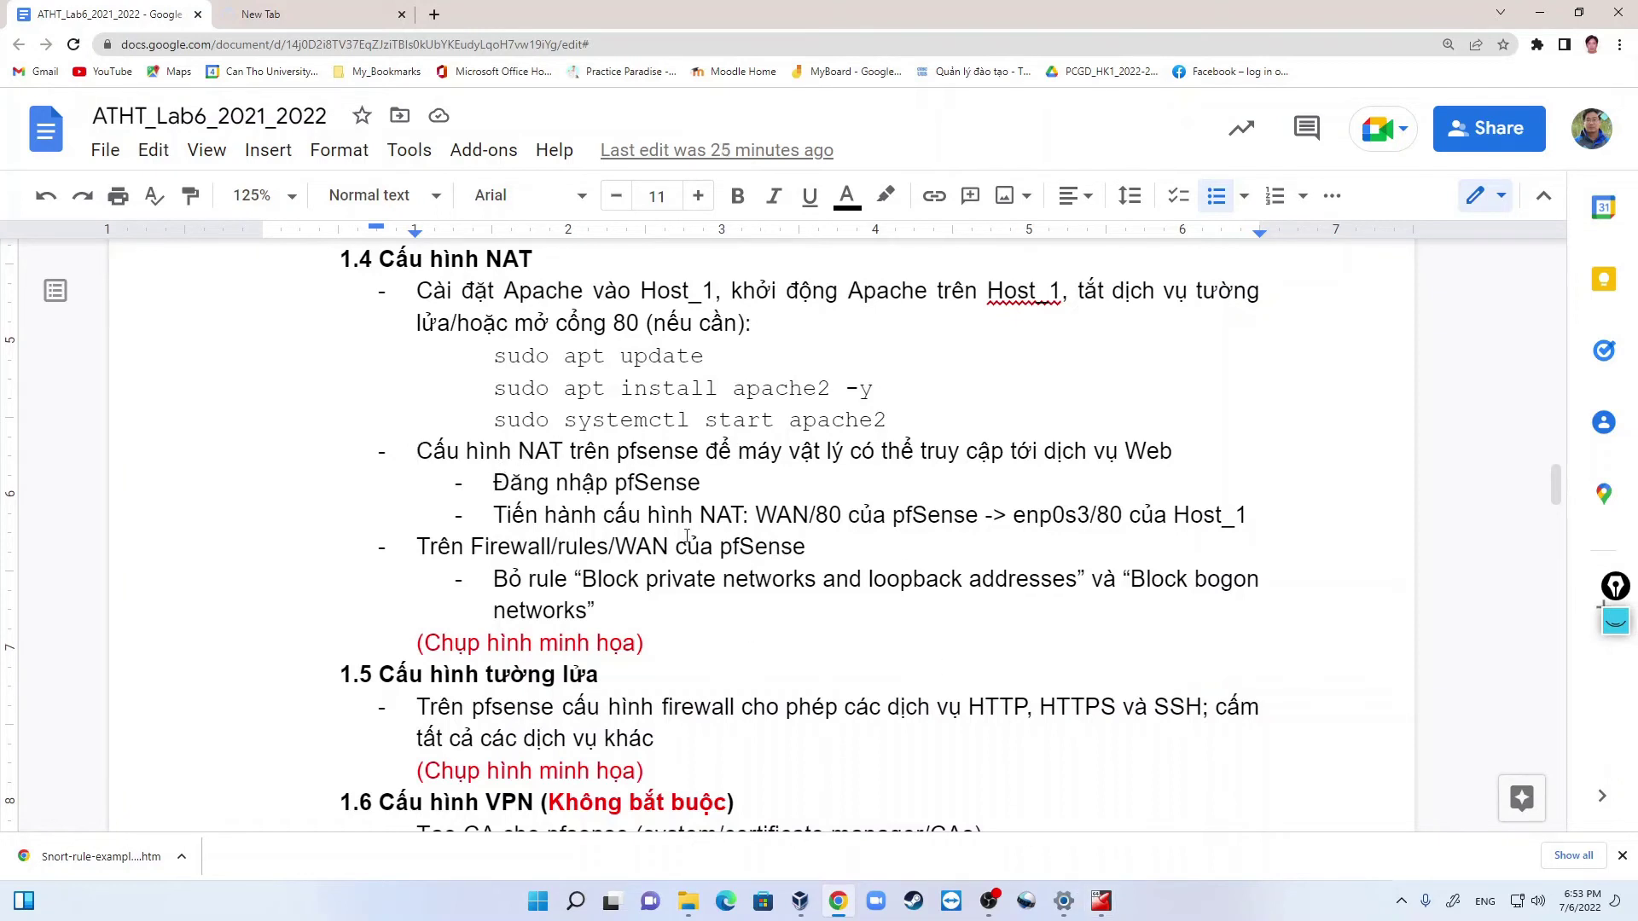
double_click(657, 482)
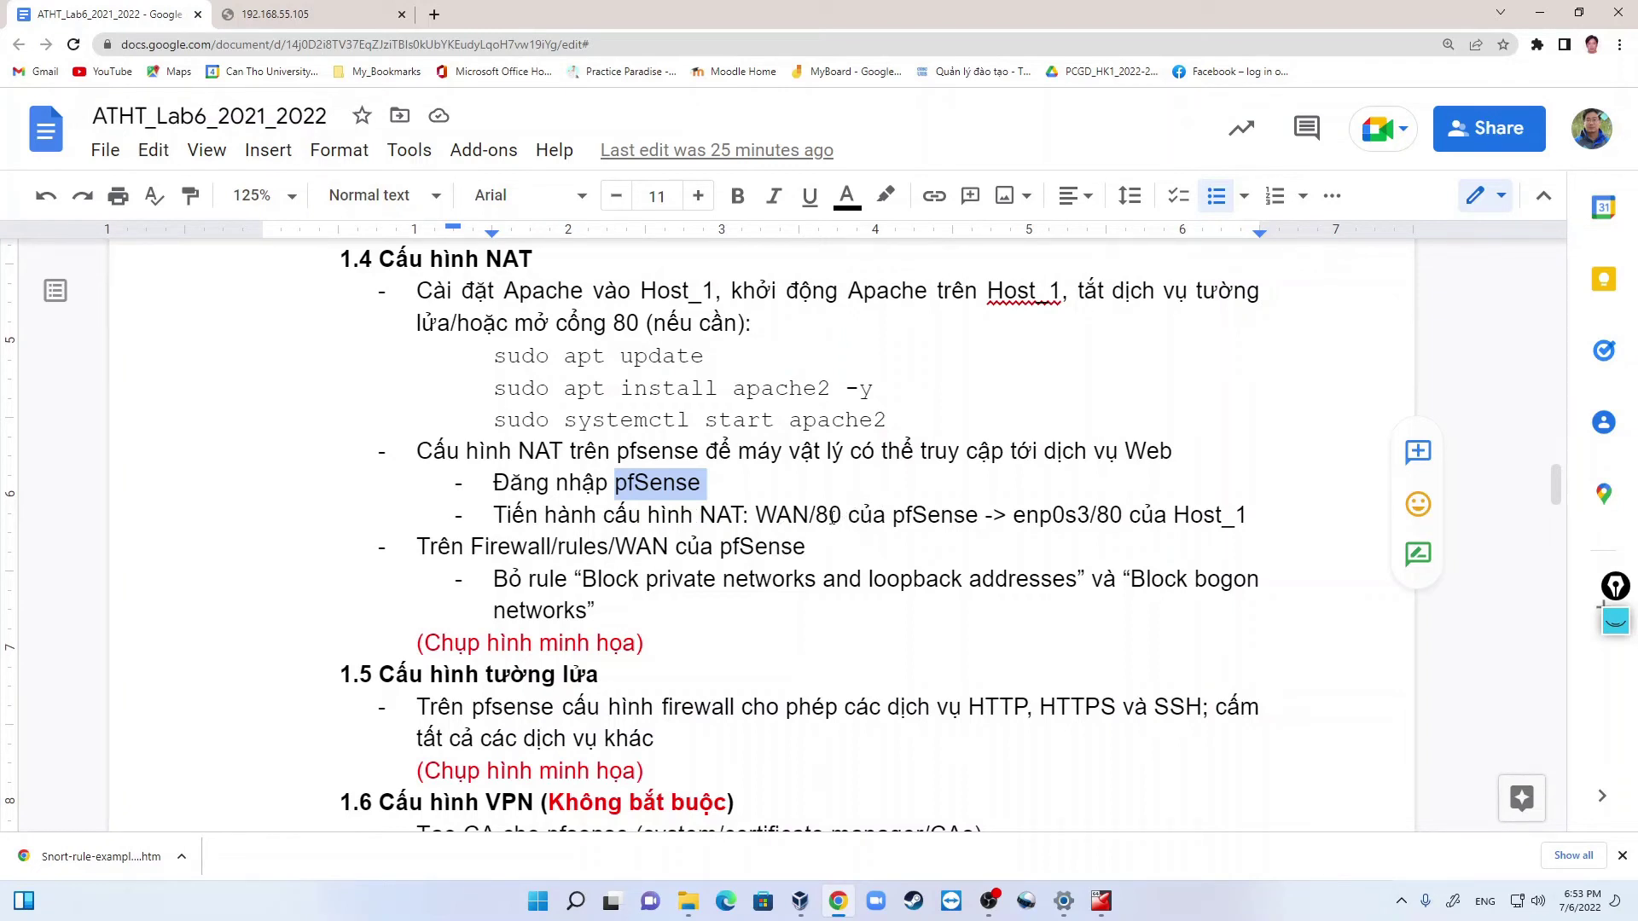
double_click(763, 514)
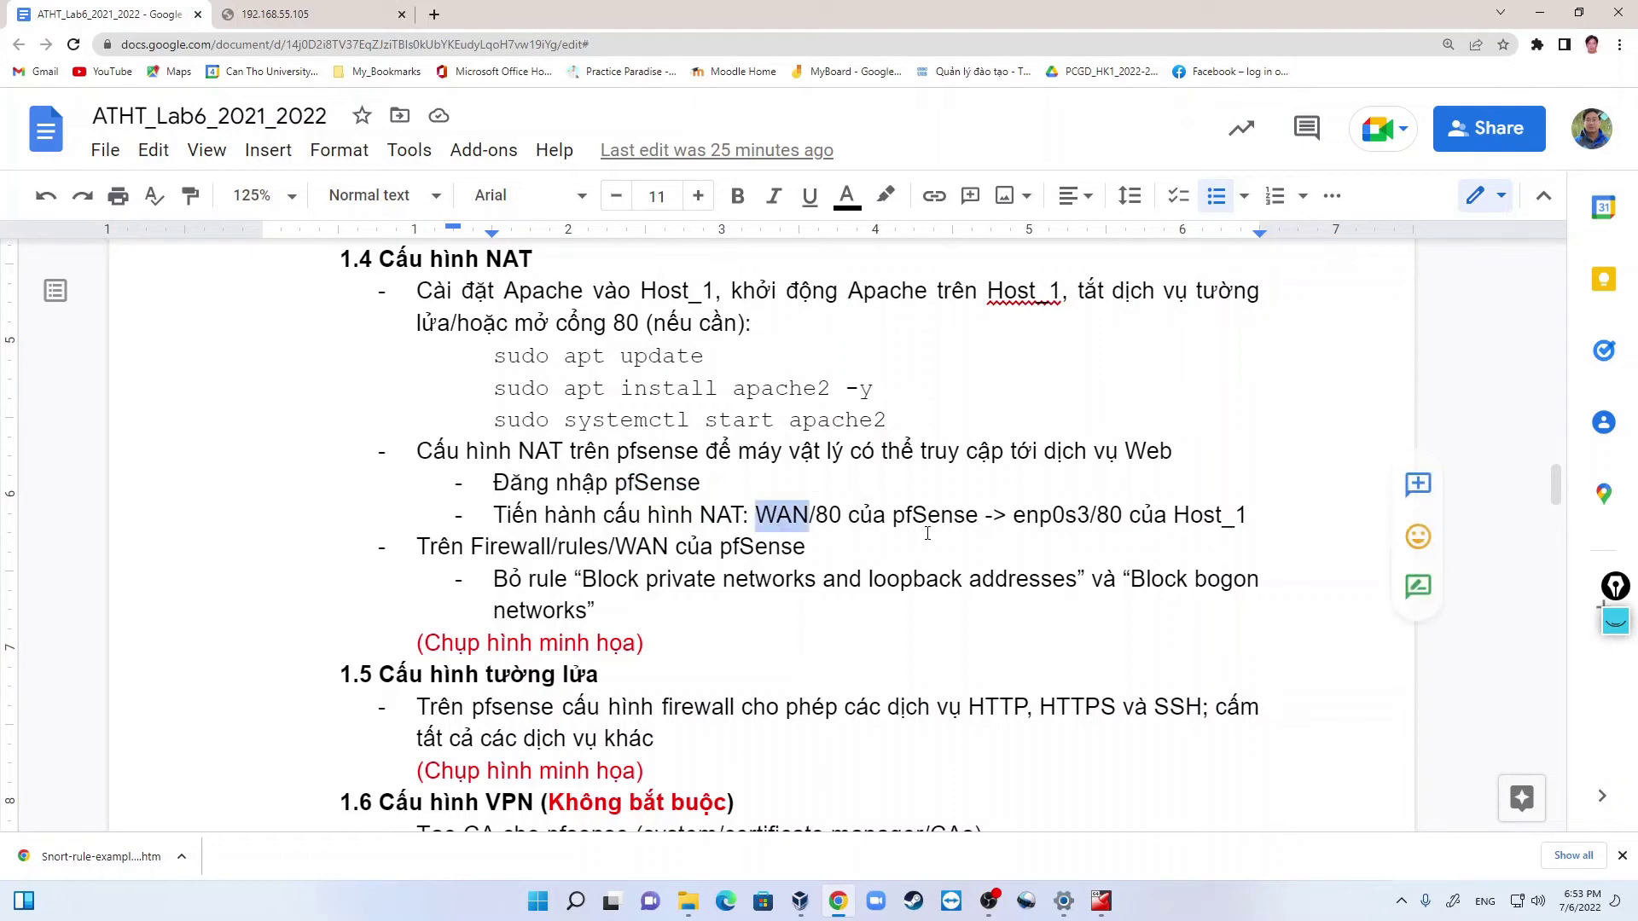
double_click(1113, 516)
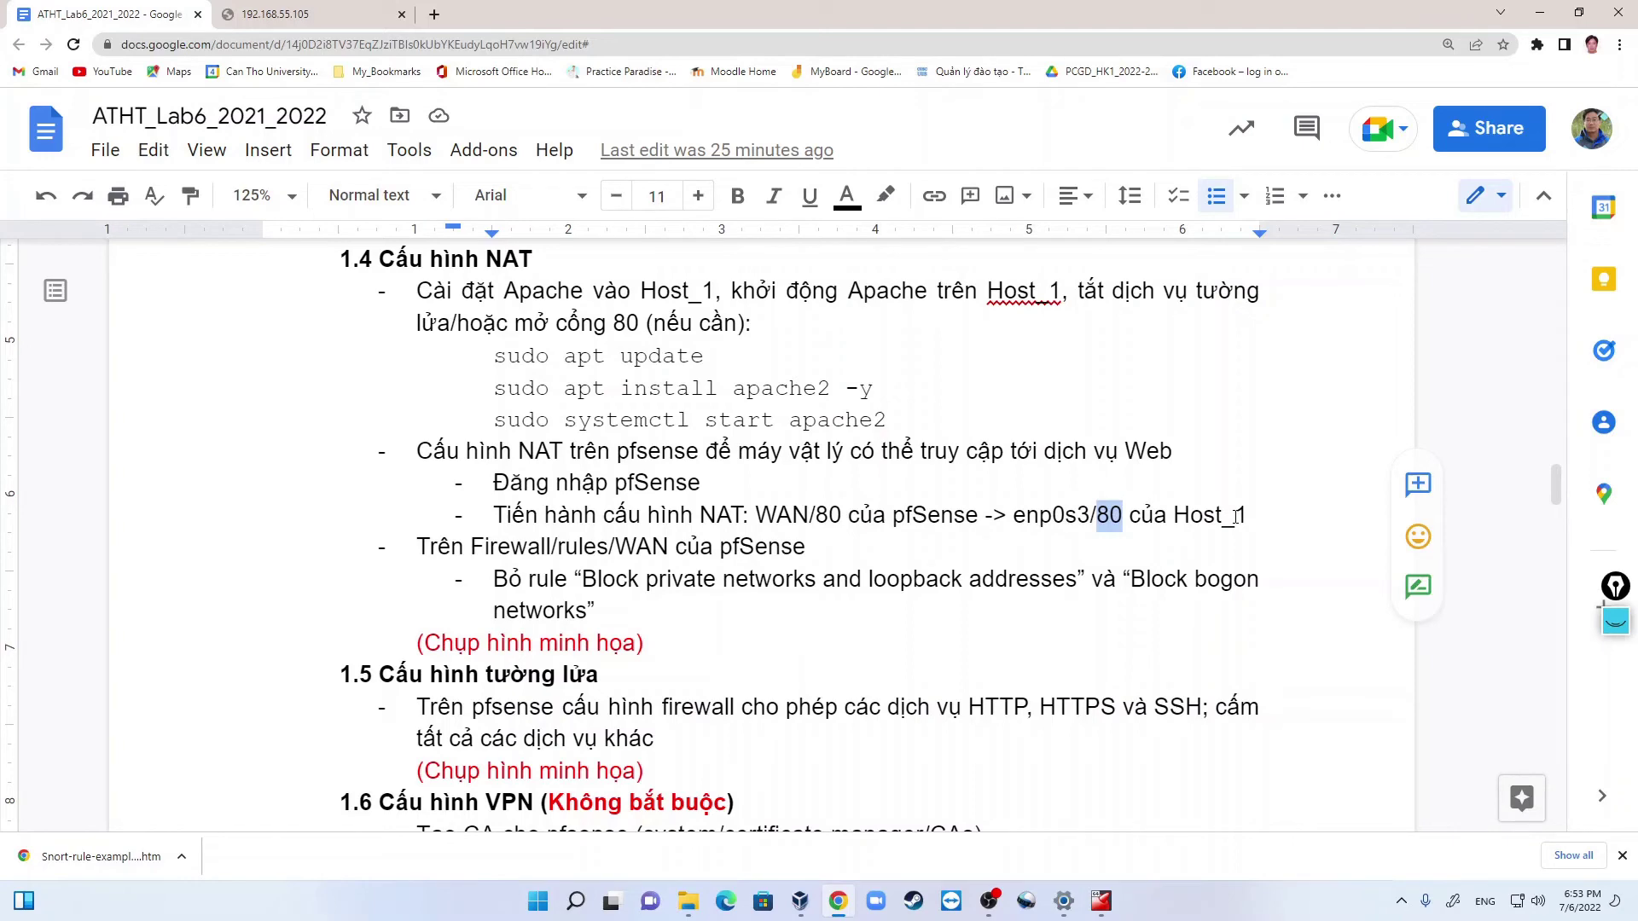
Open the pfSense dashboard in Host 1, dismiss its notices, and go to Firewall > NAT
mouse_move(1100, 900)
left_click(1165, 832)
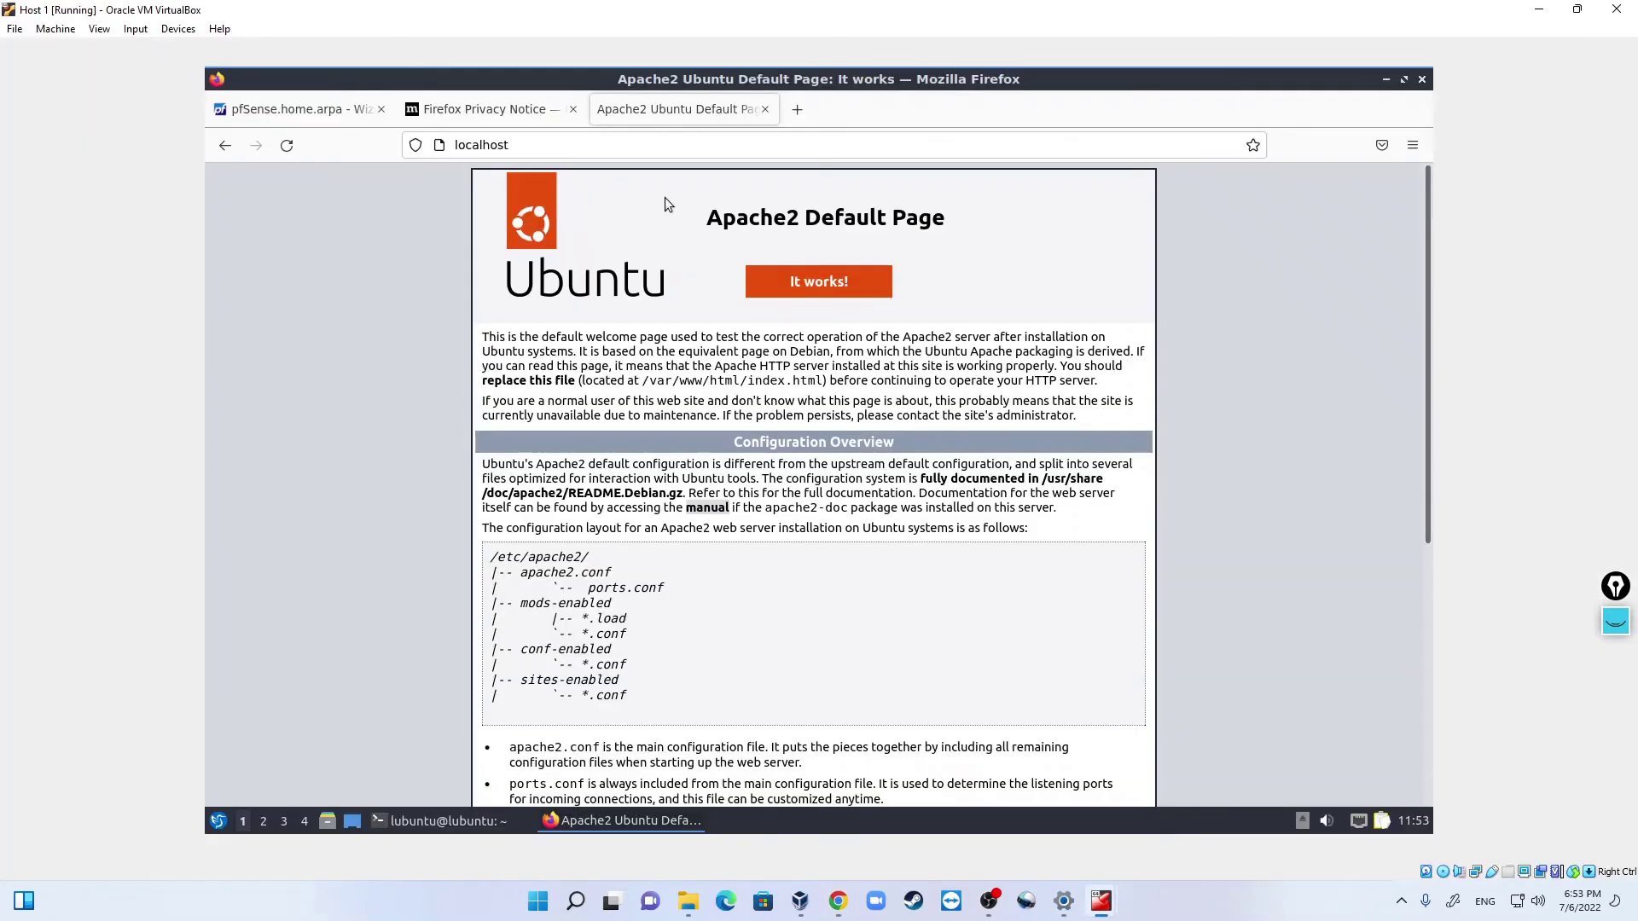
left_click(301, 110)
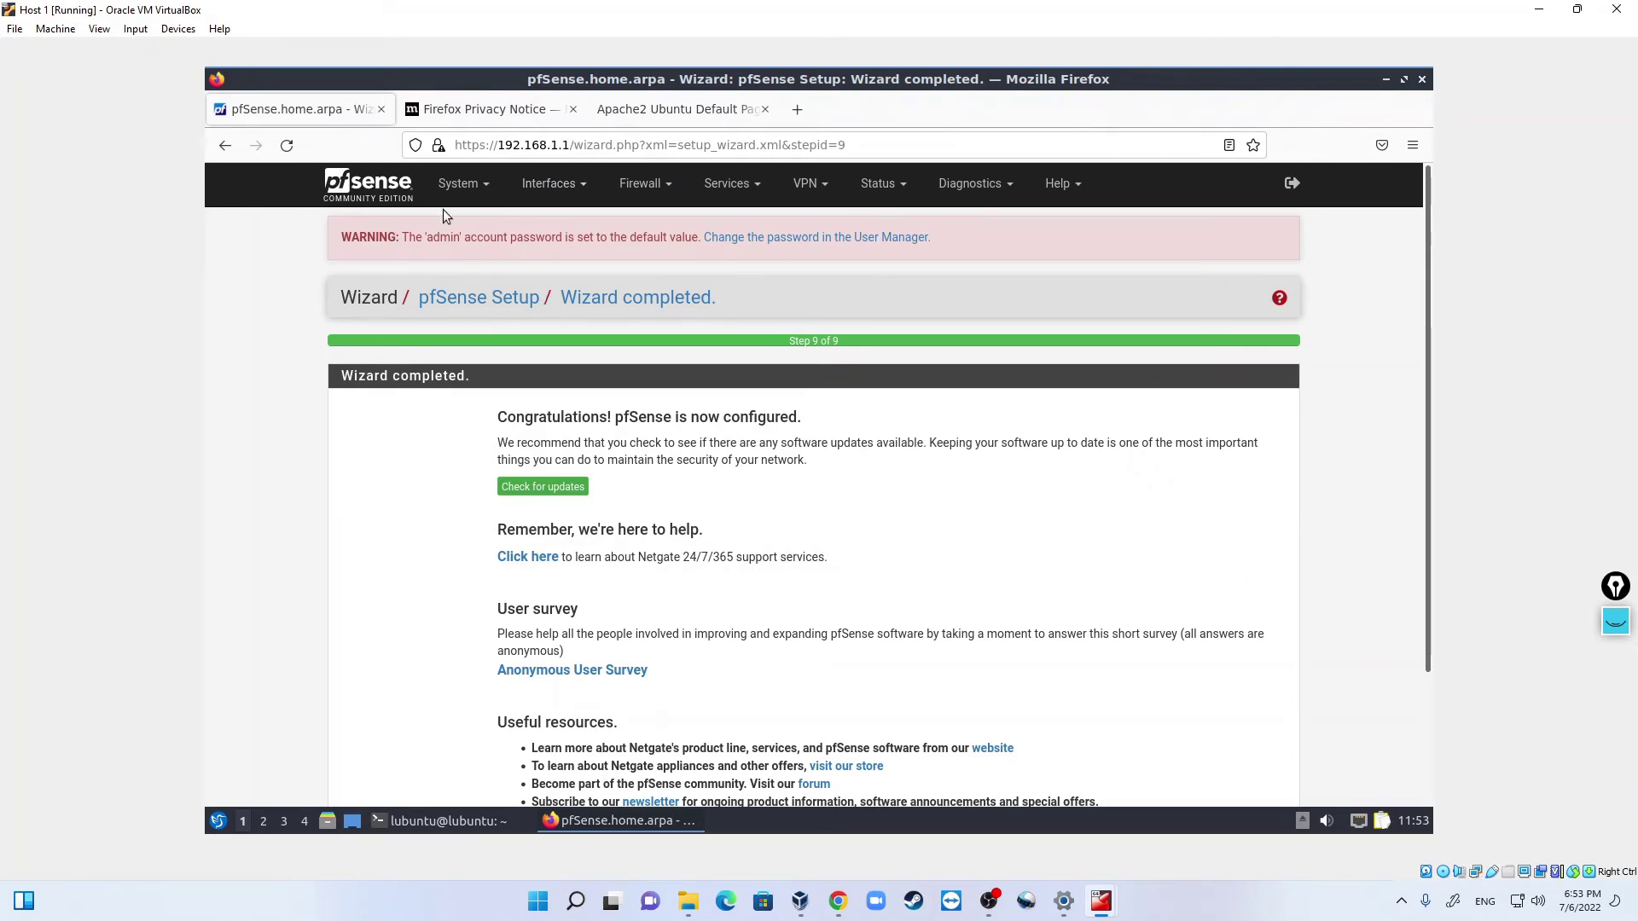
left_click(366, 190)
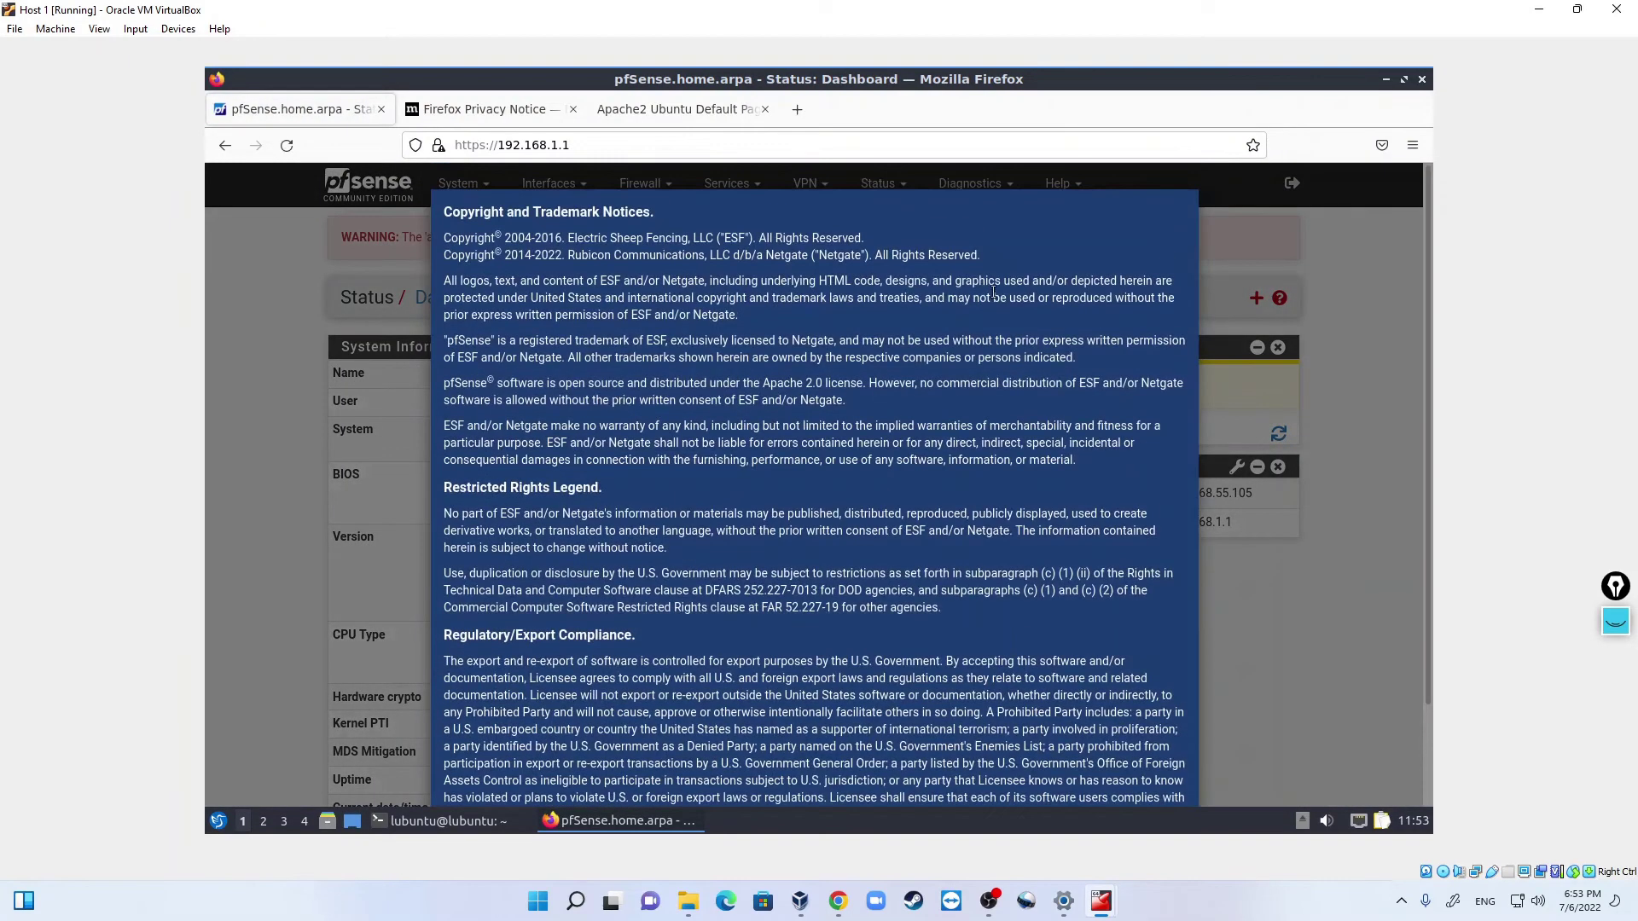
scroll(1180, 745, "down", 3)
left_click(1168, 758)
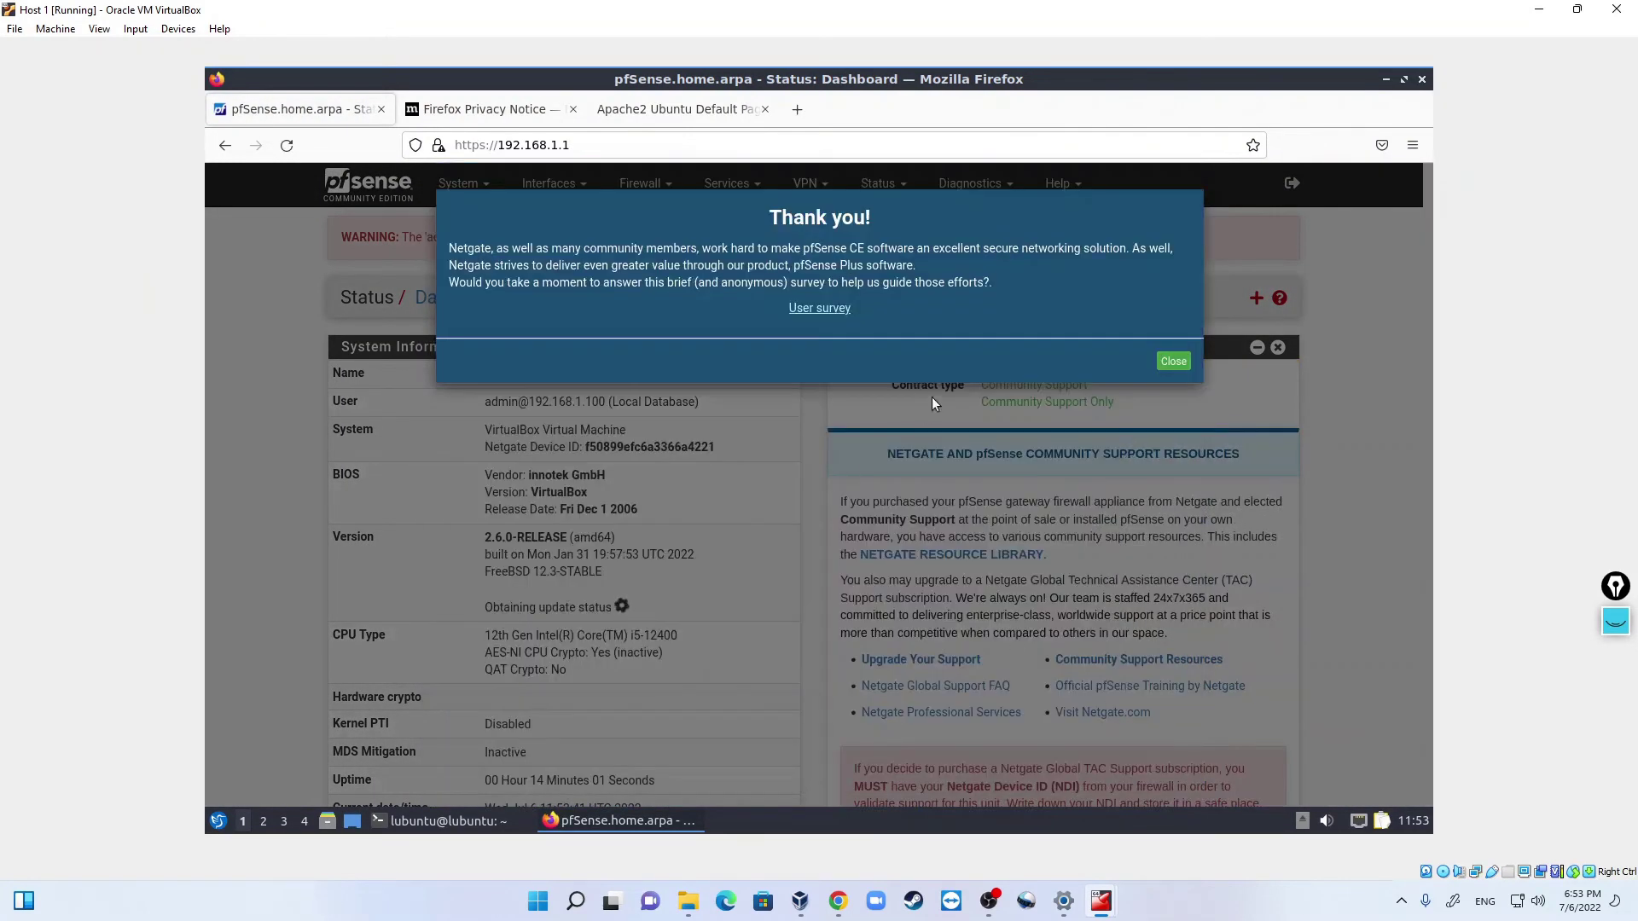
left_click(1174, 363)
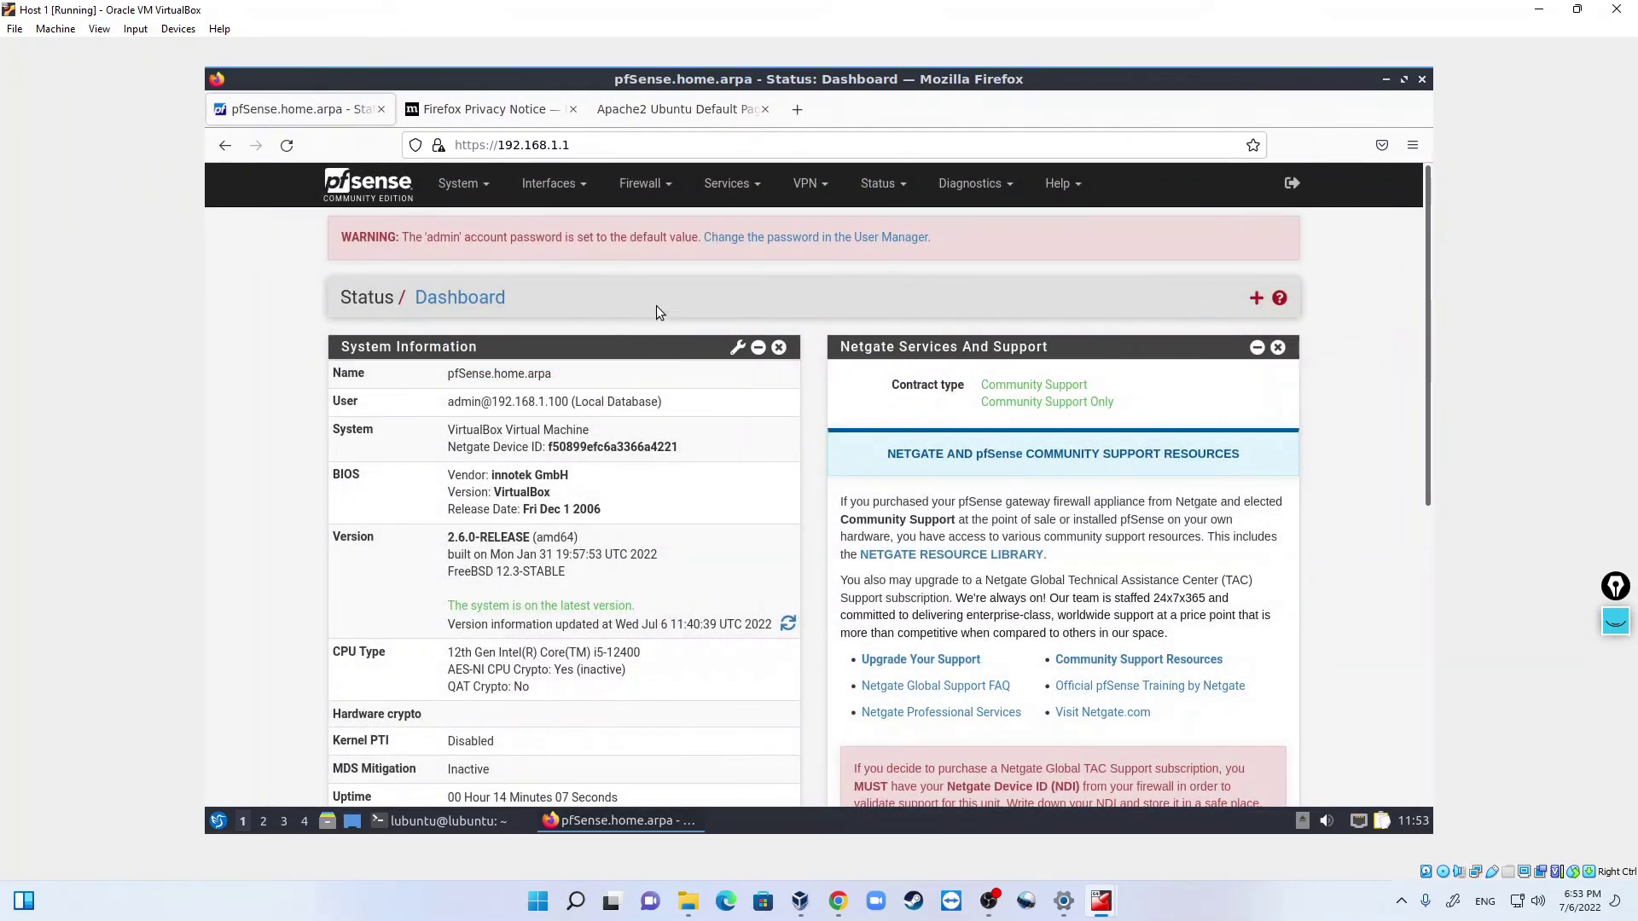
left_click(650, 189)
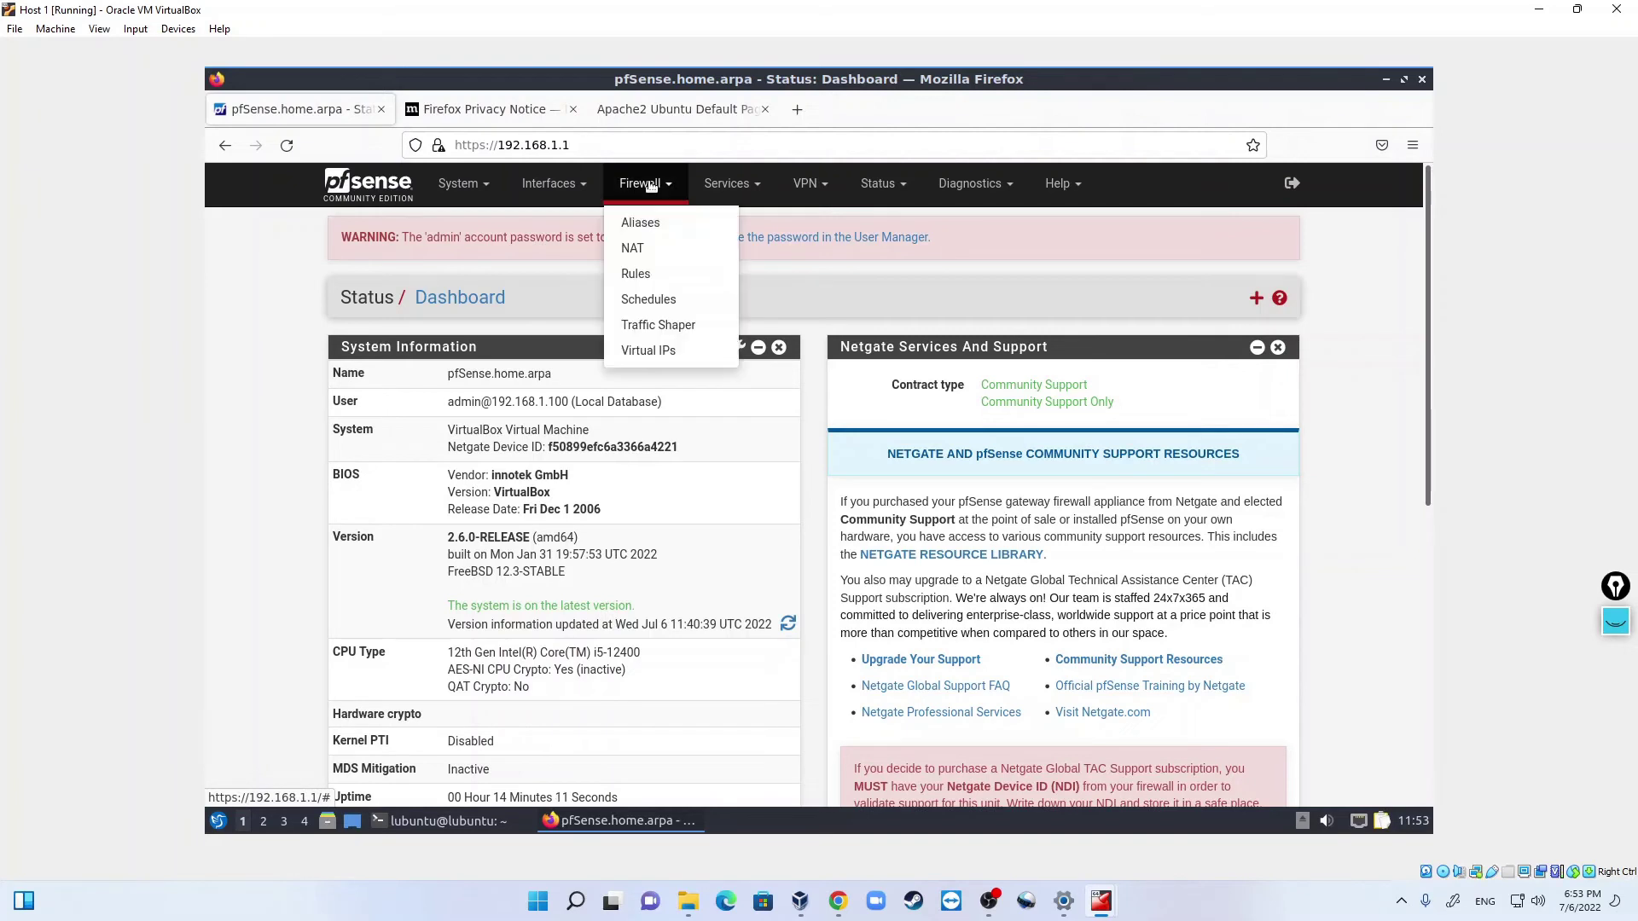
left_click(634, 248)
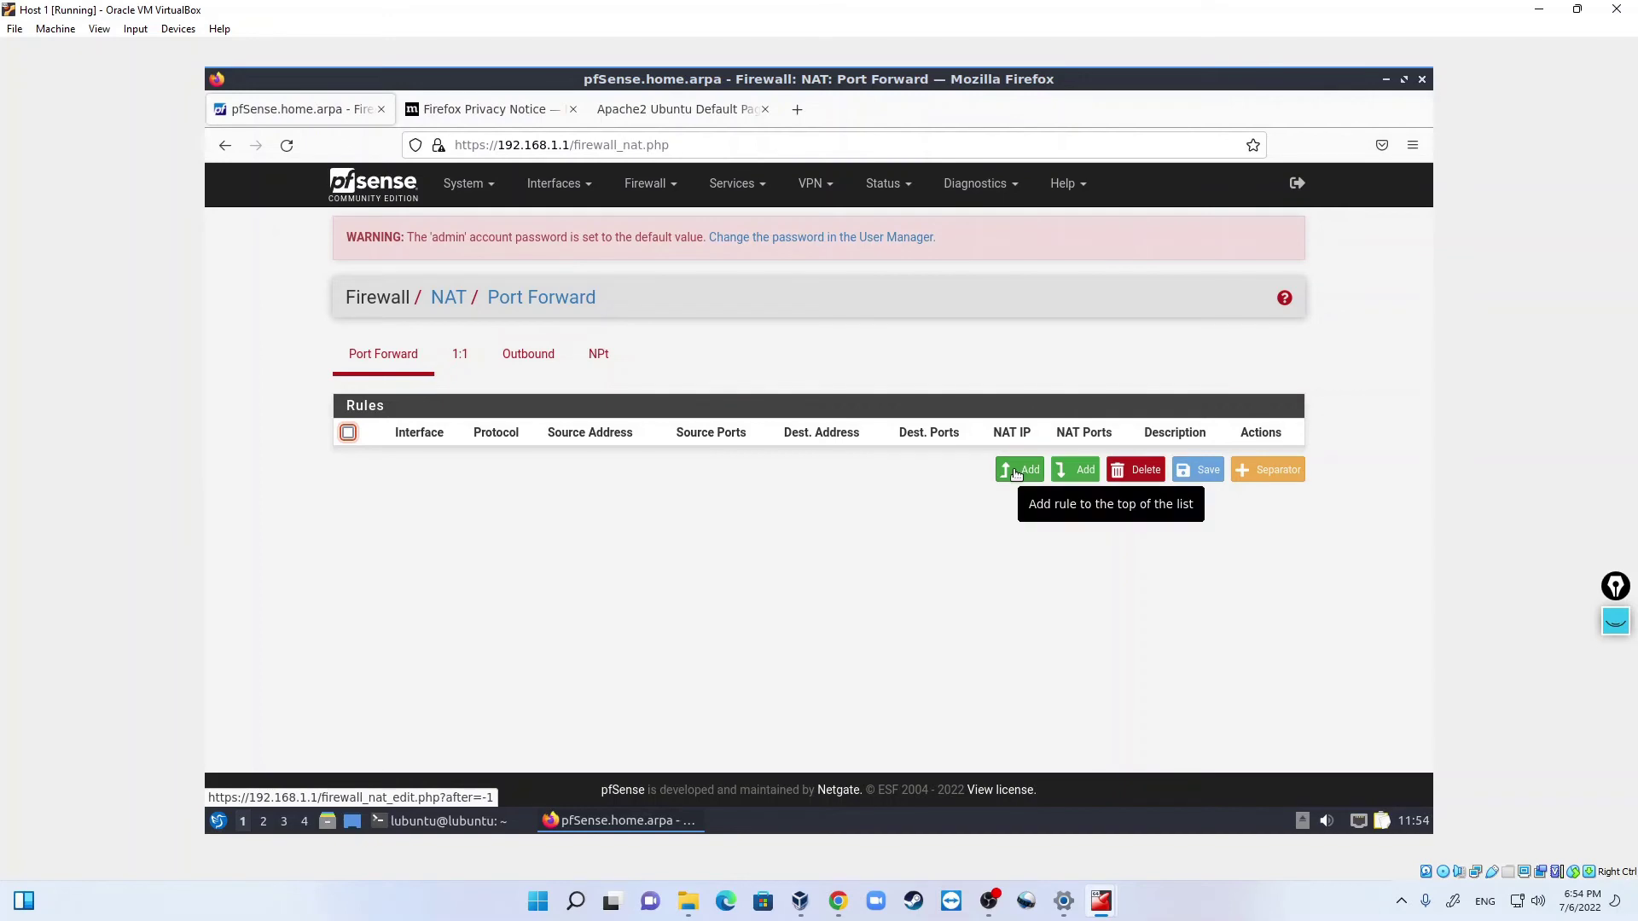
Add a new port-forward rule and set its destination port range to HTTP
left_click(1013, 472)
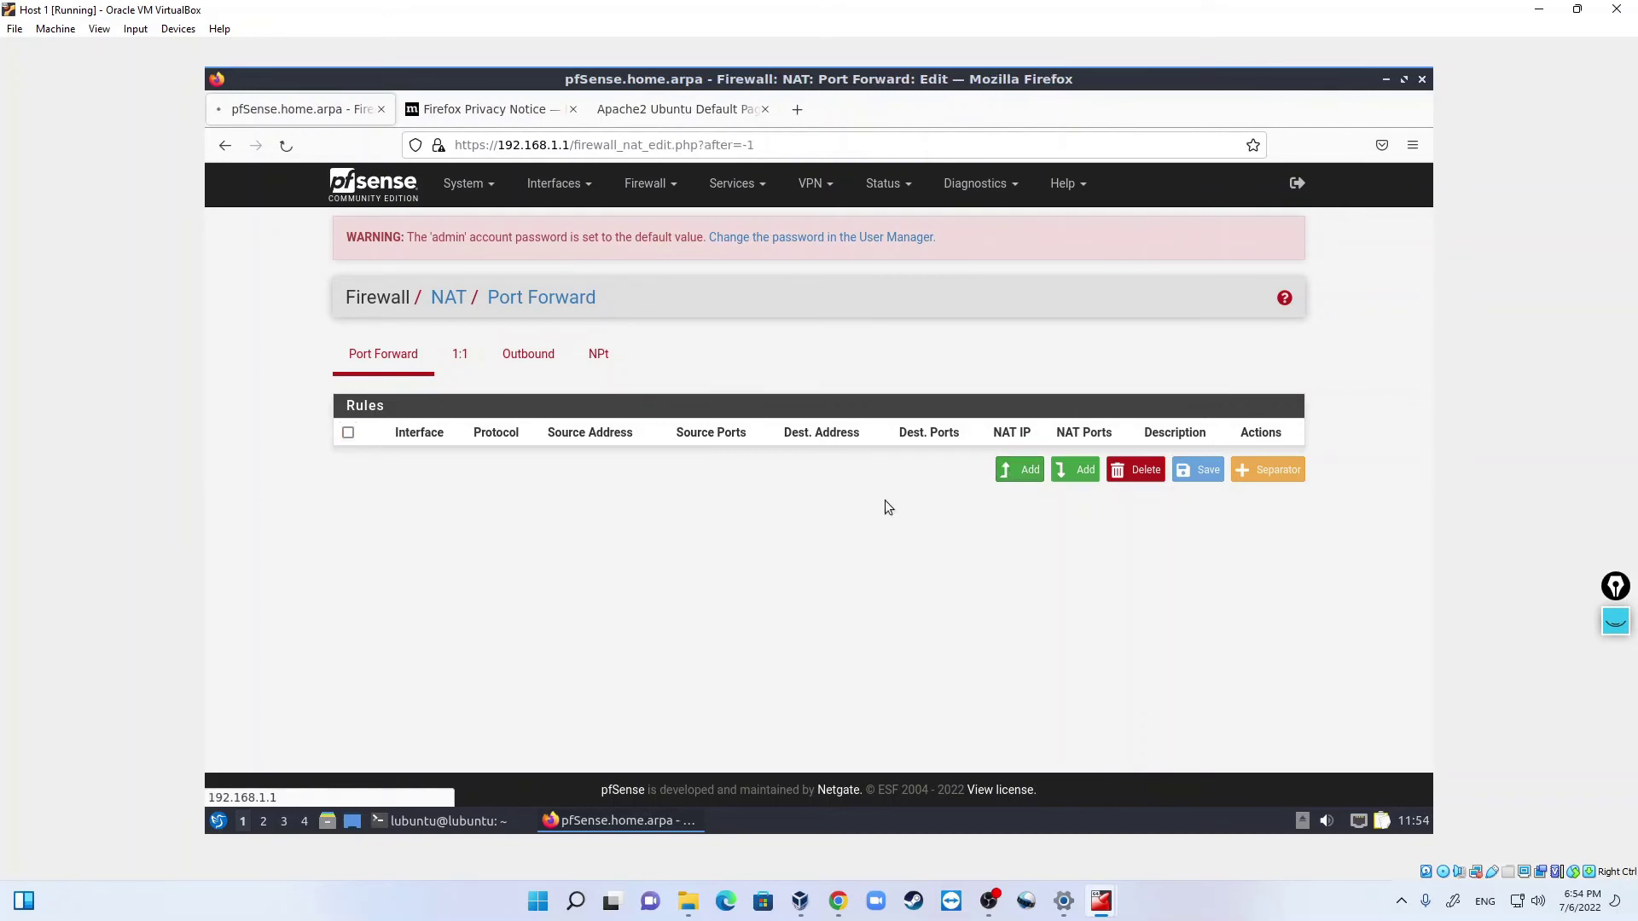
scroll(738, 525, "down", 5)
scroll(740, 524, "up", 3)
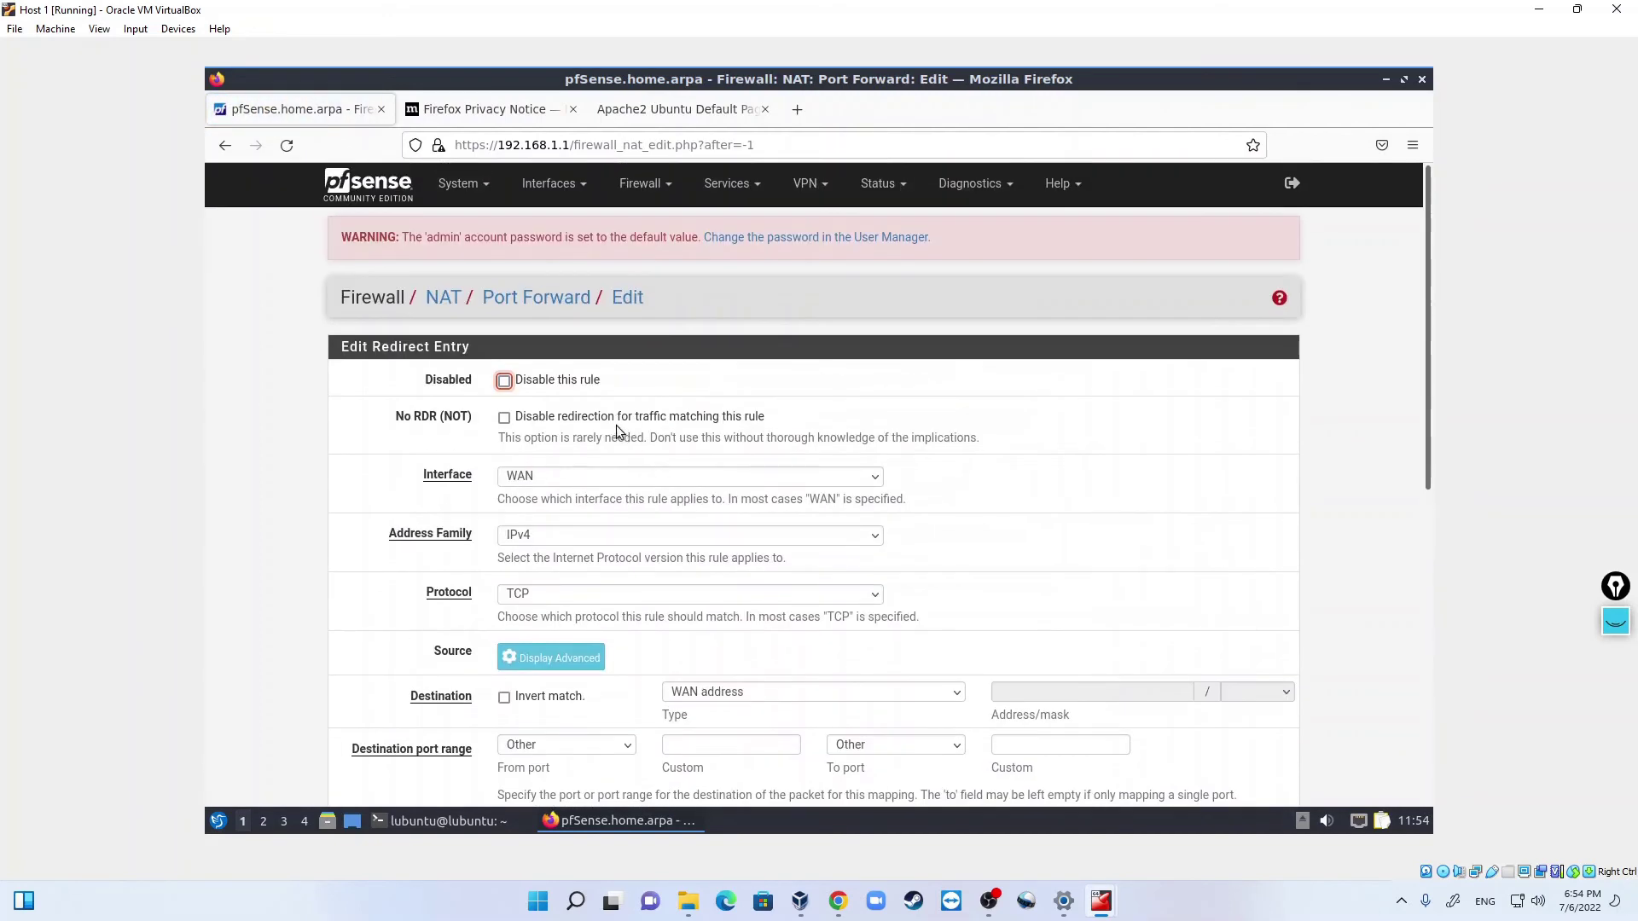
scroll(573, 436, "down", 3)
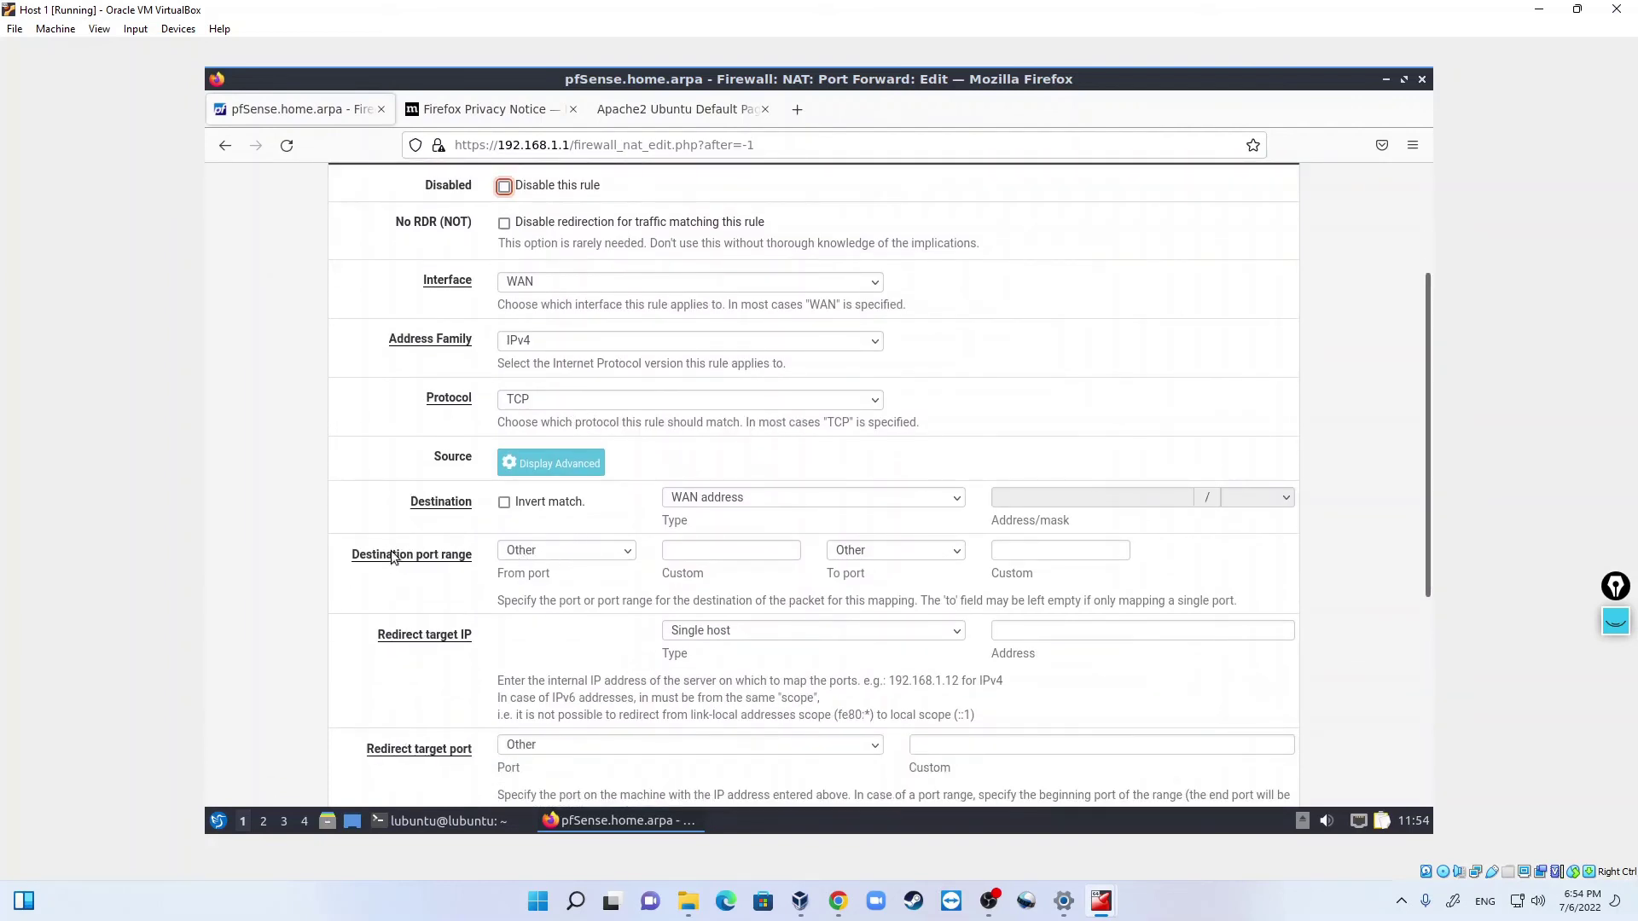
left_click(539, 549)
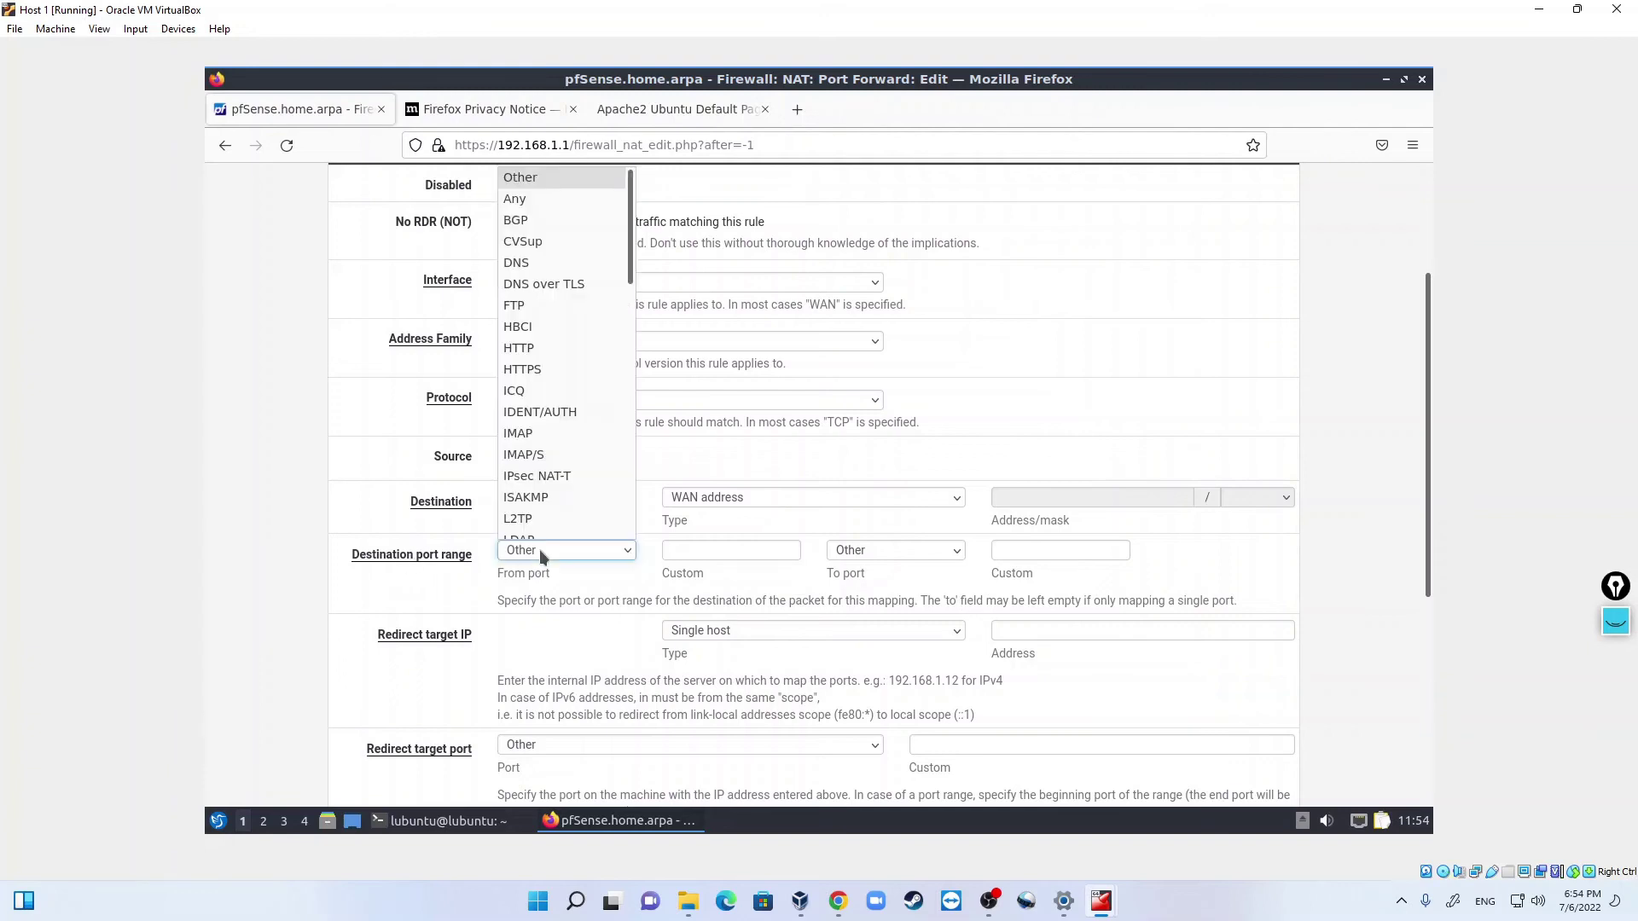
left_click(371, 514)
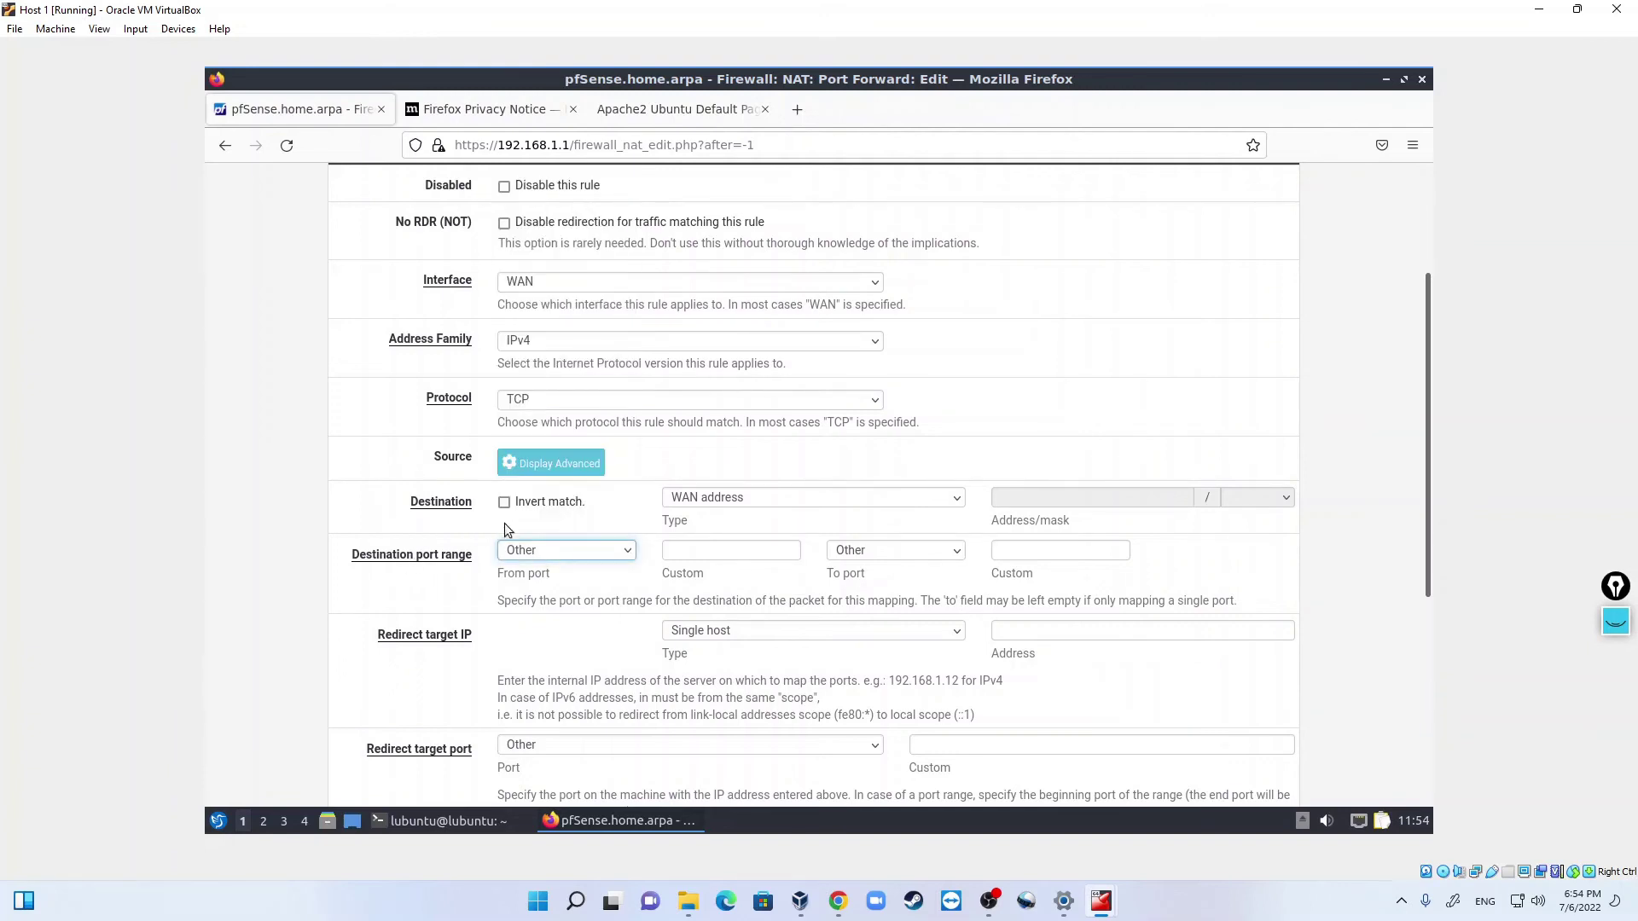
left_click(534, 550)
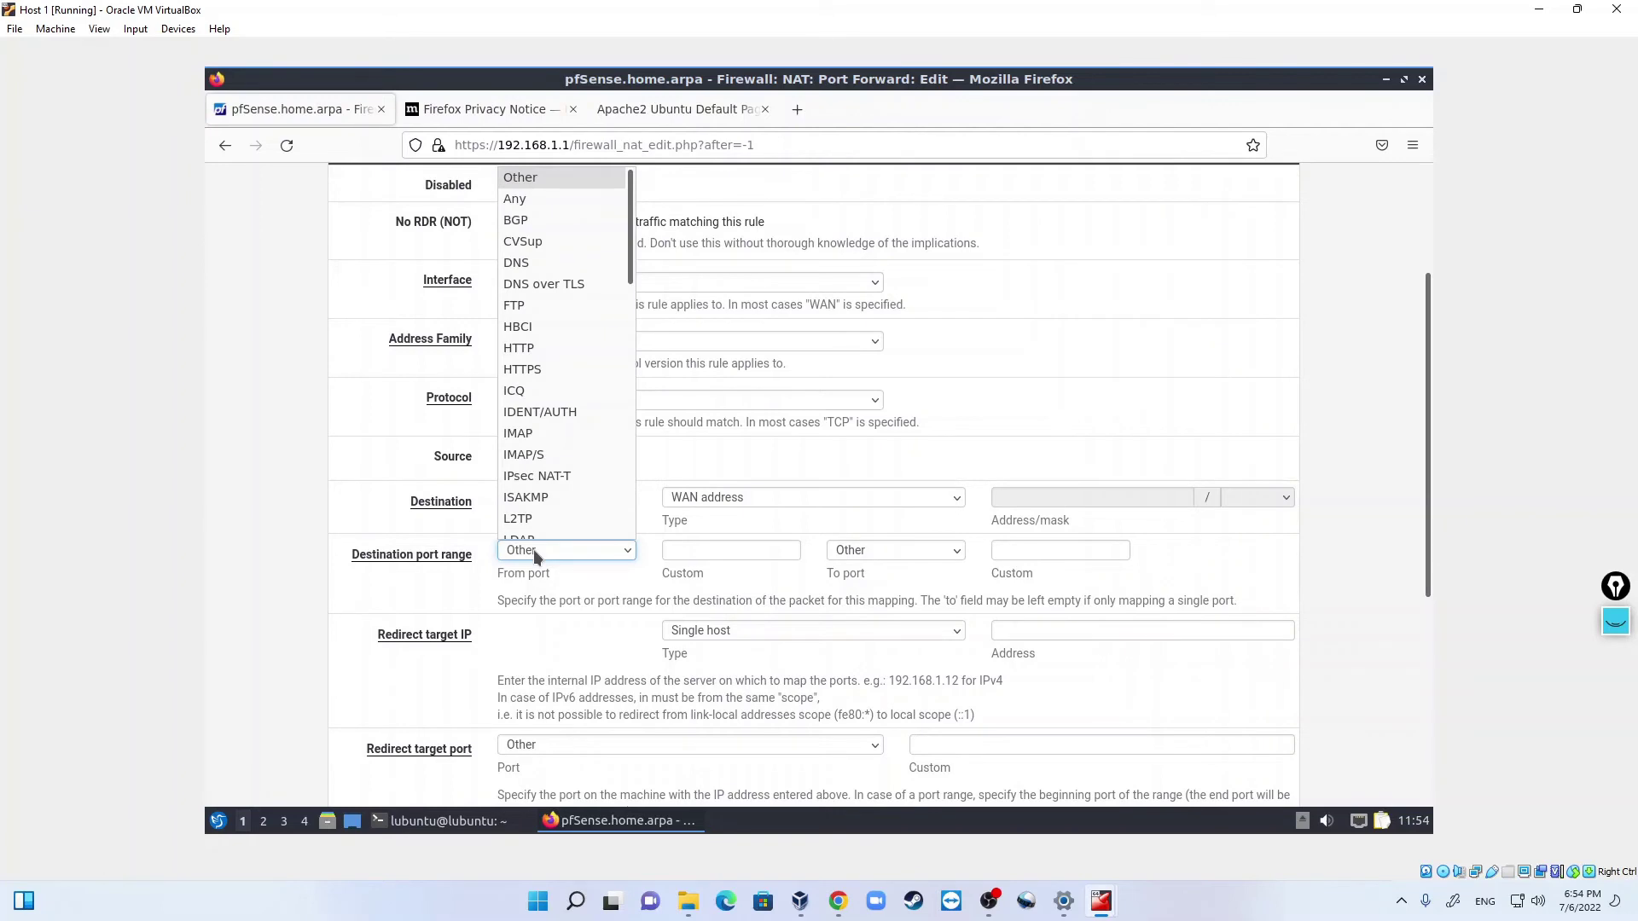
left_click(562, 348)
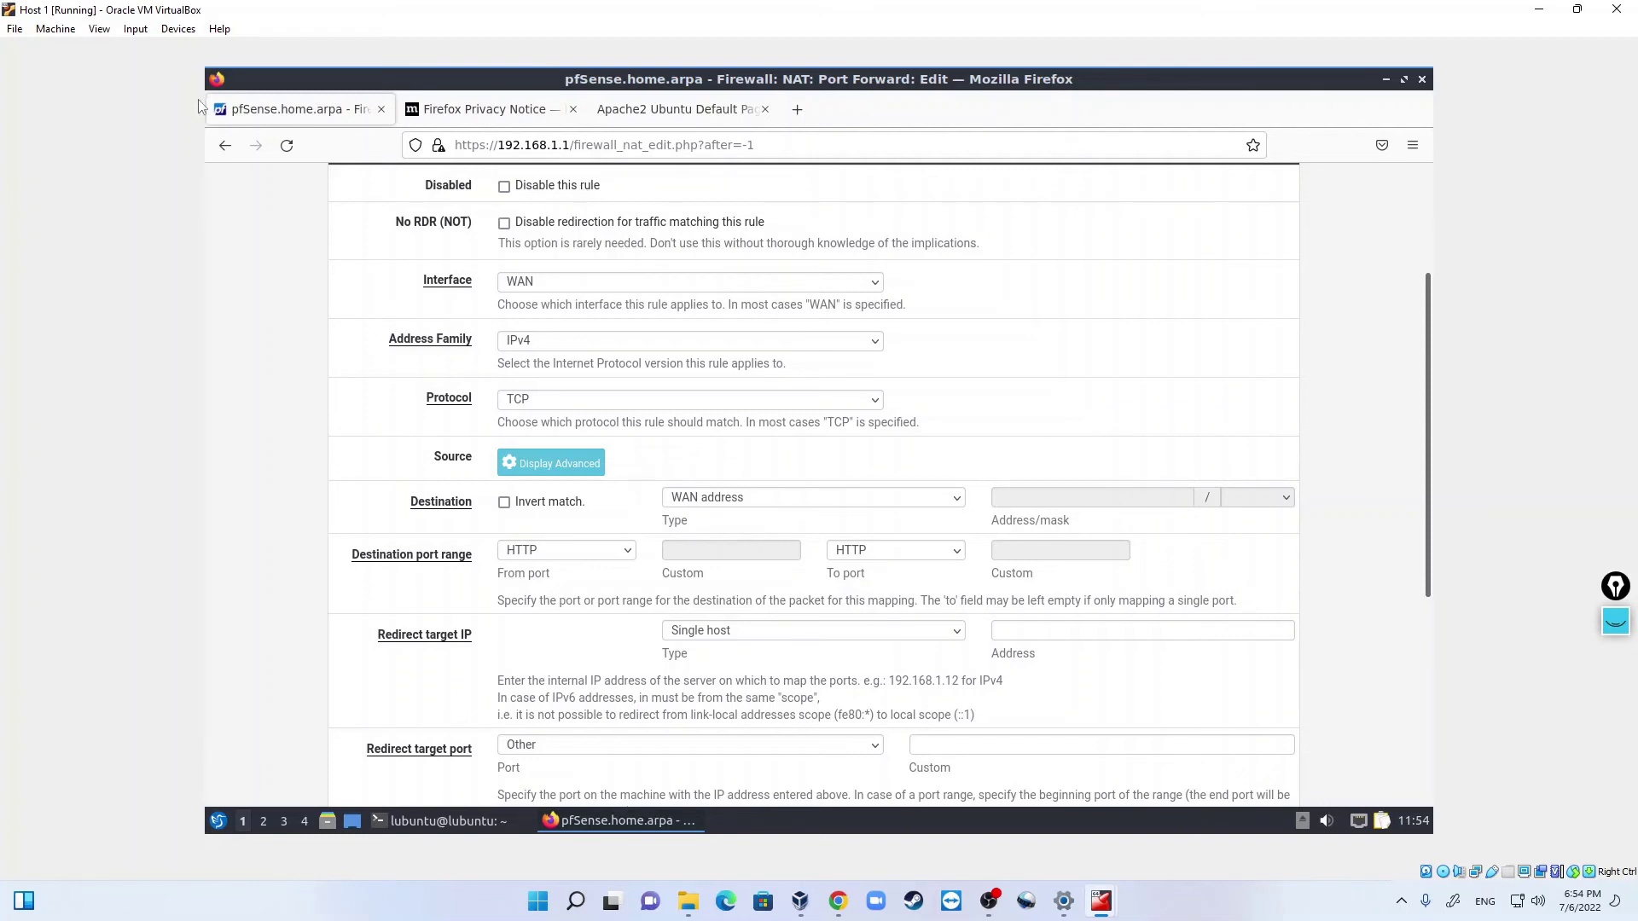
Check the lab document in Chrome, then return to the Host 1 VM
left_click(838, 901)
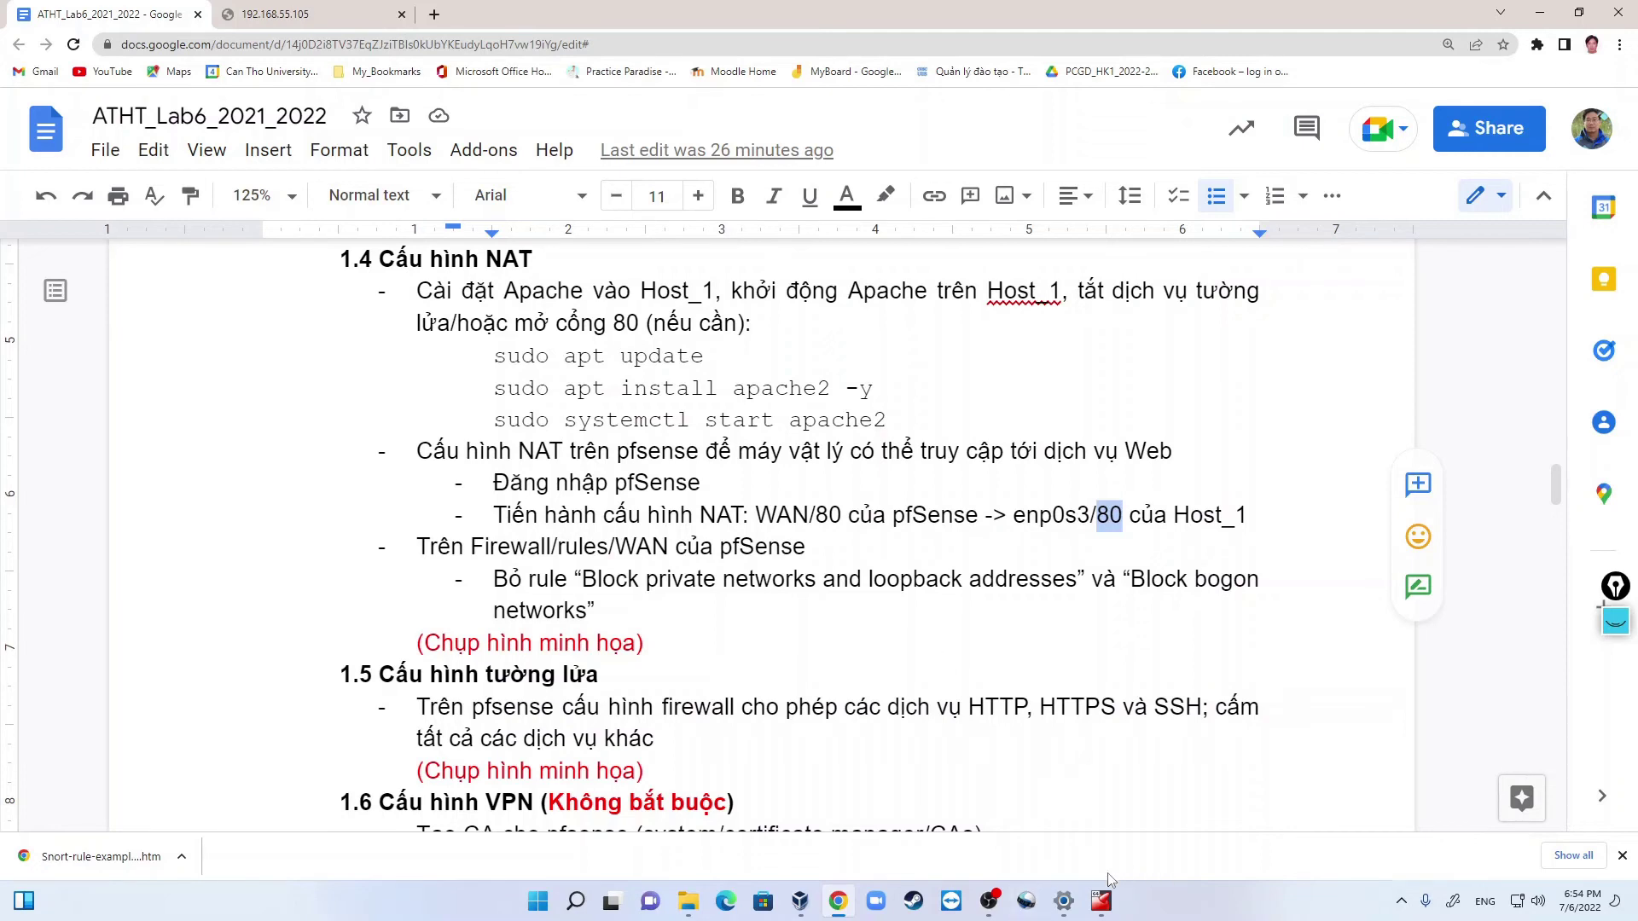
mouse_move(1100, 900)
left_click(1177, 810)
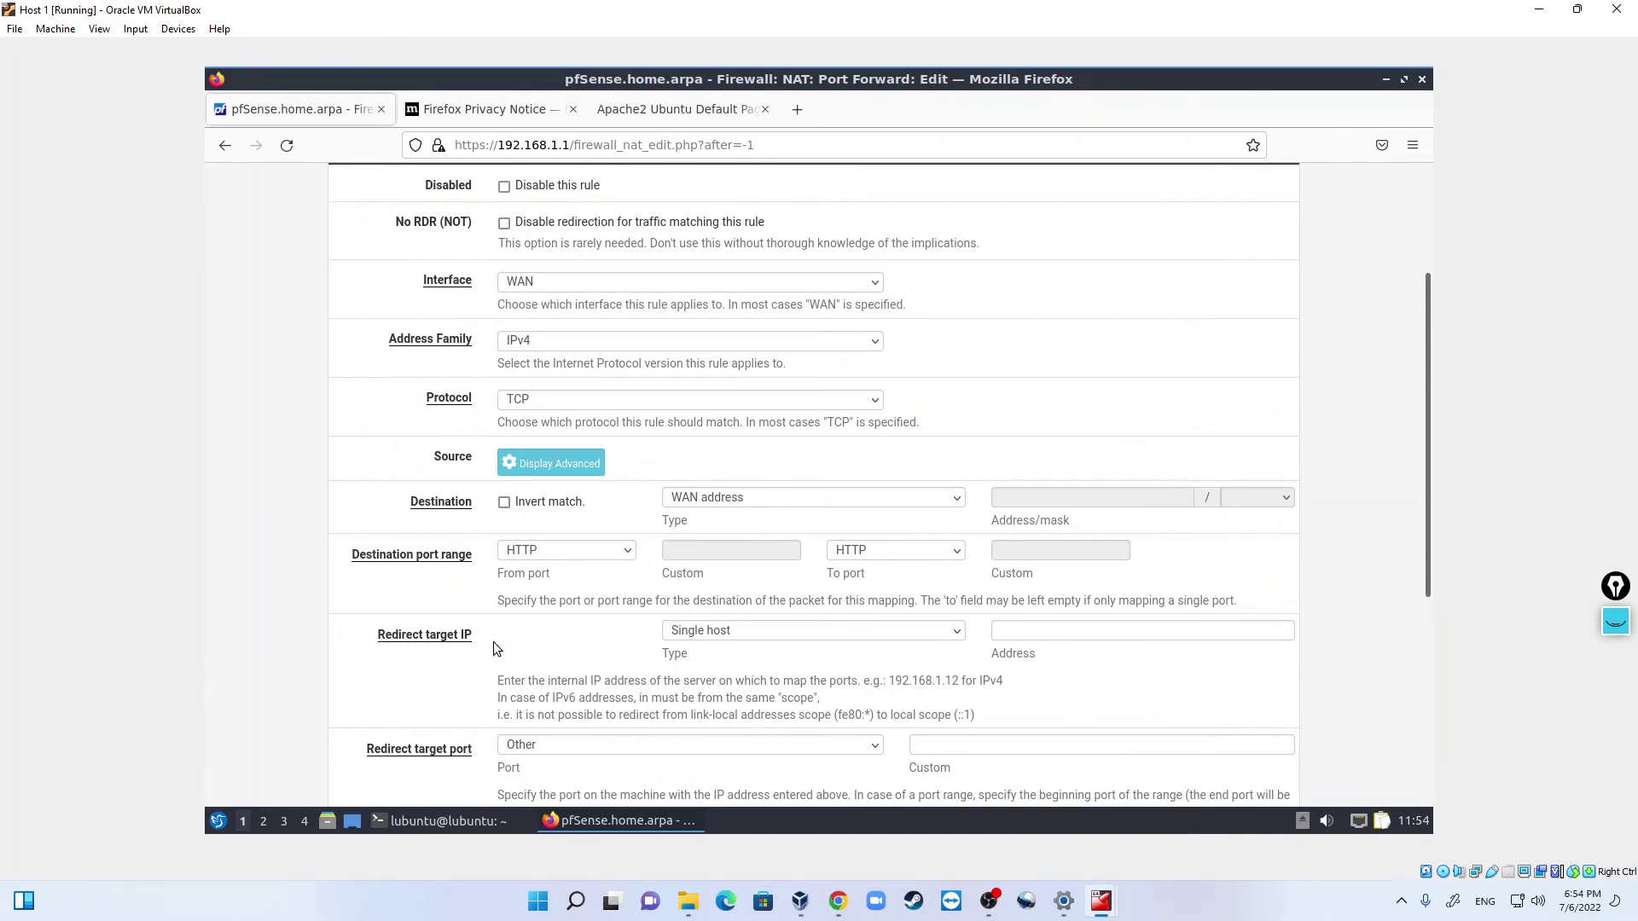
Set redirect target IP 192.168.1.100 and target port HTTP, then save the rule
scroll(493, 641, "down", 2)
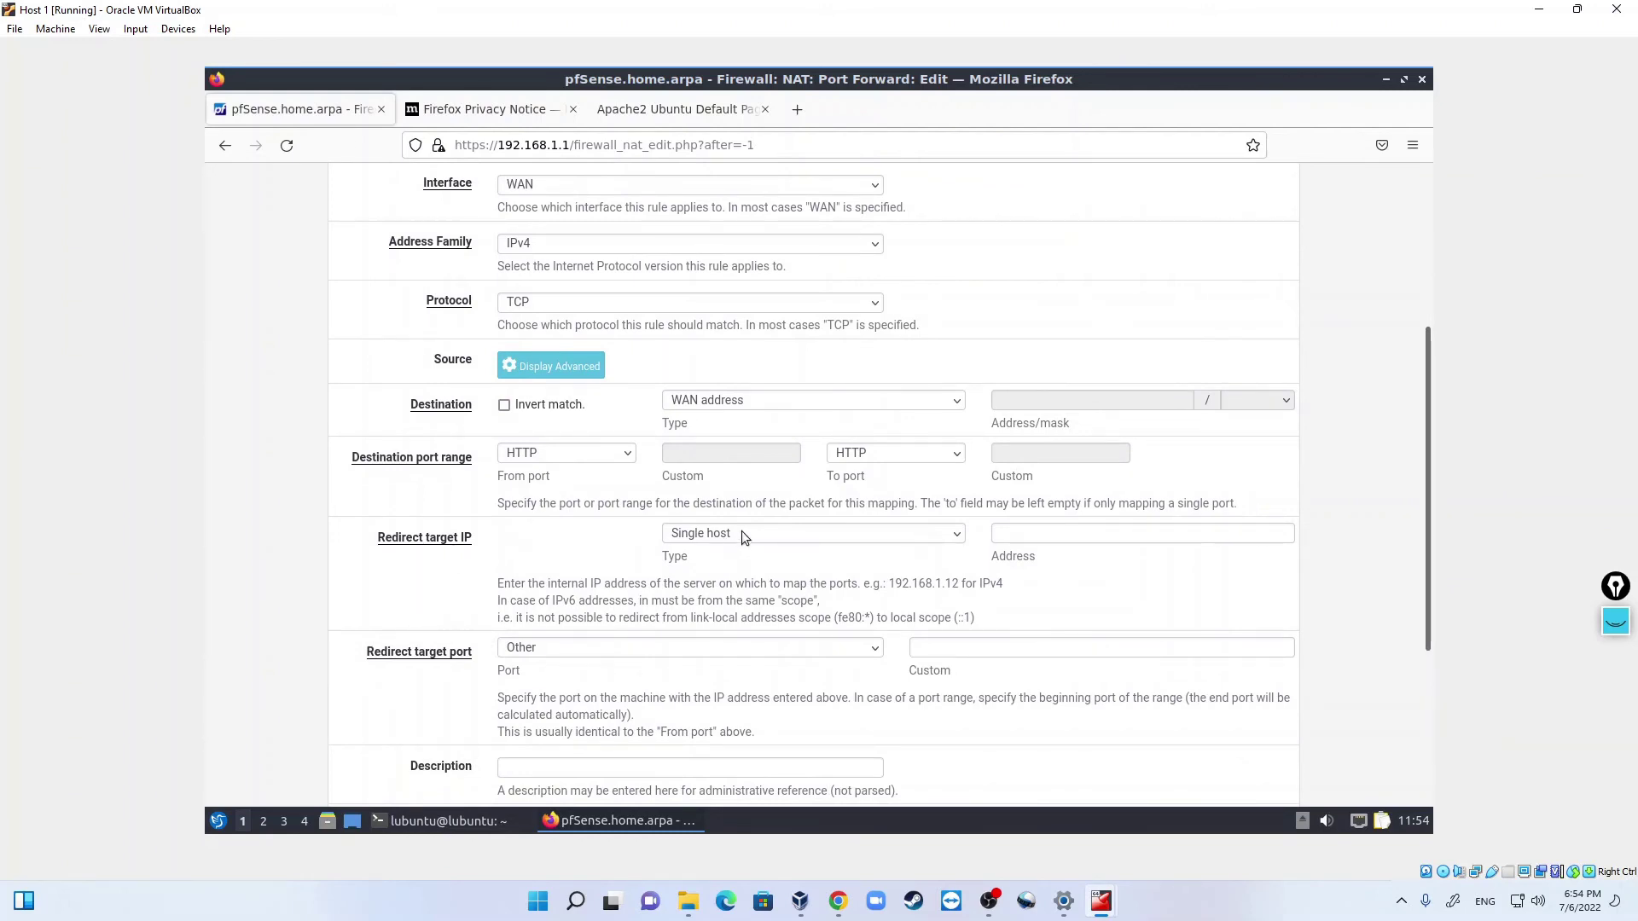
left_click(1020, 535)
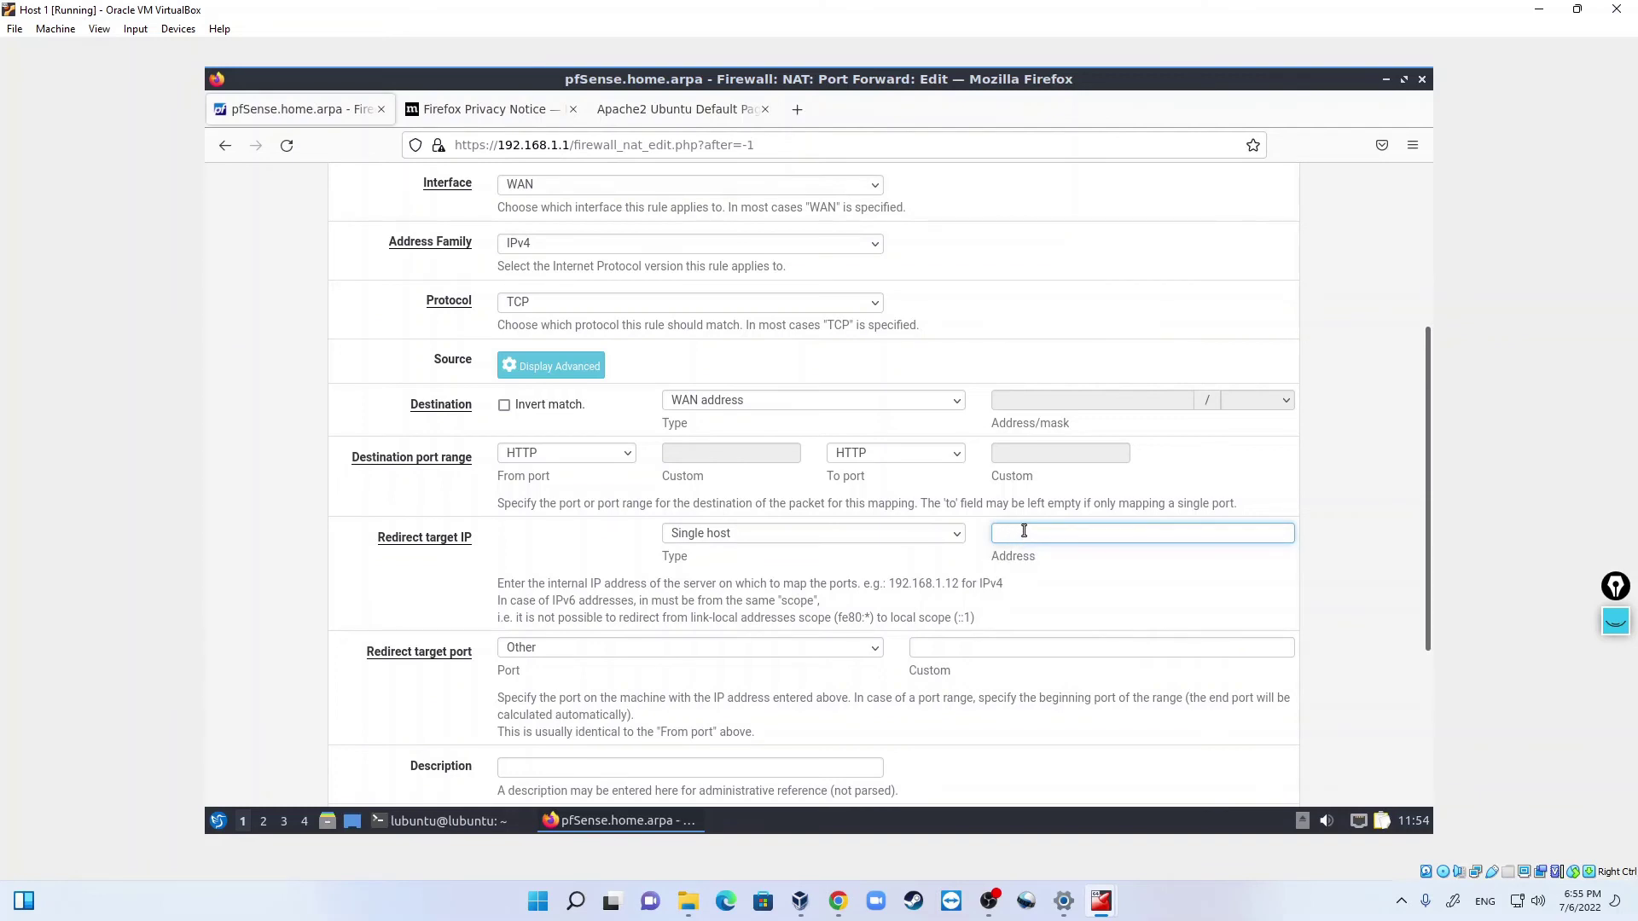
type("192.168.1.100")
scroll(829, 569, "down", 2)
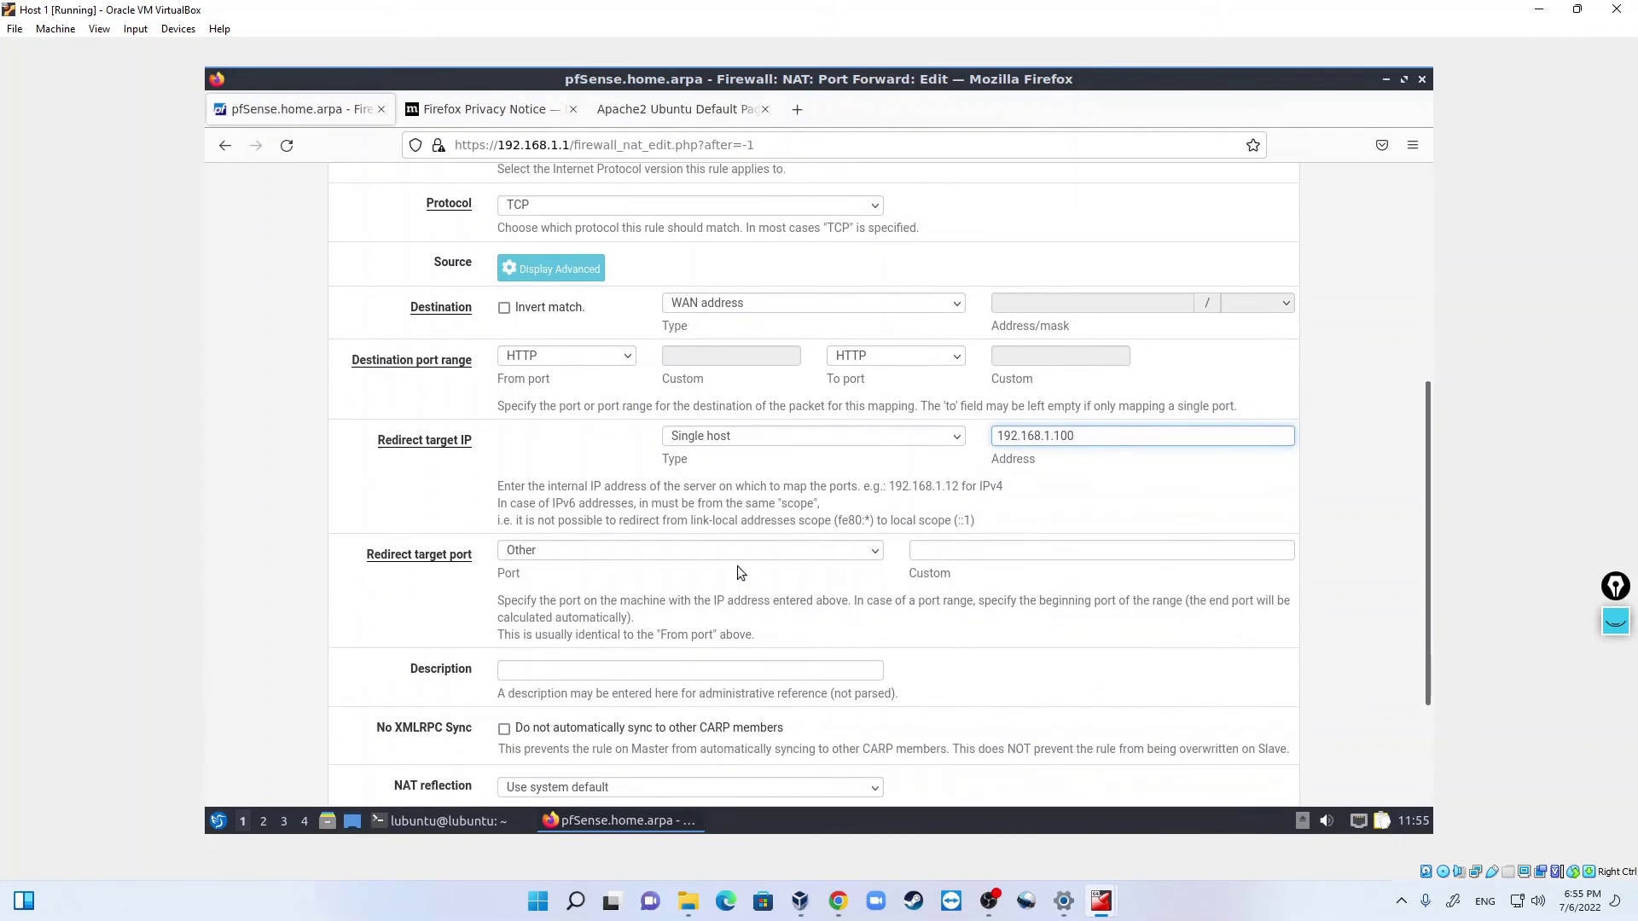
left_click(732, 551)
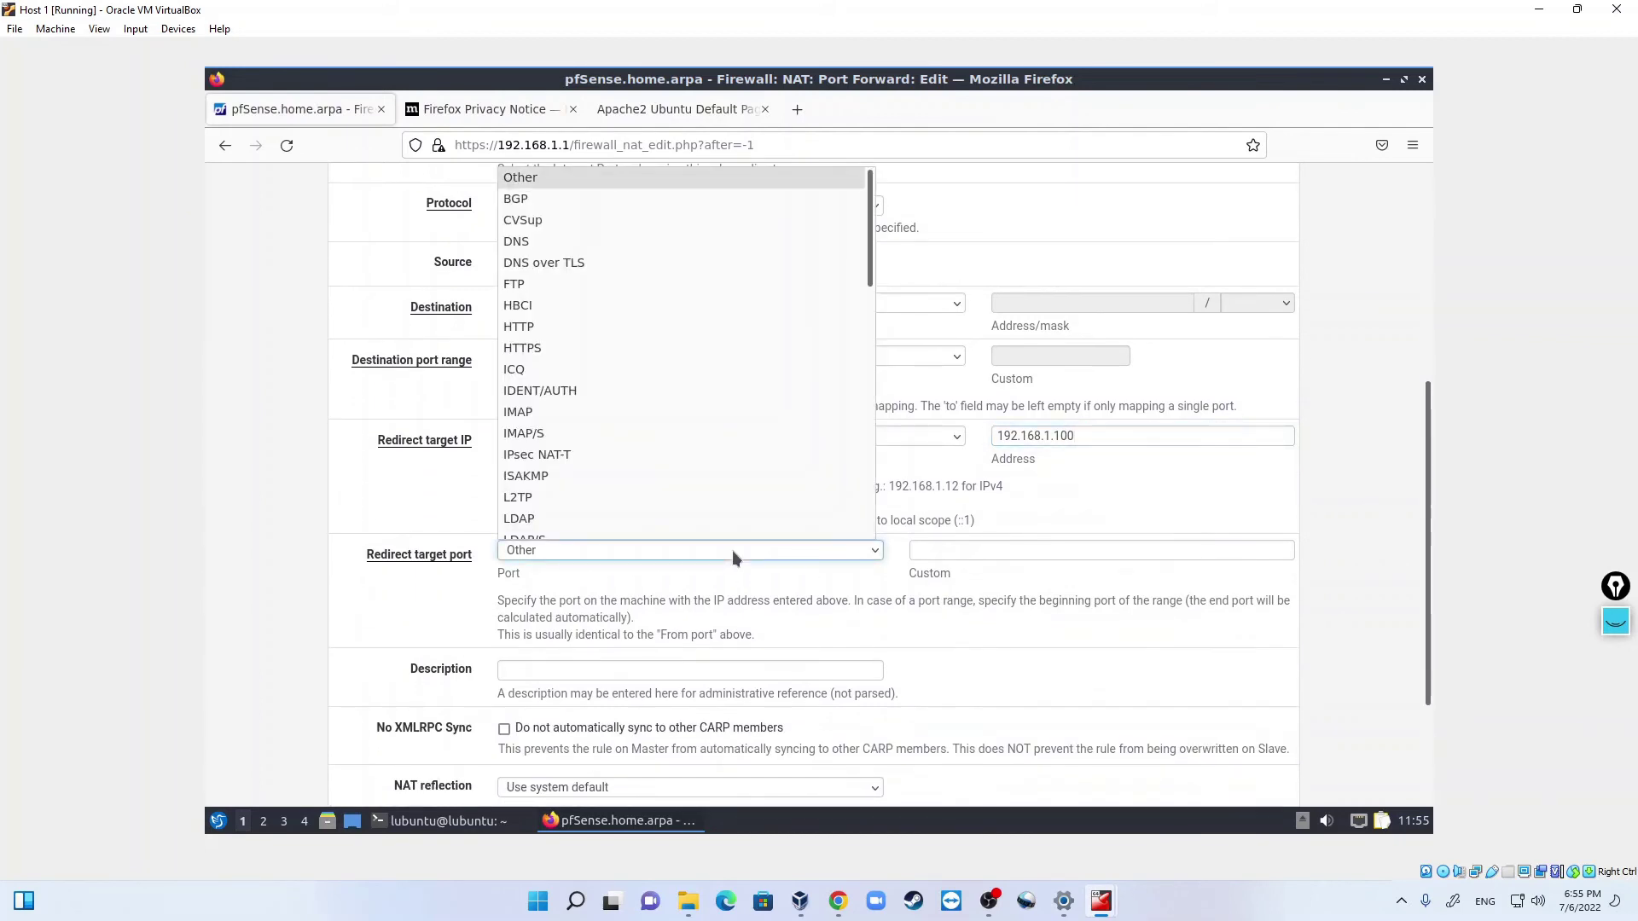
left_click(602, 331)
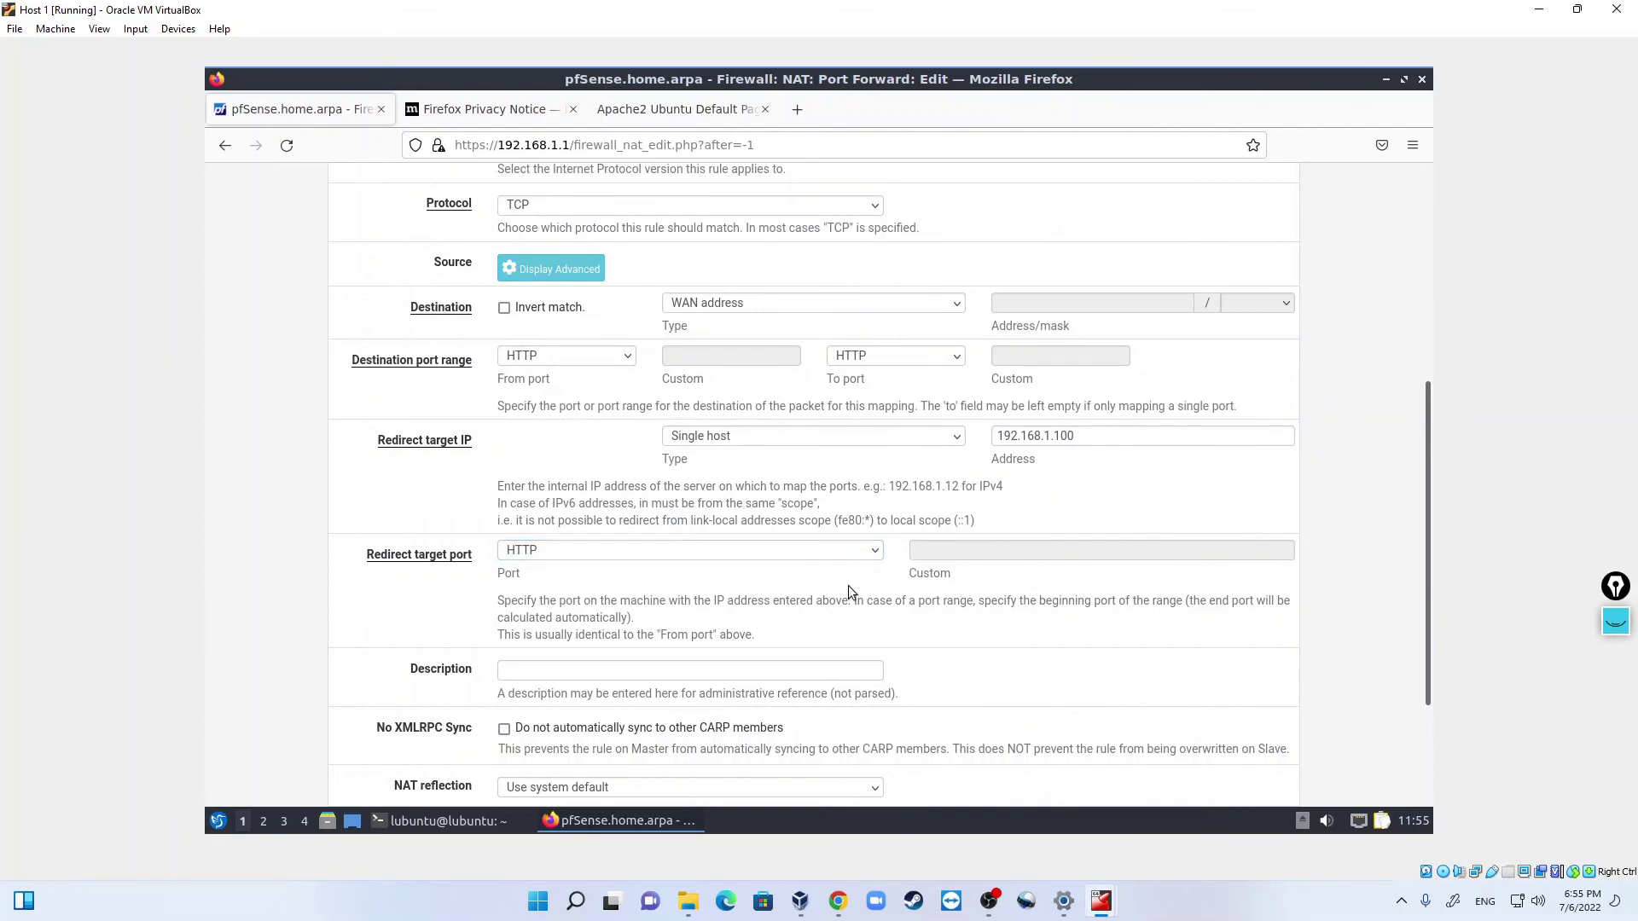
scroll(848, 589, "down", 3)
scroll(848, 586, "up", 3)
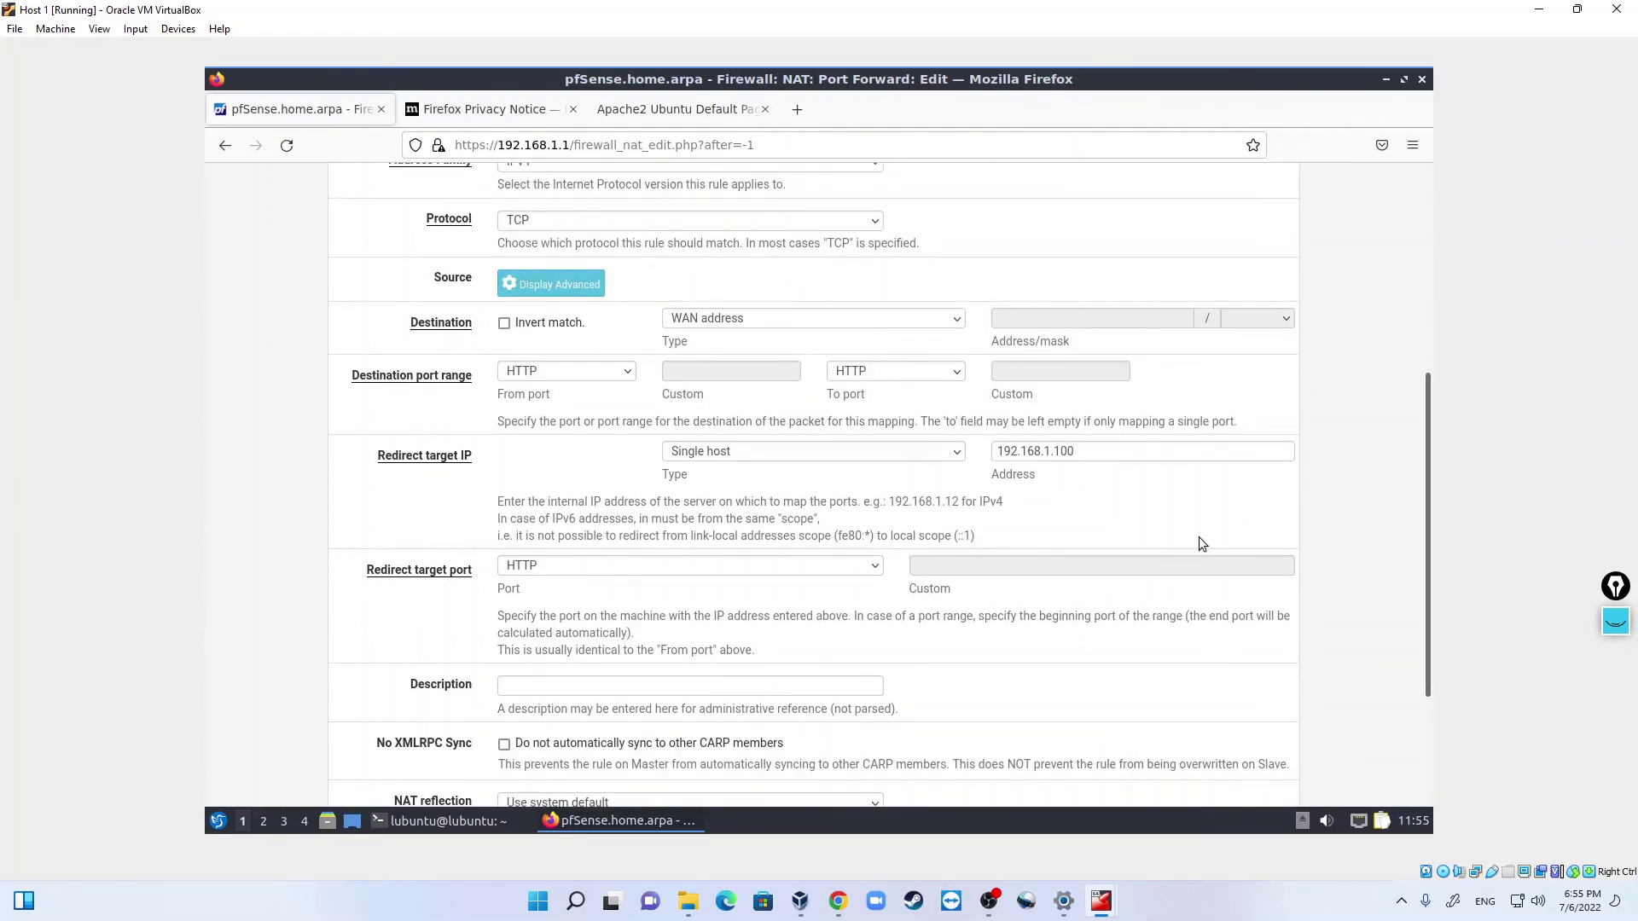
scroll(1109, 531, "down", 3)
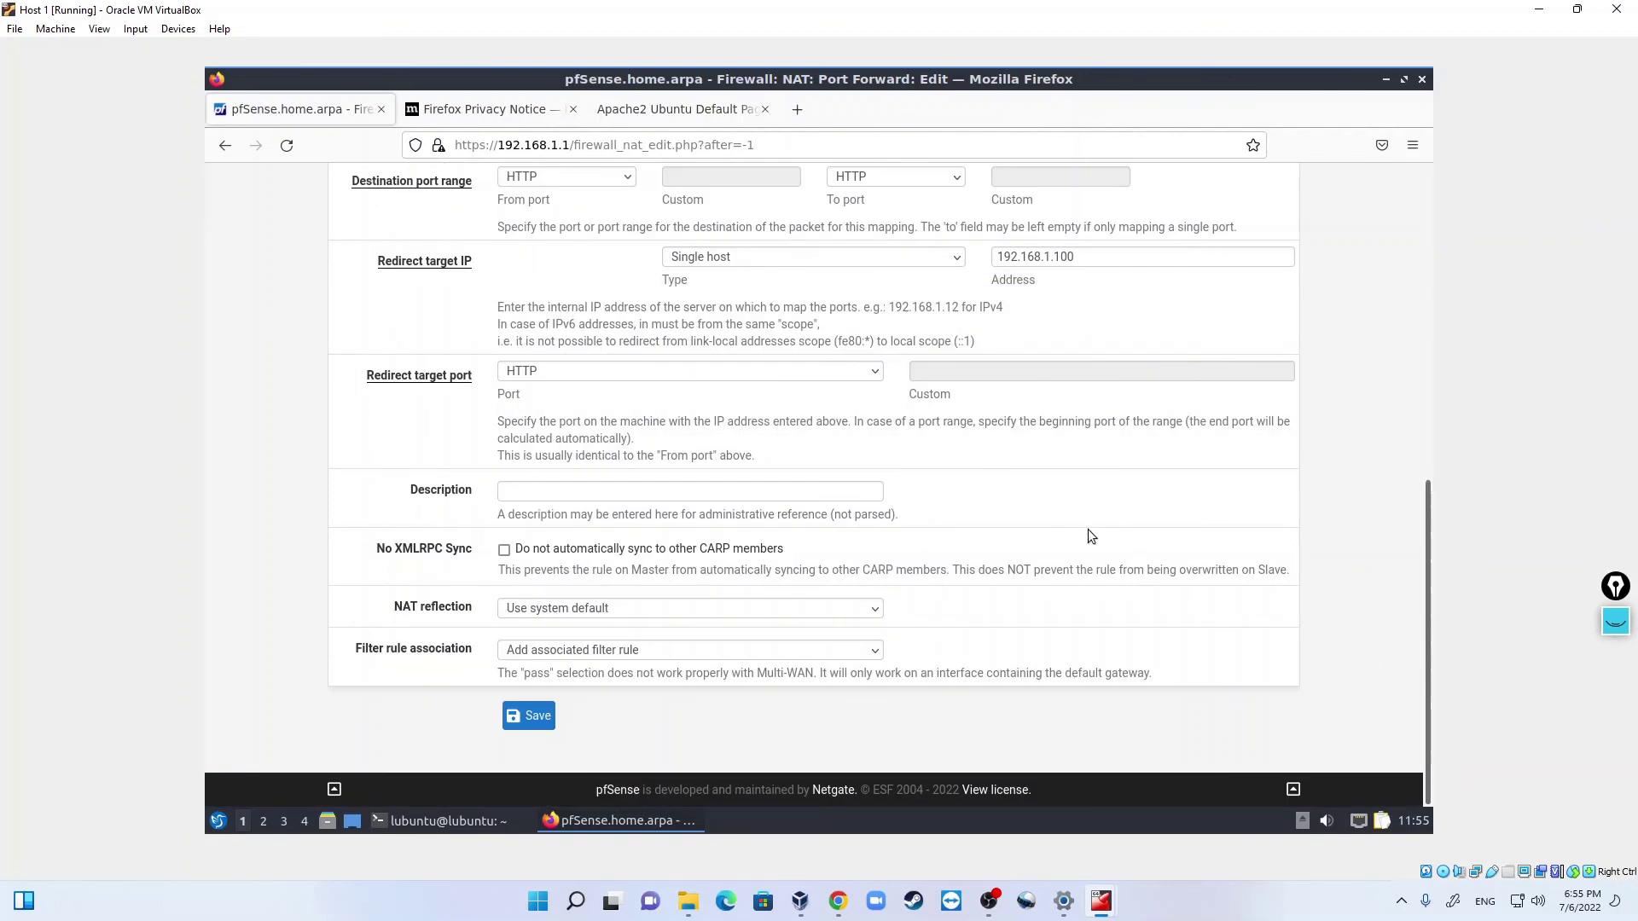
left_click(533, 718)
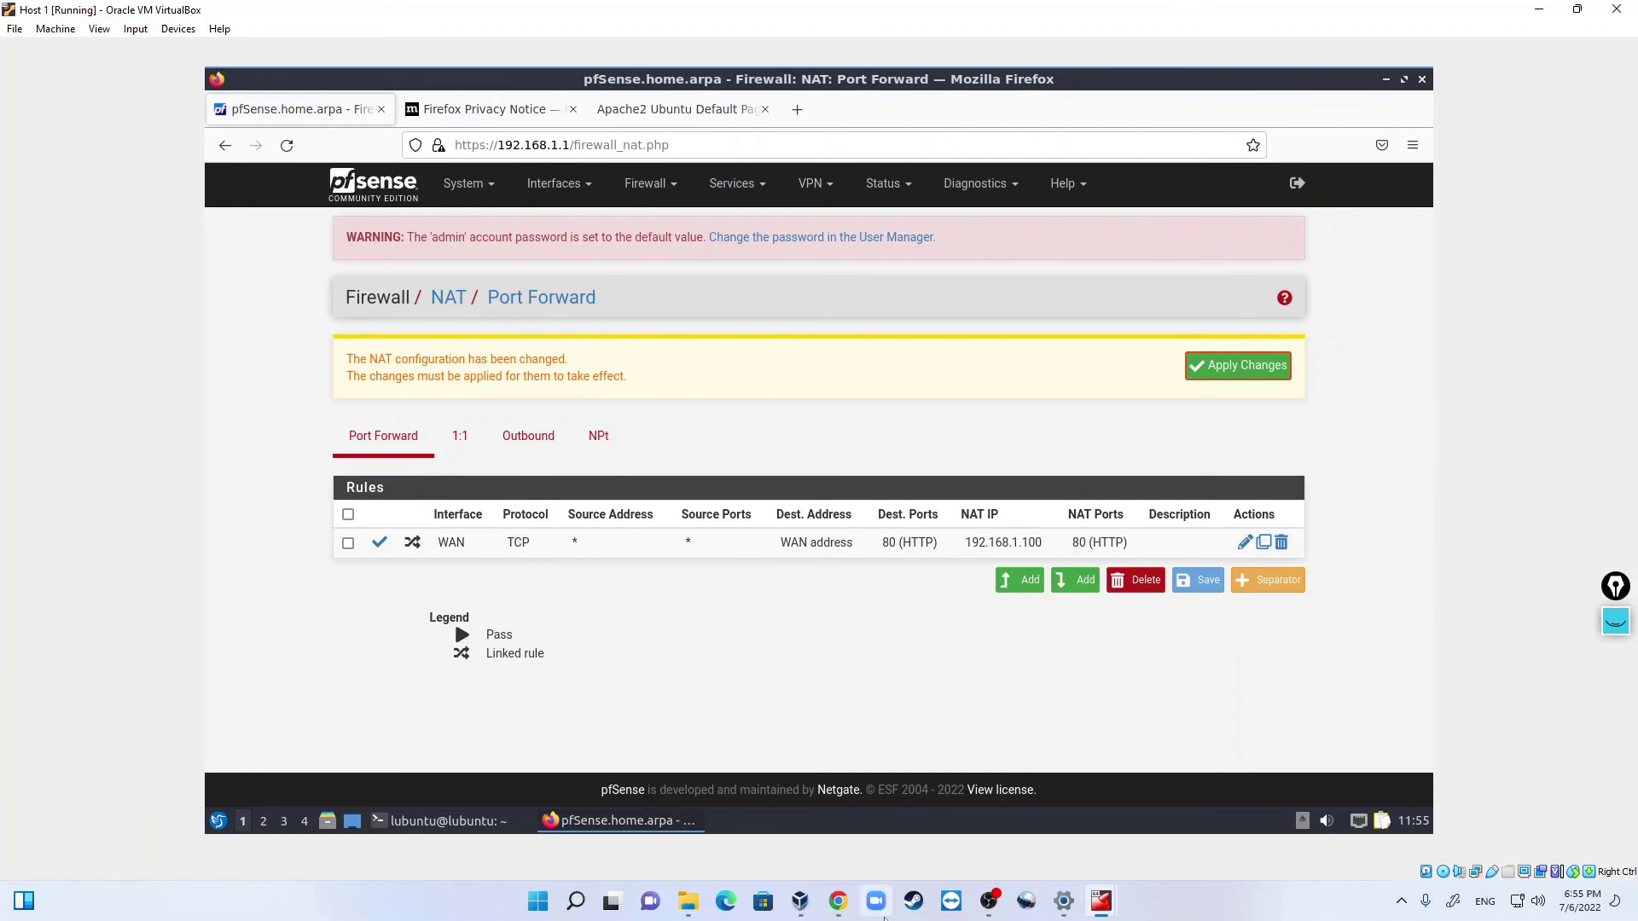
Bring up the Google Docs lab document and scroll to the WAN firewall rule instructions
mouse_move(836, 905)
left_click(840, 819)
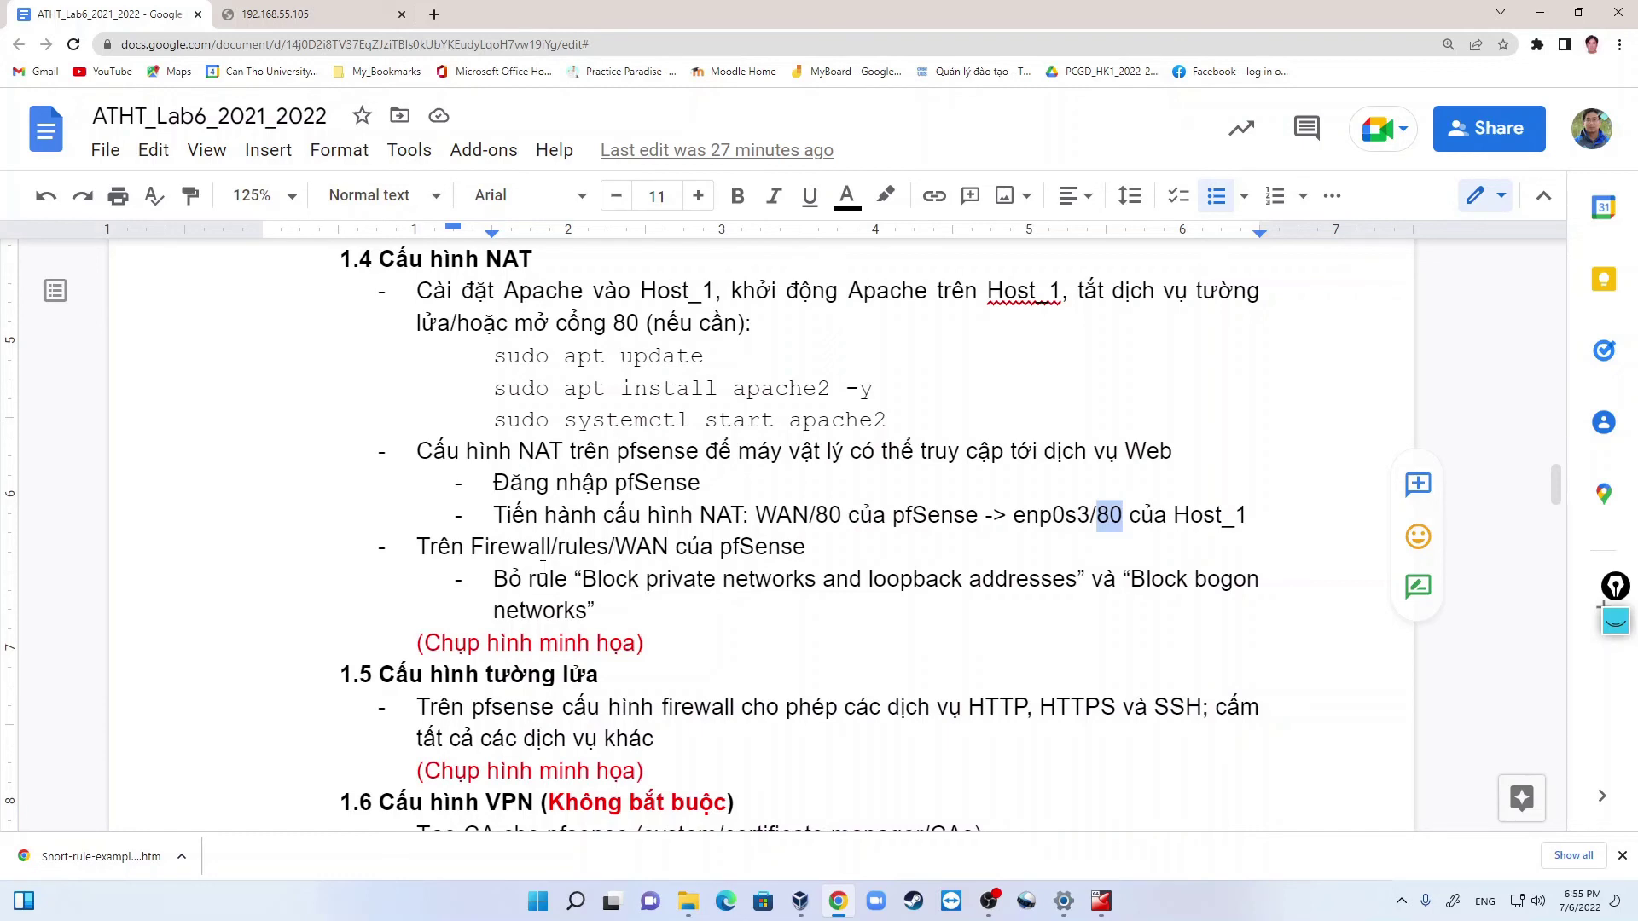
scroll(645, 494, "down", 1)
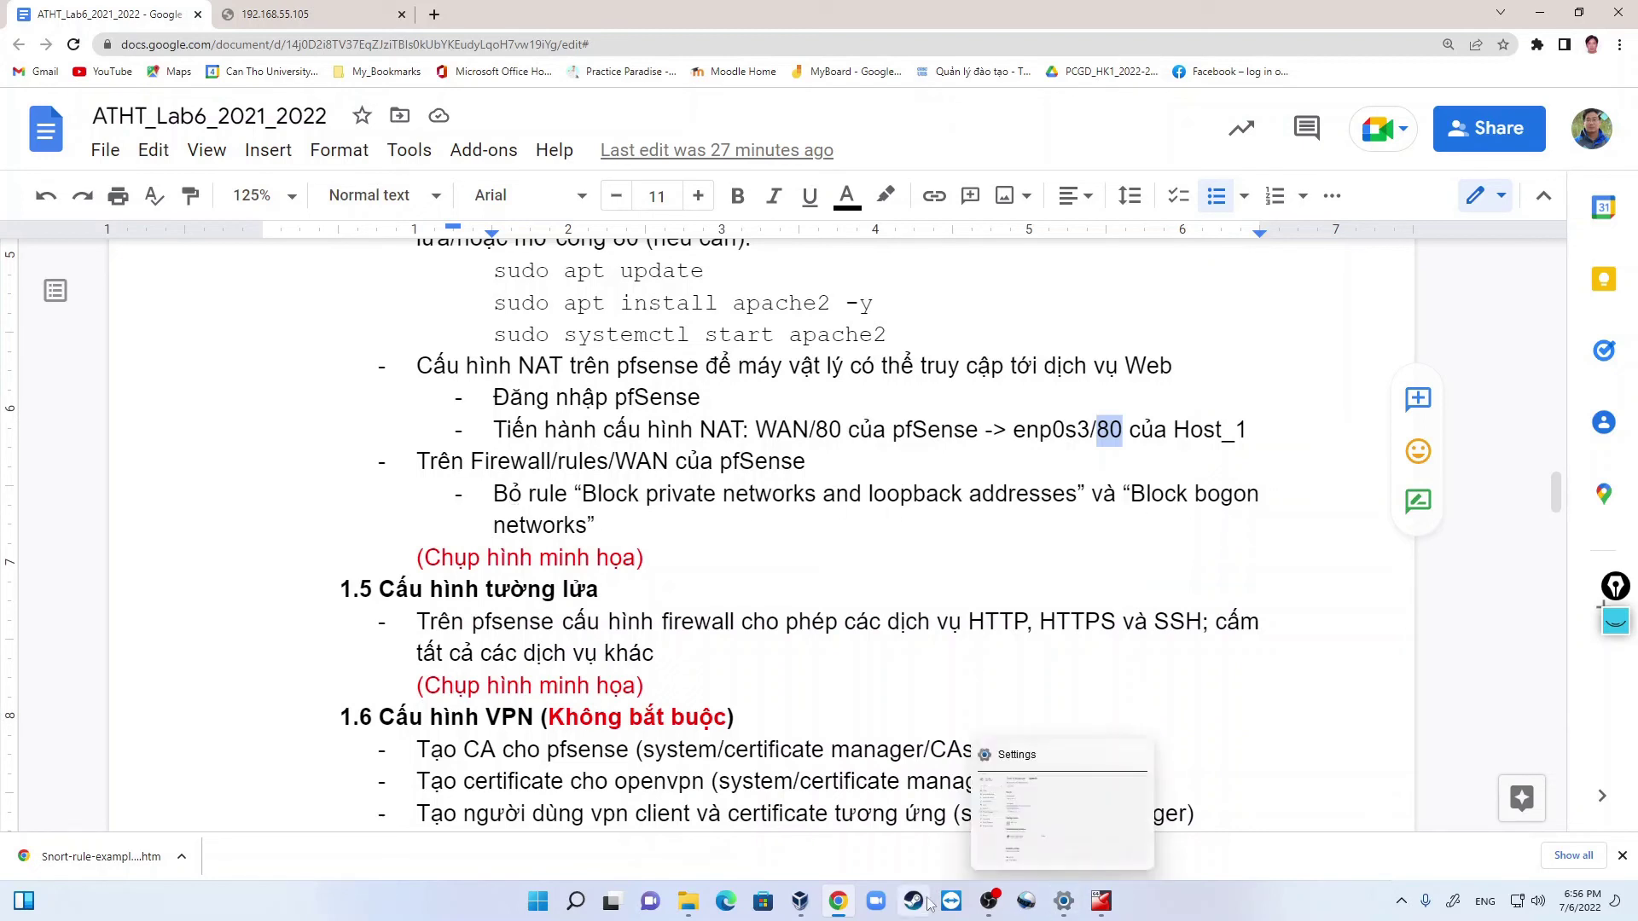
Open Firewall > Rules for WAN in pfSense, then return to the lab document's top network diagram
left_click(1199, 838)
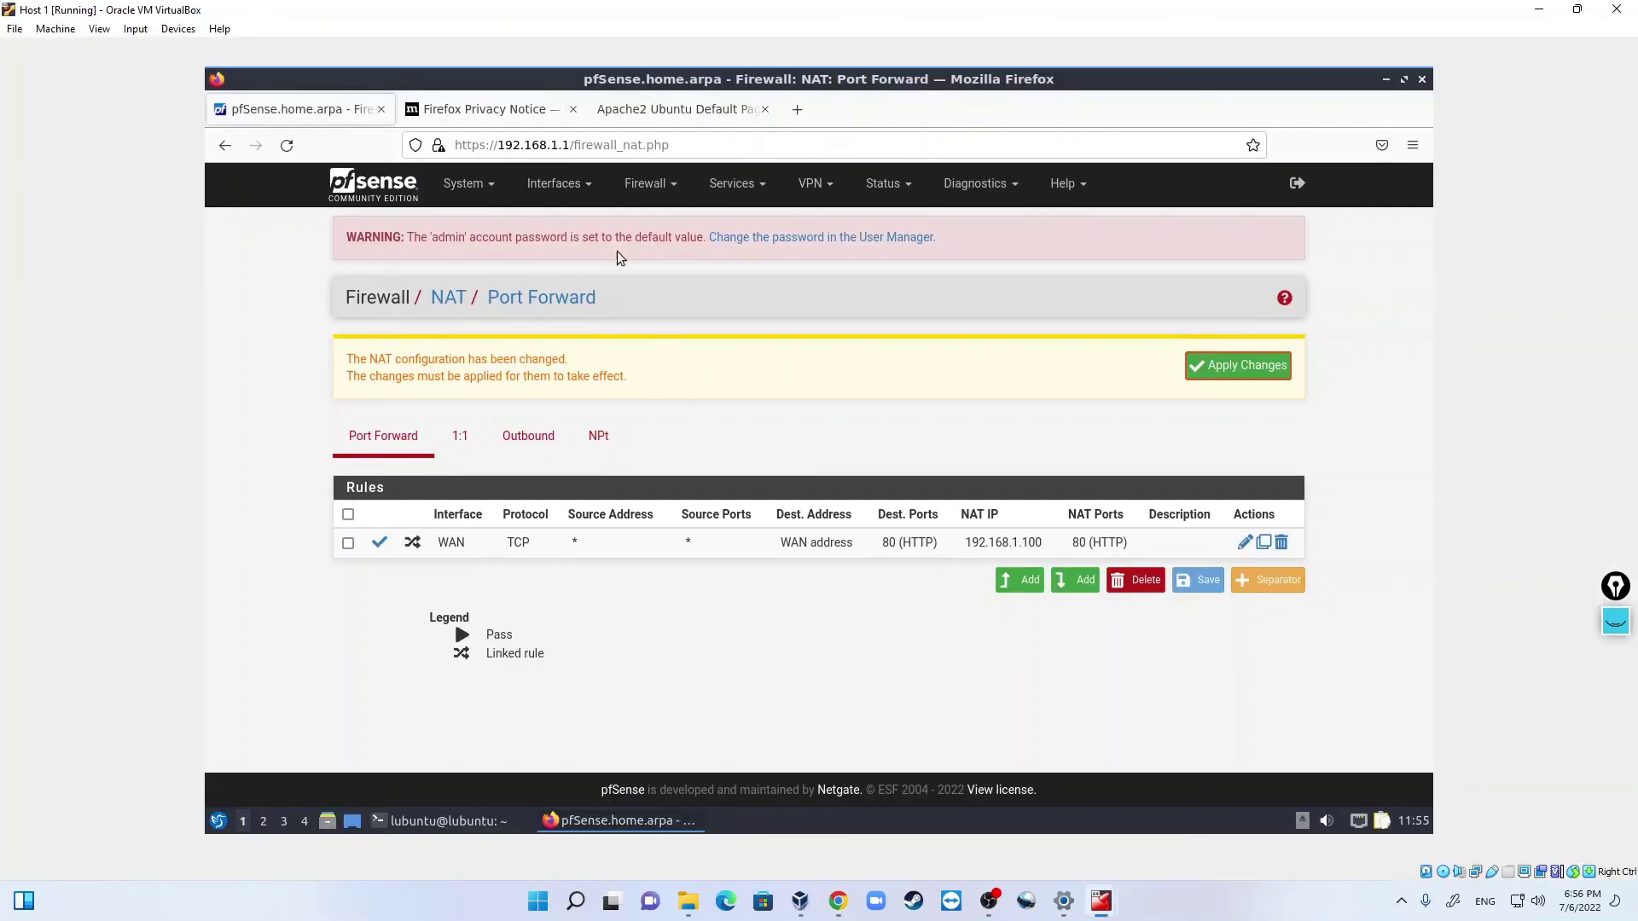
left_click(645, 189)
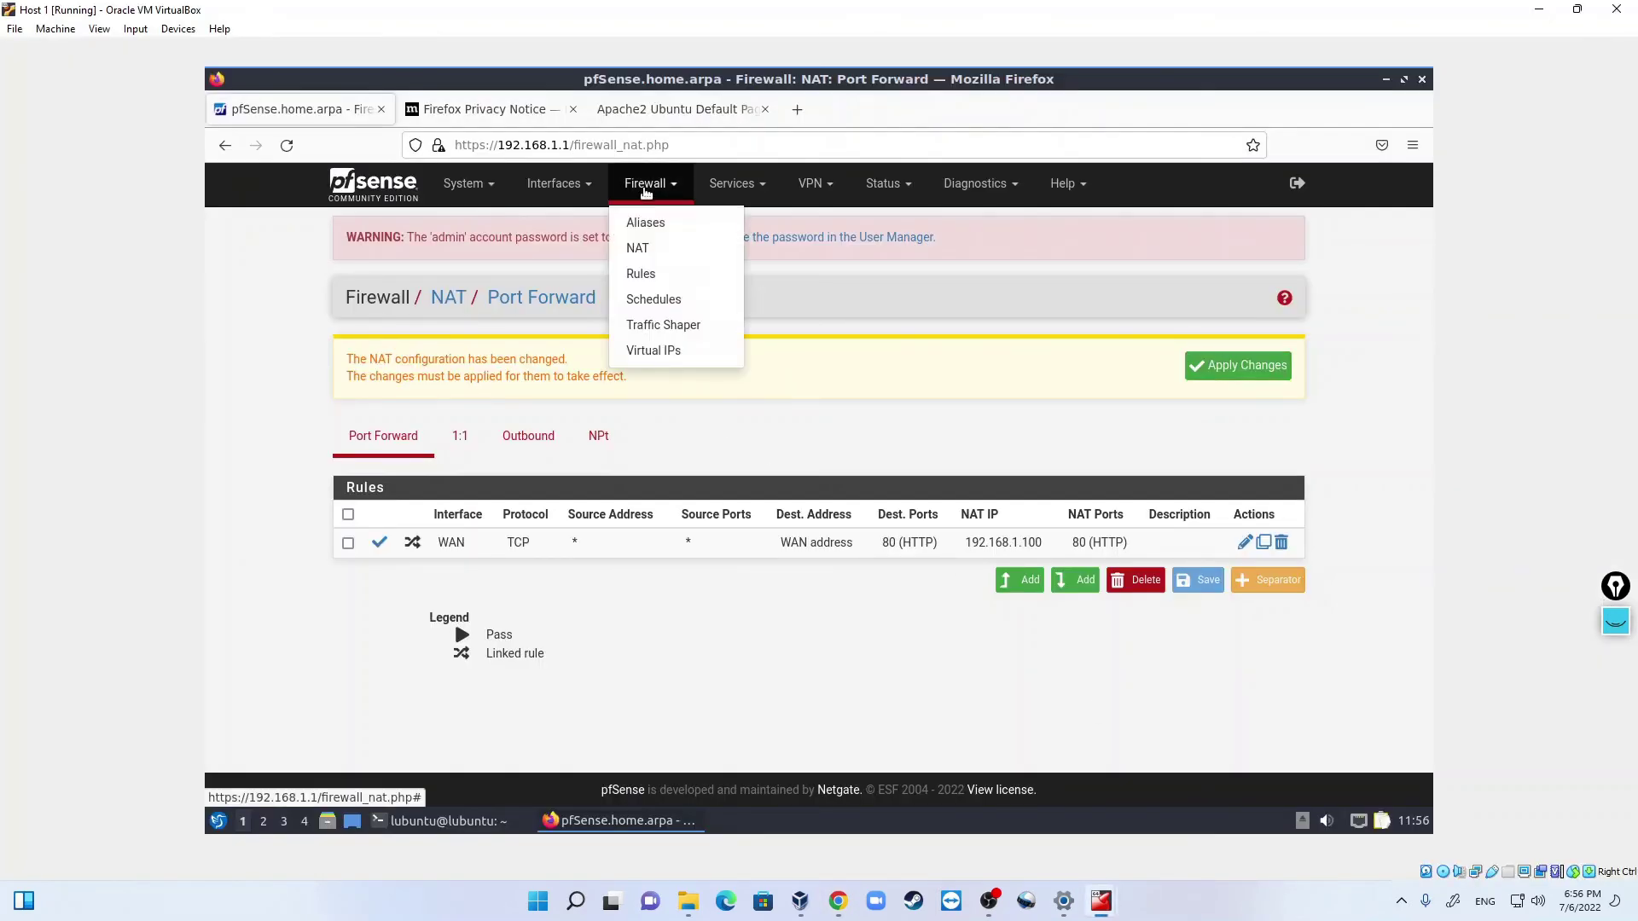
left_click(638, 274)
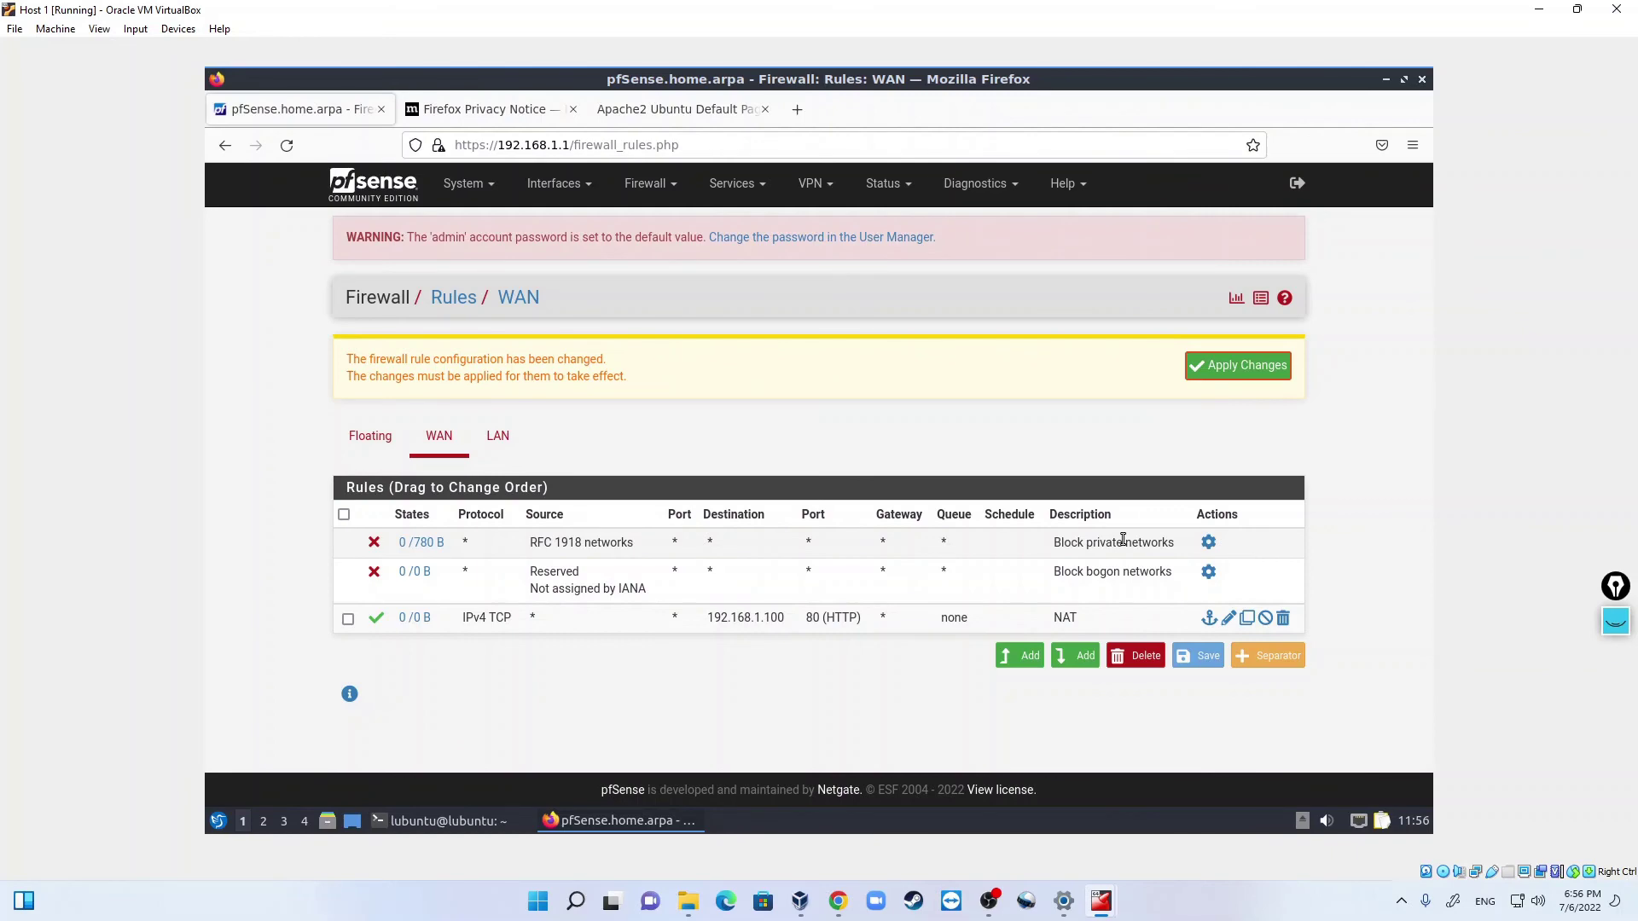
left_click(837, 900)
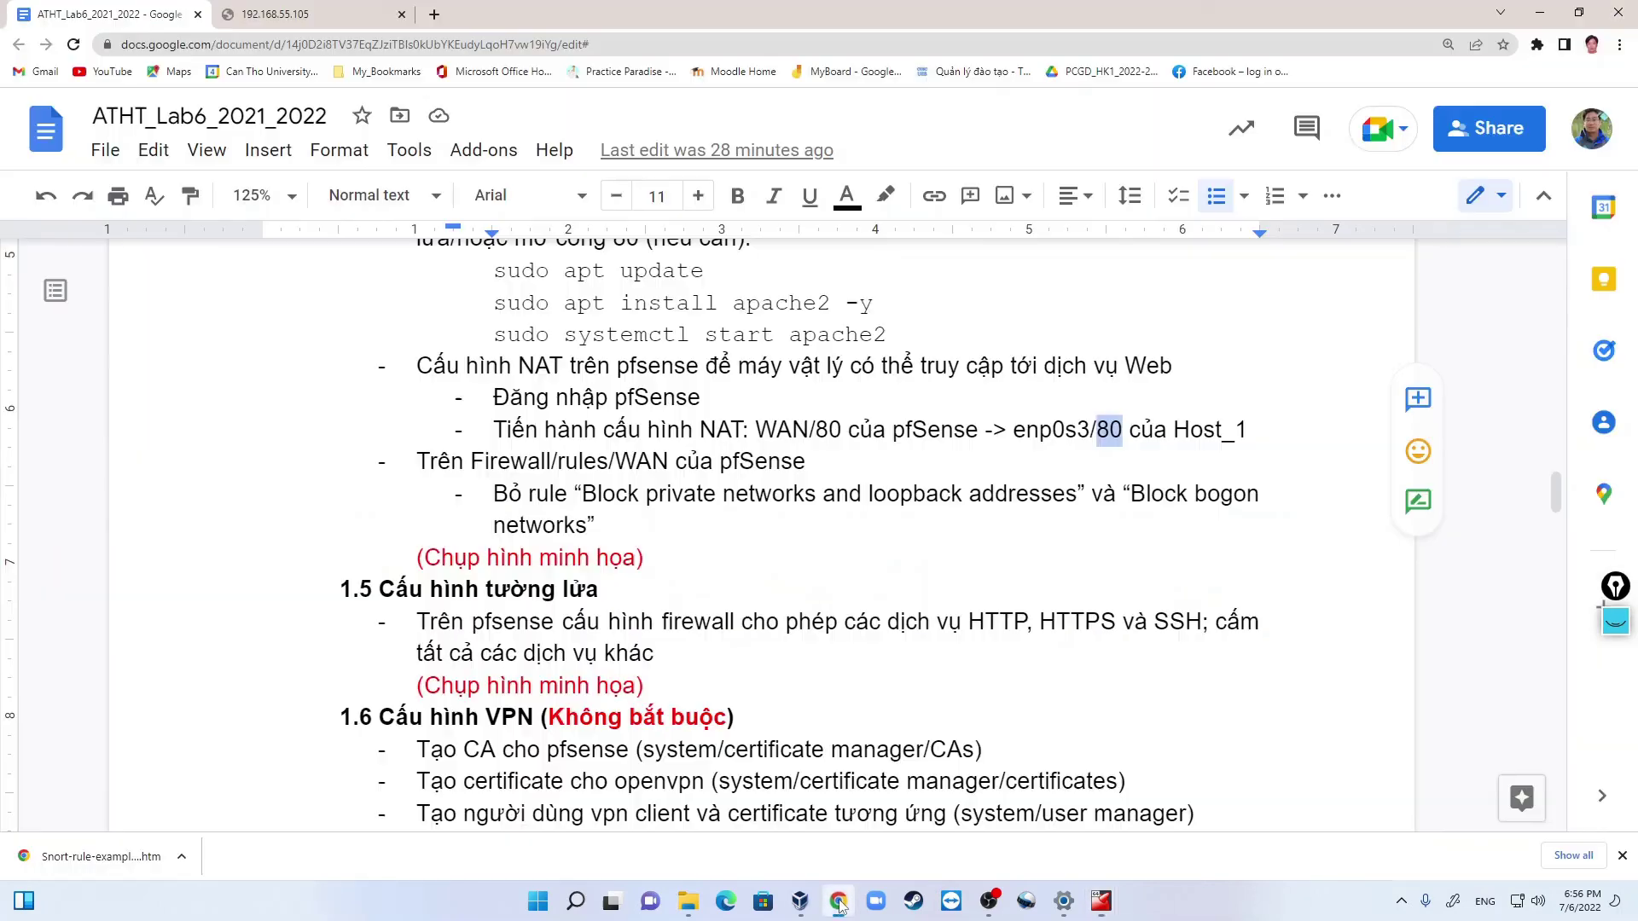
scroll(782, 530, "up", 20)
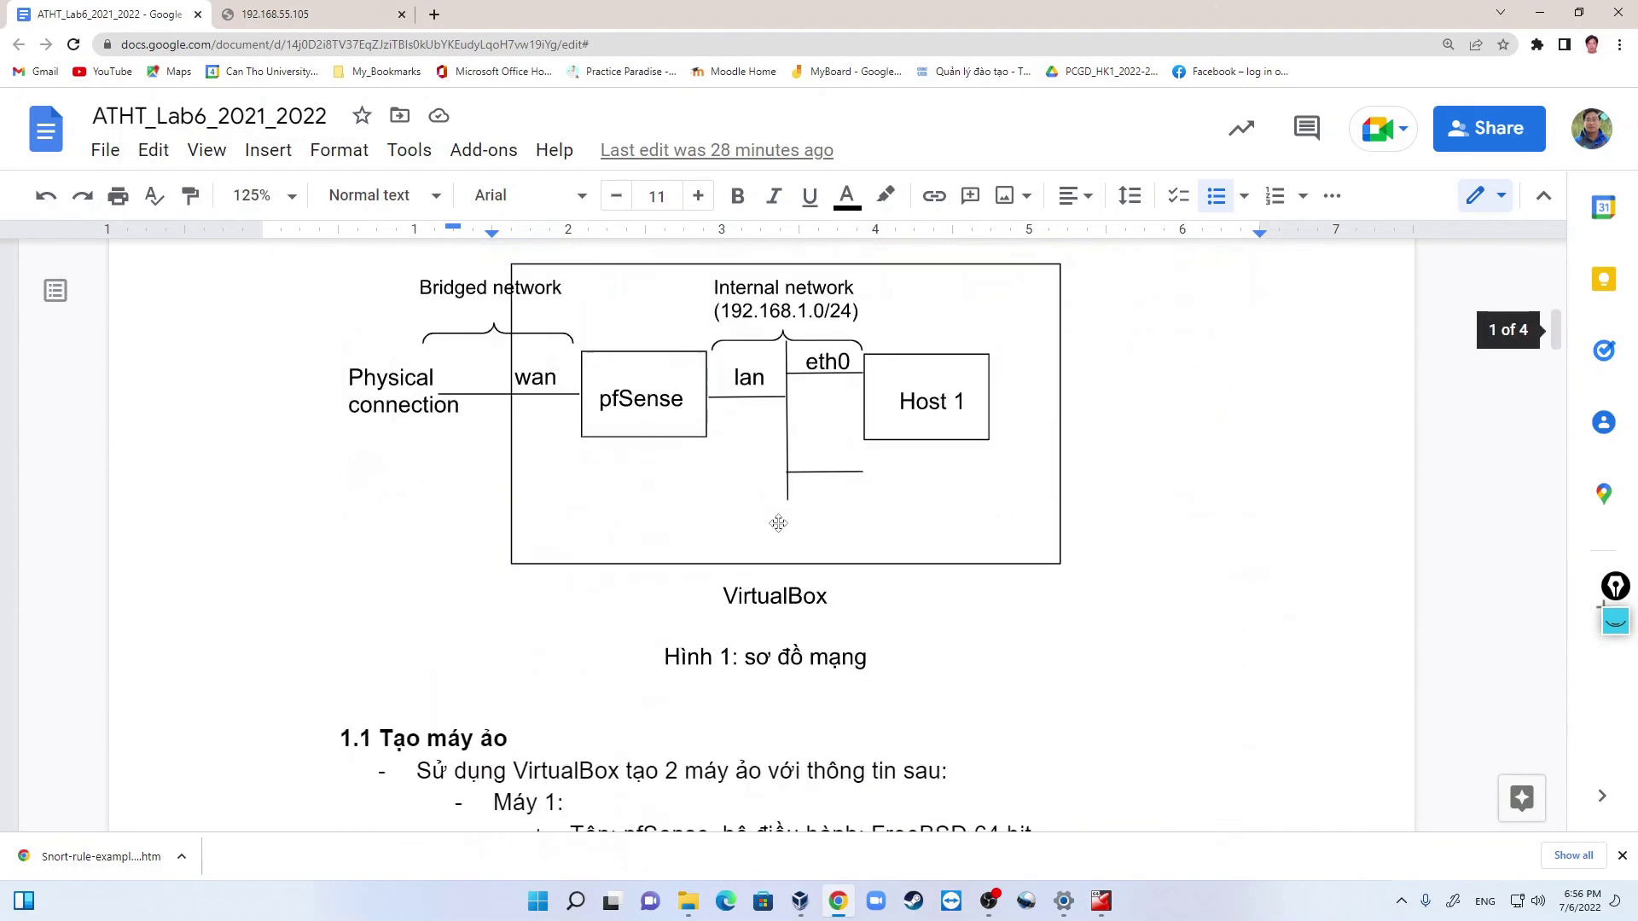